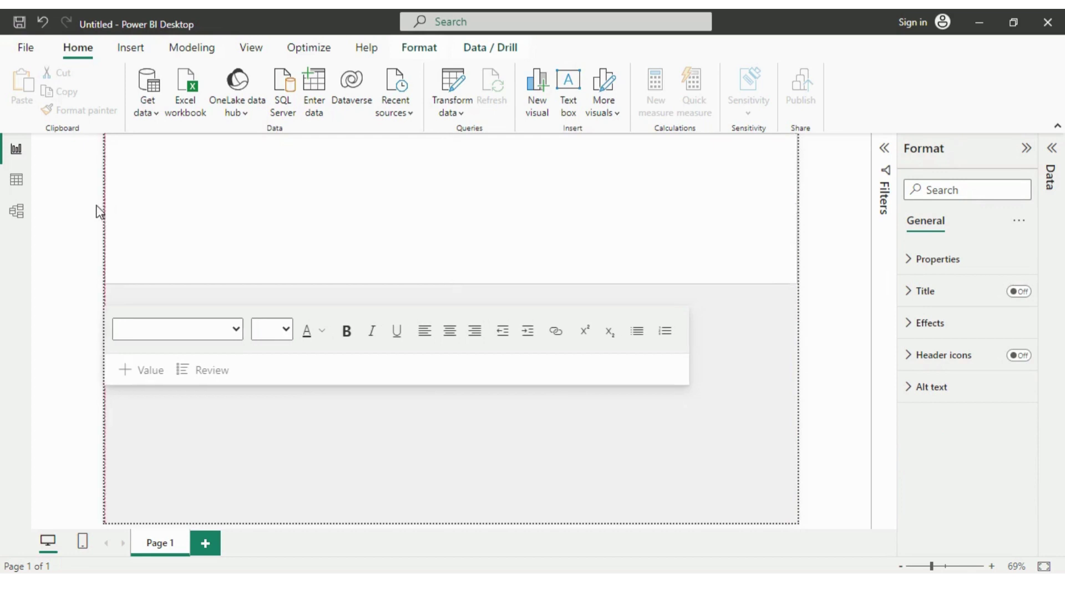
Shrink the text box to a shallow title strip across the head of the page and set its font size to 32.
{"action": "left_click_drag", "start_coordinate": [452, 283], "coordinate": [448, 184]}
{"action": "left_click", "coordinate": [241, 161]}
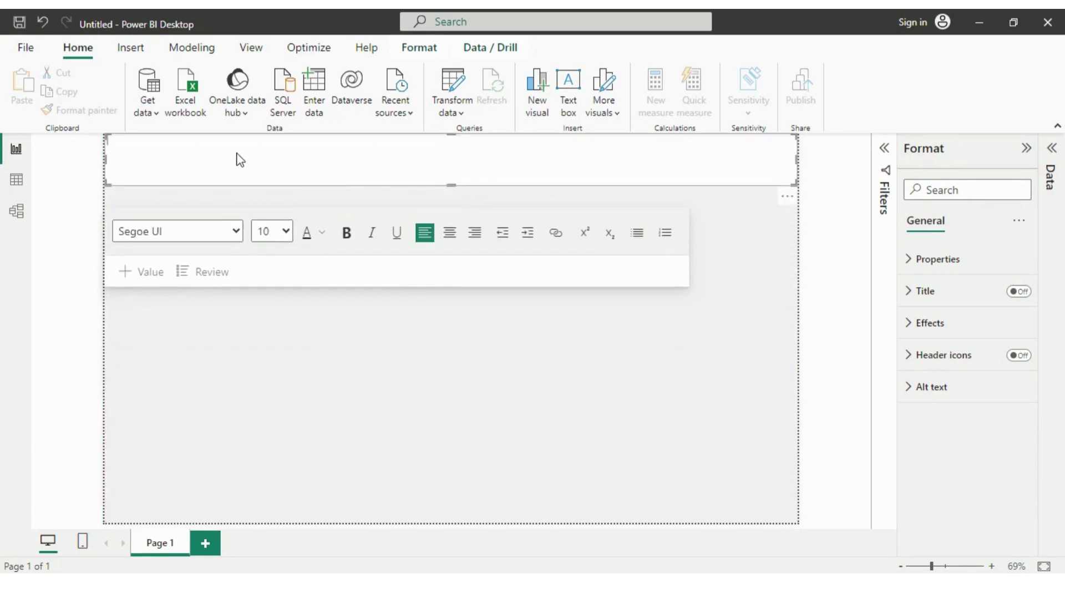
{"action": "left_click", "coordinate": [288, 232]}
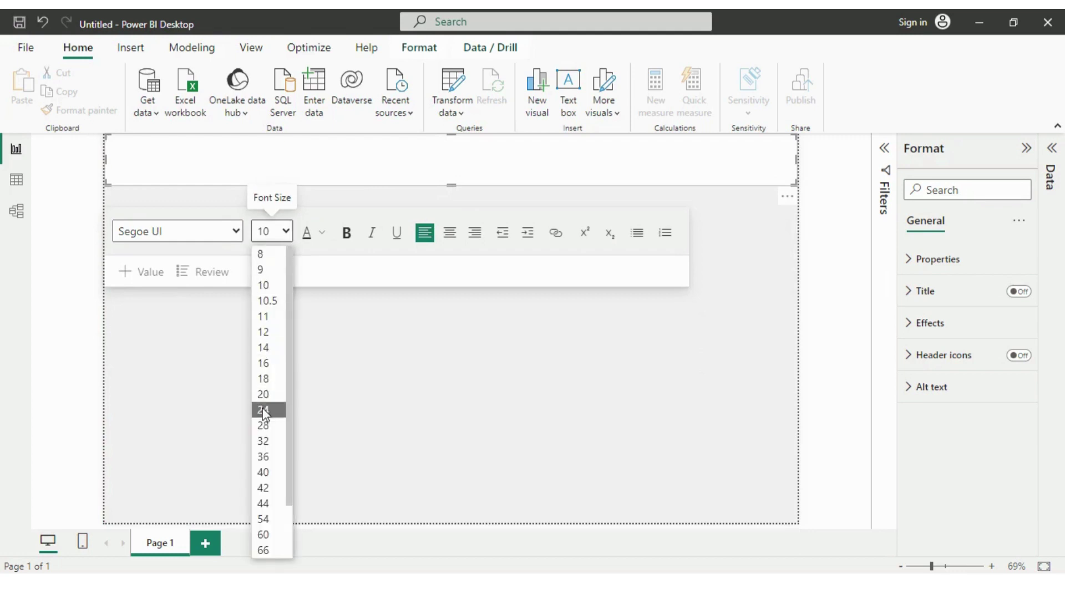
{"action": "left_click", "coordinate": [265, 441]}
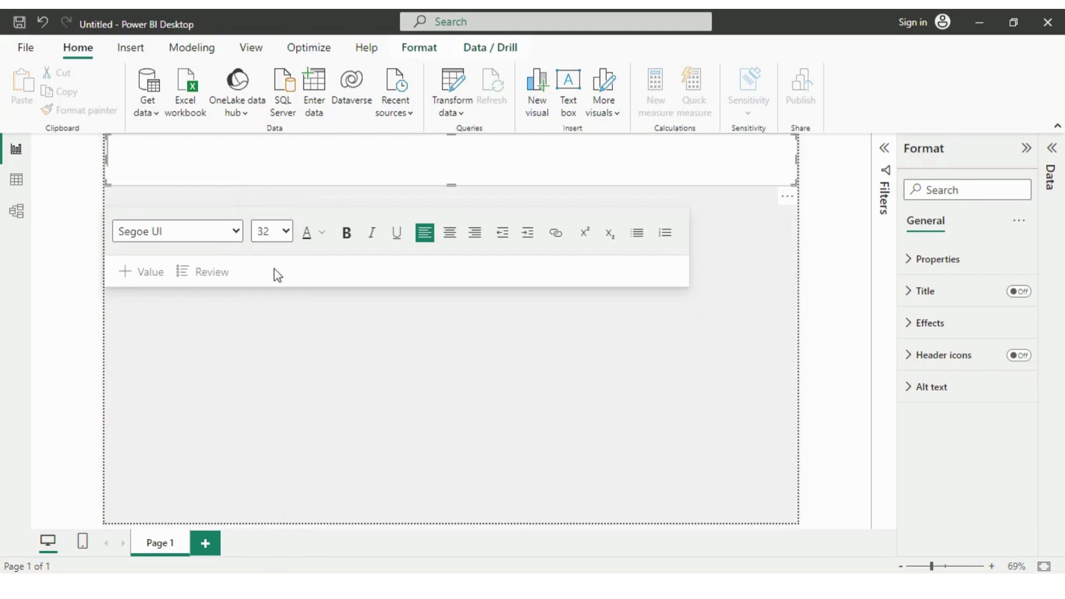
Enter the title "Task 1: Data Exploration and Summary" in the text box.
{"action": "type", "text": "Task 1: Data "}
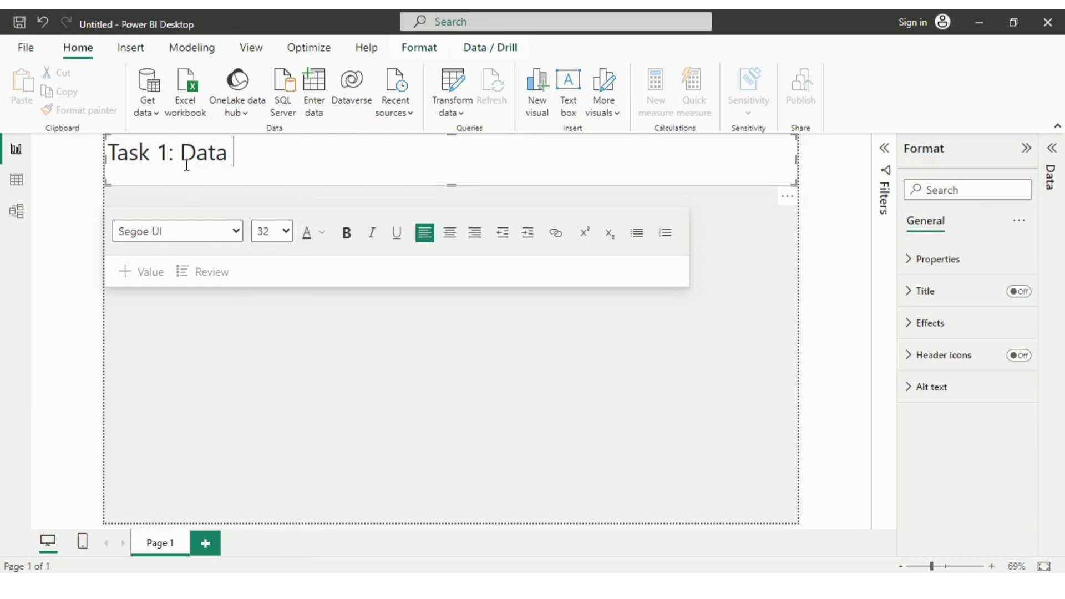
{"action": "type", "text": "Explo"}
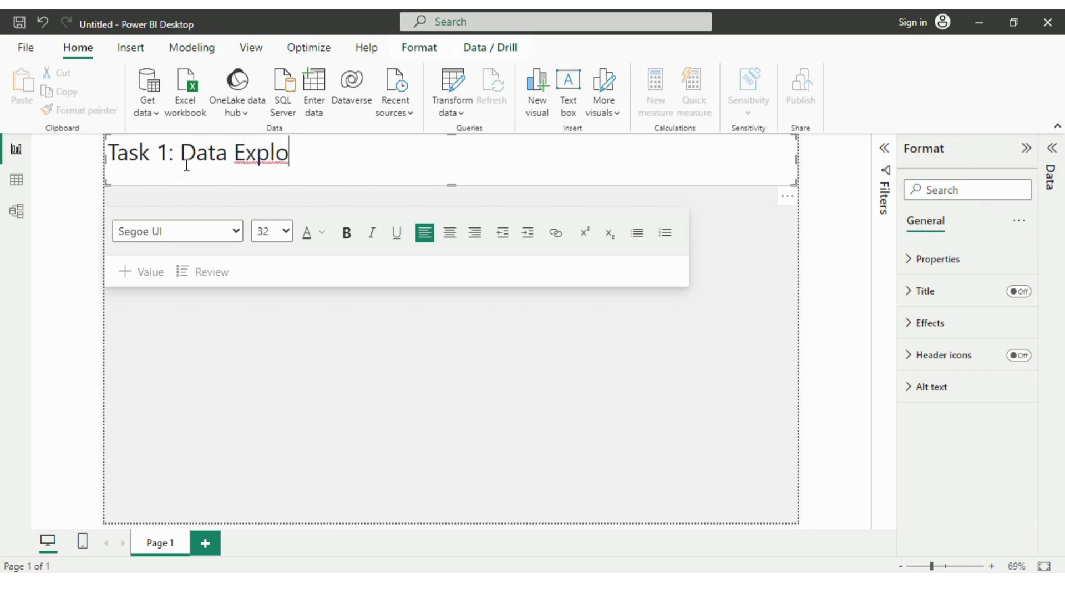
{"action": "type", "text": "ration"}
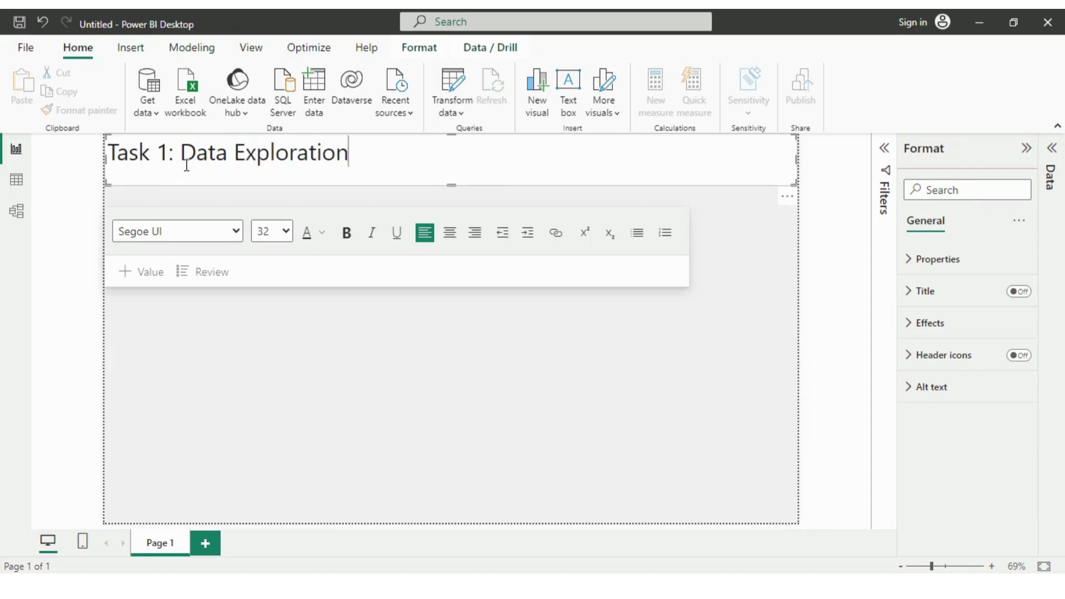
{"action": "type", "text": " and Summary"}
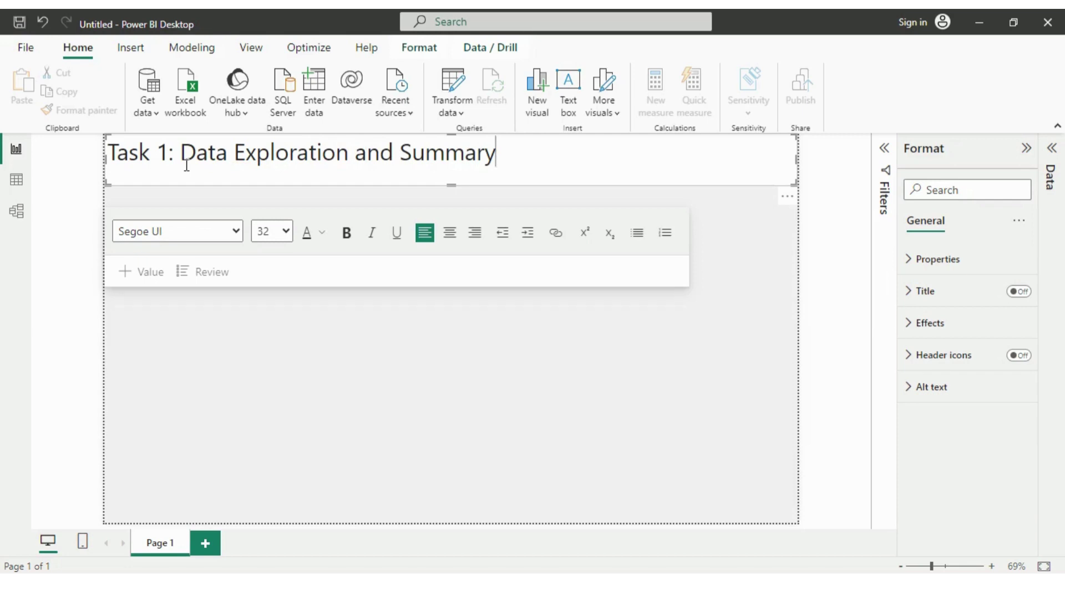
Center the title and underline its whole text.
{"action": "left_click", "coordinate": [451, 233]}
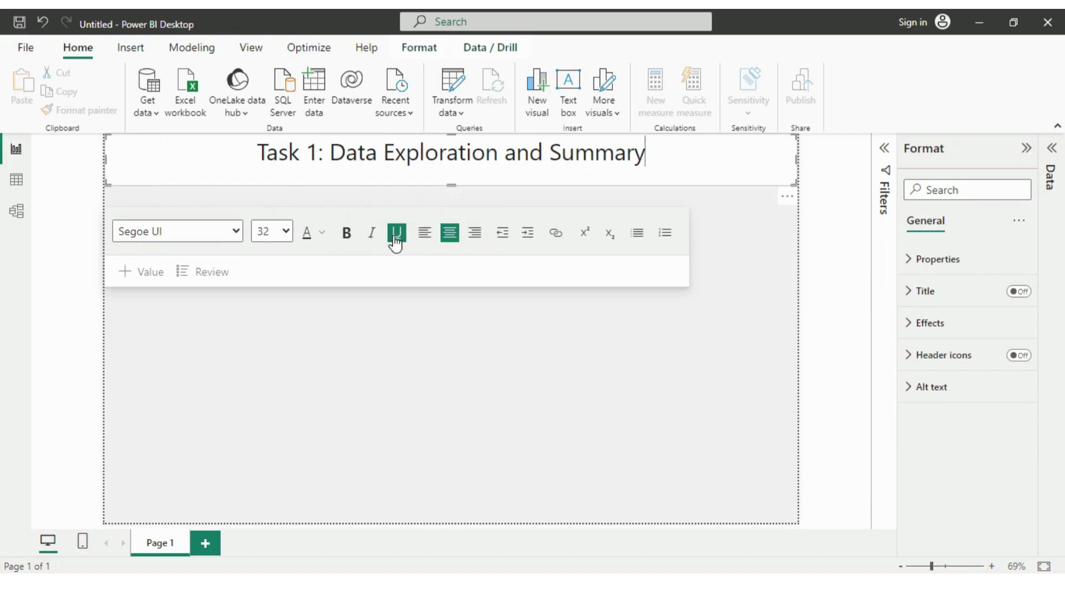
{"action": "left_click_drag", "start_coordinate": [667, 162], "coordinate": [252, 159]}
{"action": "left_click", "coordinate": [397, 232]}
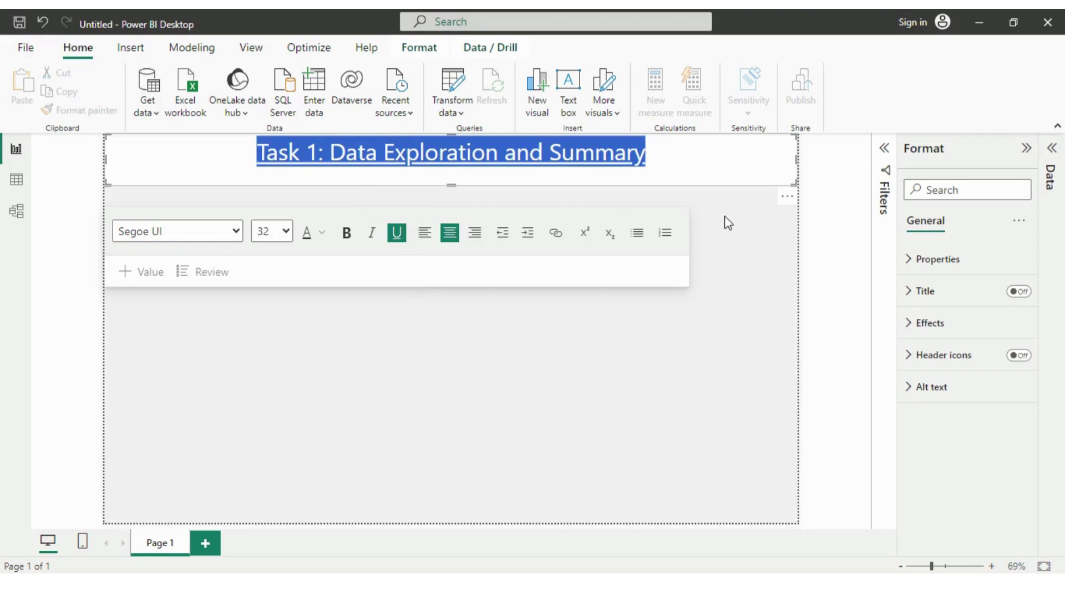
Reduce the title text box's height slightly to fit closely around its single line, and deselect it.
{"action": "left_click", "coordinate": [451, 181]}
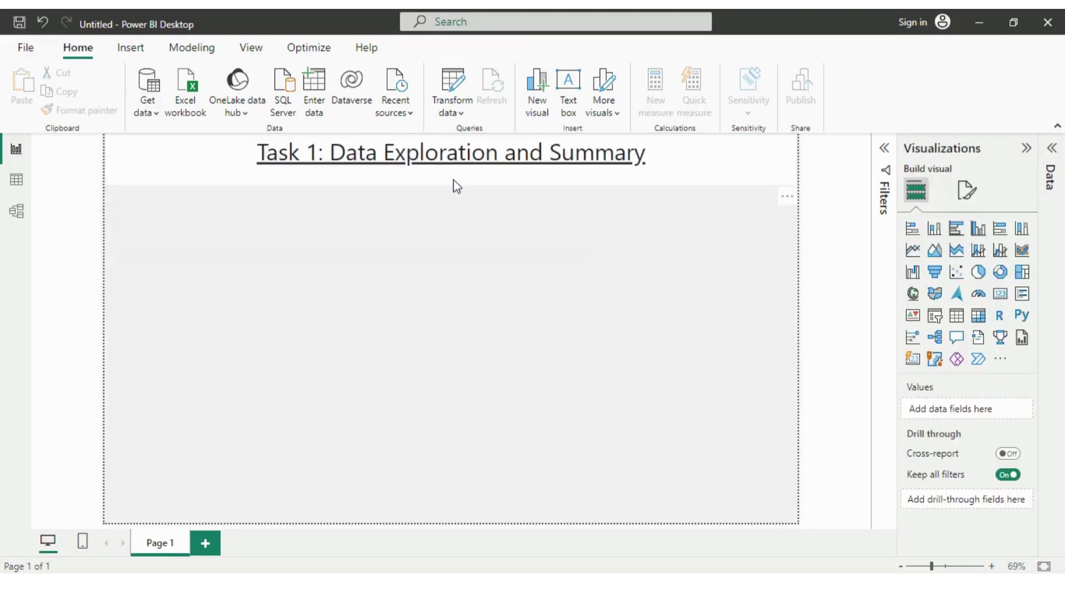
{"action": "left_click", "coordinate": [454, 182]}
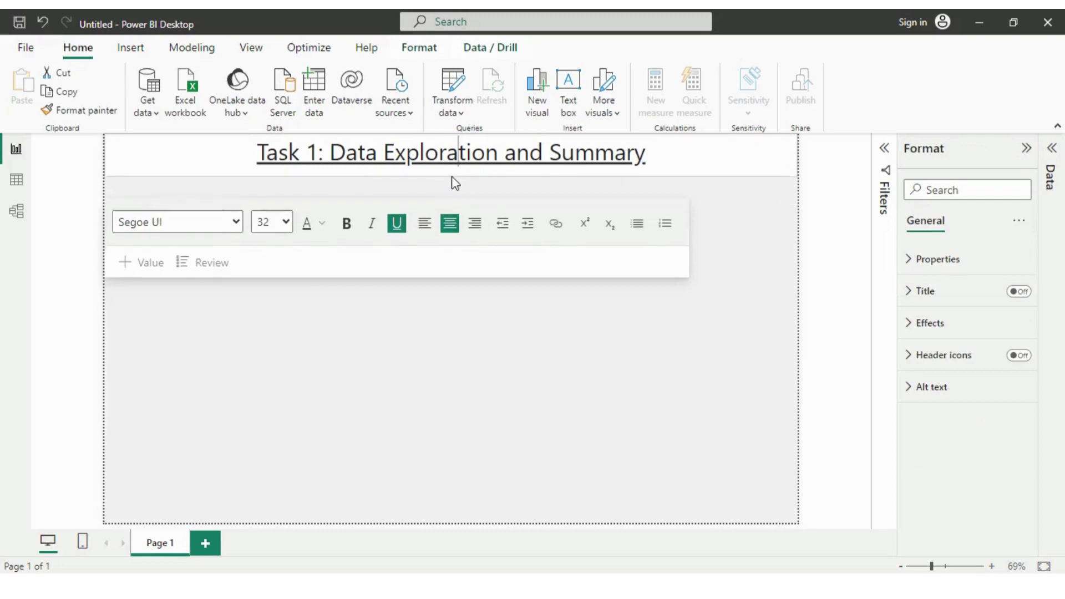
{"action": "left_click", "coordinate": [761, 217]}
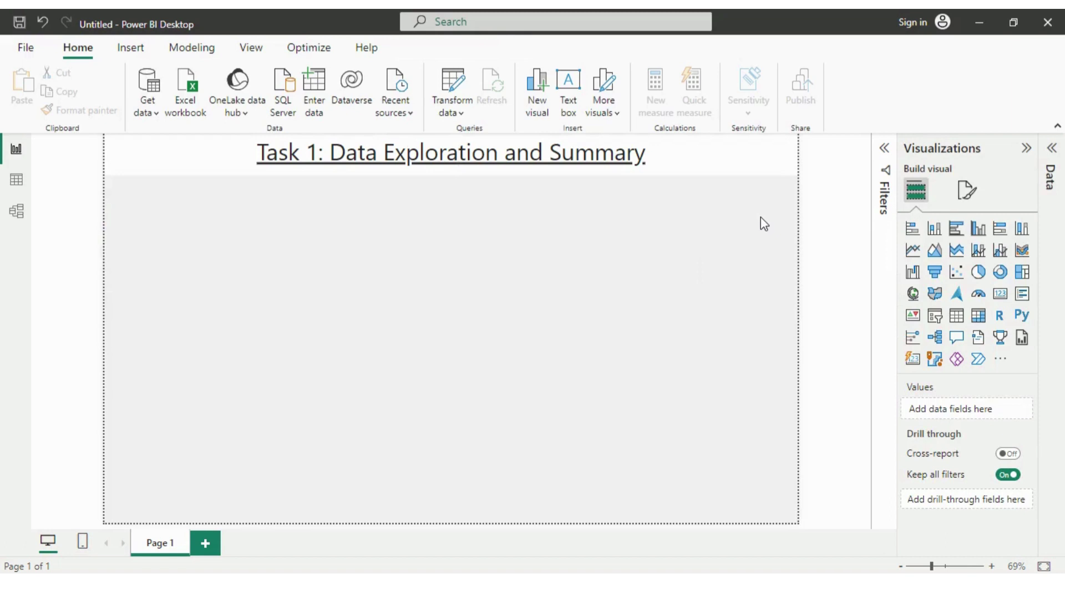
Import the Text/CSV file Data_set 2 and open it in Power Query Editor for transformation.
{"action": "left_click", "coordinate": [1052, 148]}
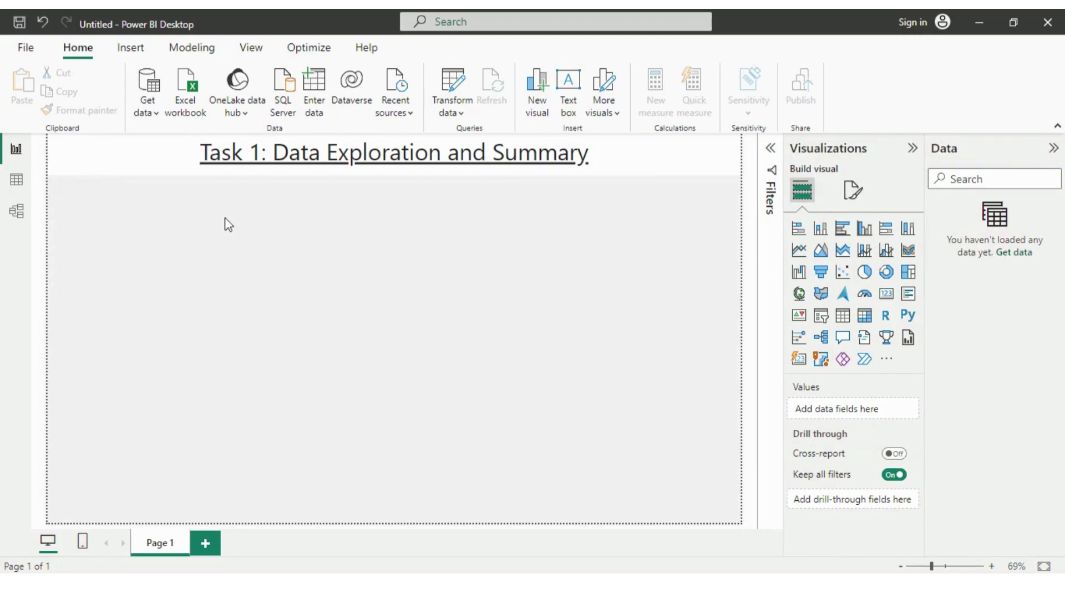
{"action": "left_click", "coordinate": [186, 121]}
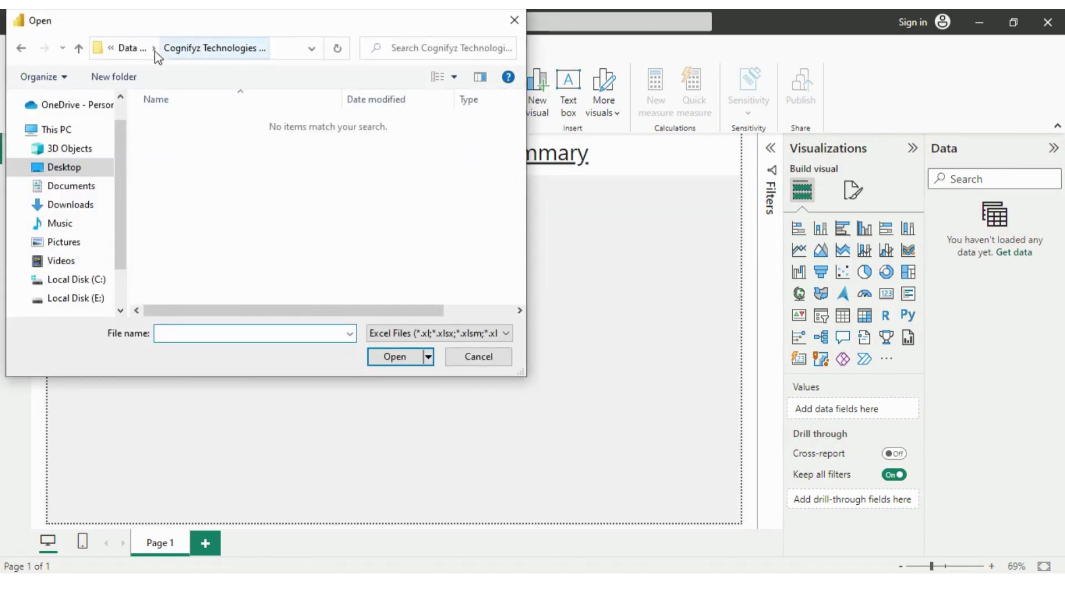
{"action": "left_click", "coordinate": [514, 20]}
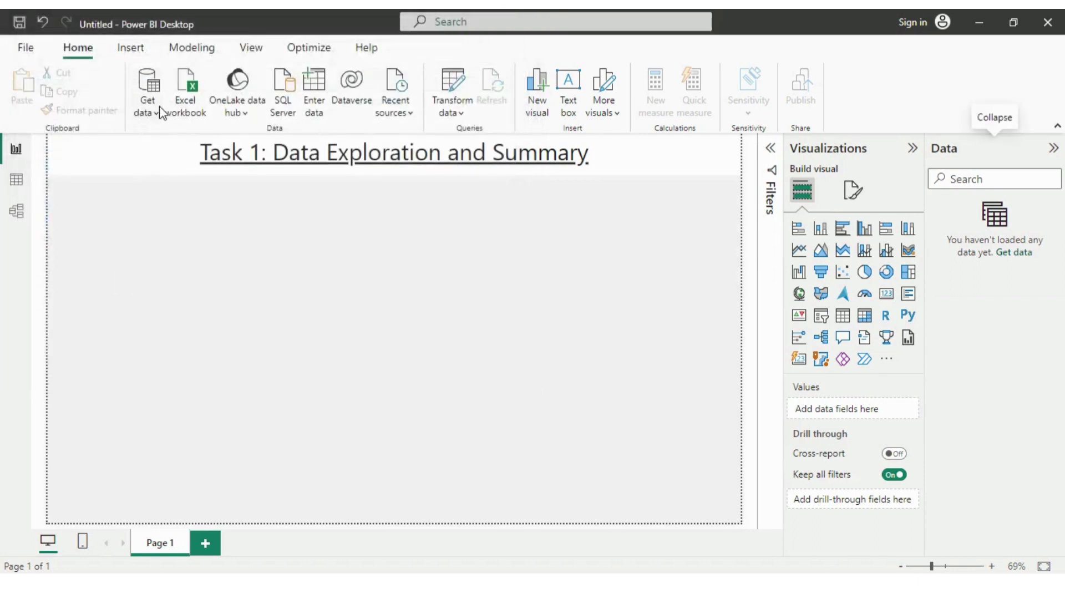
{"action": "left_click", "coordinate": [154, 111]}
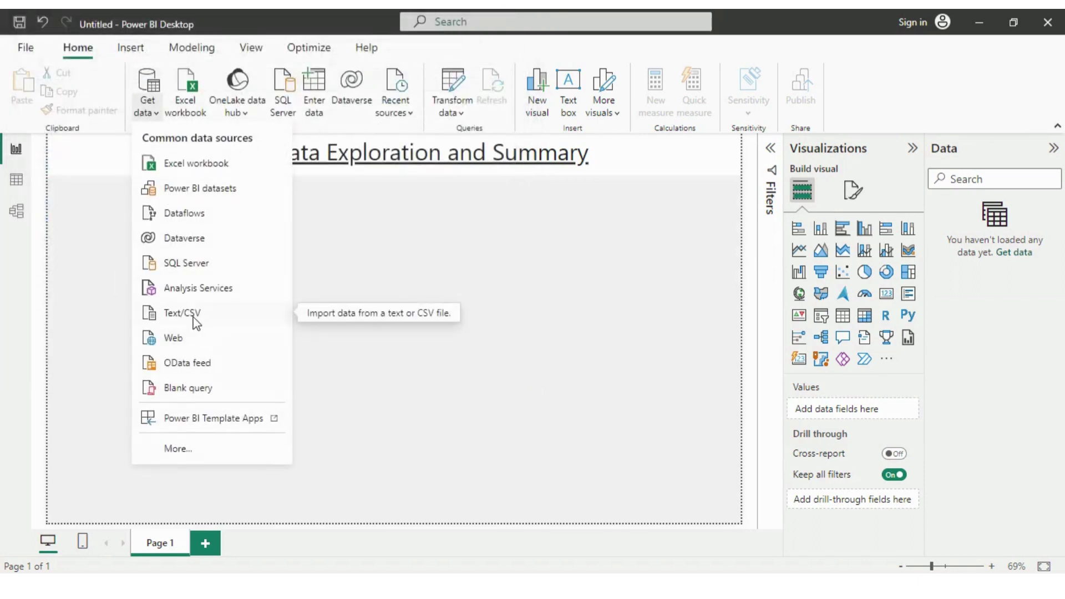
{"action": "left_click", "coordinate": [194, 323]}
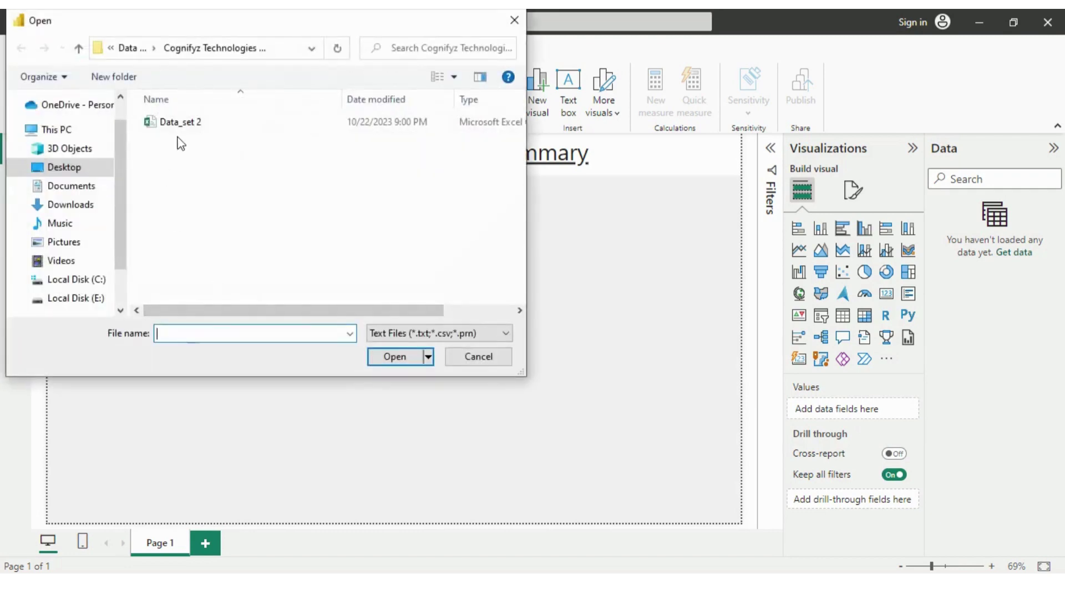
{"action": "left_click", "coordinate": [184, 125]}
{"action": "left_click", "coordinate": [394, 356]}
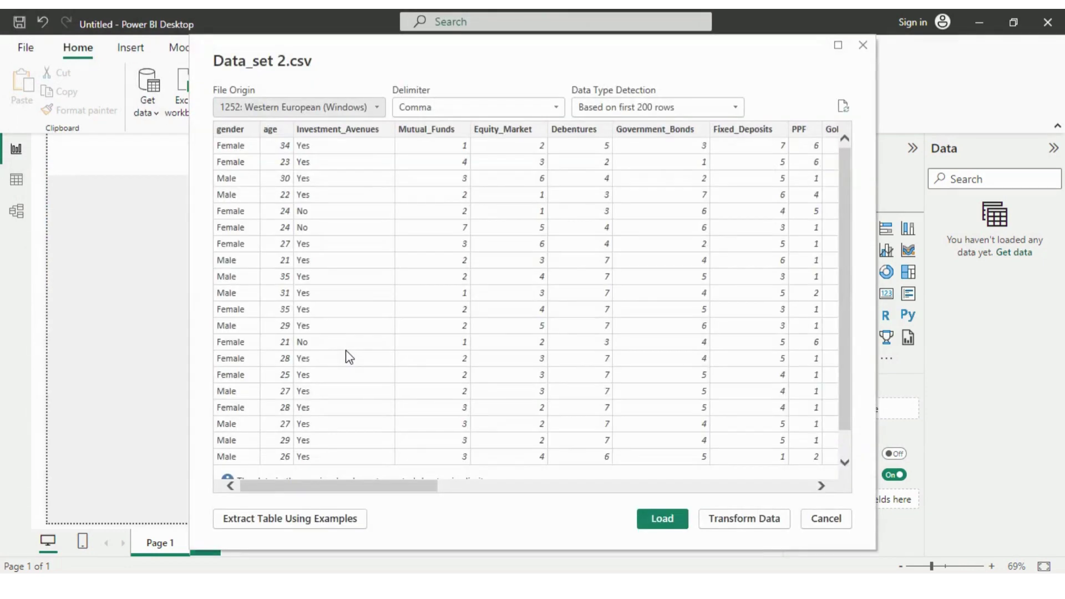
{"action": "left_click", "coordinate": [730, 516]}
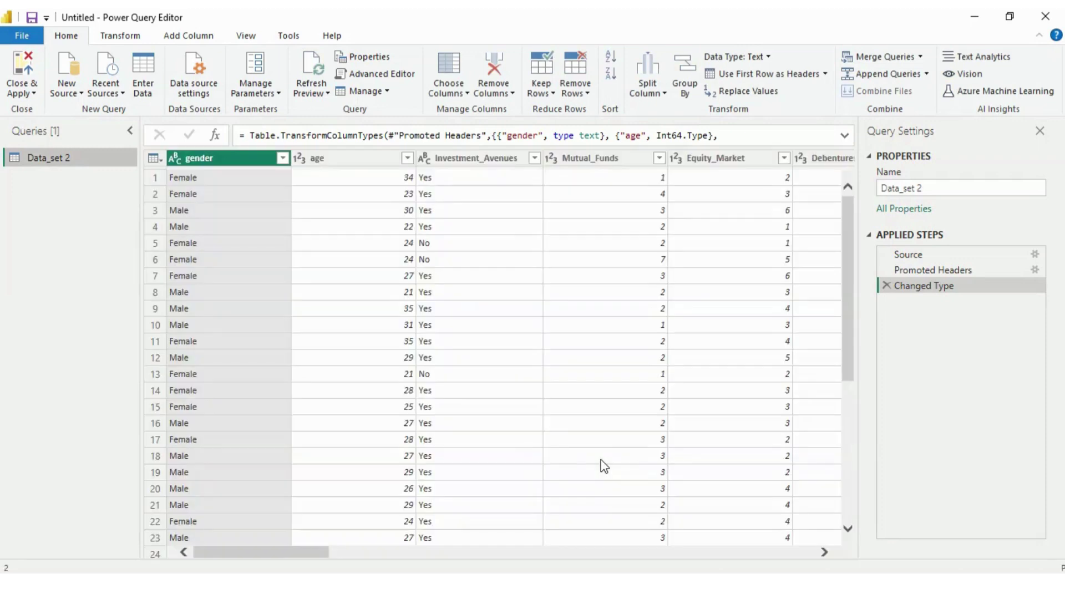
Examine the distinct filter values of the gender, age, Investment_Avenues, Mutual_Funds and Equity_Market columns.
{"action": "left_click", "coordinate": [283, 158]}
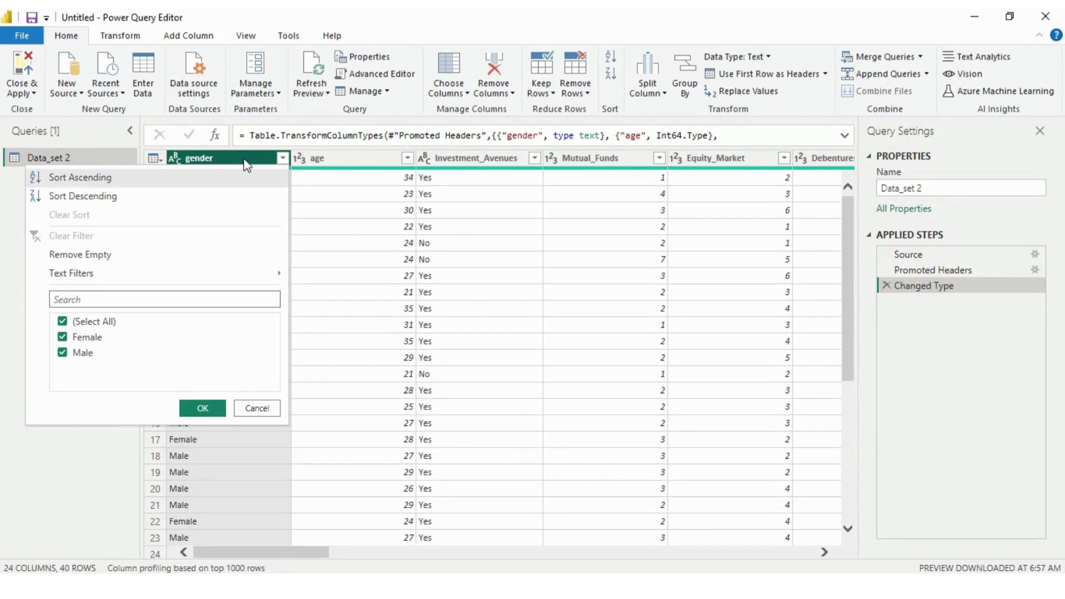
{"action": "left_click", "coordinate": [407, 159]}
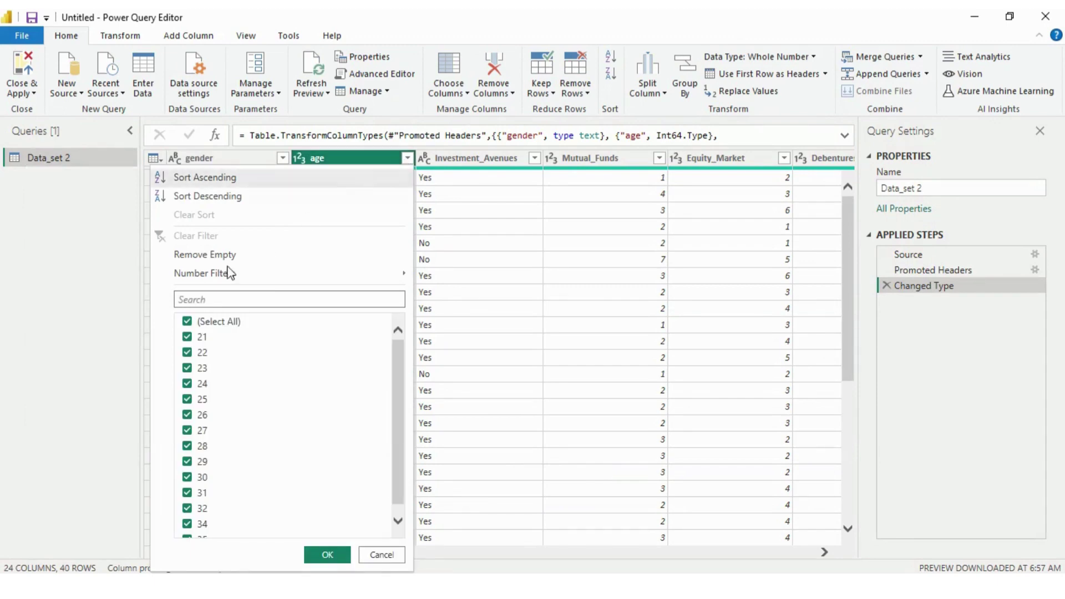
{"action": "mouse_move", "coordinate": [220, 276]}
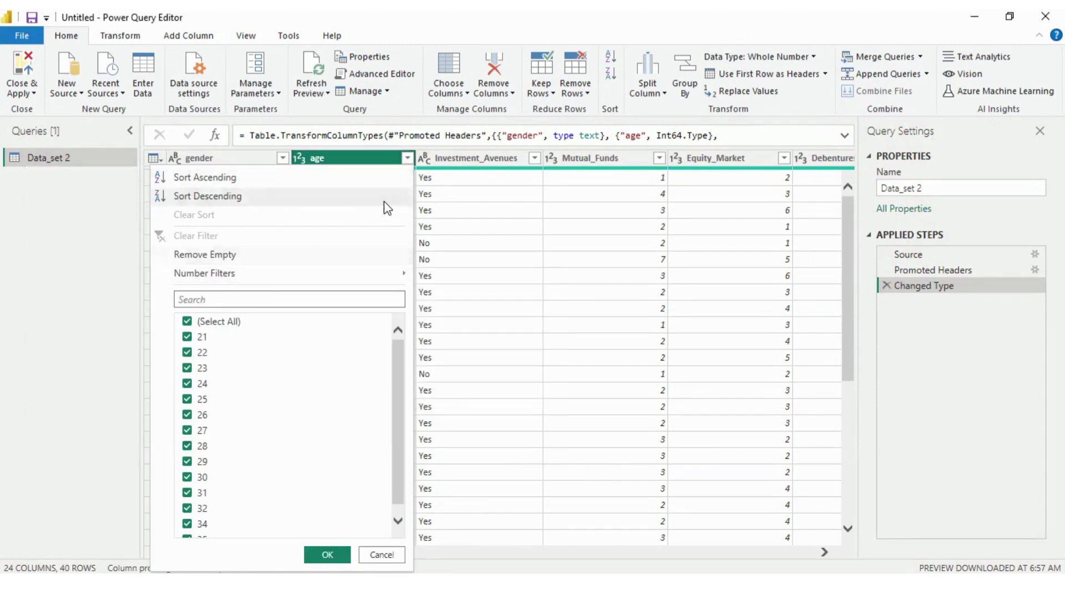
{"action": "left_click_drag", "start_coordinate": [398, 361], "coordinate": [399, 368]}
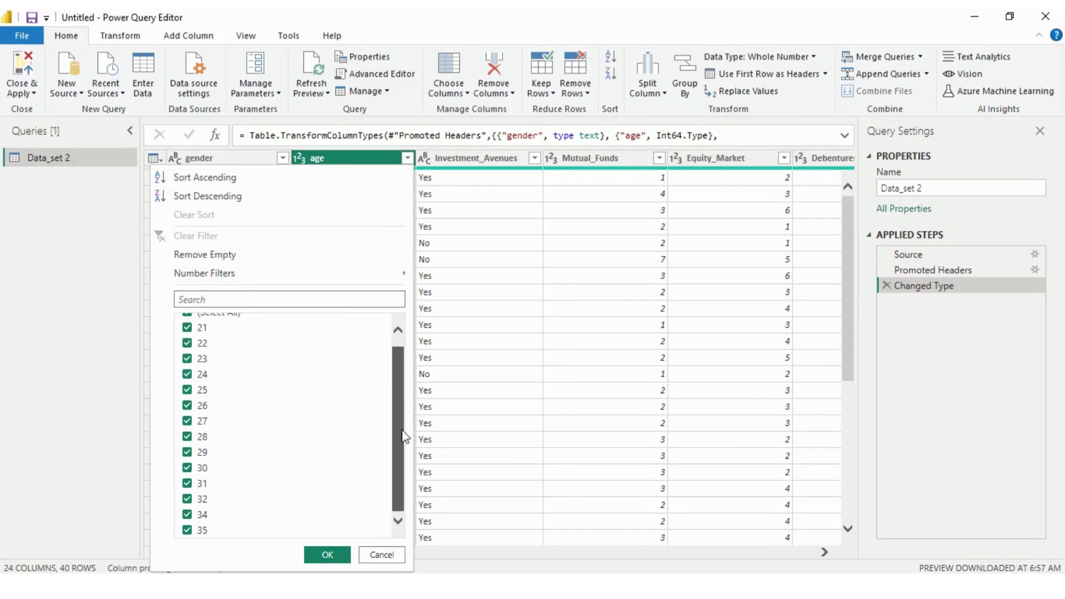
{"action": "left_click", "coordinate": [534, 159]}
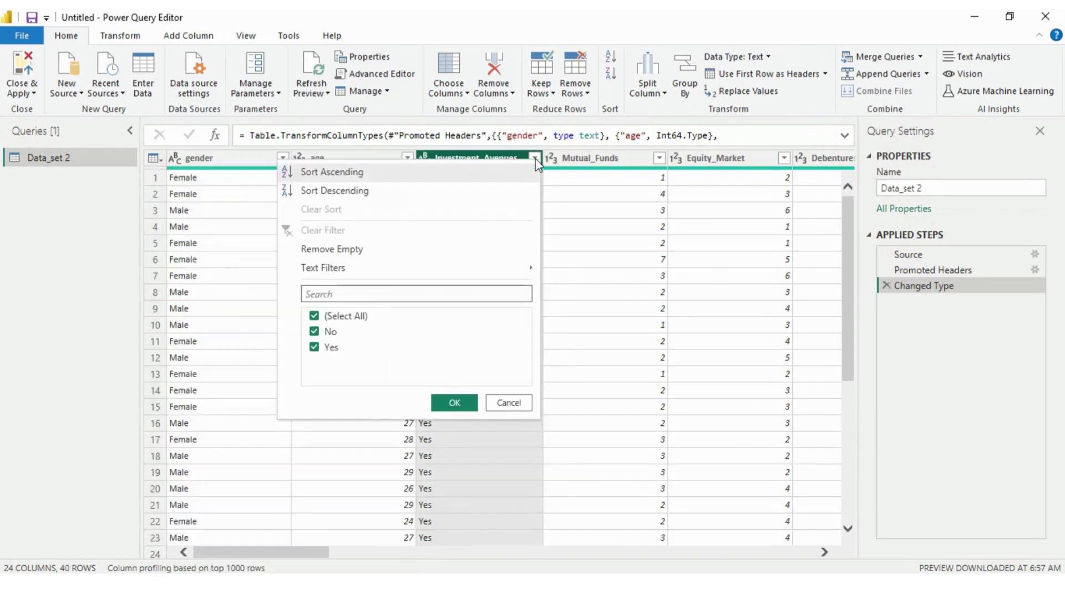
{"action": "left_click", "coordinate": [658, 160]}
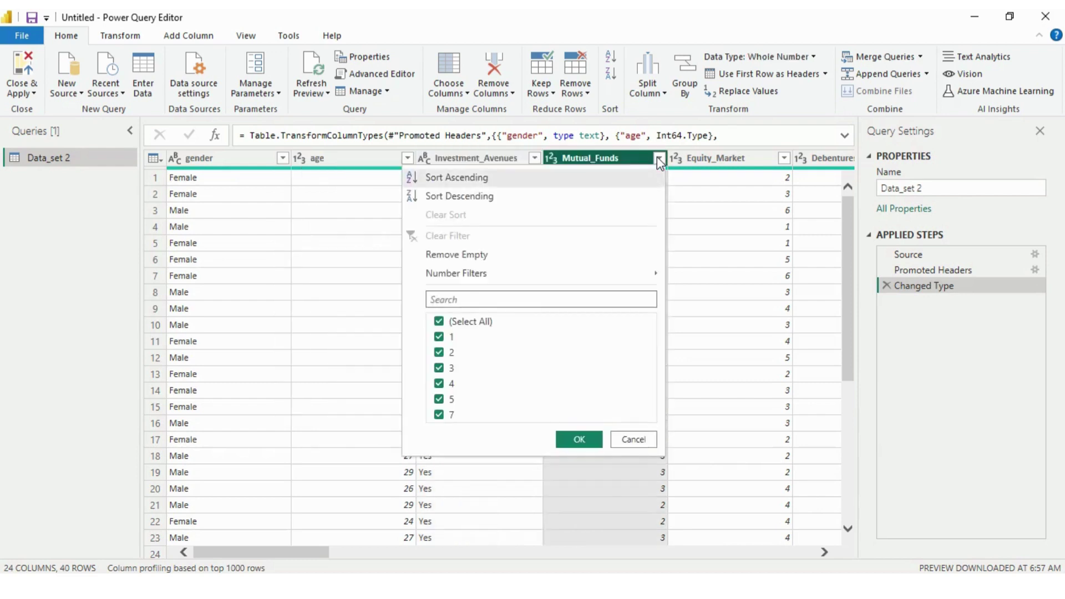
{"action": "left_click", "coordinate": [784, 160]}
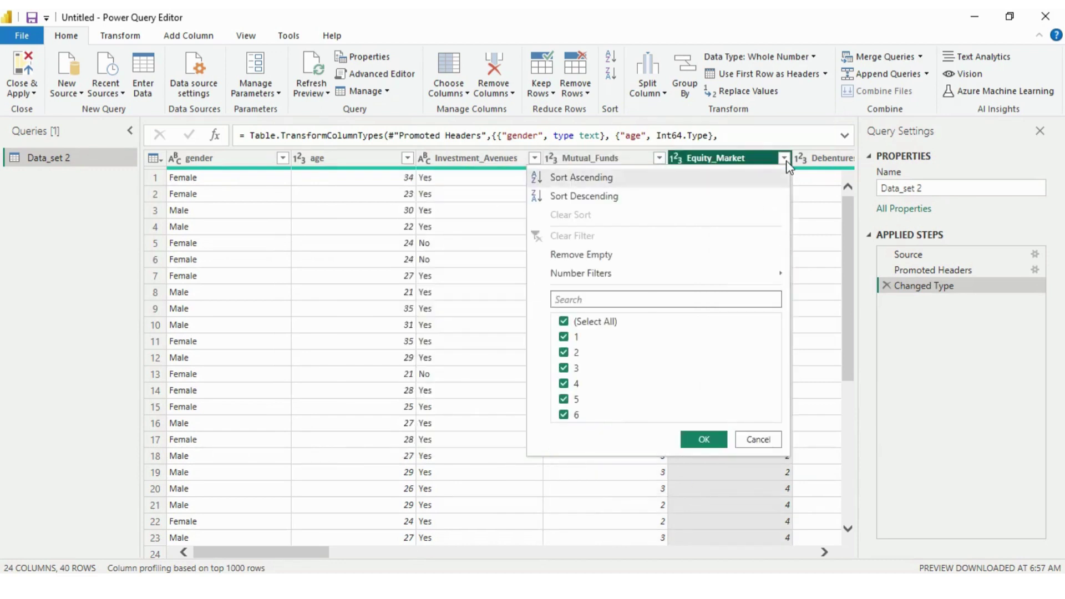
Examine the distinct filter values of the Debentures, Government_Bonds, Fixed_Deposits, PPF and Gold columns.
{"action": "left_click_drag", "start_coordinate": [295, 555], "coordinate": [420, 555]}
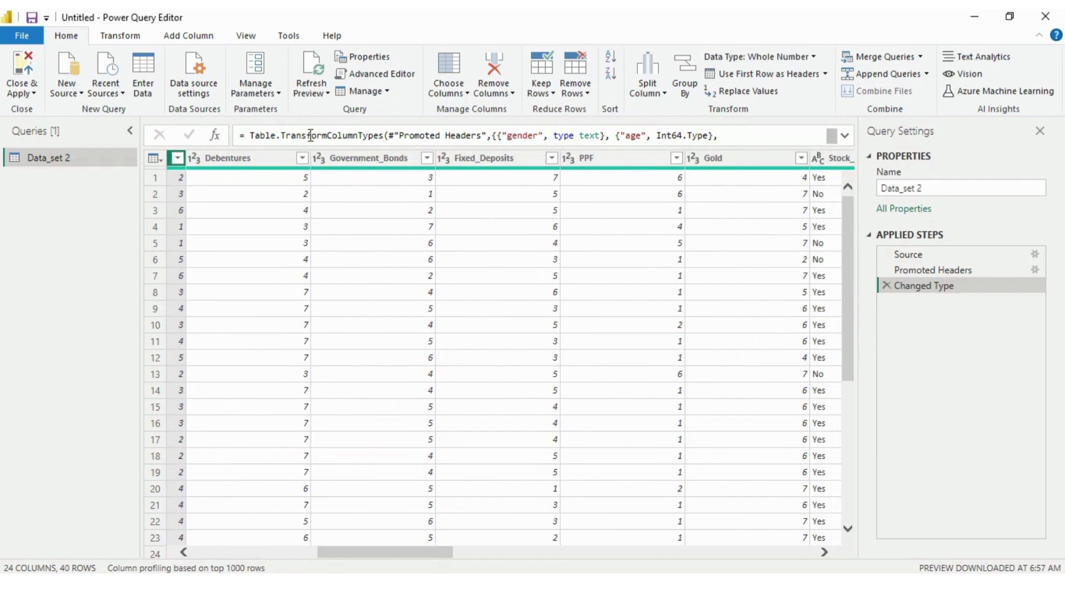
{"action": "left_click", "coordinate": [302, 159]}
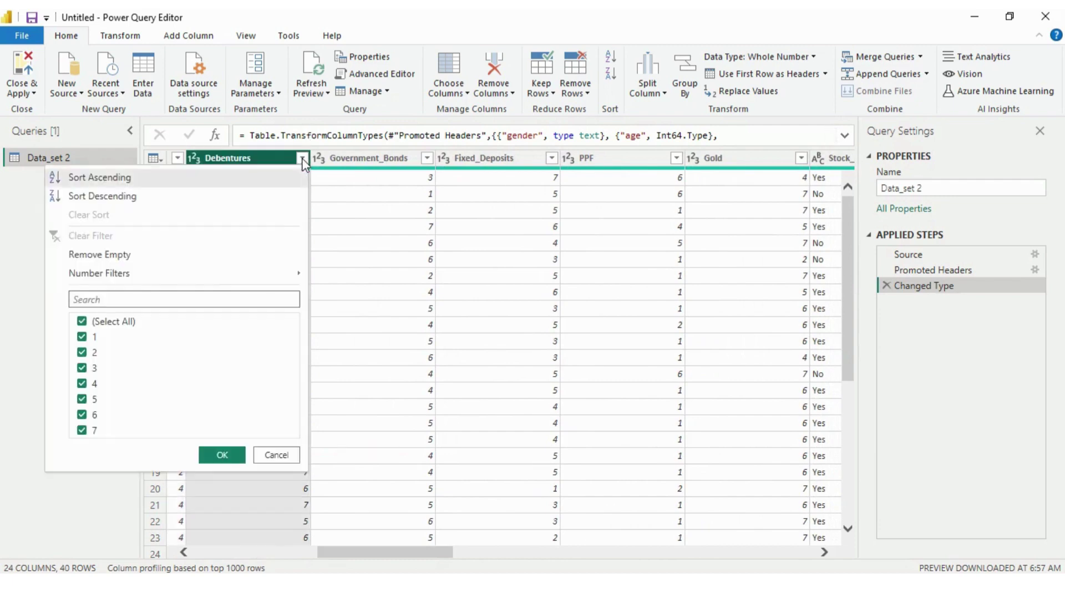
{"action": "left_click", "coordinate": [428, 158]}
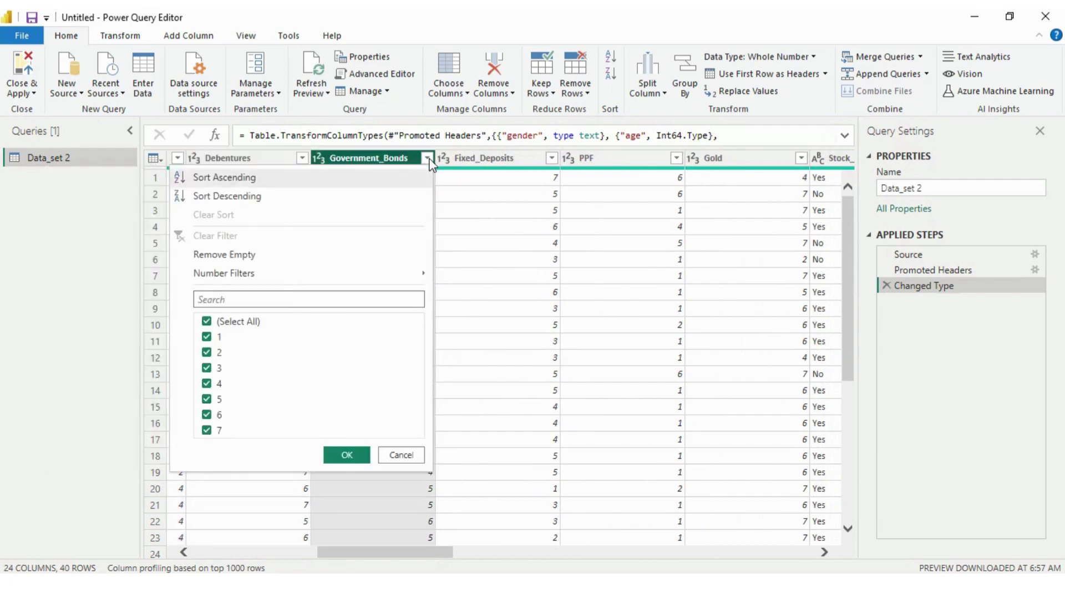
{"action": "left_click", "coordinate": [552, 159]}
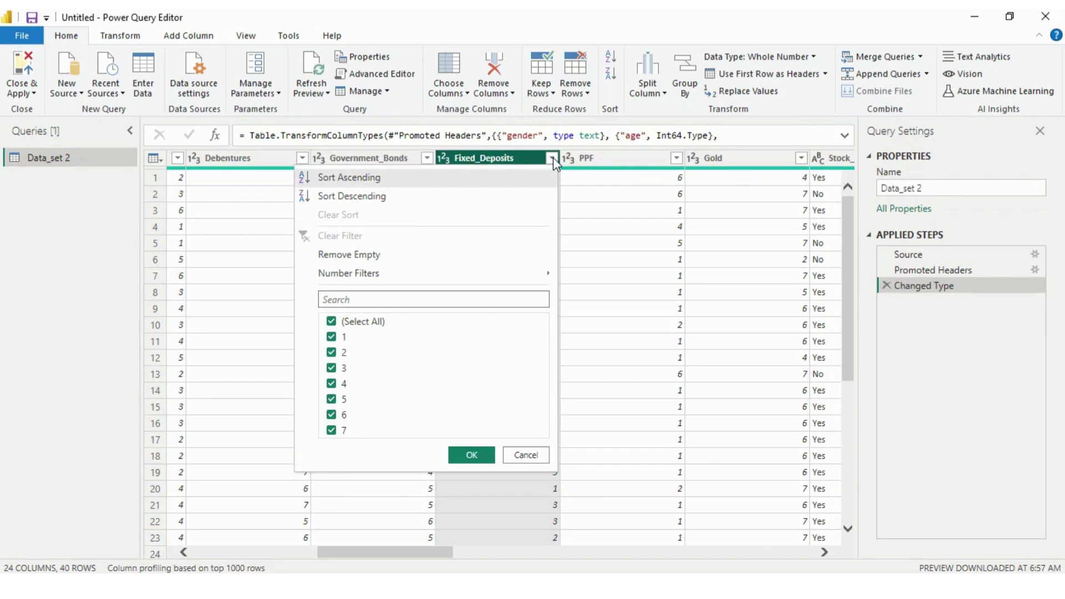
{"action": "left_click", "coordinate": [677, 158]}
{"action": "left_click", "coordinate": [803, 159]}
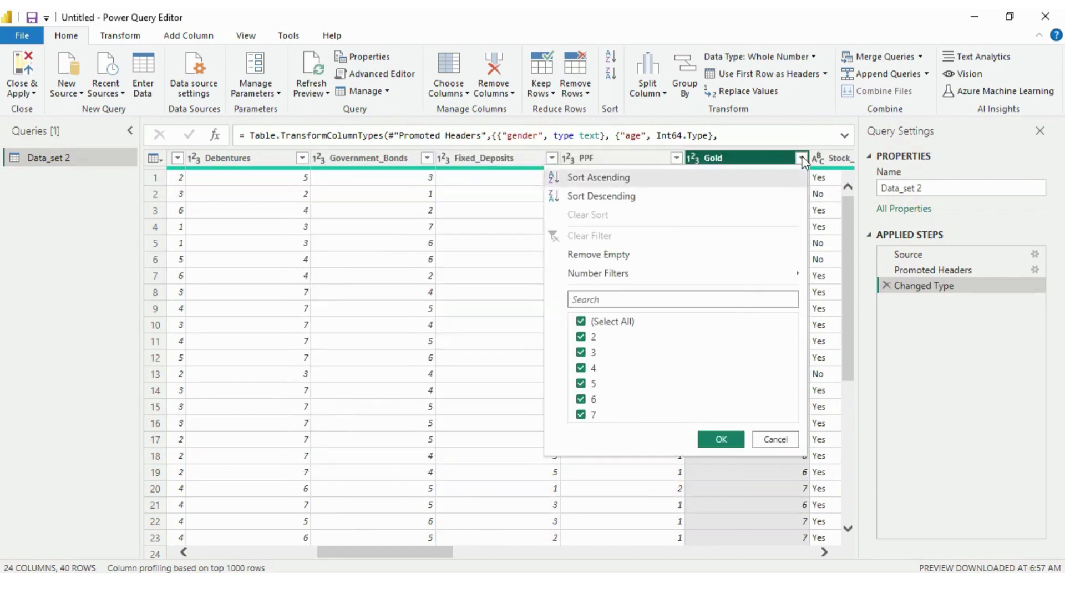
Examine the distinct filter values of the Stock_Marktet, Factor, Objective, Purpose and Duration columns.
{"action": "left_click_drag", "start_coordinate": [434, 555], "coordinate": [569, 566]}
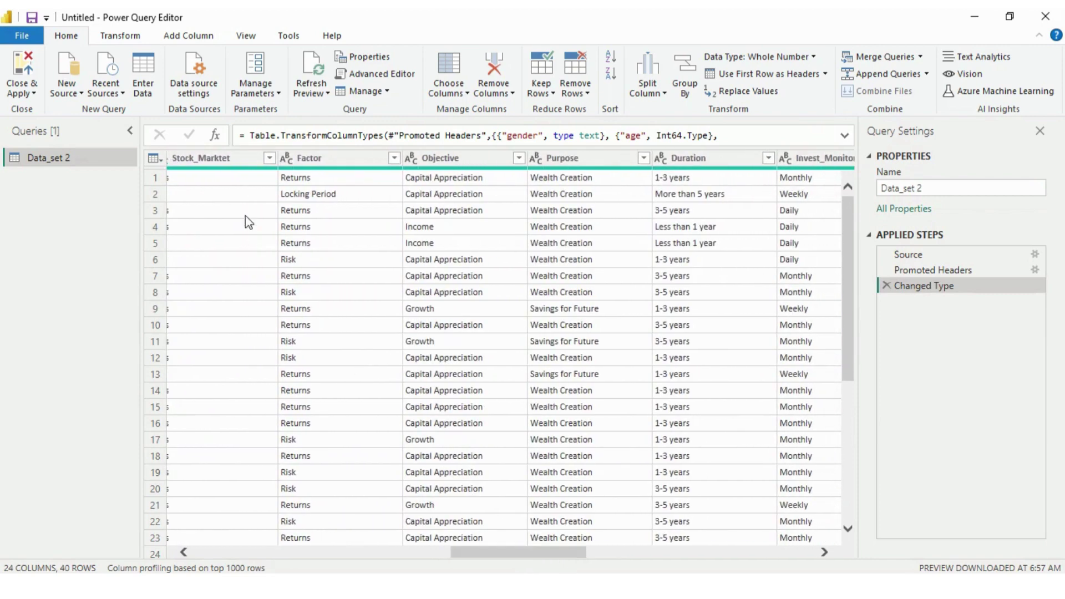
{"action": "left_click", "coordinate": [258, 158]}
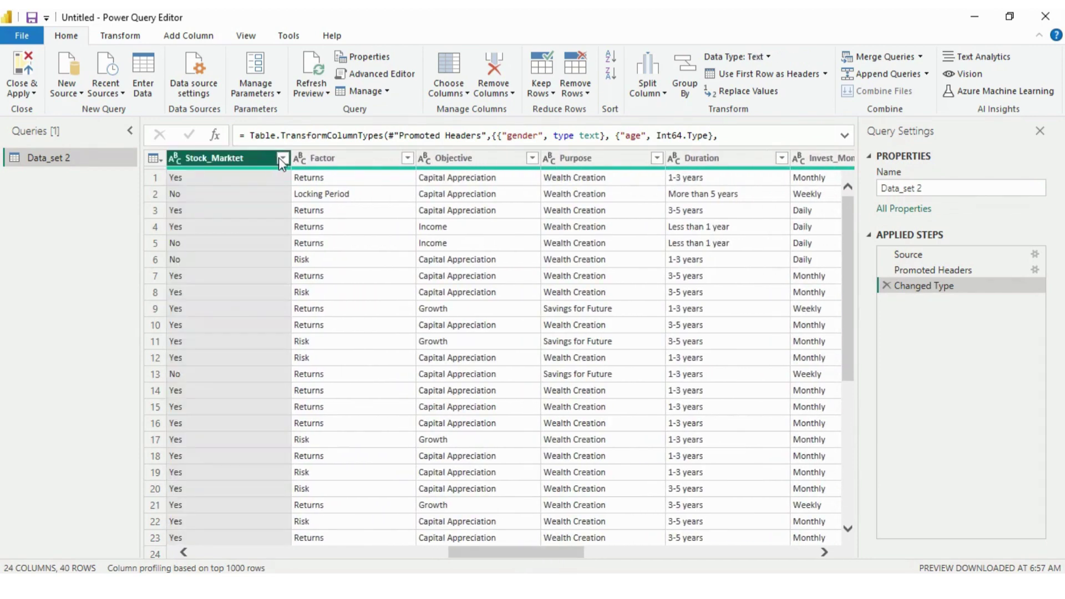
{"action": "left_click", "coordinate": [282, 158]}
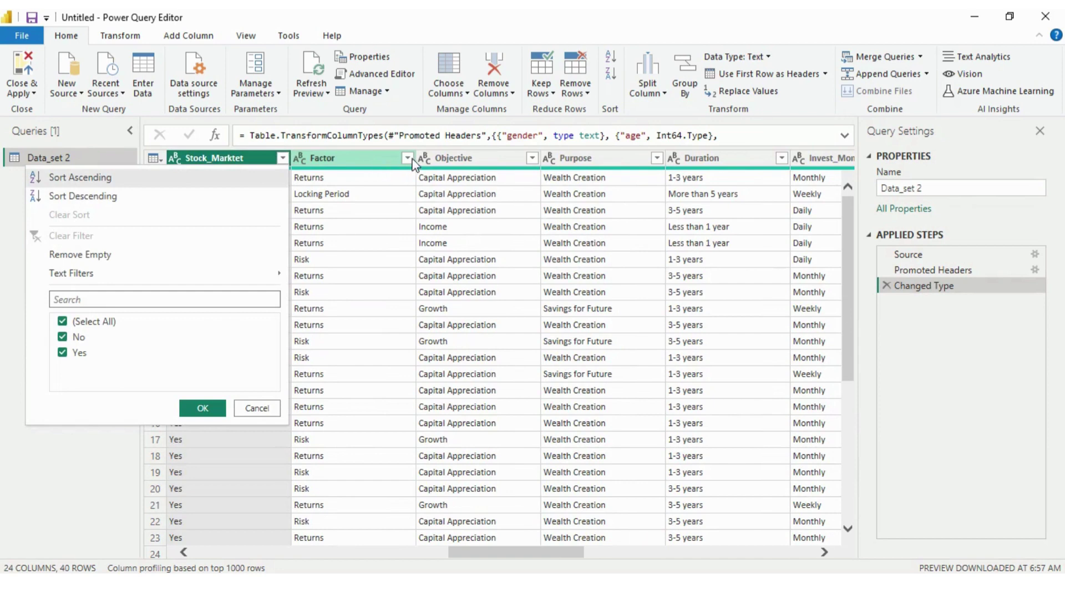
{"action": "left_click", "coordinate": [409, 159]}
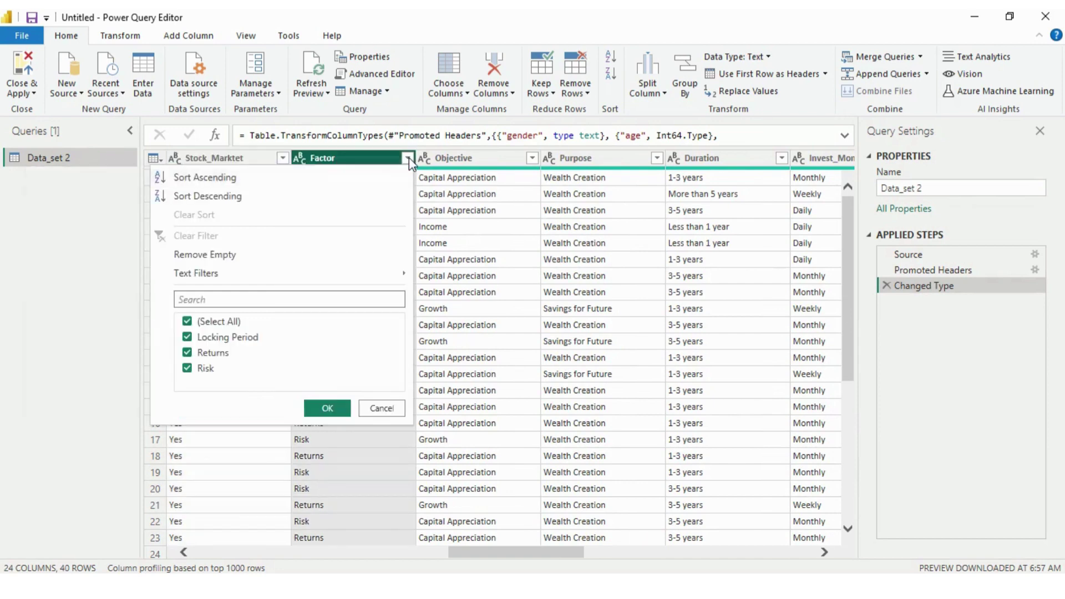
{"action": "left_click", "coordinate": [532, 159]}
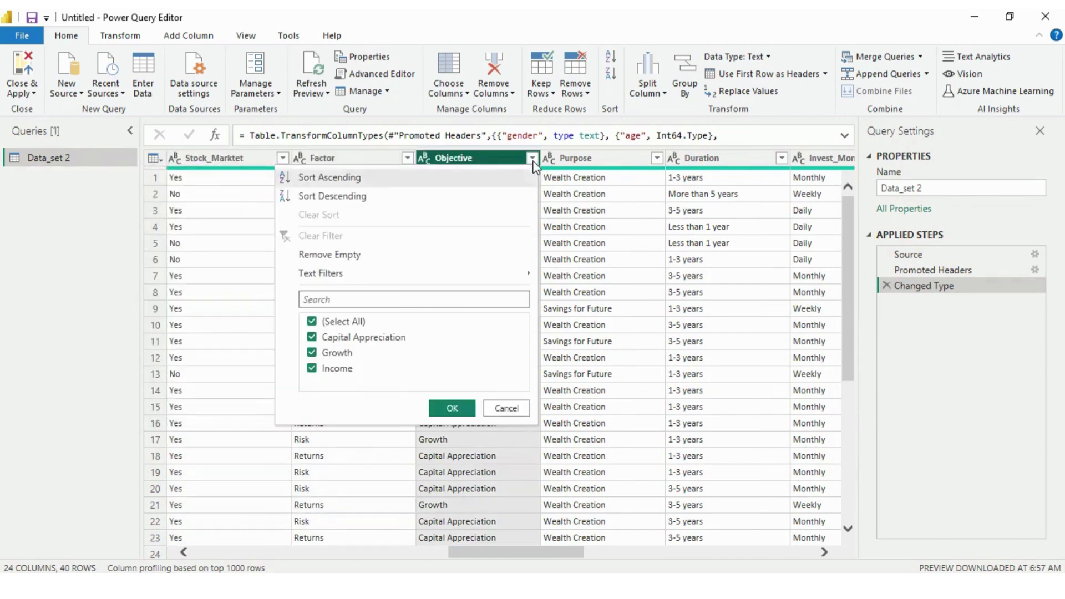
{"action": "left_click", "coordinate": [657, 159]}
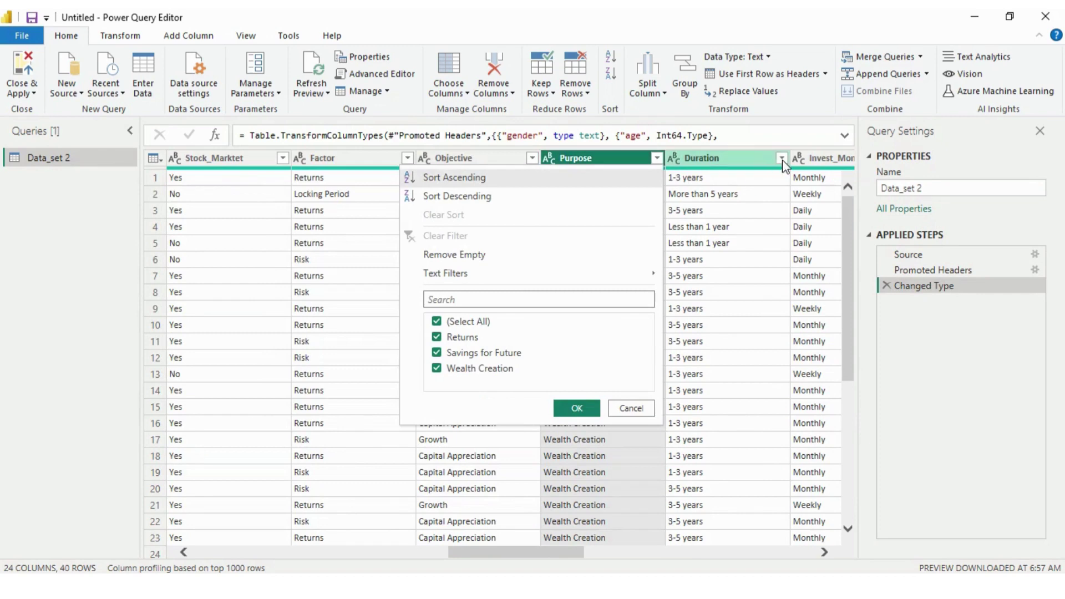
{"action": "left_click", "coordinate": [782, 159]}
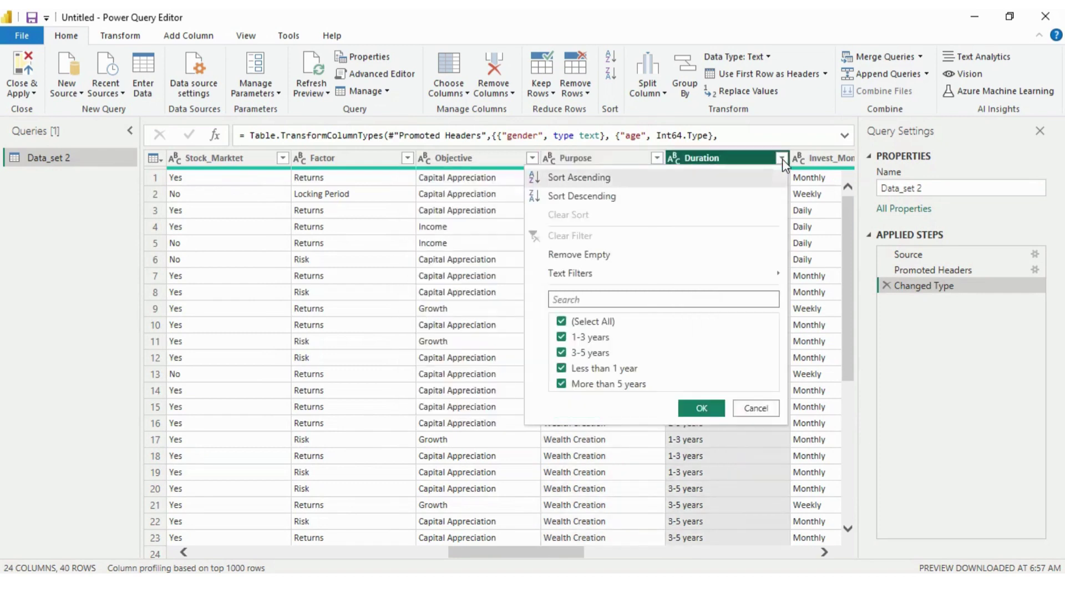
Examine the distinct filter values of the Invest_Monitor, Expect, Avenue and "What are your savings objectives?" columns.
{"action": "left_click", "coordinate": [555, 551]}
{"action": "scroll", "coordinate": [589, 547], "scroll_direction": "right", "scroll_amount": 10}
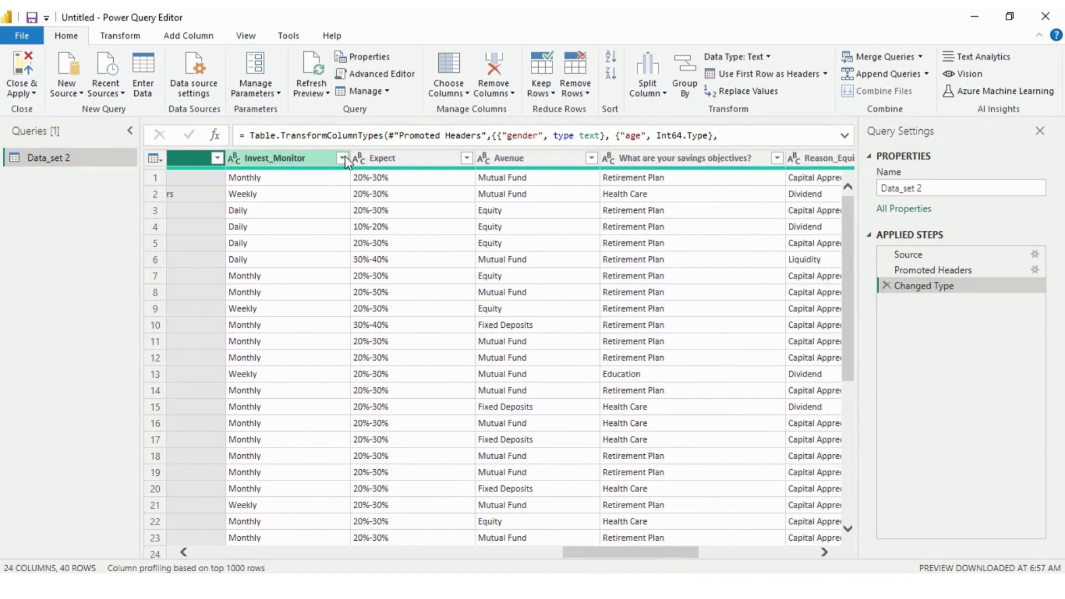
{"action": "left_click", "coordinate": [343, 159]}
{"action": "left_click", "coordinate": [467, 158]}
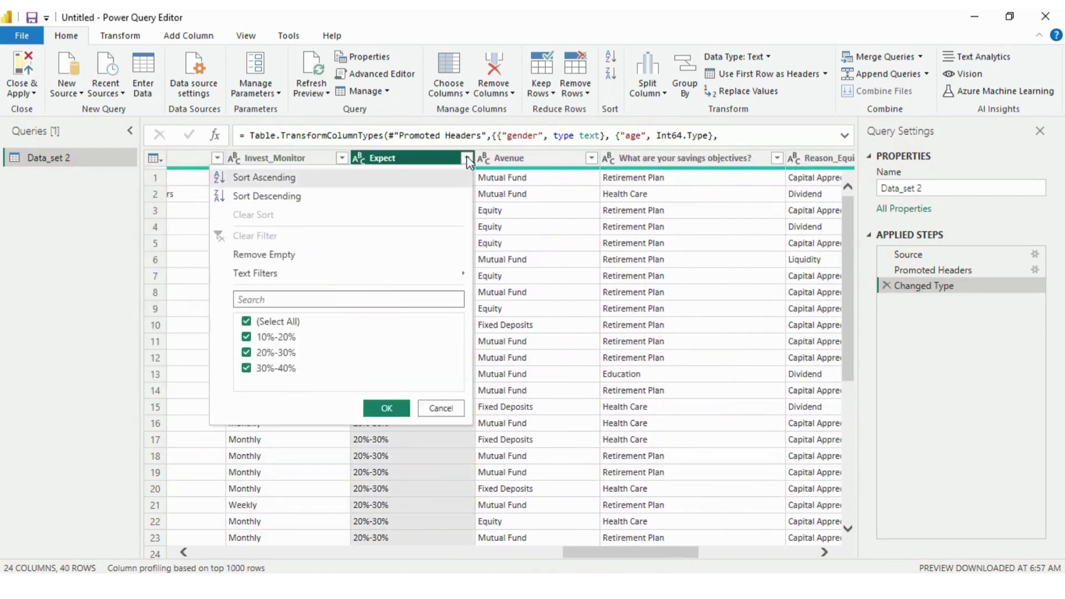
{"action": "left_click", "coordinate": [592, 159]}
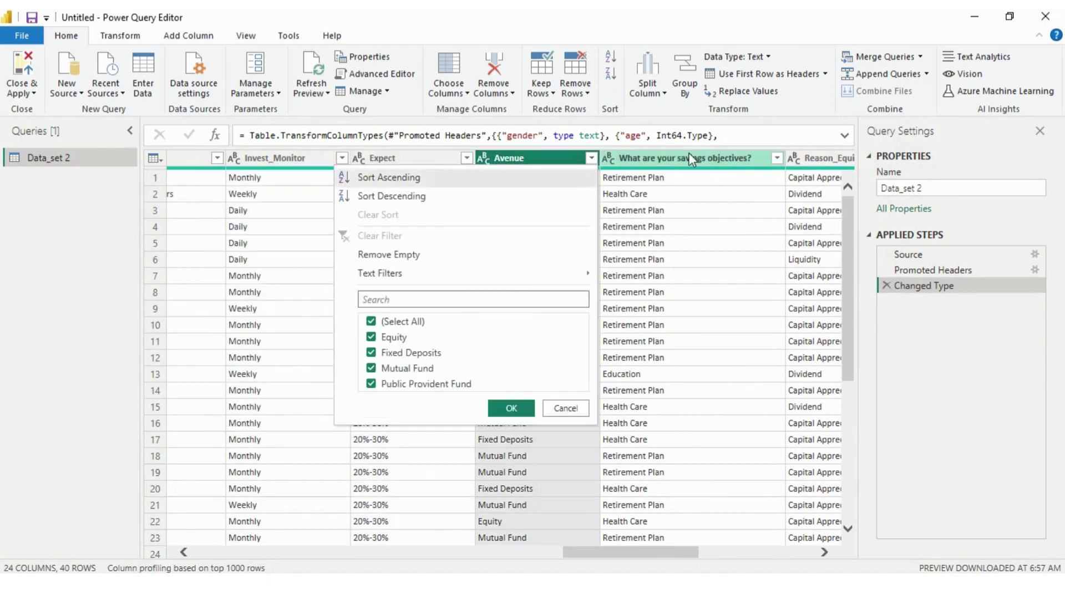
{"action": "left_click", "coordinate": [777, 158]}
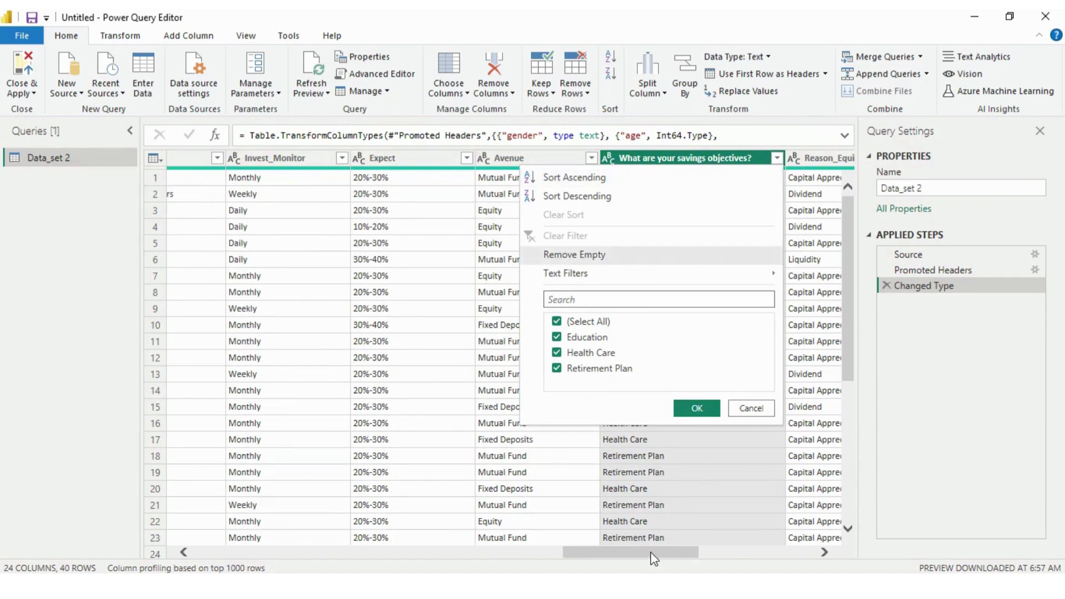
Examine the distinct filter values of the Reason_Equity, Reason_Mutual, Reason_Bonds, Reason_FD and Source columns.
{"action": "left_click_drag", "start_coordinate": [651, 552], "coordinate": [775, 541]}
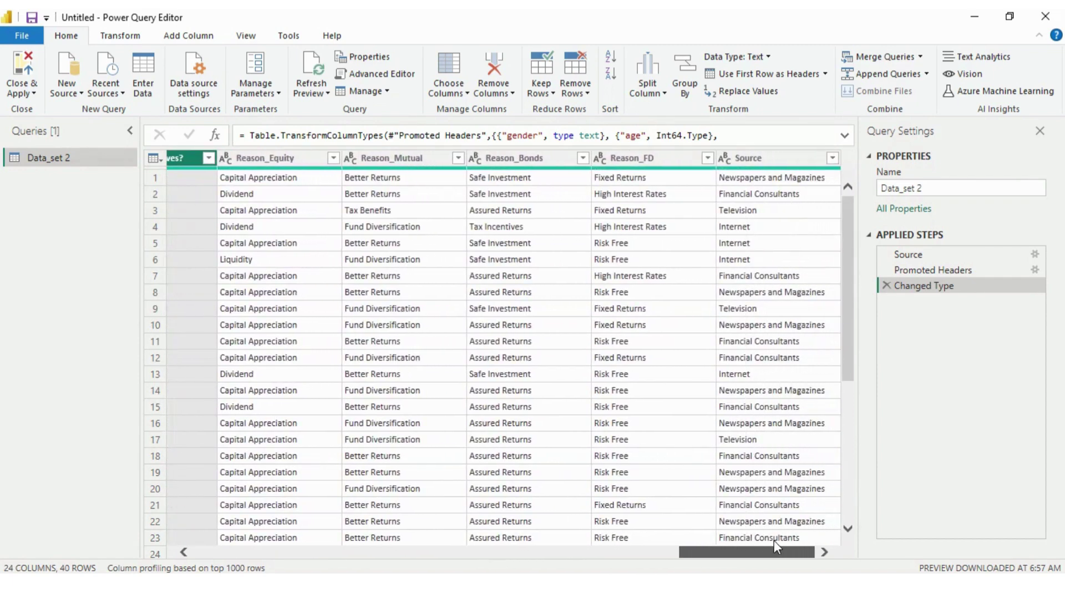
{"action": "left_click", "coordinate": [333, 158]}
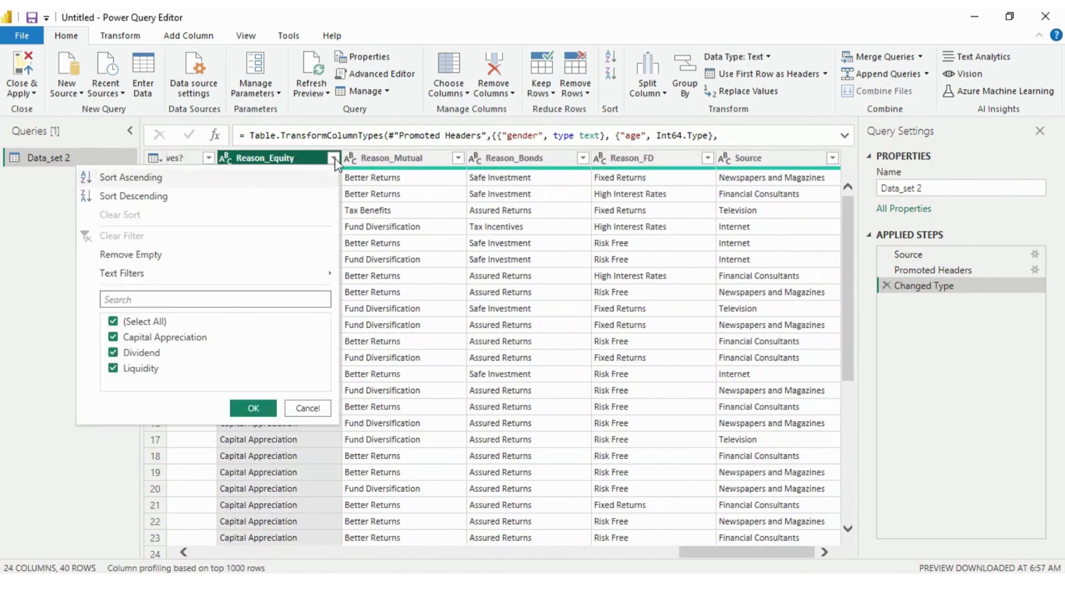
{"action": "left_click", "coordinate": [458, 159]}
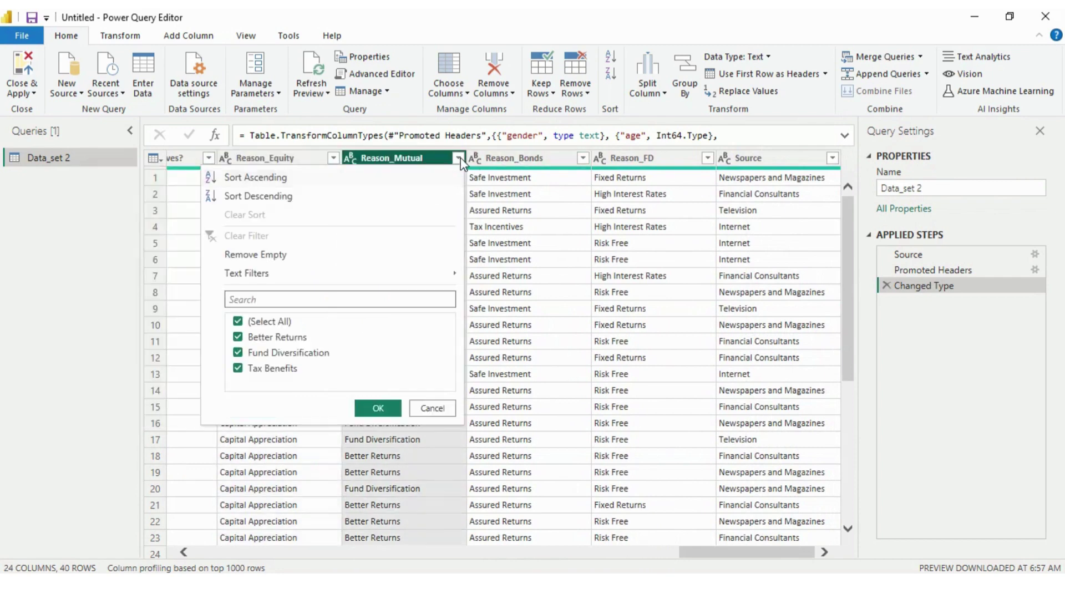
{"action": "left_click", "coordinate": [583, 159]}
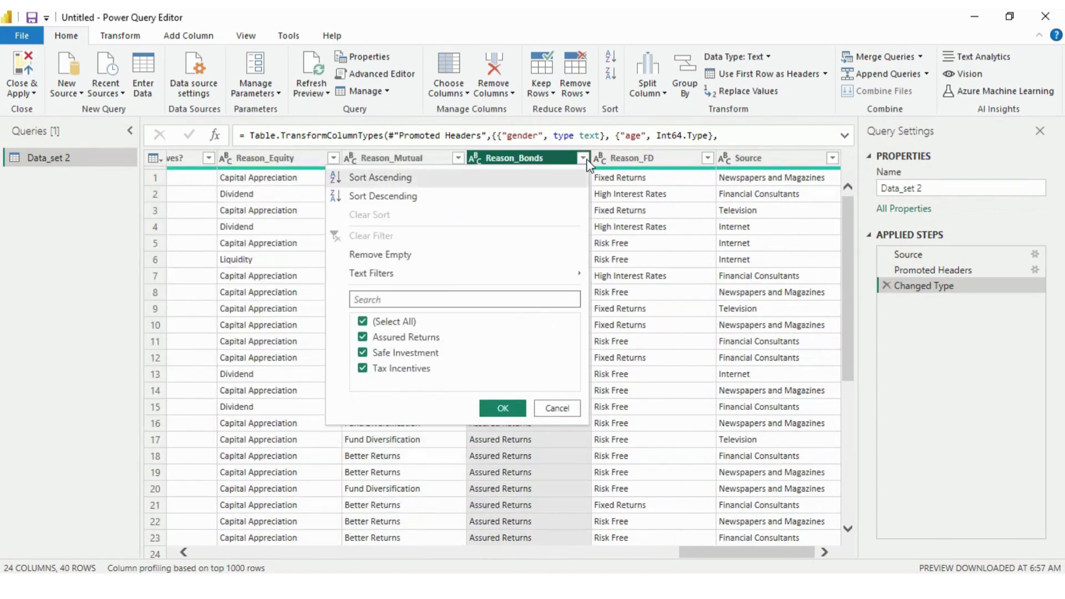
{"action": "left_click", "coordinate": [708, 158]}
{"action": "left_click", "coordinate": [832, 158]}
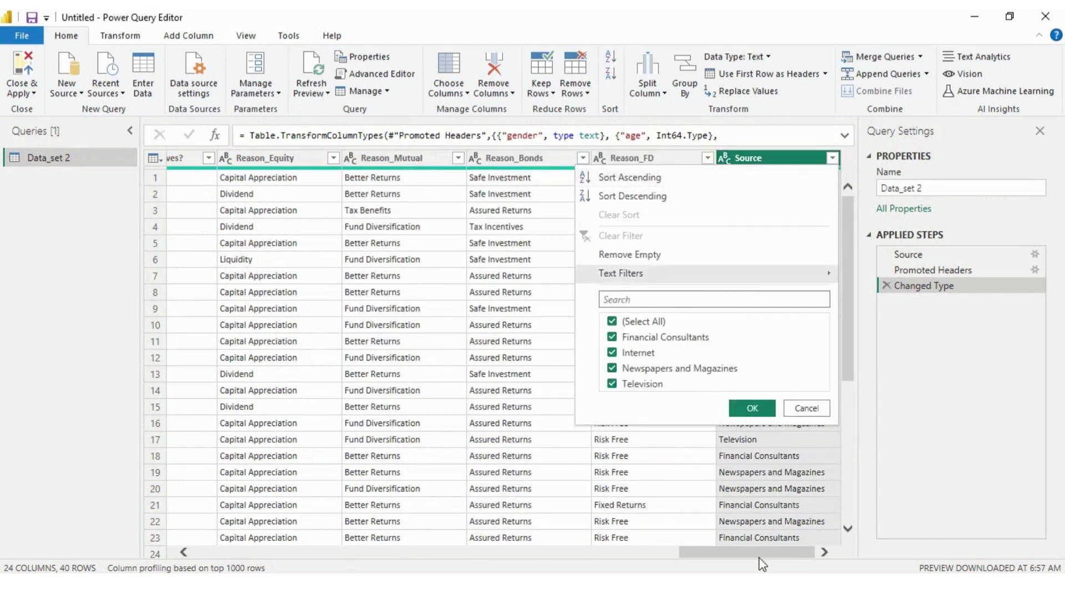
Return to the gender column and review its filter values and the column operations available for it.
{"action": "left_click_drag", "start_coordinate": [759, 558], "coordinate": [216, 519]}
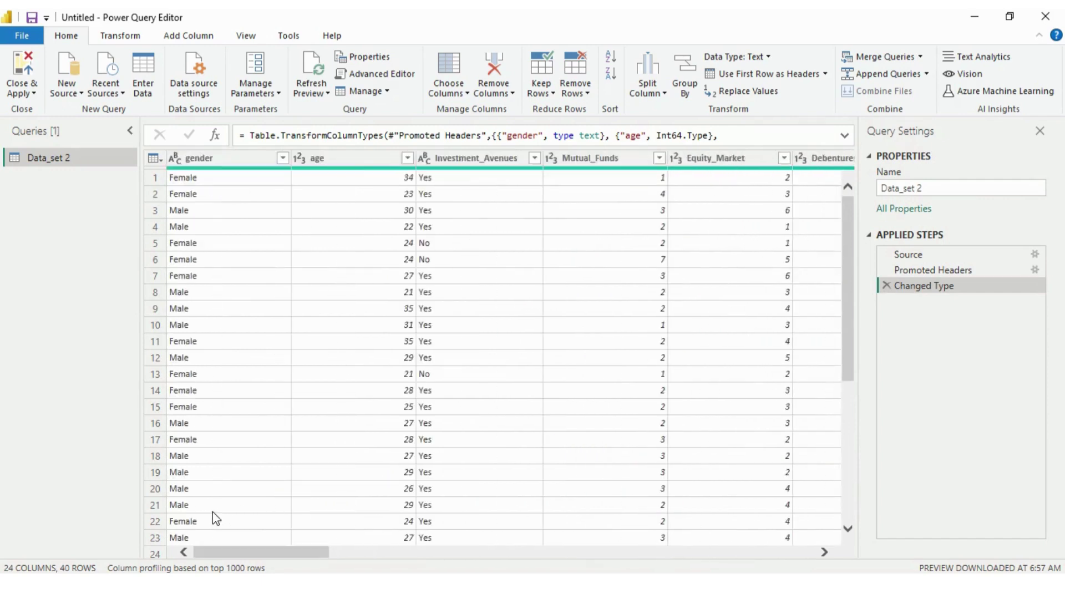
{"action": "left_click", "coordinate": [219, 158]}
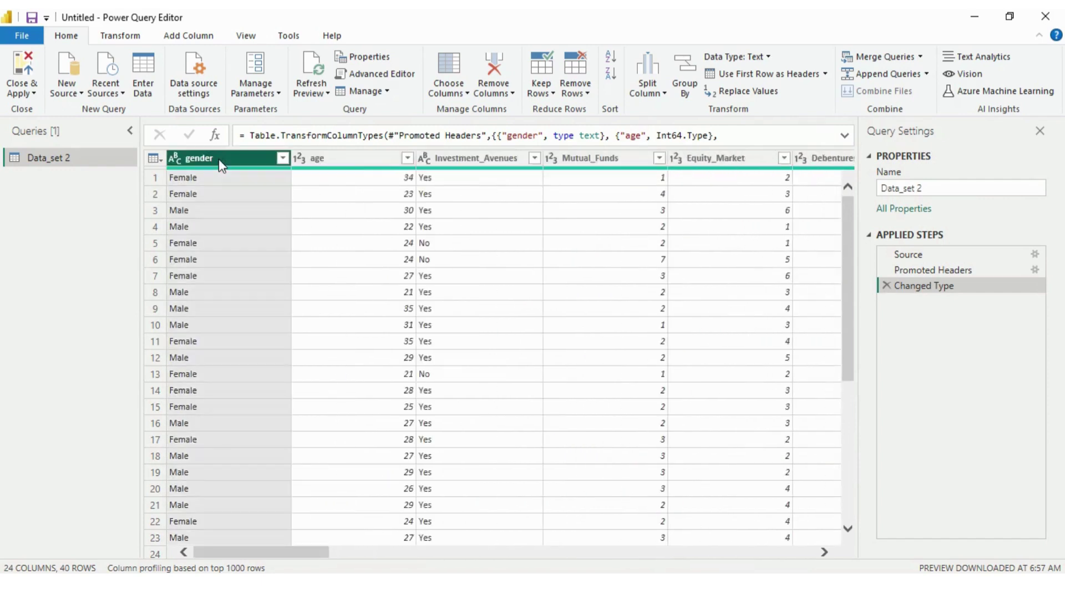
{"action": "left_click", "coordinate": [282, 160]}
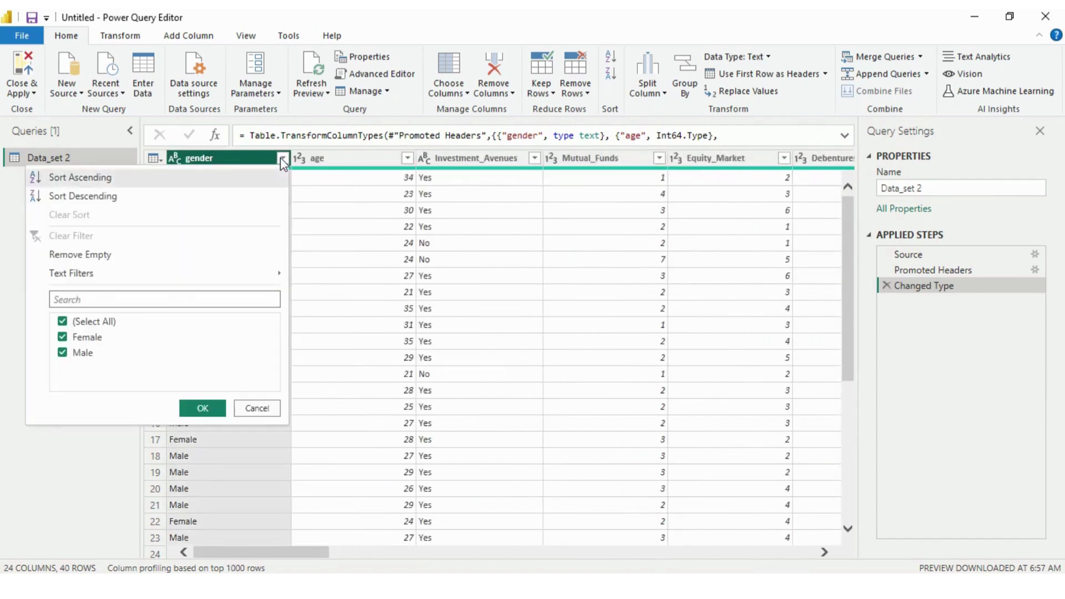
{"action": "left_click", "coordinate": [224, 164]}
{"action": "right_click", "coordinate": [224, 161]}
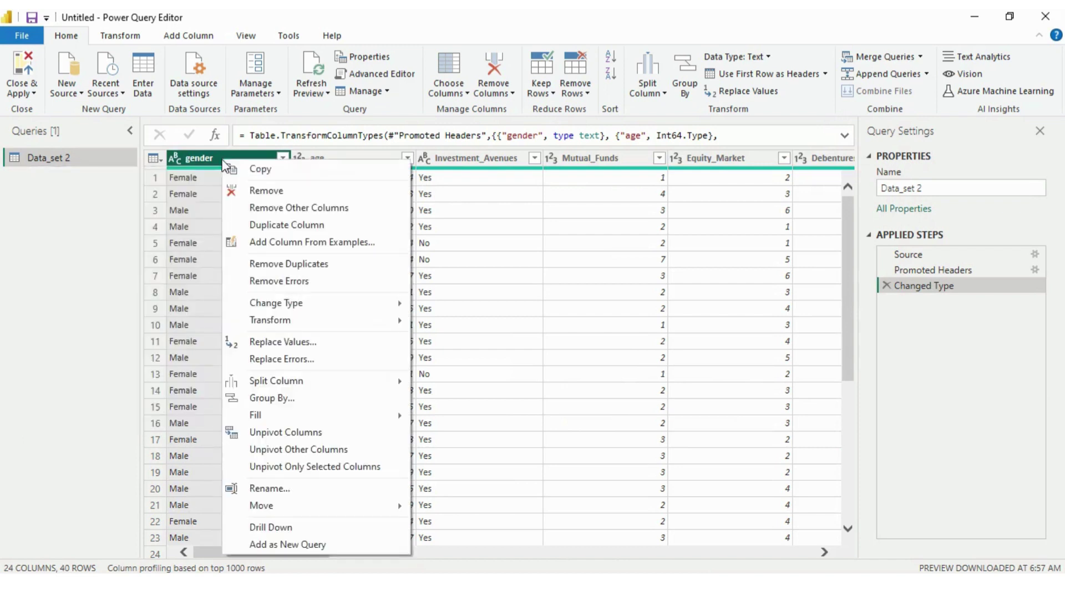
{"action": "mouse_move", "coordinate": [299, 307]}
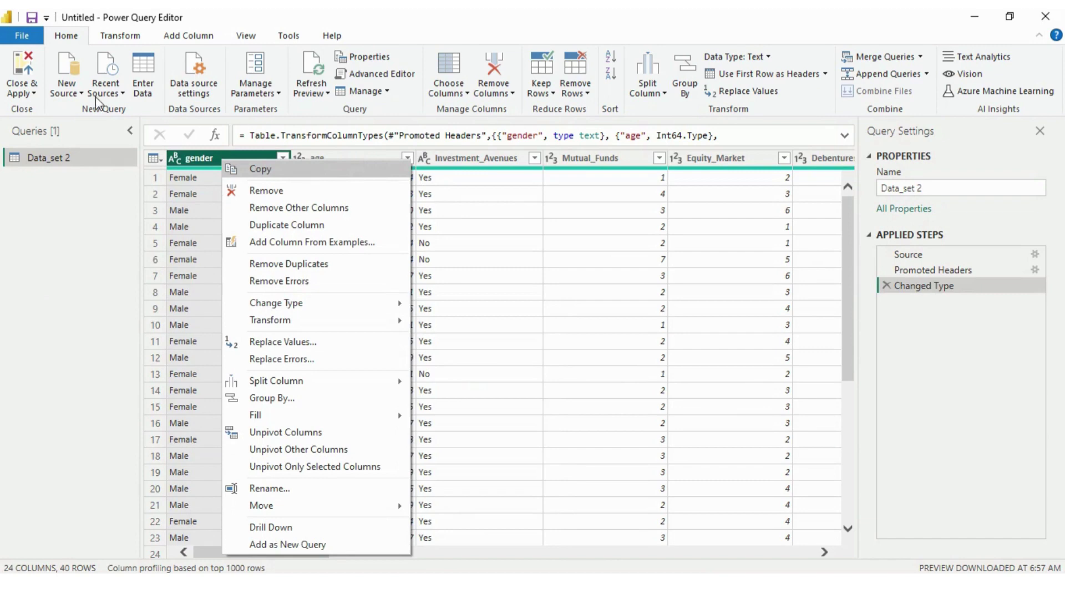
{"action": "key", "text": "Escape"}
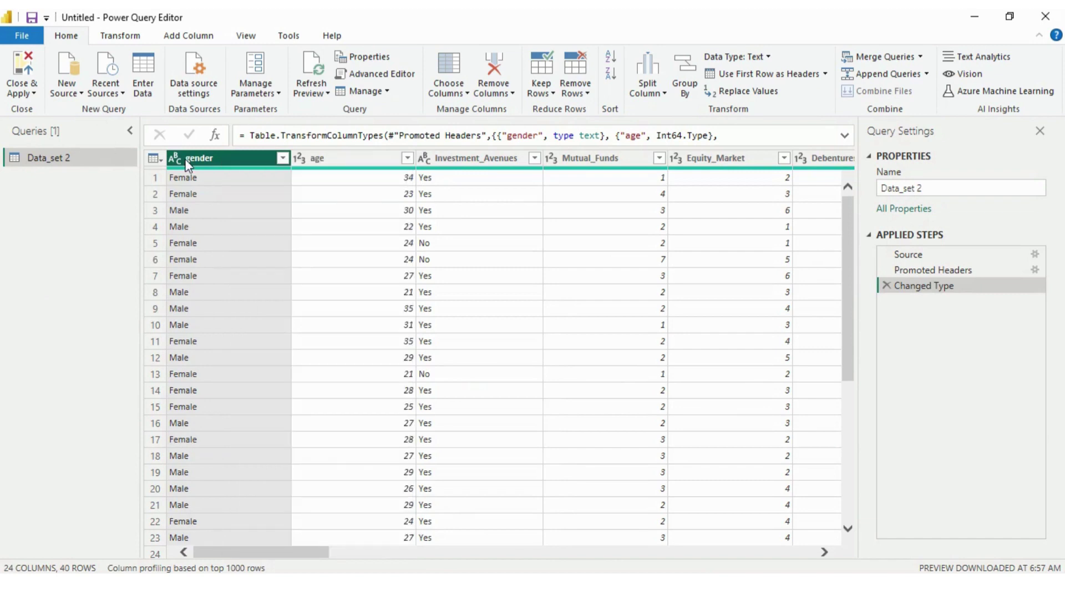
Close Power Query Editor, applying the query to the report, and show the Data_set 2 table in Table view.
{"action": "left_click", "coordinate": [24, 89]}
{"action": "left_click", "coordinate": [34, 109]}
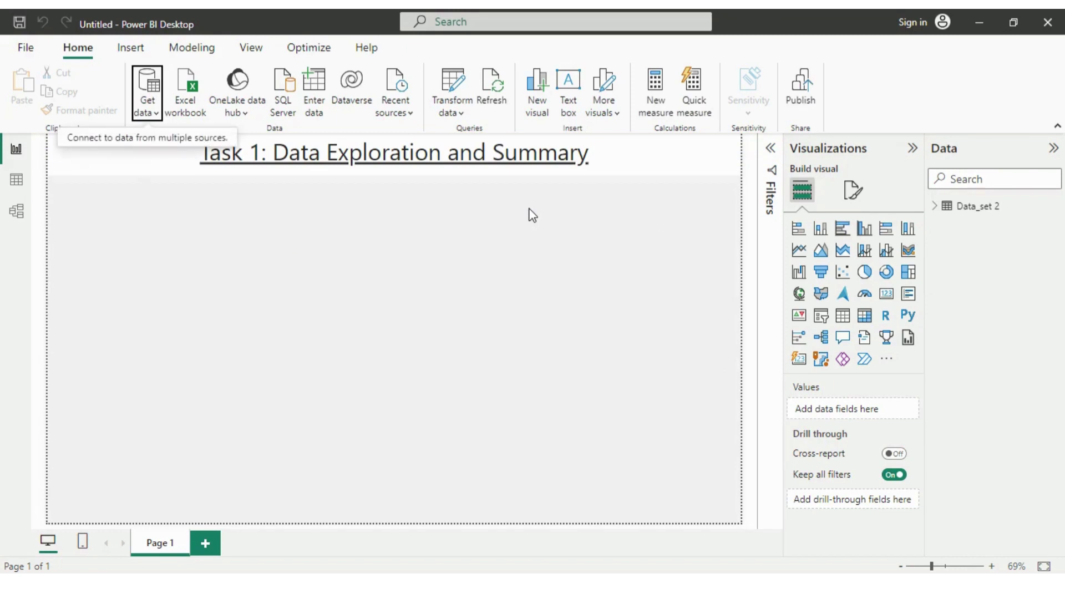
{"action": "left_click", "coordinate": [16, 182]}
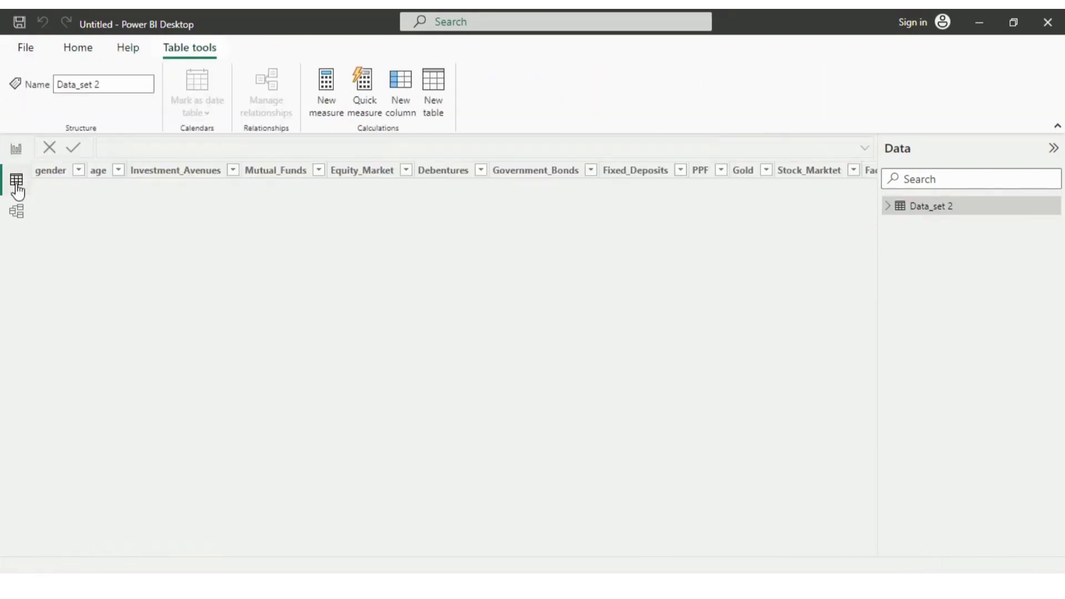
Check the data type and distinct value count of the gender, age, Investment_Avenues, Mutual_Funds and Equity_Market columns.
{"action": "left_click", "coordinate": [53, 171]}
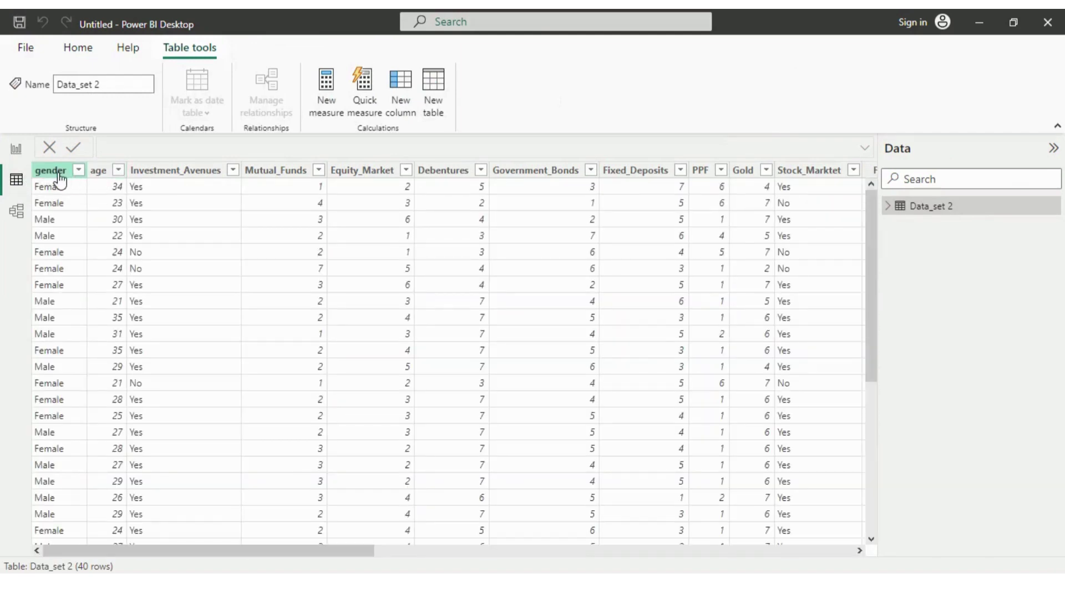
{"action": "left_click", "coordinate": [59, 173]}
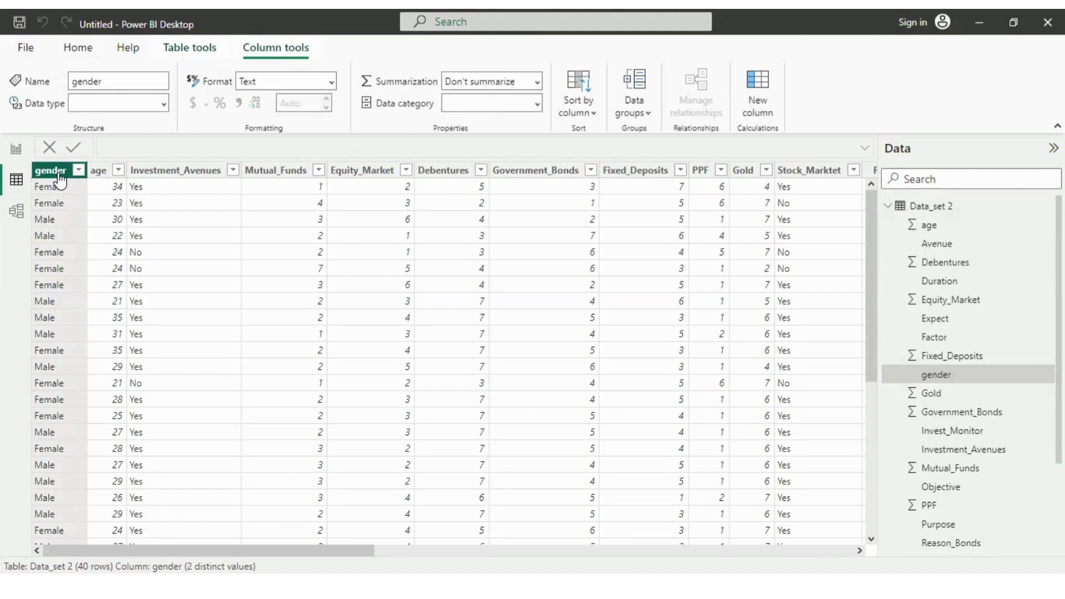
{"action": "left_click", "coordinate": [102, 173]}
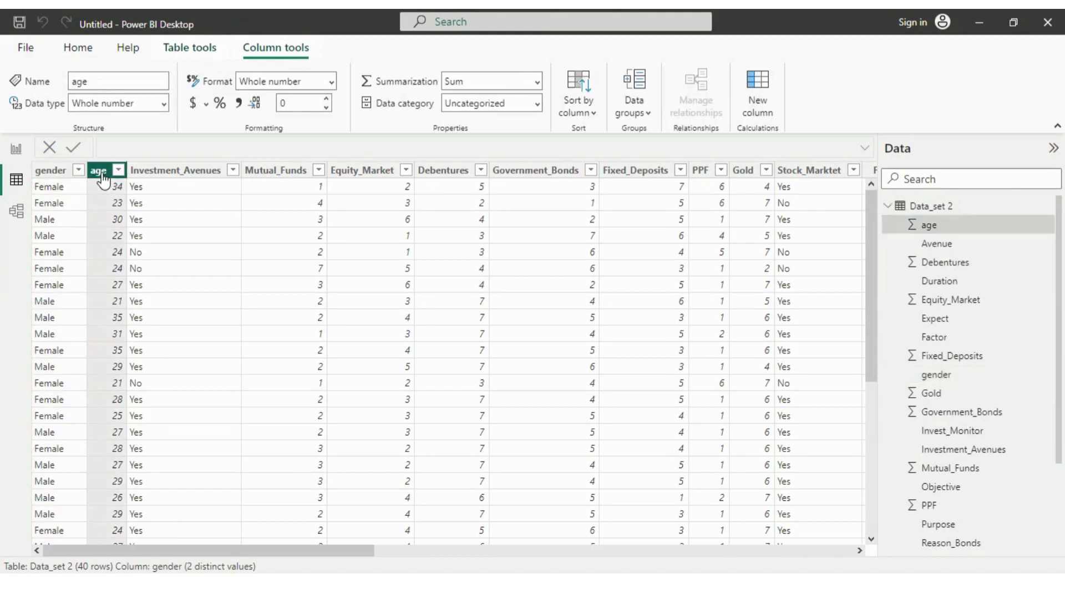
{"action": "left_click", "coordinate": [167, 177]}
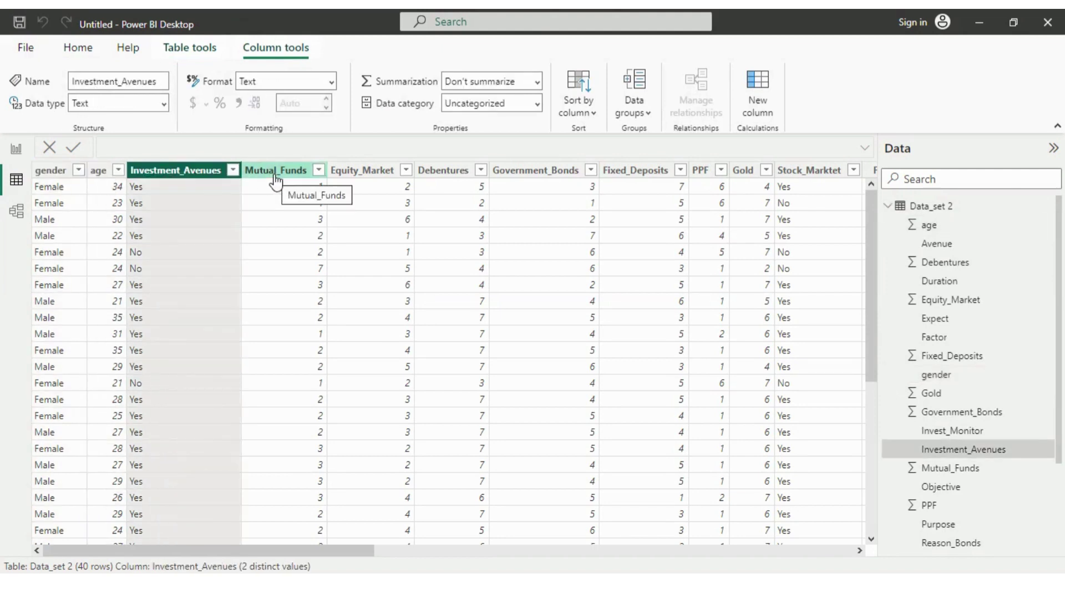
{"action": "left_click", "coordinate": [275, 173]}
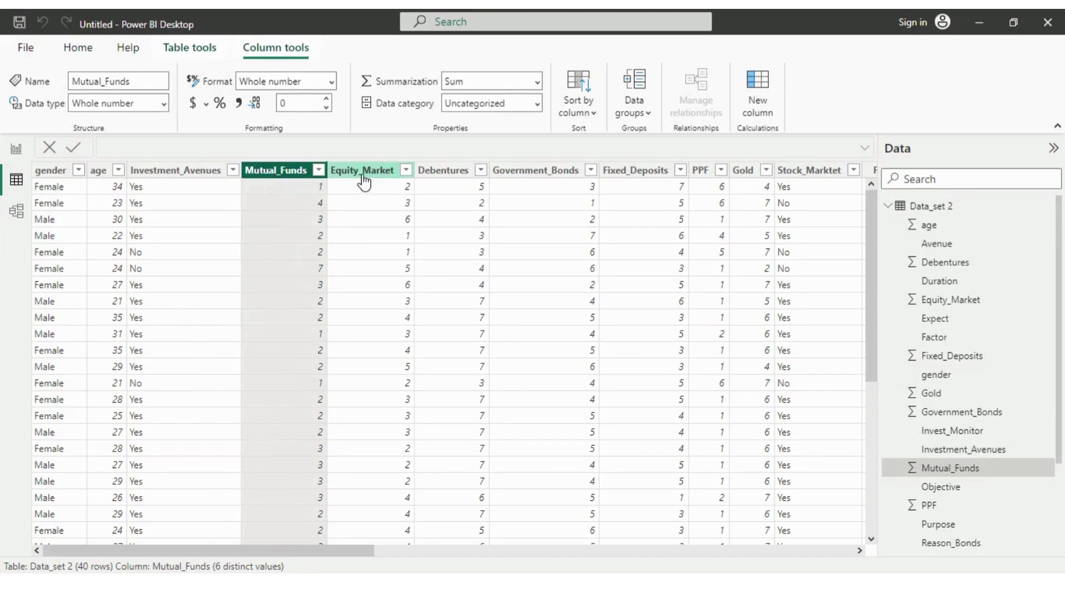
{"action": "left_click", "coordinate": [363, 176]}
Check the data type and distinct value count of the Debentures, Government_Bonds, Fixed_Deposits, PPF, Gold and Stock_Marktet columns.
{"action": "left_click", "coordinate": [459, 173]}
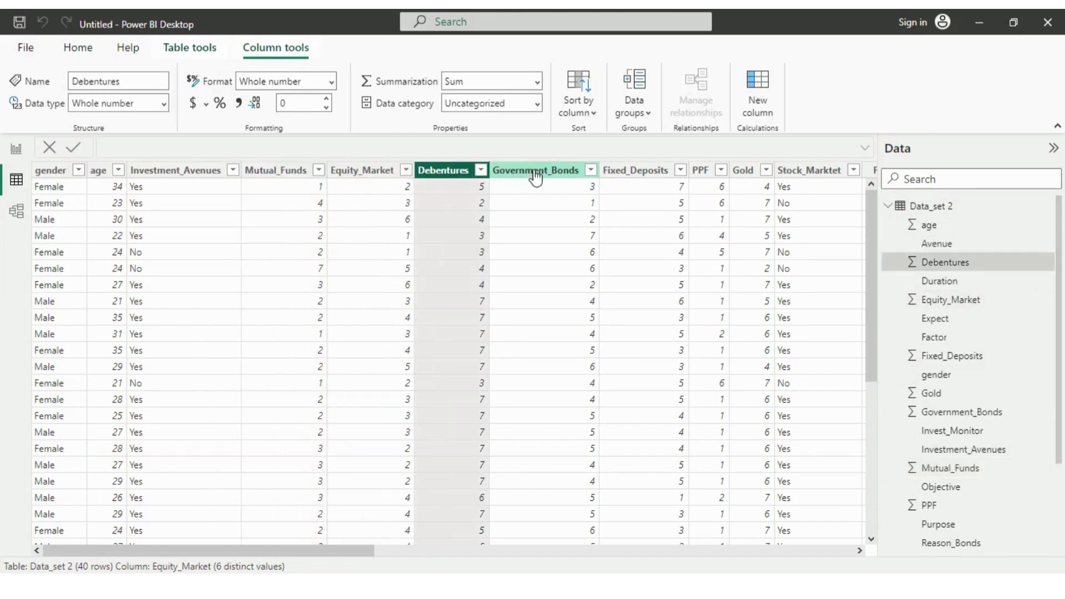
{"action": "left_click", "coordinate": [541, 174]}
{"action": "left_click", "coordinate": [638, 172]}
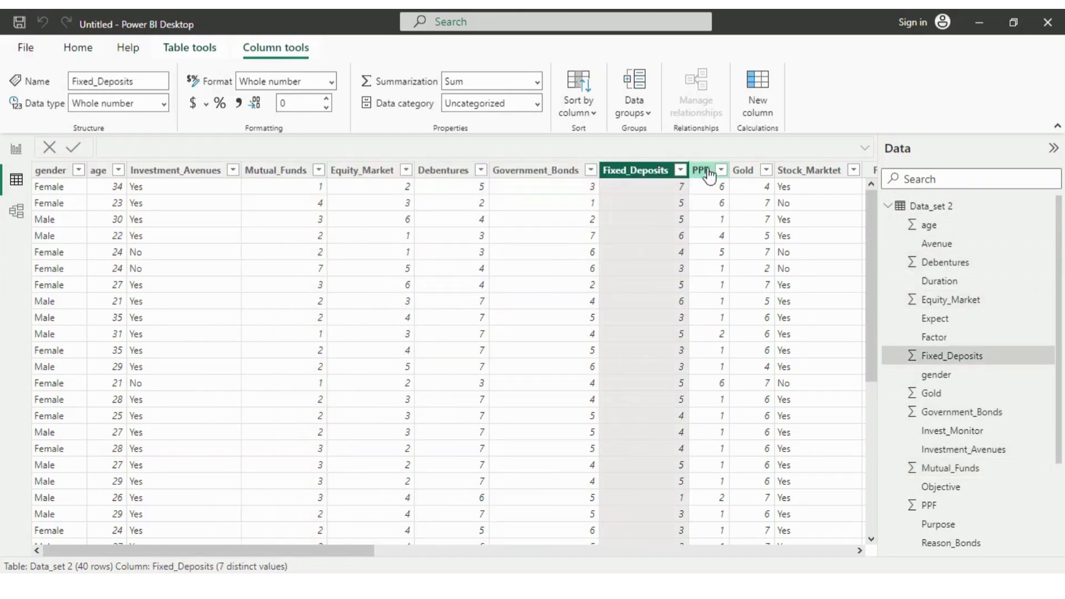
{"action": "left_click", "coordinate": [703, 172]}
{"action": "left_click", "coordinate": [747, 178]}
{"action": "left_click", "coordinate": [822, 183]}
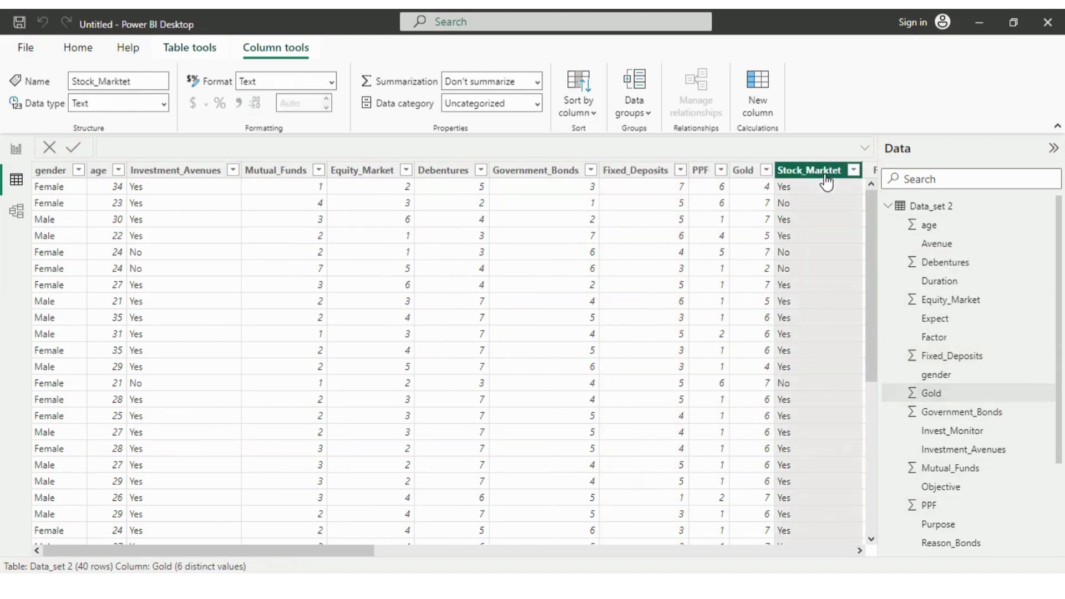
Check the data type and distinct value count of the Factor, Objective, Purpose, Duration, Invest_Monitor and Expect columns.
{"action": "left_click_drag", "start_coordinate": [328, 554], "coordinate": [656, 554]}
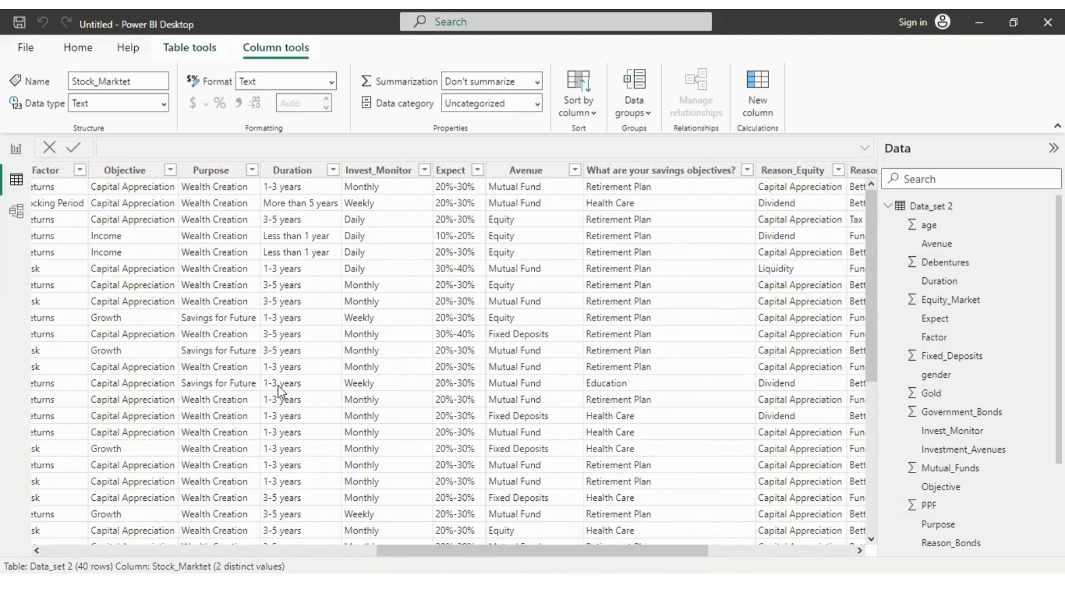
{"action": "left_click", "coordinate": [63, 170]}
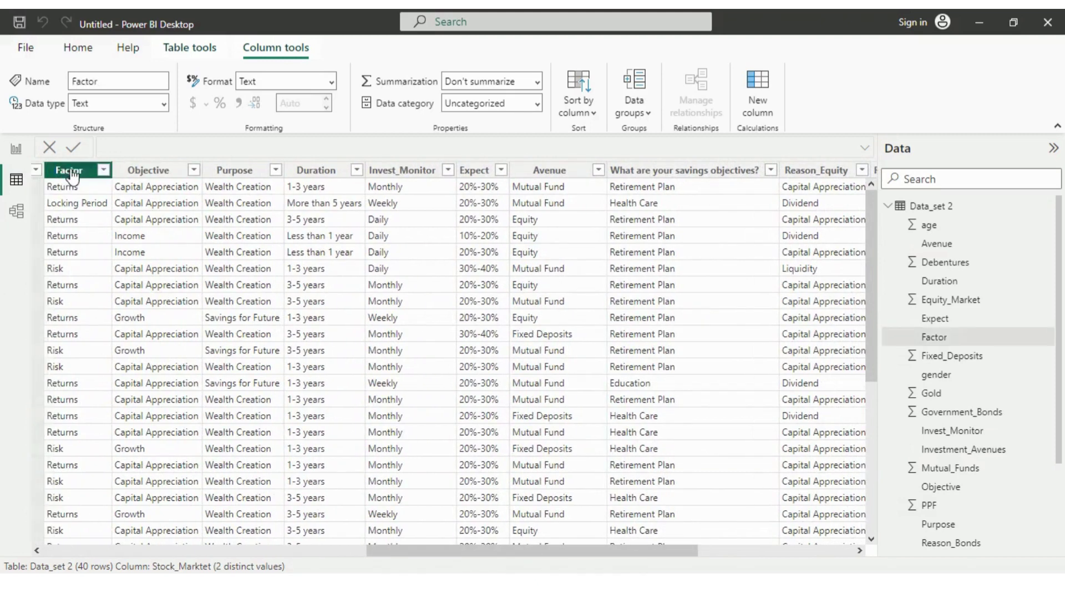
{"action": "left_click", "coordinate": [159, 176]}
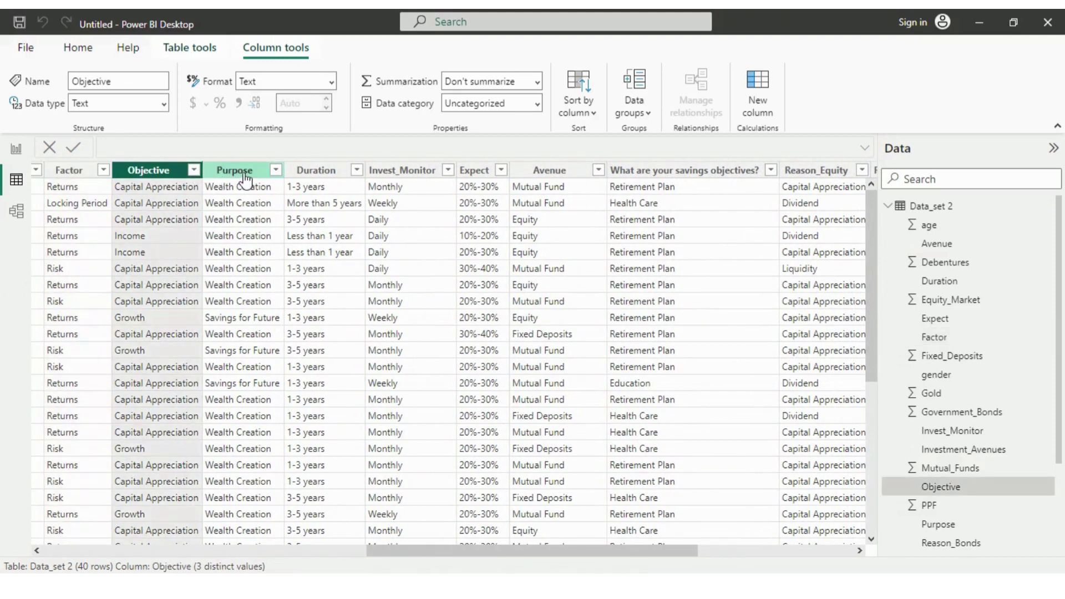
{"action": "left_click", "coordinate": [240, 175]}
{"action": "left_click", "coordinate": [326, 176]}
{"action": "left_click", "coordinate": [405, 172]}
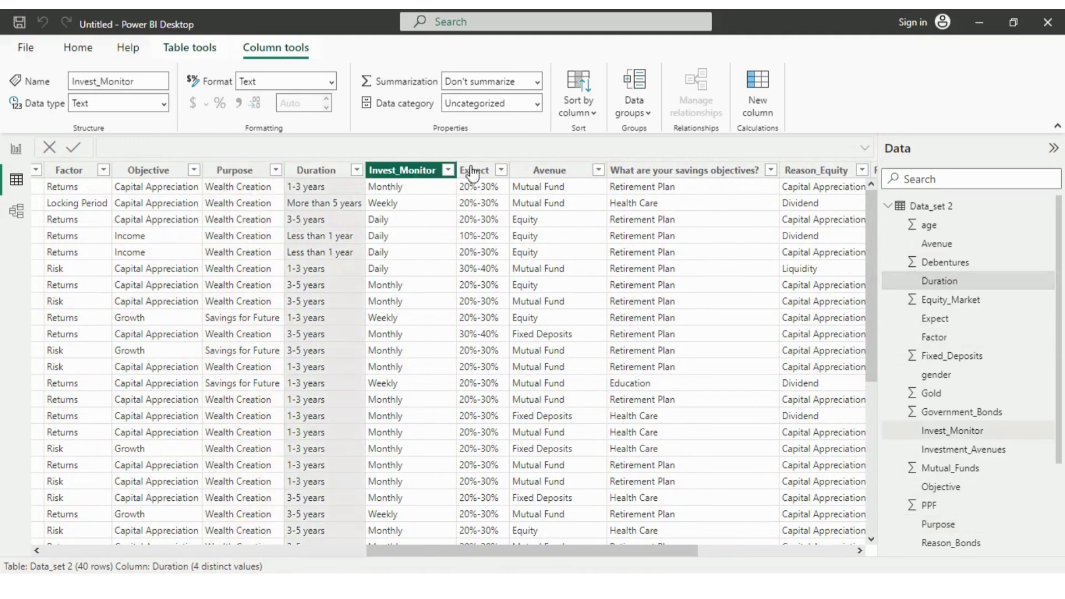
{"action": "left_click", "coordinate": [476, 174]}
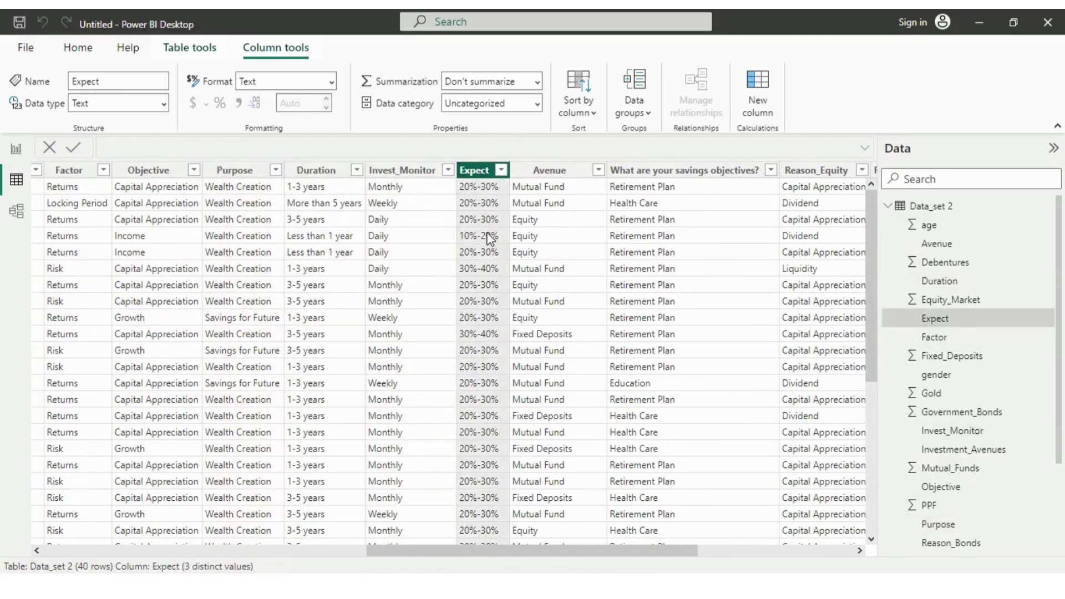
Check the data type and distinct value count of the Avenue, savings objectives, Reason_Equity, Reason_Mutual, Reason_Bonds, Reason_FD and Source columns.
{"action": "left_click", "coordinate": [543, 175]}
{"action": "left_click", "coordinate": [668, 176]}
{"action": "left_click", "coordinate": [803, 175]}
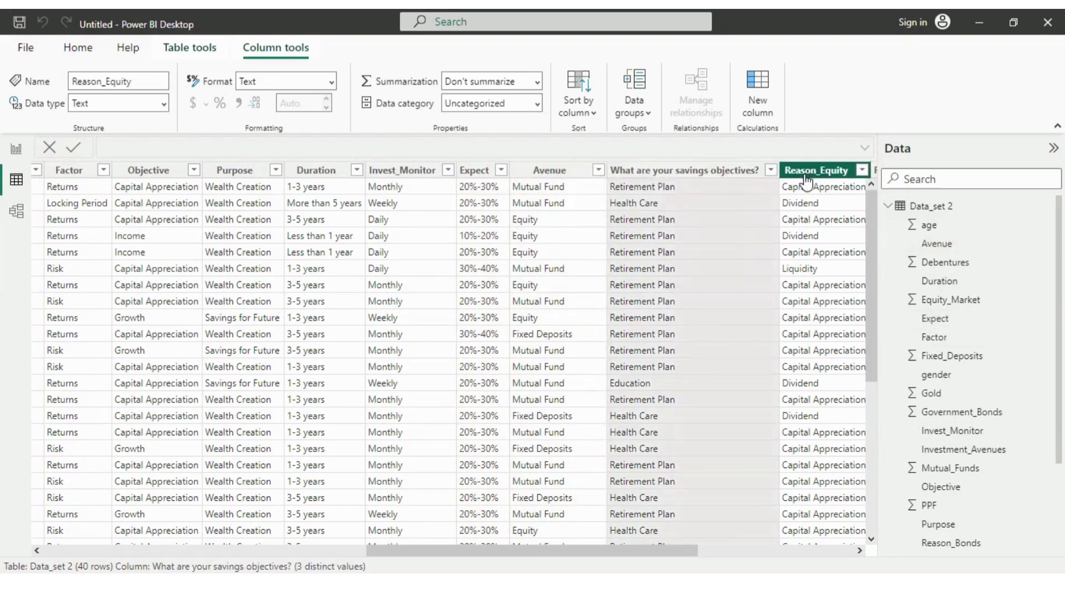
{"action": "left_click_drag", "start_coordinate": [571, 557], "coordinate": [777, 552]}
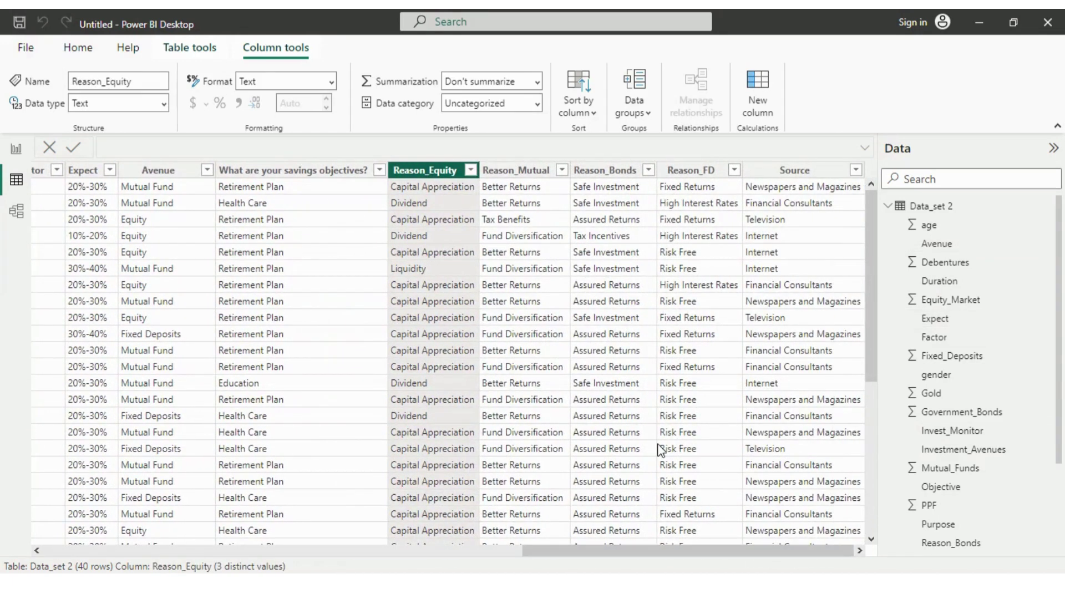
{"action": "left_click", "coordinate": [519, 172]}
{"action": "left_click", "coordinate": [612, 176]}
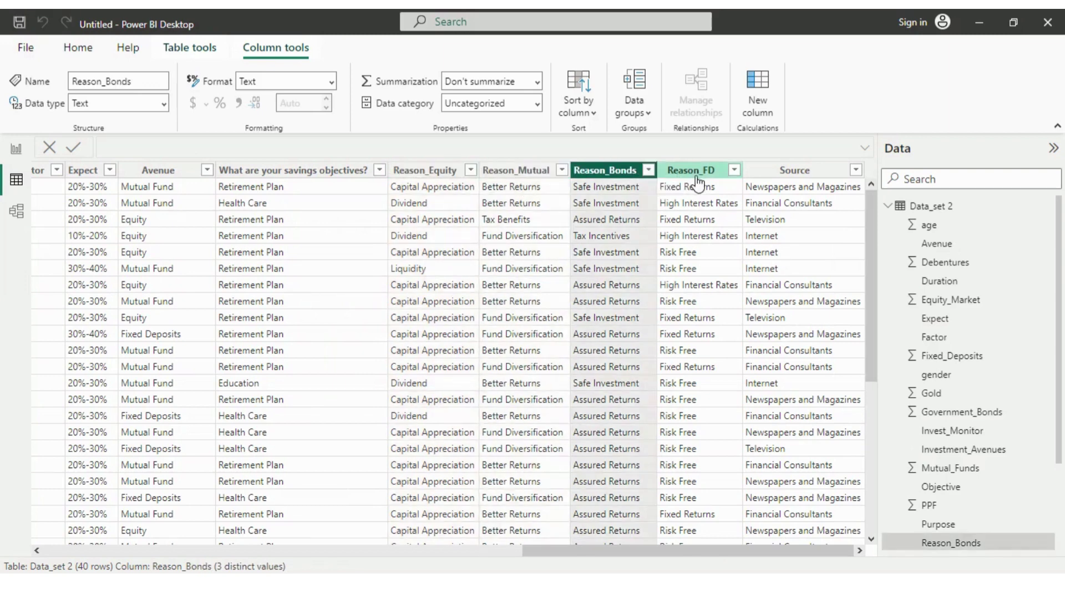
{"action": "left_click", "coordinate": [694, 173]}
{"action": "left_click", "coordinate": [793, 172]}
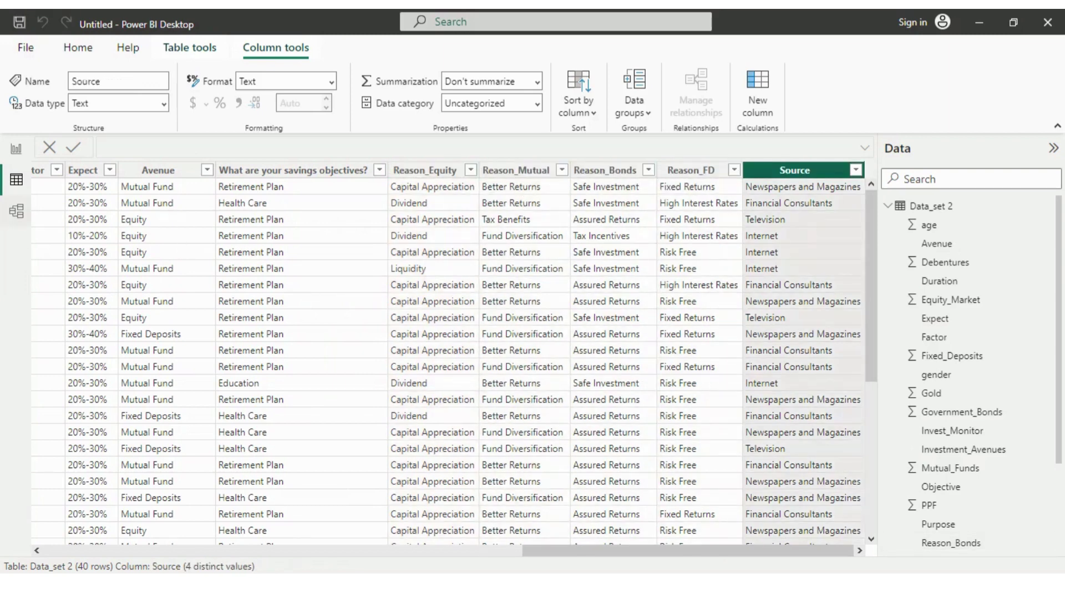
Return to Report view and create a measure in Data_set 2 defined as Avg Age = AVERAGE('Data_set 2'[age]).
{"action": "left_click", "coordinate": [16, 149]}
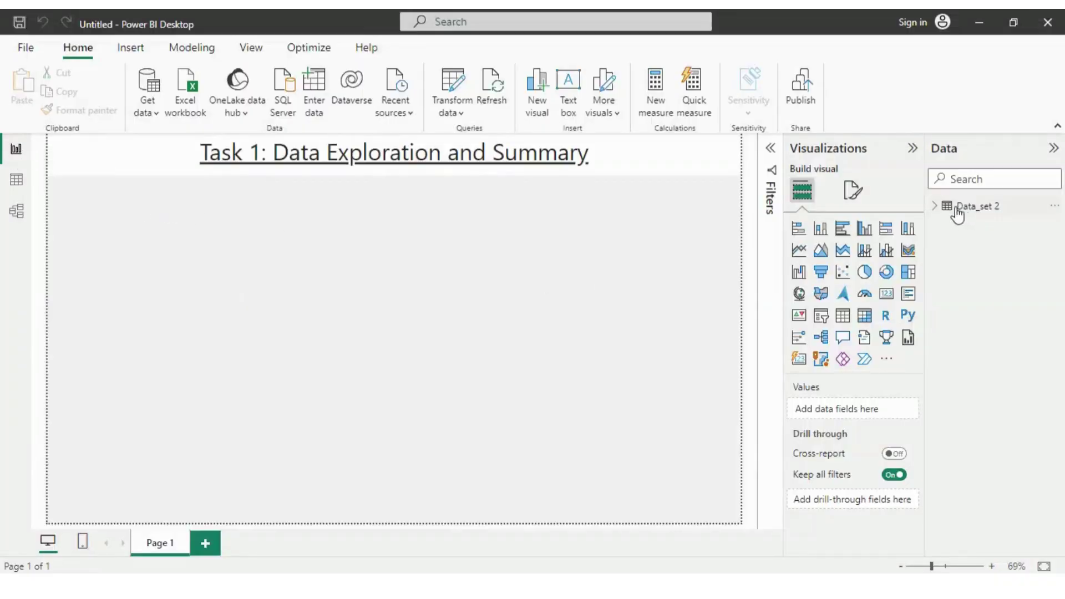
{"action": "left_click", "coordinate": [937, 207]}
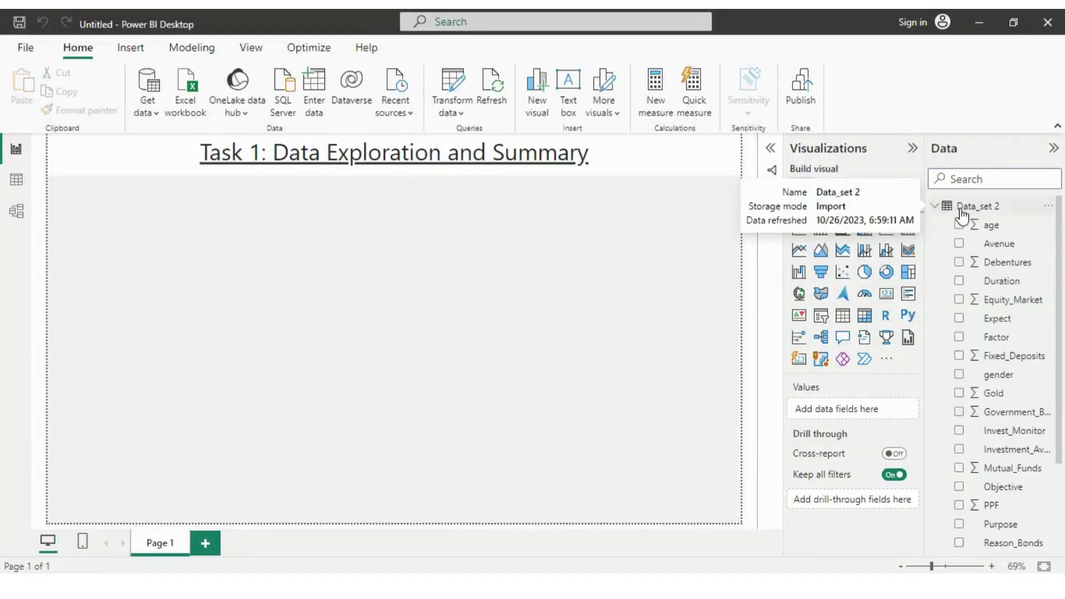
{"action": "right_click", "coordinate": [963, 209]}
{"action": "left_click", "coordinate": [885, 241]}
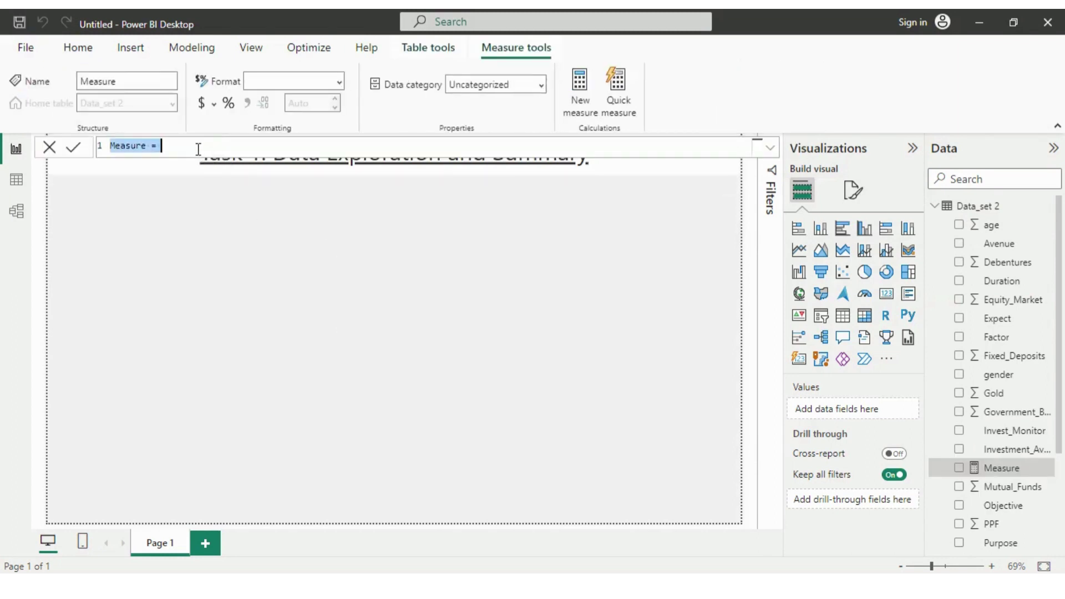
{"action": "key", "text": "BackSpace"}
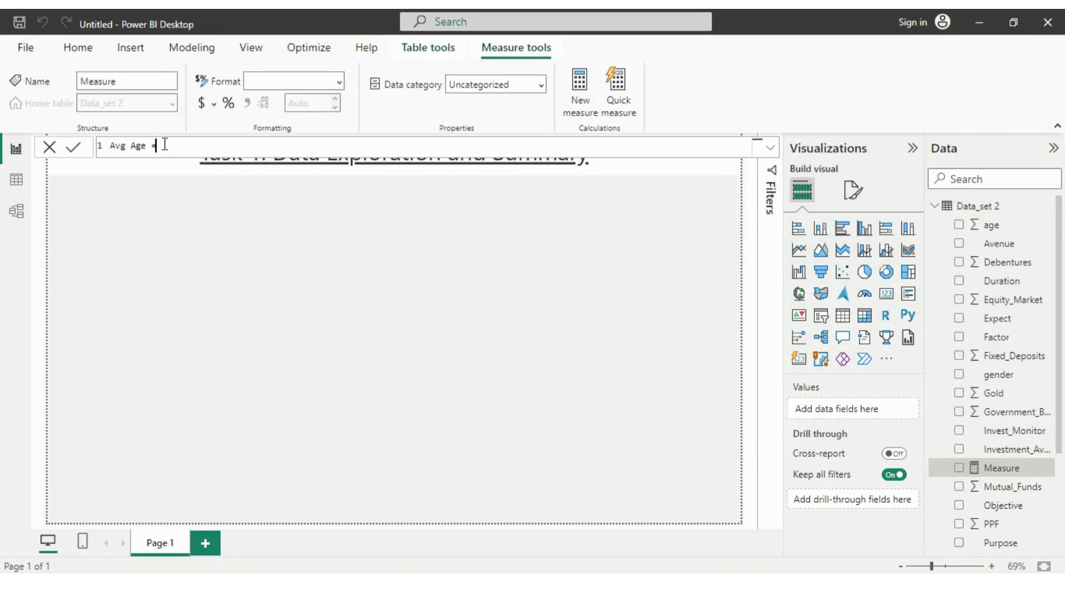
{"action": "type", "text": "Avg Age = AVE"}
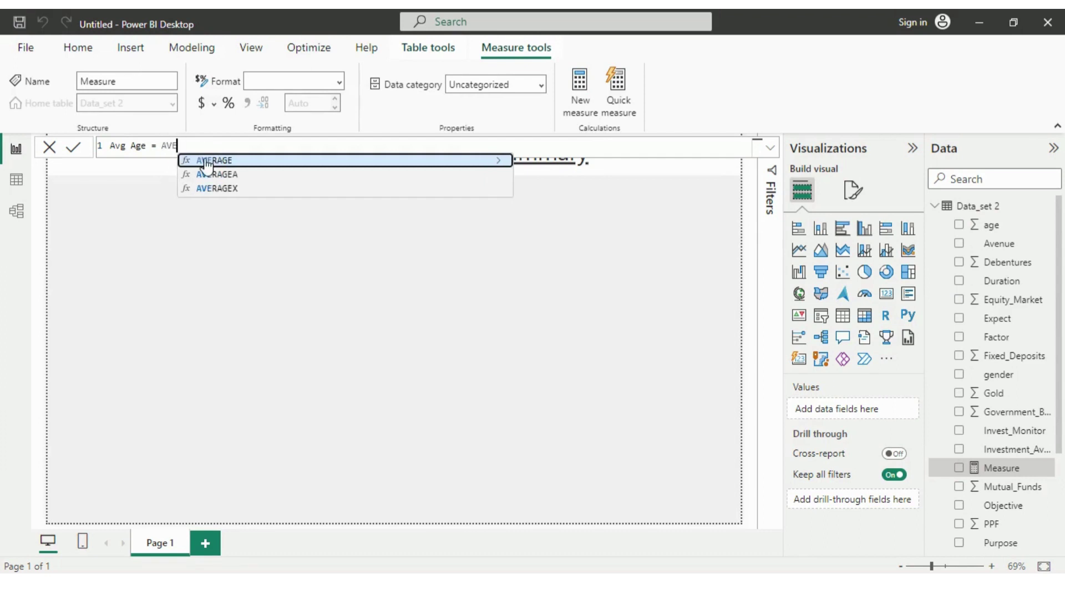
{"action": "left_click", "coordinate": [203, 160]}
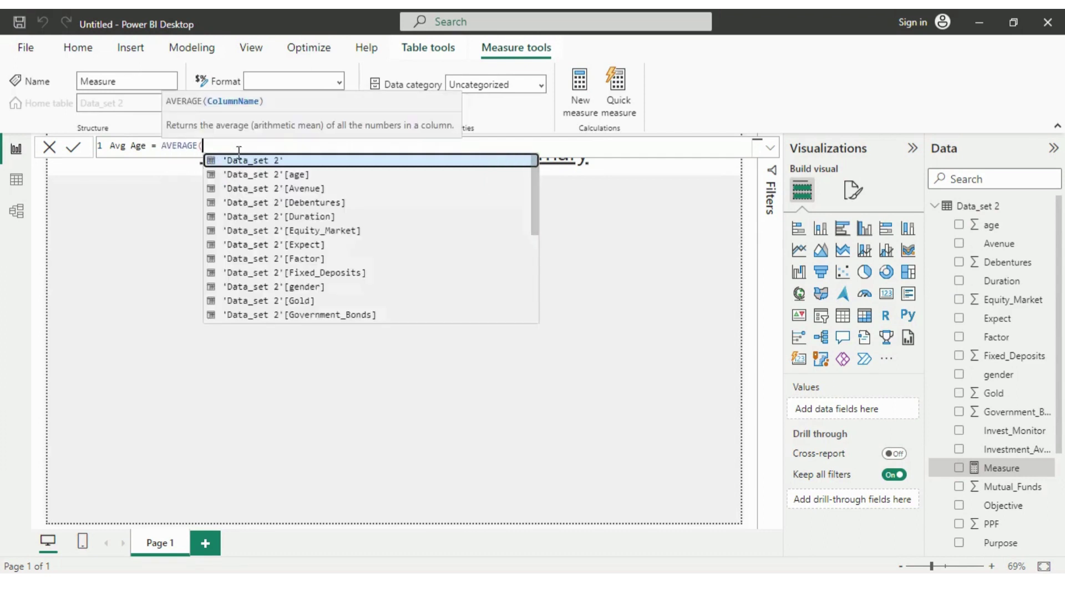
{"action": "left_click", "coordinate": [306, 175]}
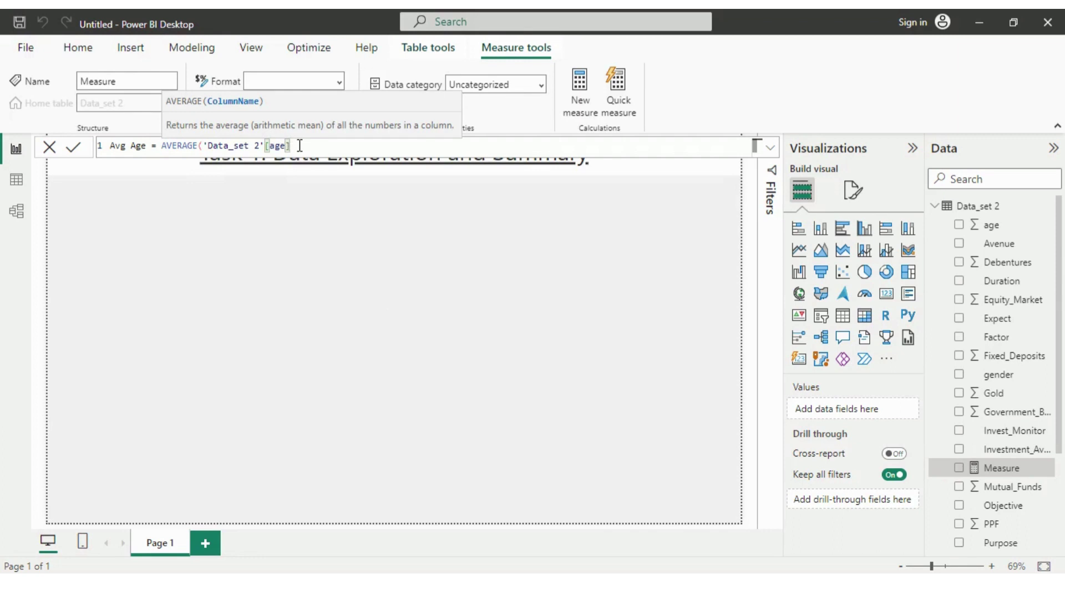
{"action": "type", "text": ")"}
{"action": "key", "text": "Return"}
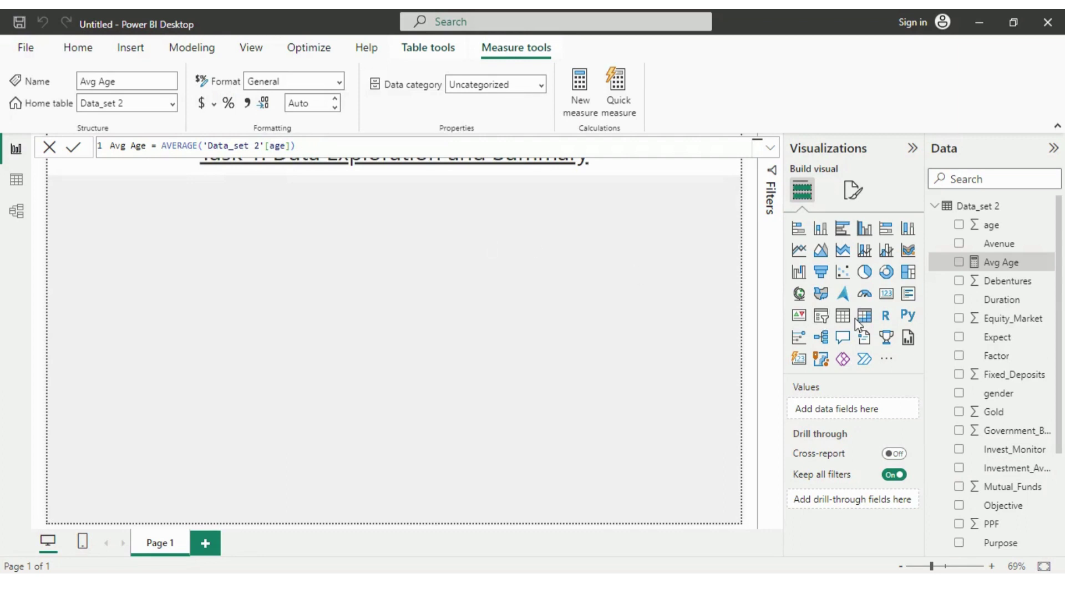
Add a card visual showing Avg Age, shrink it to a small box and place it just below the page title at the left edge.
{"action": "left_click", "coordinate": [886, 297]}
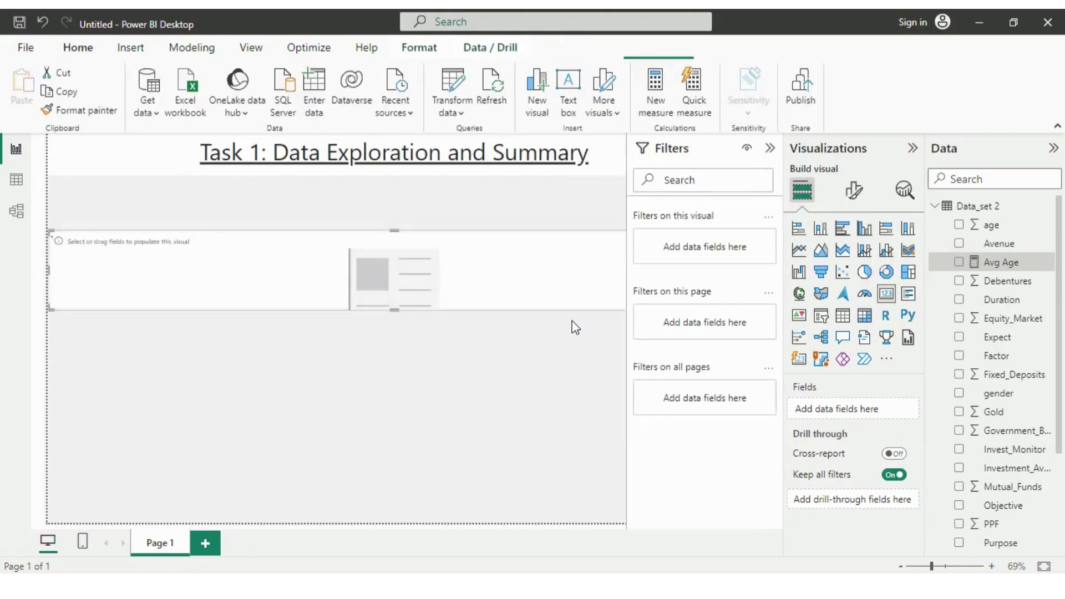
{"action": "left_click", "coordinate": [960, 263]}
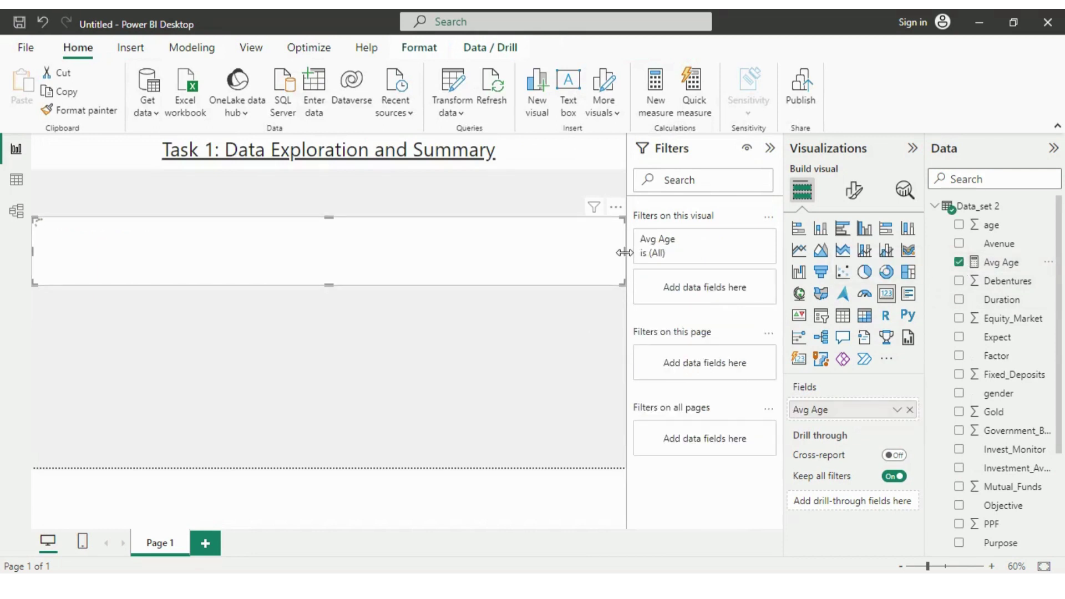
{"action": "left_click_drag", "start_coordinate": [626, 258], "coordinate": [82, 272]}
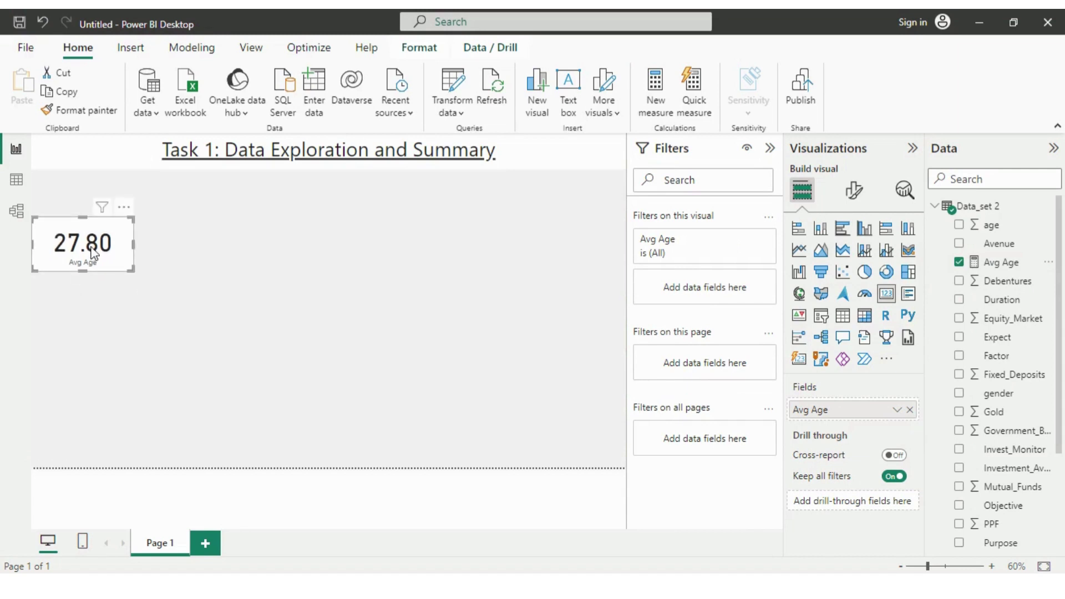
{"action": "left_click_drag", "start_coordinate": [91, 236], "coordinate": [91, 195]}
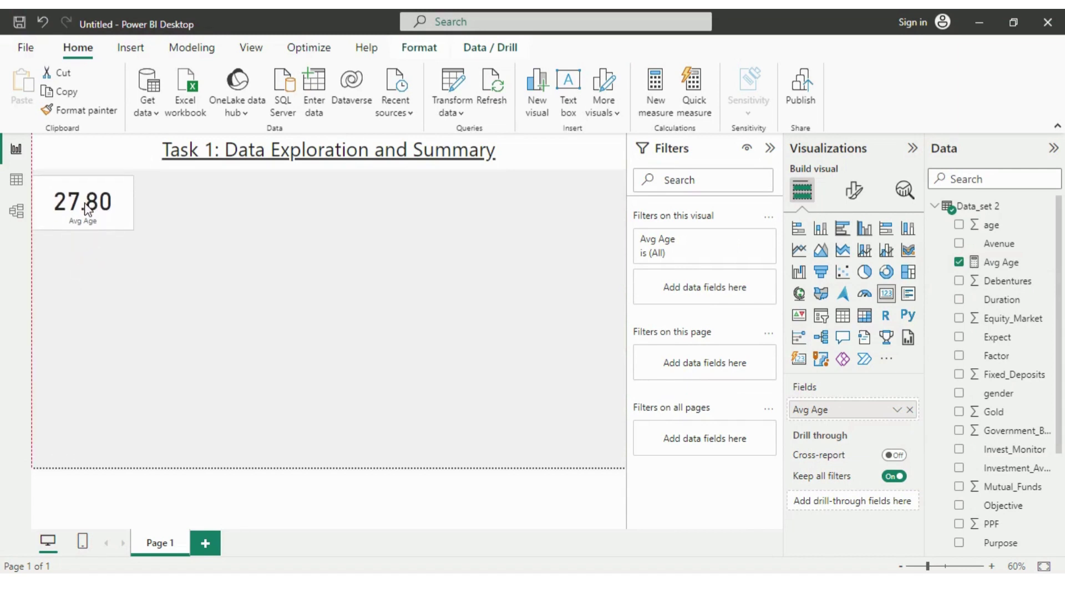
{"action": "left_click", "coordinate": [229, 232]}
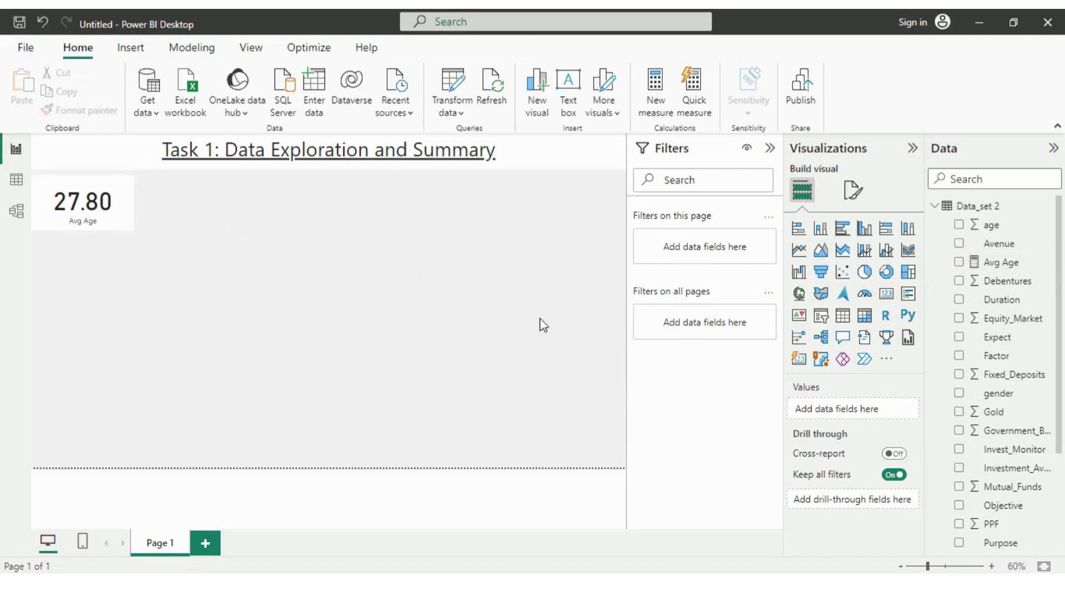
Add a clustered bar chart with "What are your savings objectives?" on the Y-axis, enlarge it and place it in the page's lower-left corner.
{"action": "left_click", "coordinate": [843, 229]}
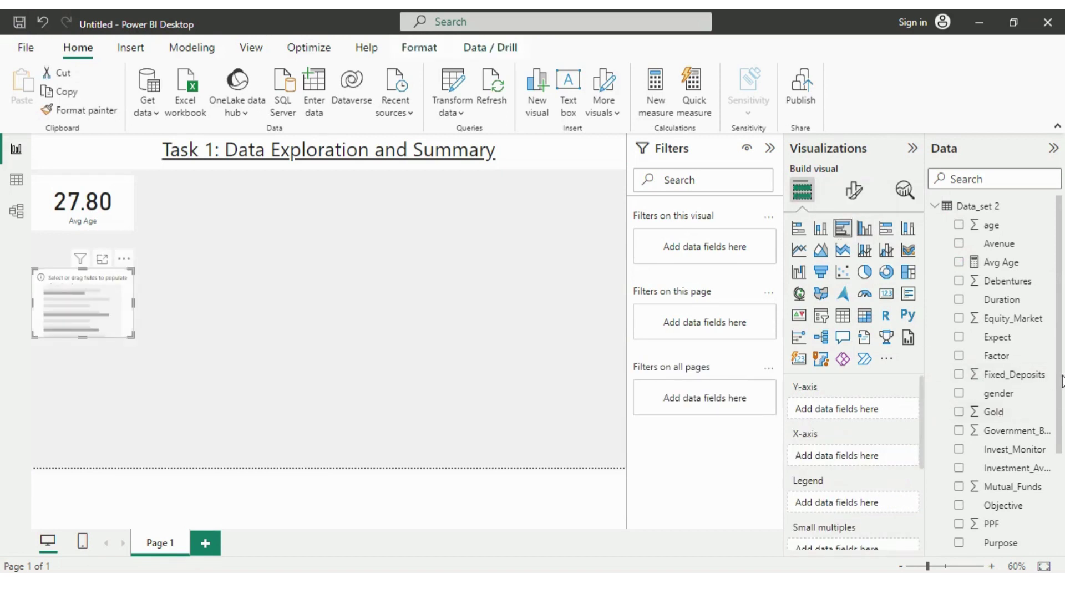
{"action": "left_click_drag", "start_coordinate": [1061, 394], "coordinate": [1063, 533]}
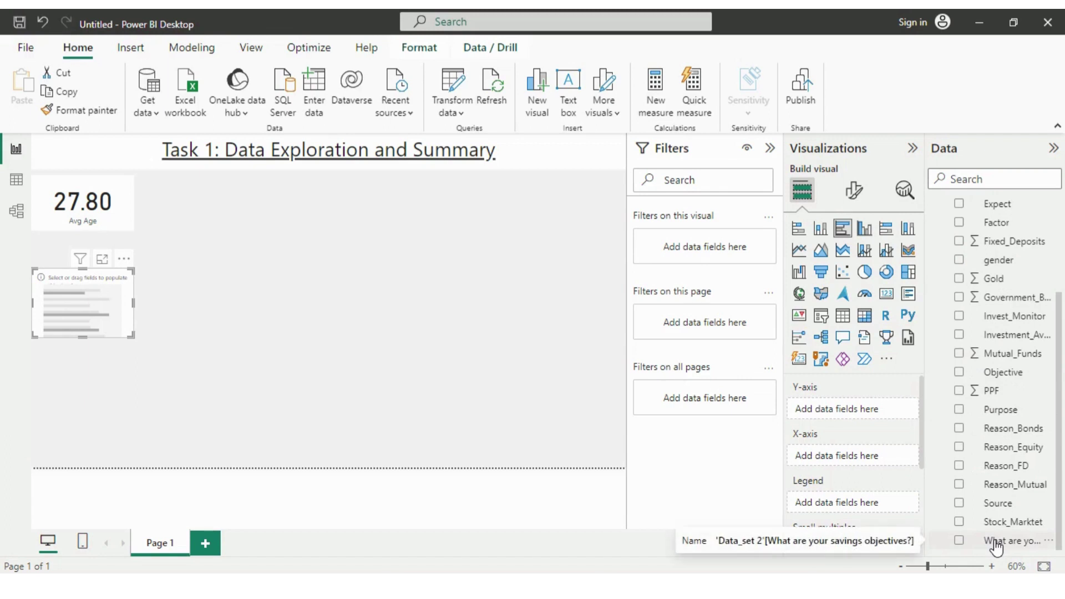
{"action": "left_click", "coordinate": [960, 542]}
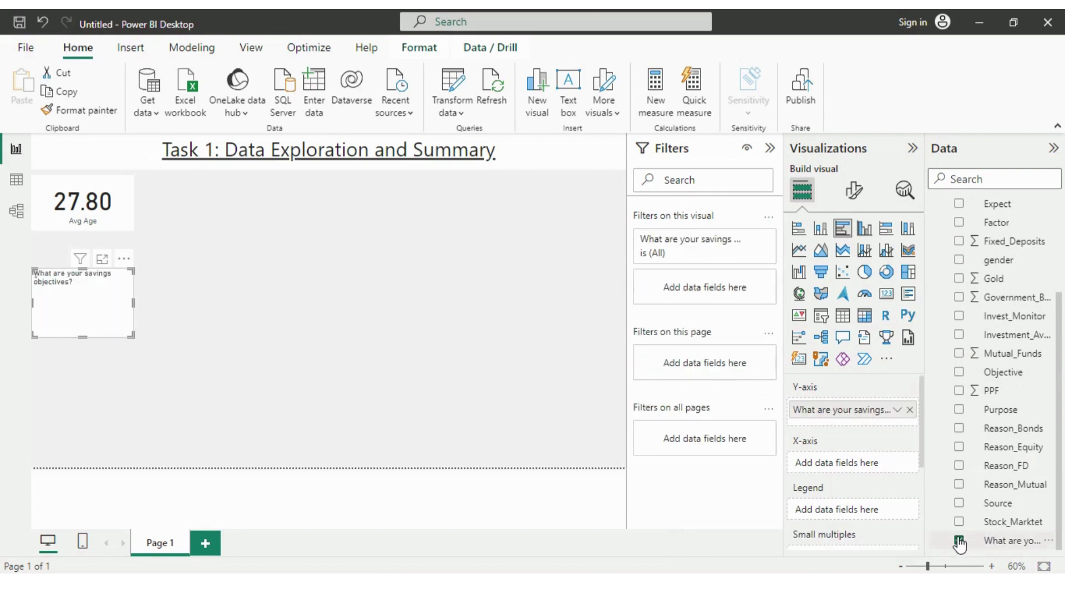
{"action": "left_click_drag", "start_coordinate": [134, 312], "coordinate": [305, 324]}
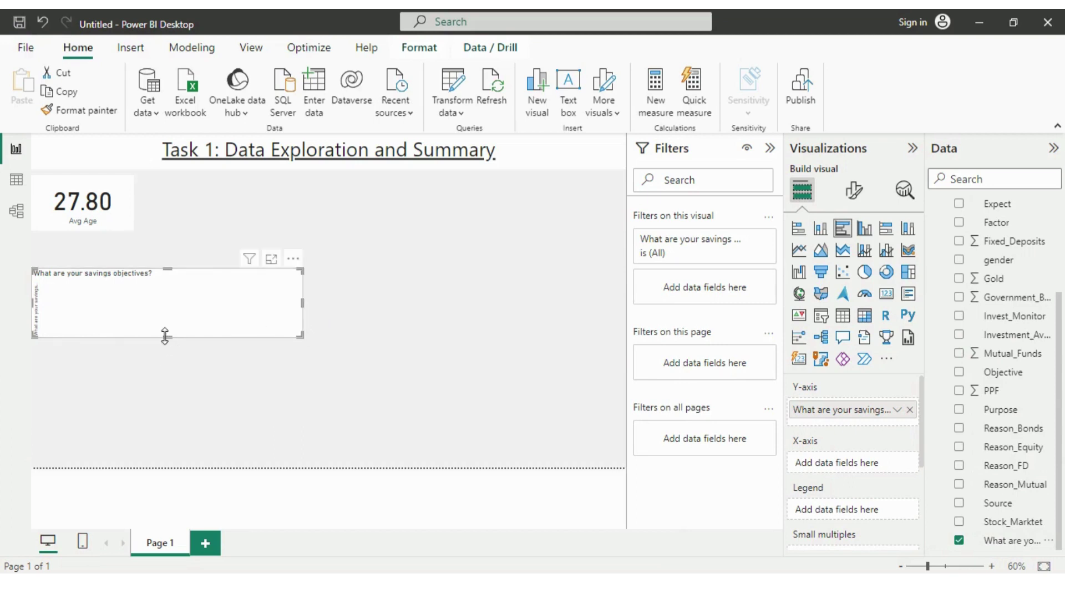
{"action": "left_click_drag", "start_coordinate": [165, 336], "coordinate": [157, 432]}
{"action": "left_click_drag", "start_coordinate": [181, 327], "coordinate": [179, 377]}
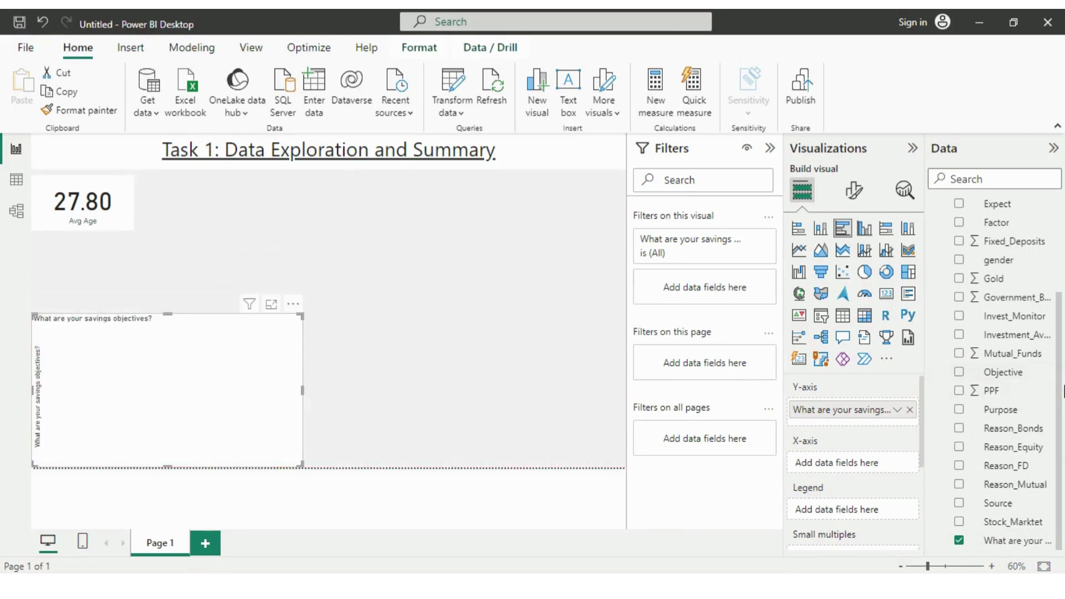
Plot the count of gender on the bar chart's X-axis instead of using gender as legend, and narrow the chart slightly.
{"action": "left_click_drag", "start_coordinate": [1059, 388], "coordinate": [1060, 266]}
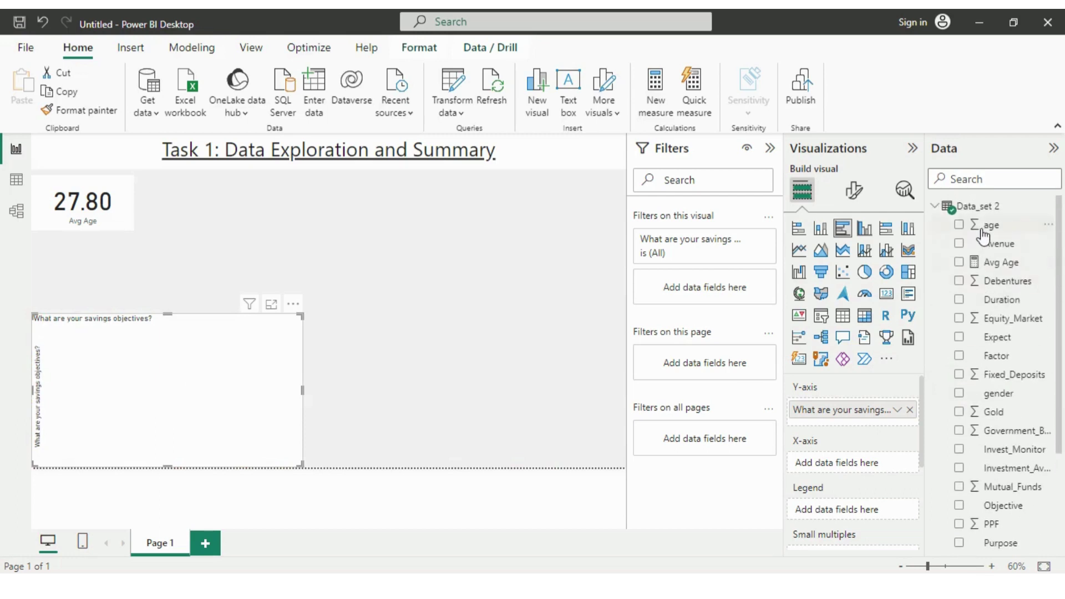
{"action": "left_click", "coordinate": [959, 393]}
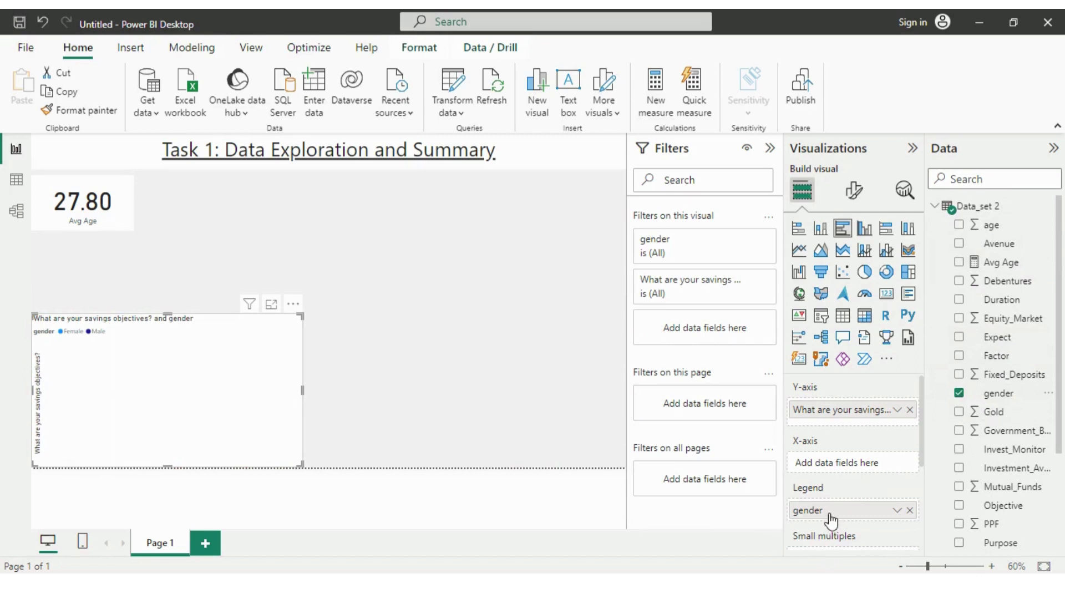
{"action": "left_click_drag", "start_coordinate": [831, 520], "coordinate": [835, 471]}
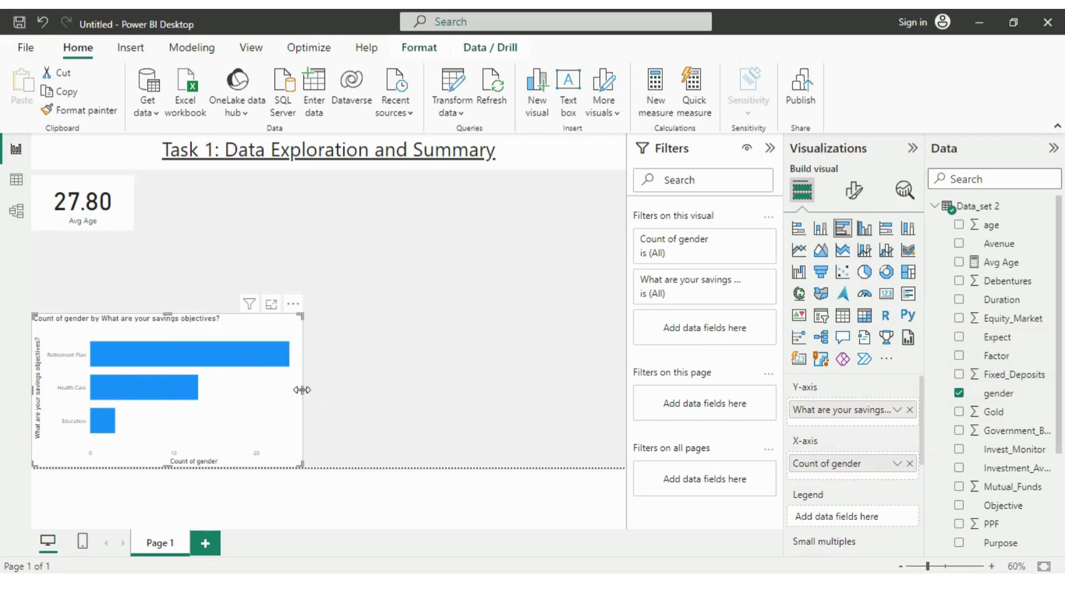
{"action": "left_click_drag", "start_coordinate": [302, 390], "coordinate": [265, 387]}
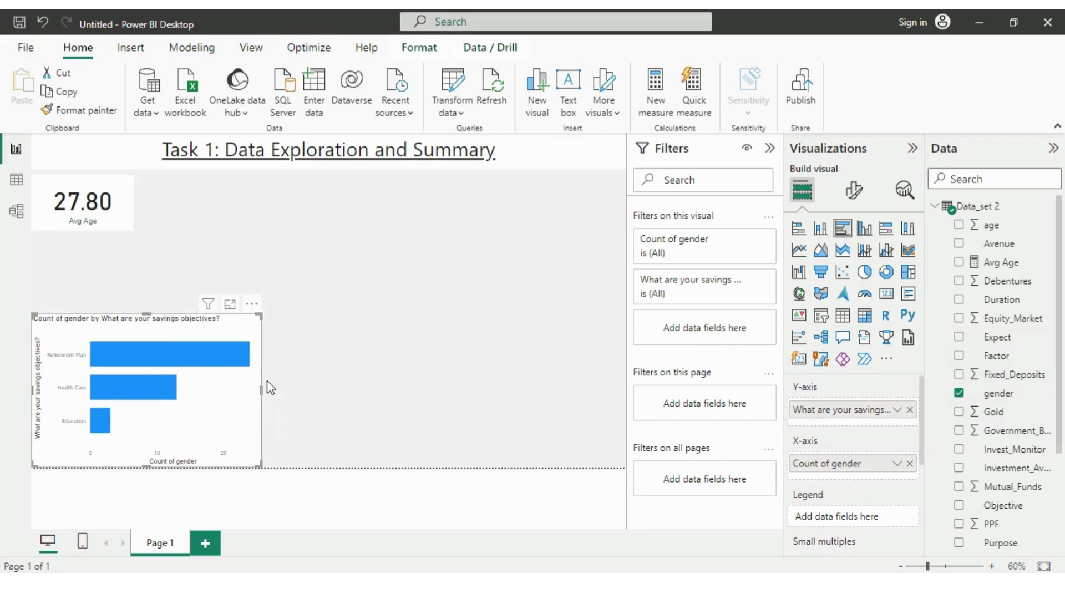
{"action": "left_click", "coordinate": [350, 367]}
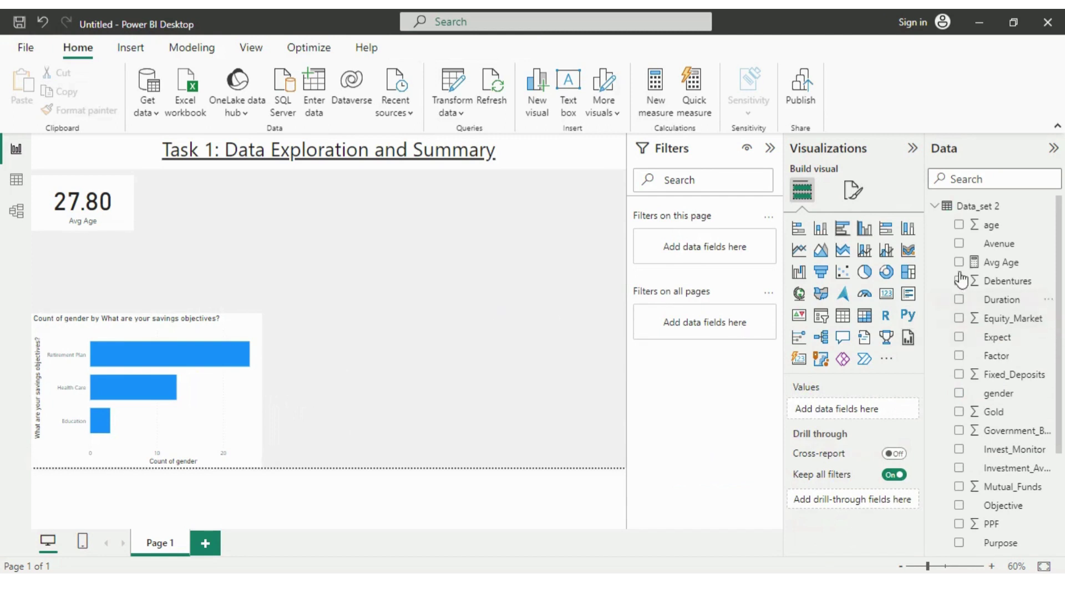
Add an empty donut chart between the Avg Age card and the bar chart, widened to match the bar chart's width.
{"action": "left_click", "coordinate": [866, 231]}
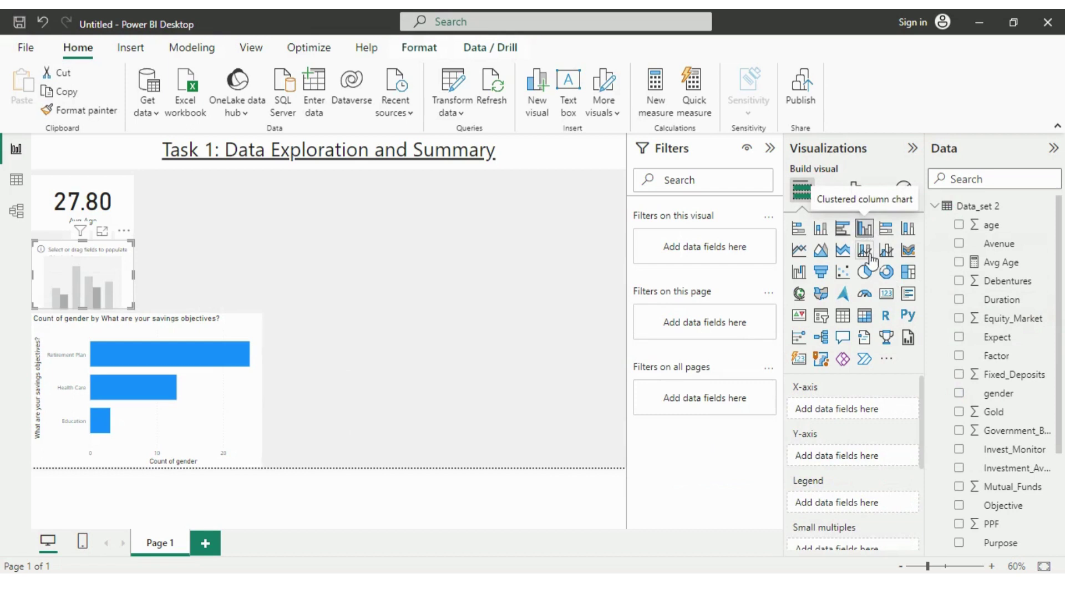
{"action": "left_click", "coordinate": [886, 271]}
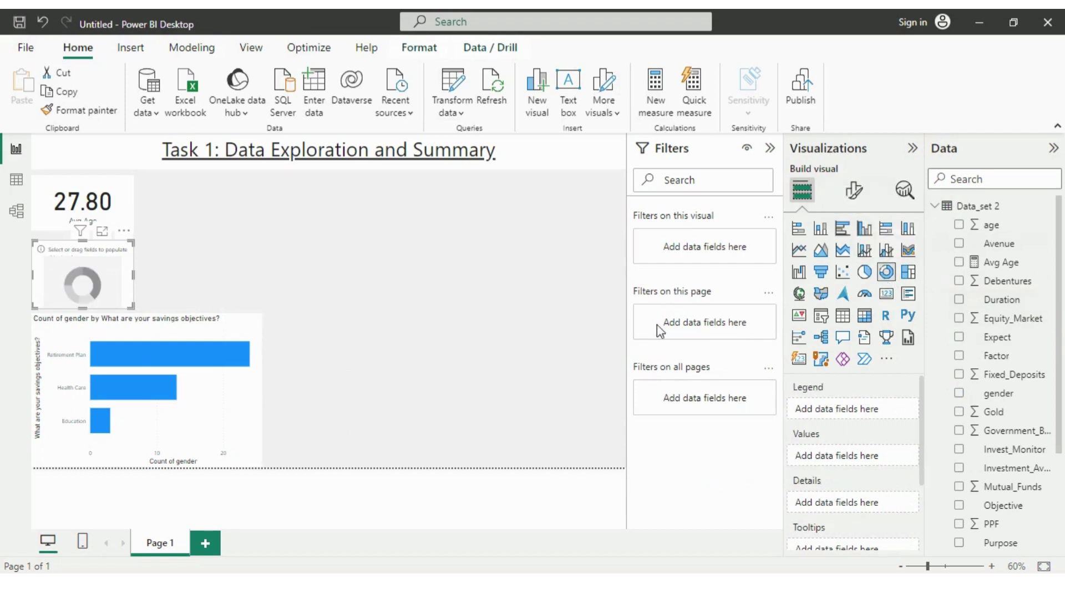
{"action": "left_click_drag", "start_coordinate": [132, 273], "coordinate": [262, 282]}
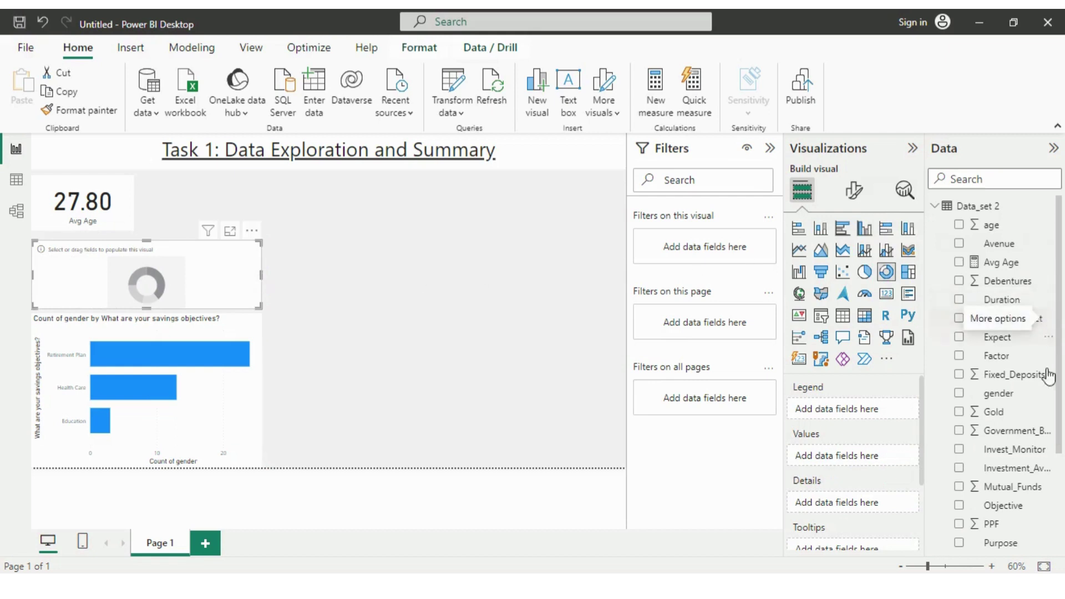
Set the donut chart's legend to Investment_Avenues and its values to the count of gender.
{"action": "left_click", "coordinate": [960, 469]}
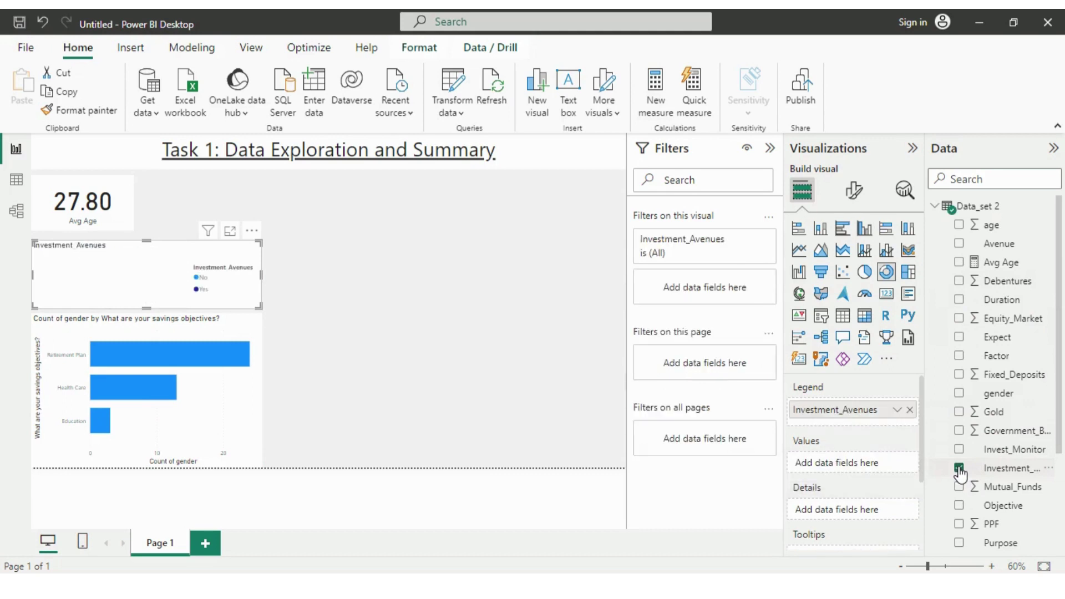
{"action": "left_click", "coordinate": [959, 393]}
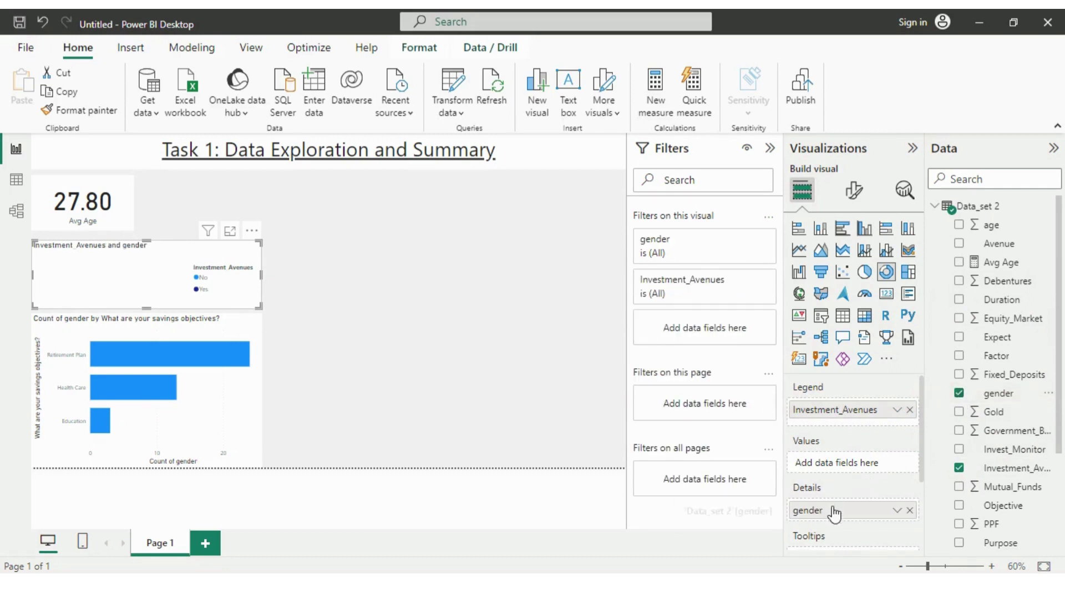
{"action": "left_click_drag", "start_coordinate": [835, 511], "coordinate": [832, 469]}
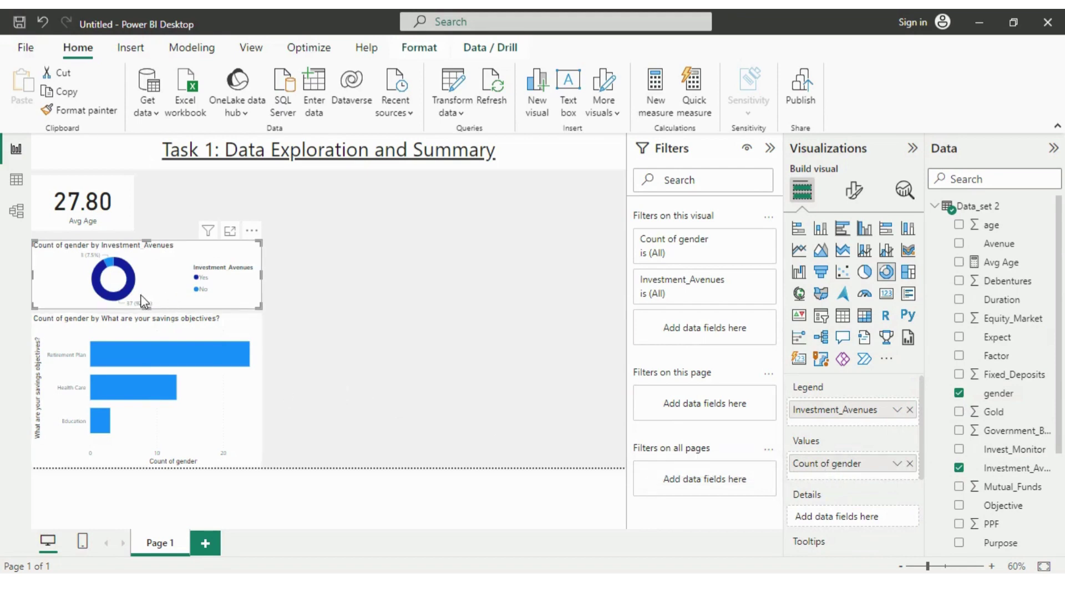
{"action": "left_click", "coordinate": [444, 269]}
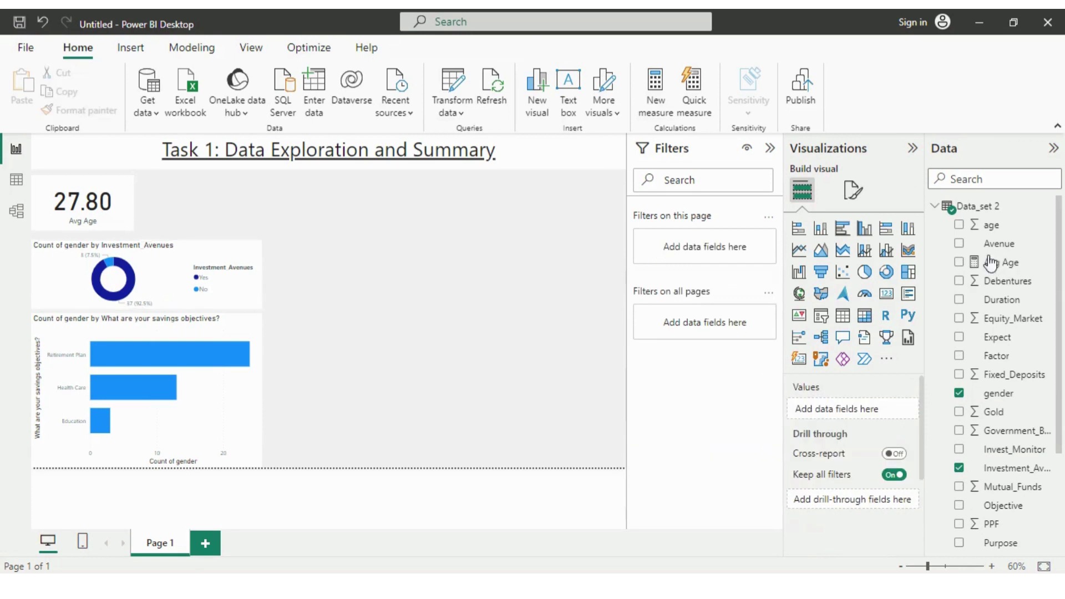
Create a new measure in Data_set 2 named Investment Avenuen and begin its formula with COUNTROWS.
{"action": "right_click", "coordinate": [976, 214]}
{"action": "key", "text": "Escape"}
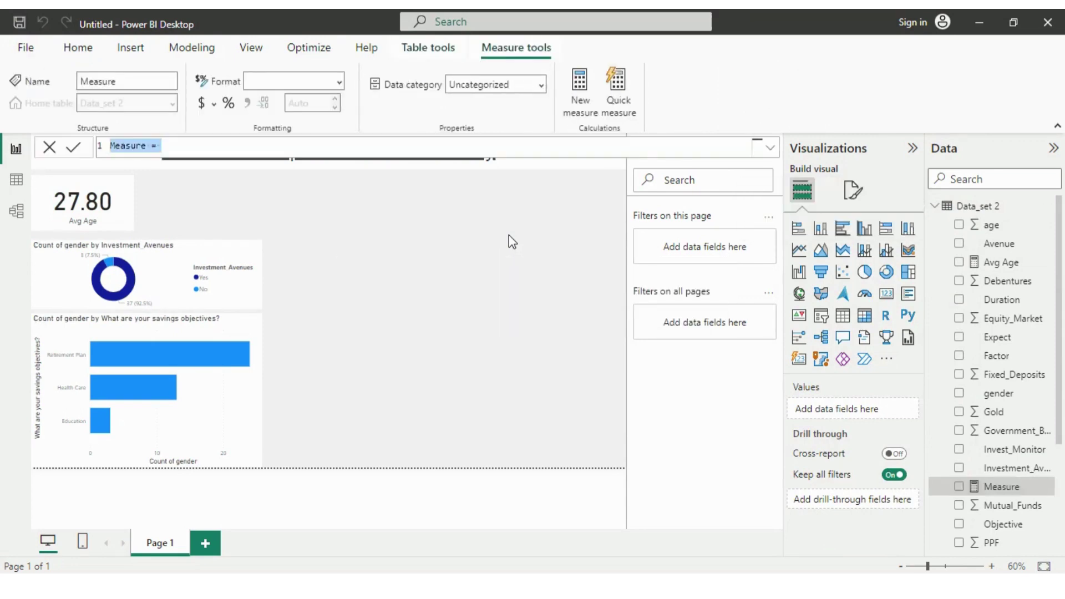
{"action": "key", "text": "BackSpace"}
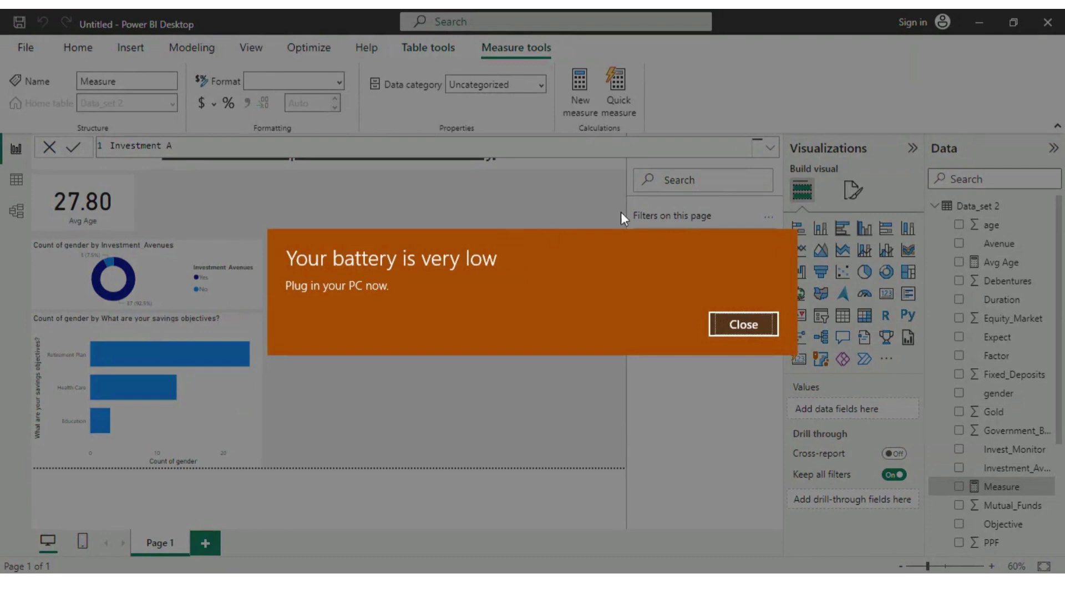
{"action": "left_click", "coordinate": [750, 327]}
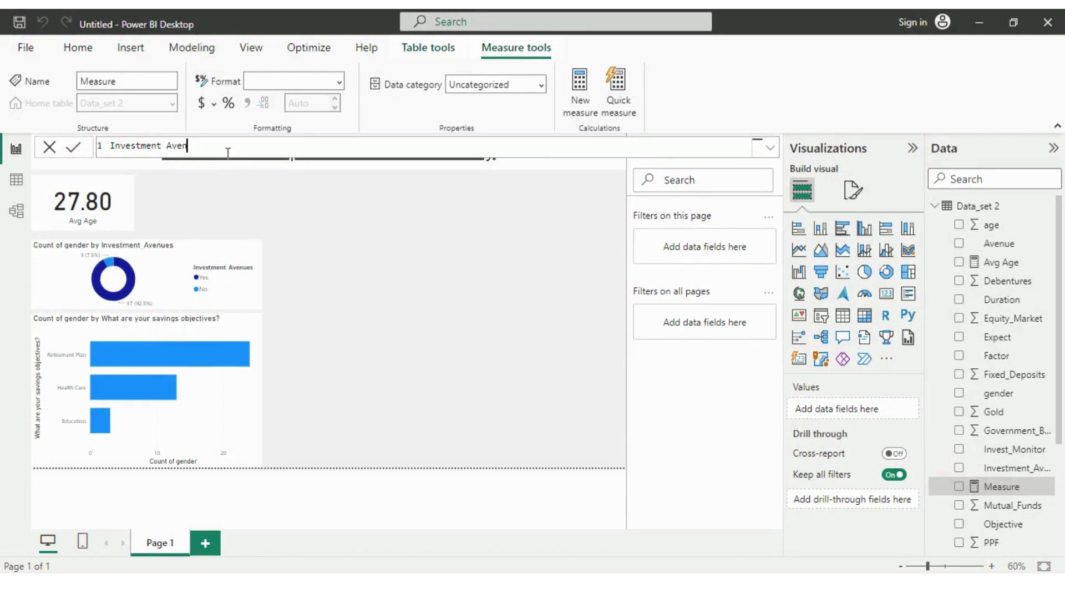
{"action": "type", "text": "uen = COUNTR"}
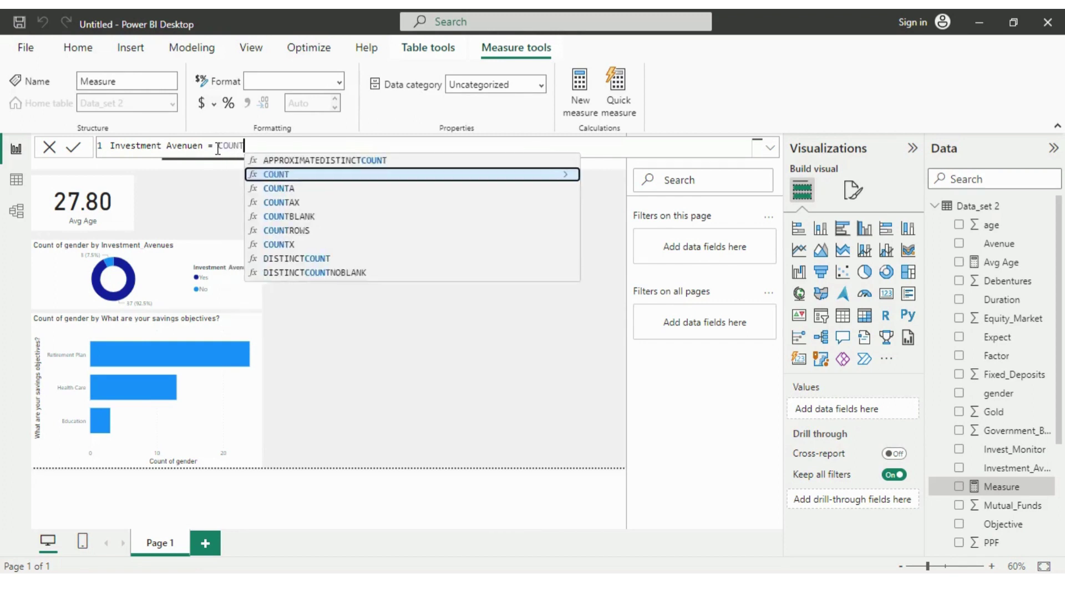
{"action": "left_click", "coordinate": [291, 161]}
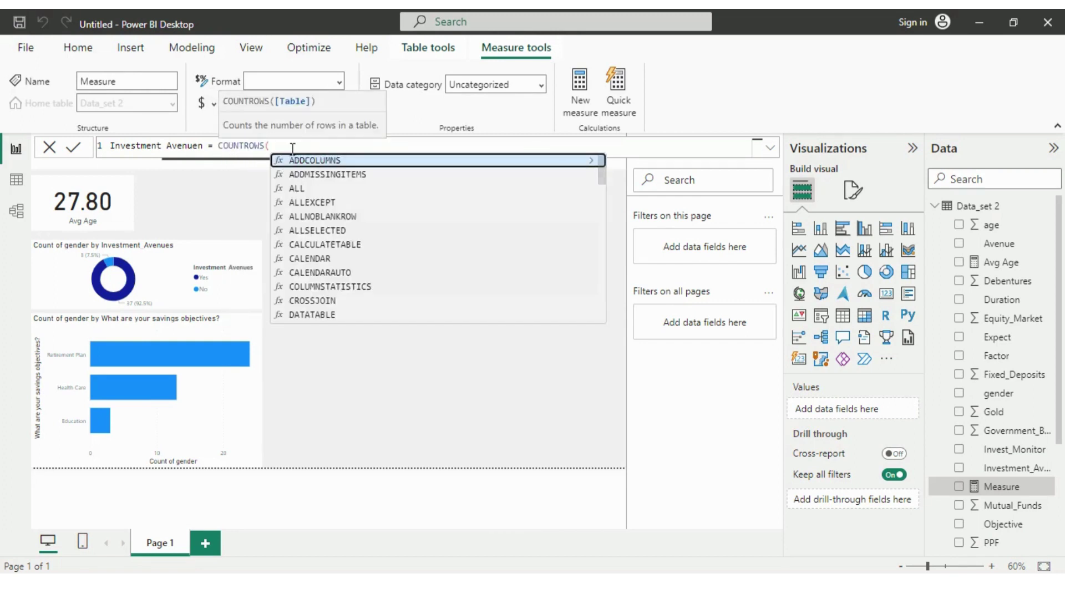
Nest a FILTER on 'Data_set 2' inside COUNTROWS, with 'Data_set 2'[Investment_Avenues] as the column to test.
{"action": "type", "text": "FILT"}
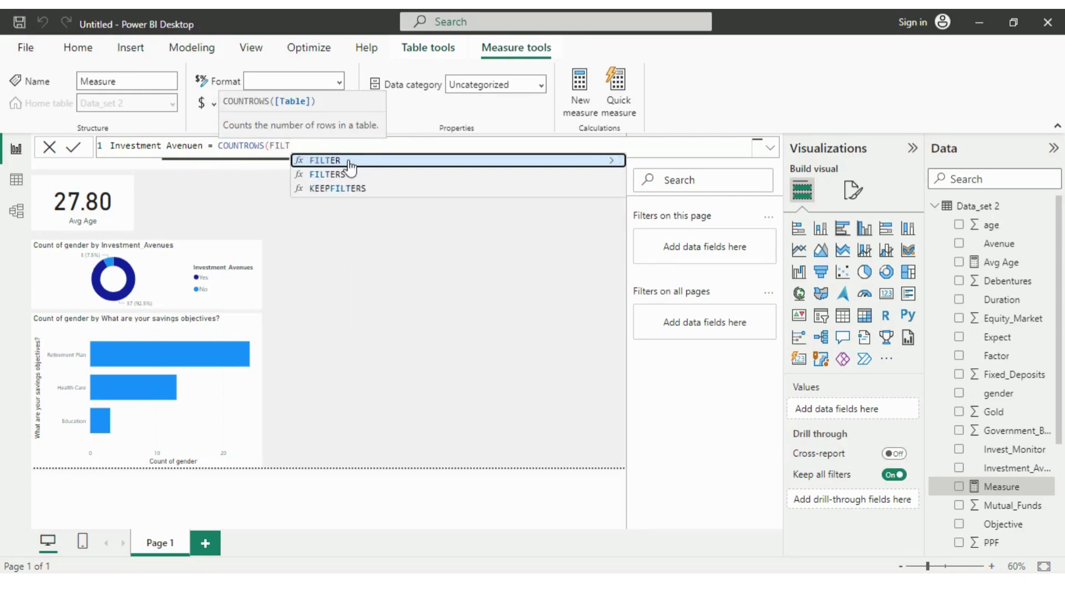
{"action": "left_click", "coordinate": [344, 162]}
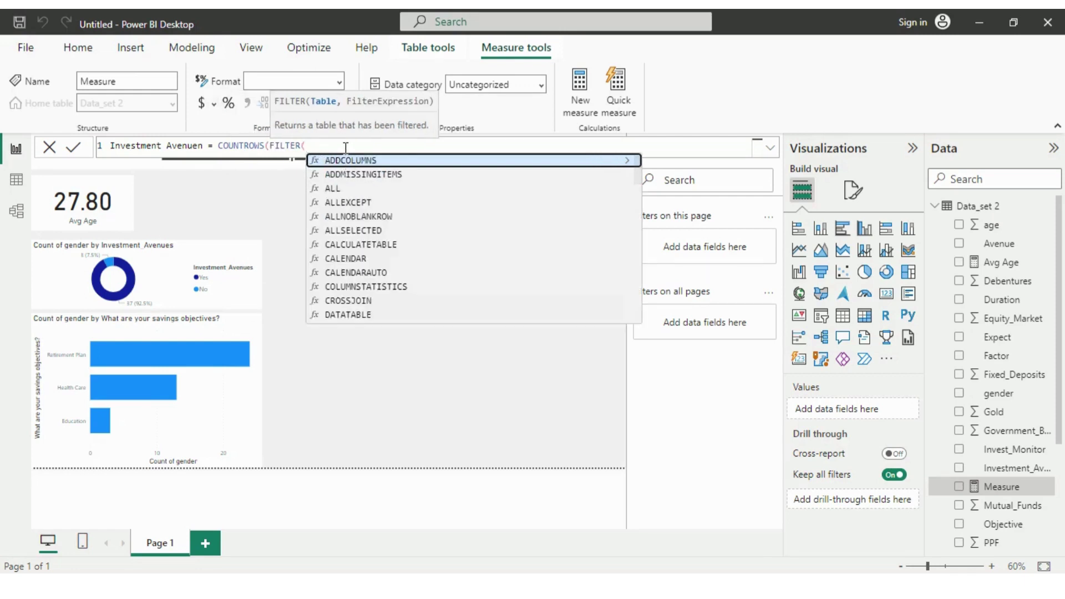
{"action": "type", "text": "'D"}
{"action": "left_click", "coordinate": [349, 161]}
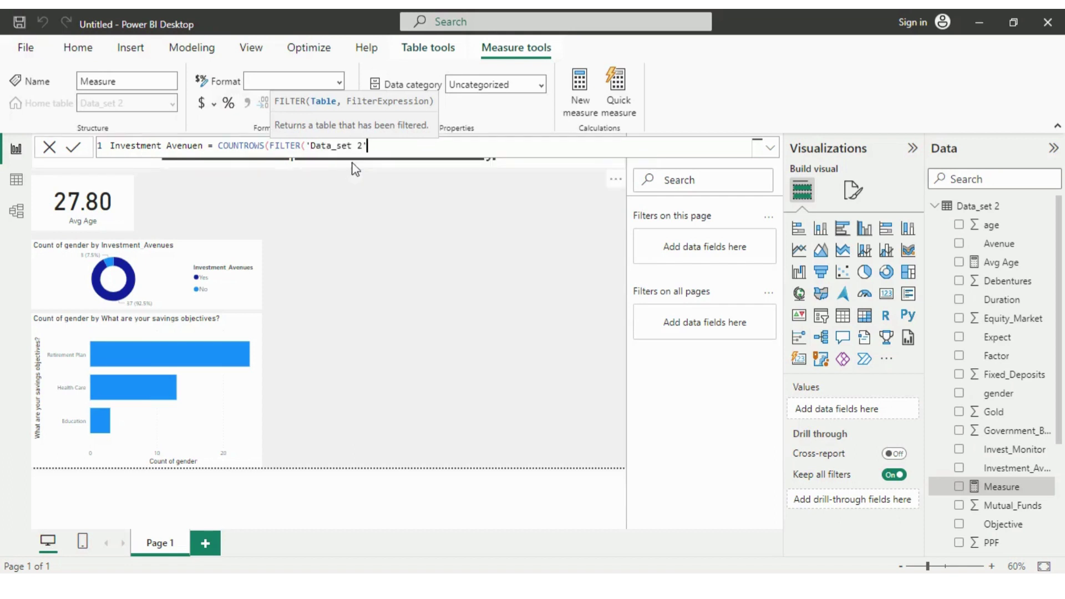
{"action": "type", "text": ",'D"}
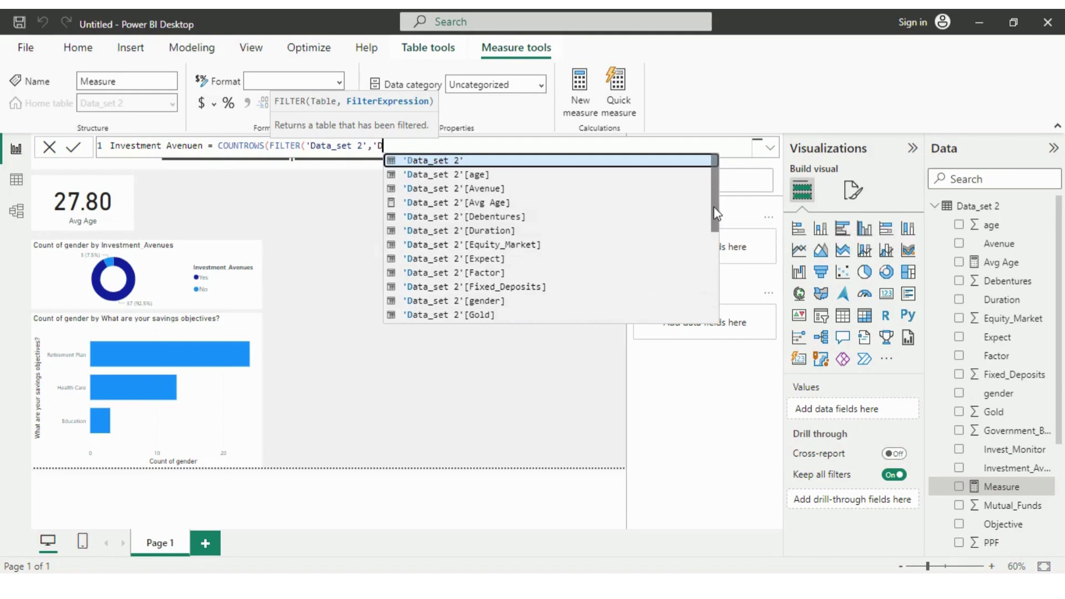
{"action": "left_click_drag", "start_coordinate": [716, 214], "coordinate": [720, 263]}
{"action": "left_click", "coordinate": [532, 250]}
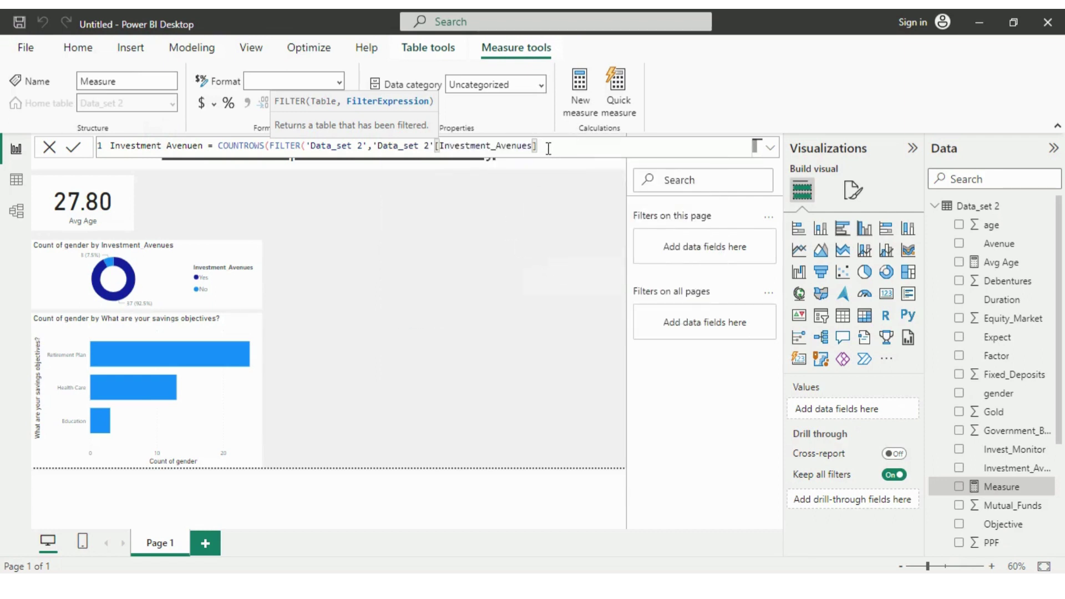
Complete the filter condition as = "Yes", close both functions' parentheses and commit the Investment Avenuen measure.
{"action": "type", "text": "))"}
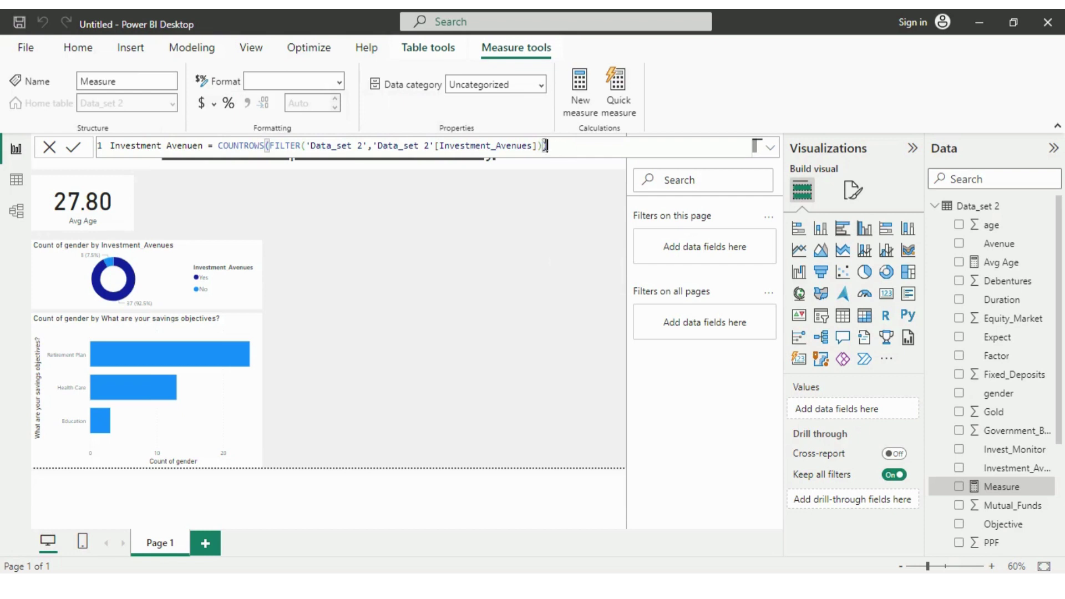
{"action": "left_click", "coordinate": [538, 145]}
{"action": "type", "text": "= '"}
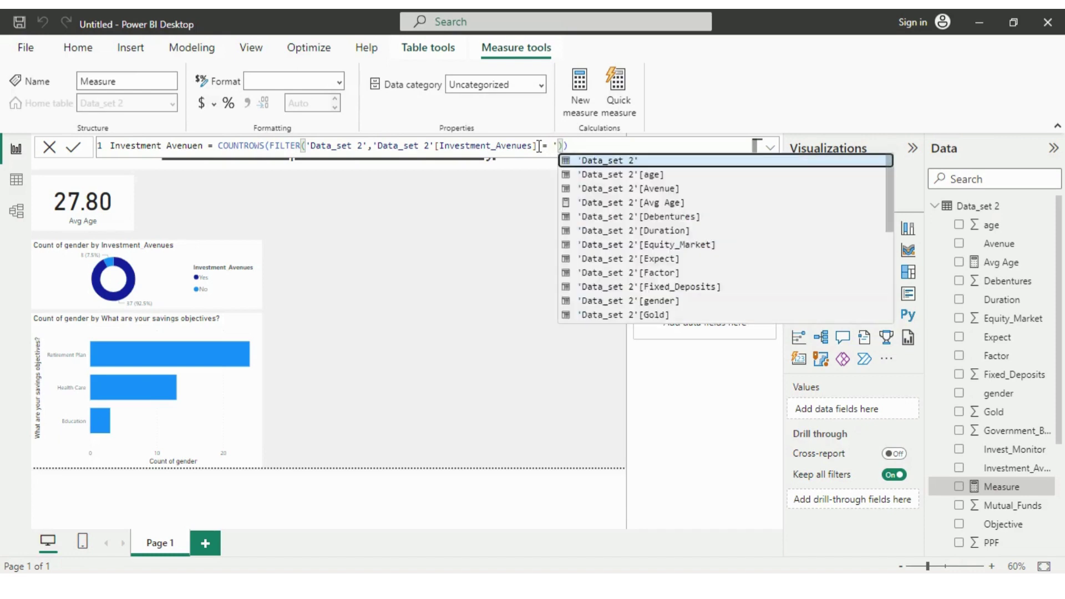
{"action": "key", "text": "BackSpace"}
{"action": "type", "text": "\""}
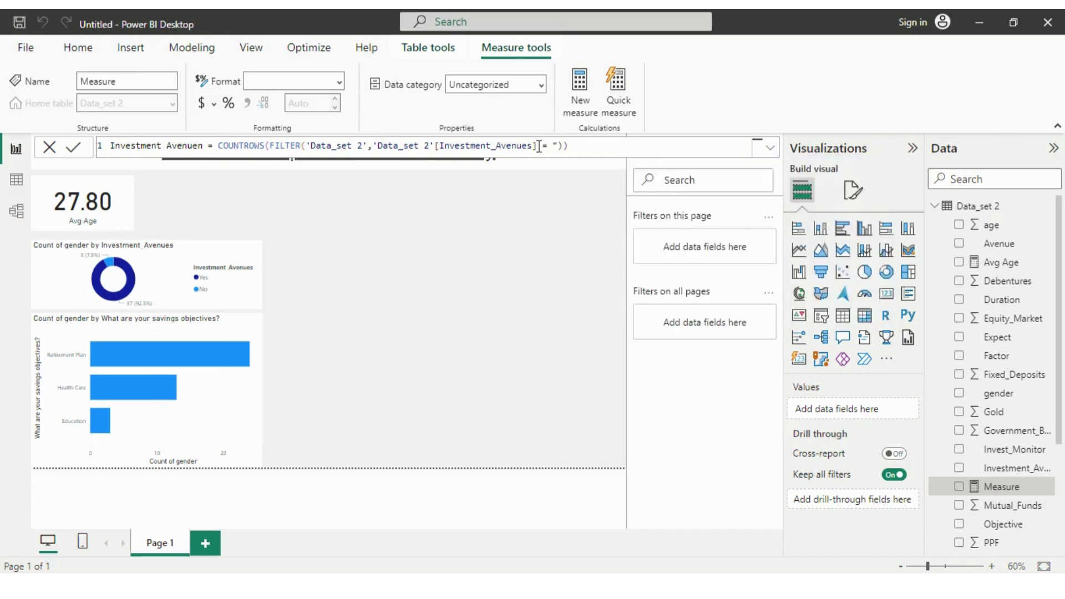
{"action": "type", "text": "Yes\""}
{"action": "key", "text": "End"}
{"action": "key", "text": "Return"}
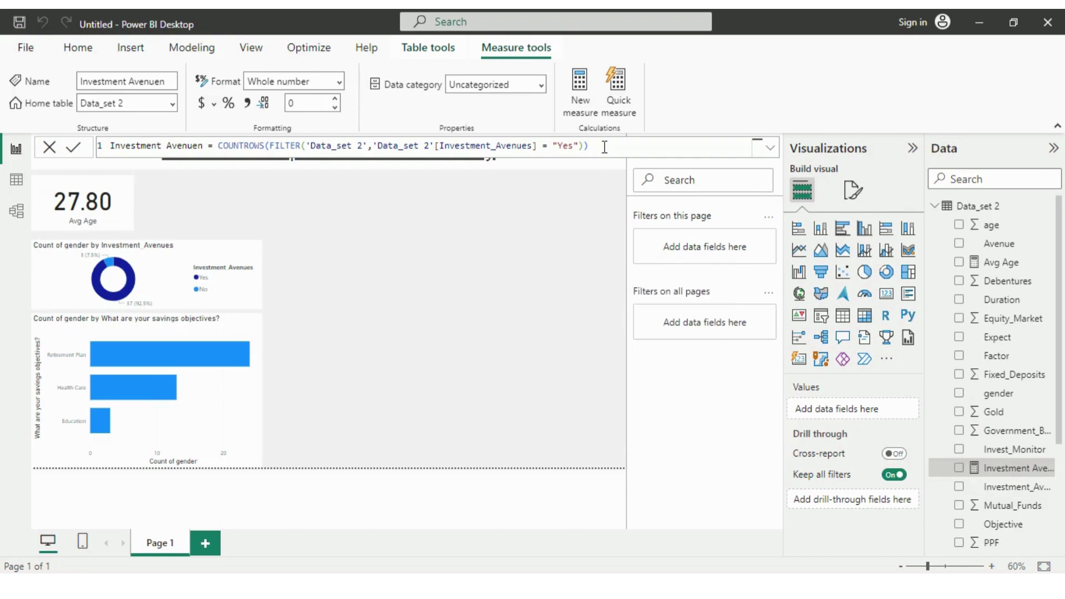
Copy the full Investment Avenuen formula into another new measure in Data_set 2.
{"action": "left_click_drag", "start_coordinate": [596, 147], "coordinate": [106, 151]}
{"action": "key", "text": "ctrl+c"}
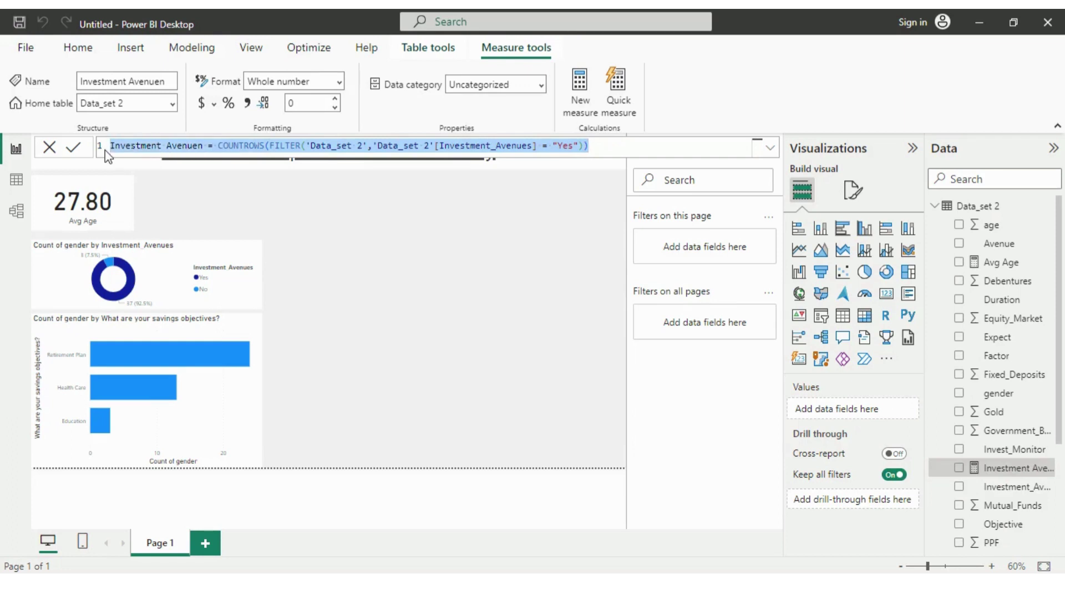
{"action": "right_click", "coordinate": [1006, 233]}
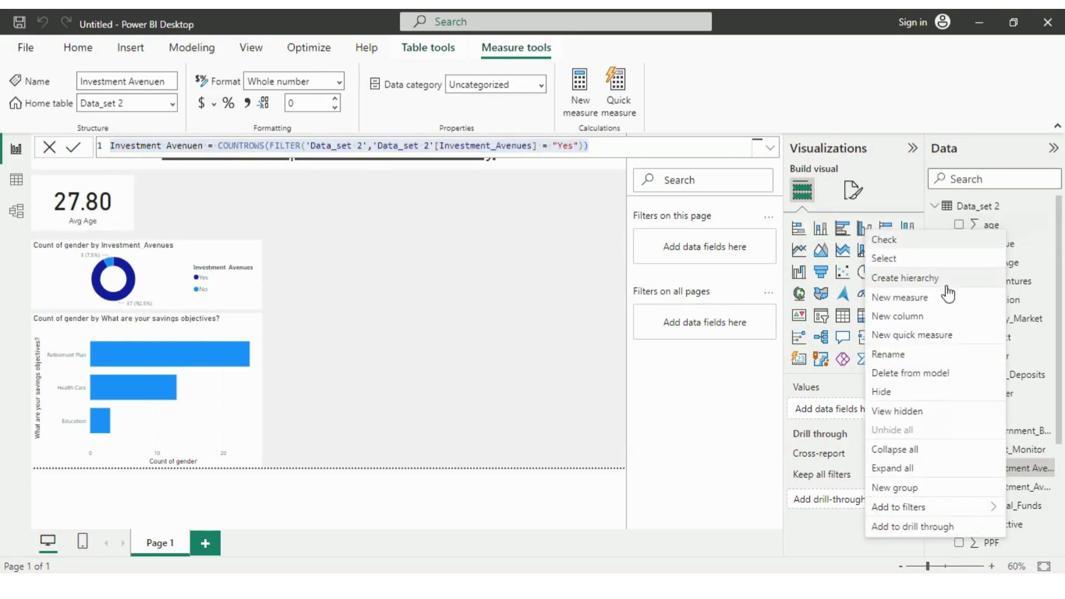
{"action": "left_click", "coordinate": [934, 298]}
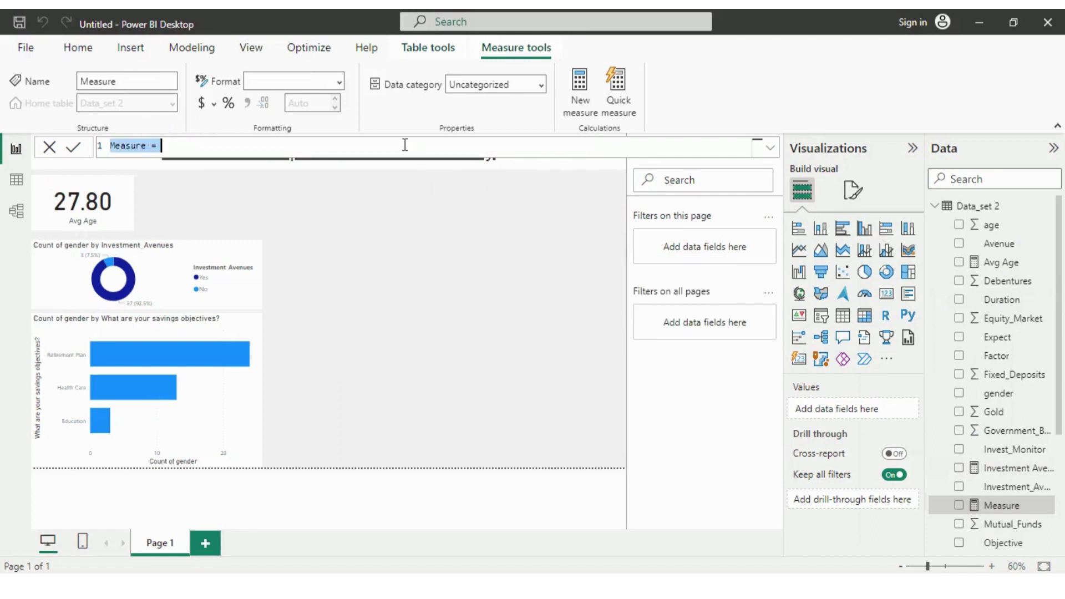
{"action": "key", "text": "BackSpace"}
{"action": "key", "text": "ctrl+v"}
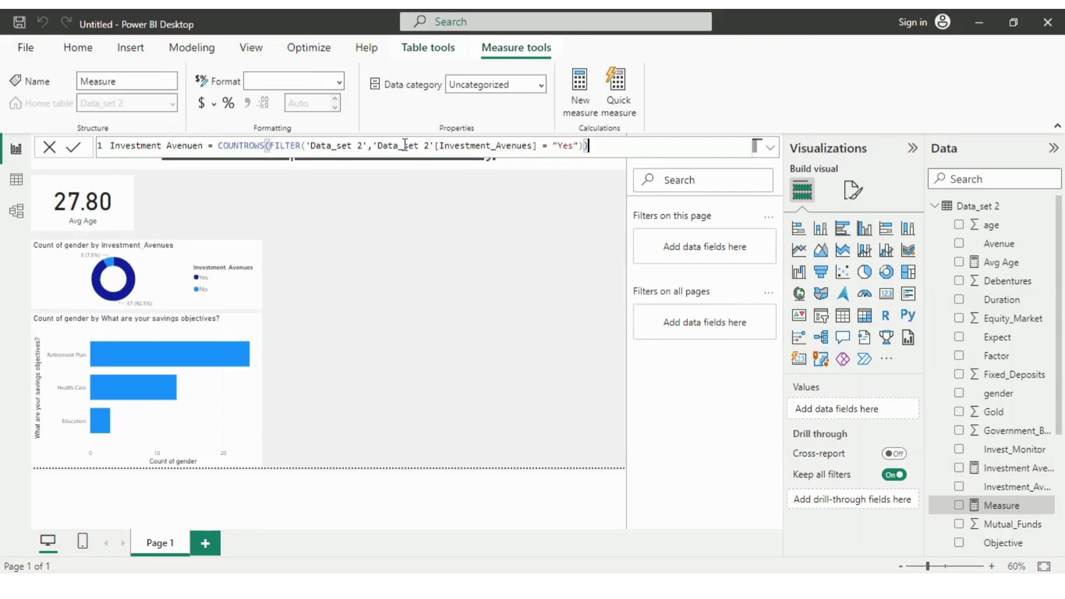
Rename the copied measure No Investment Avenuen, change its filter condition to "No" and commit it.
{"action": "left_click", "coordinate": [209, 145]}
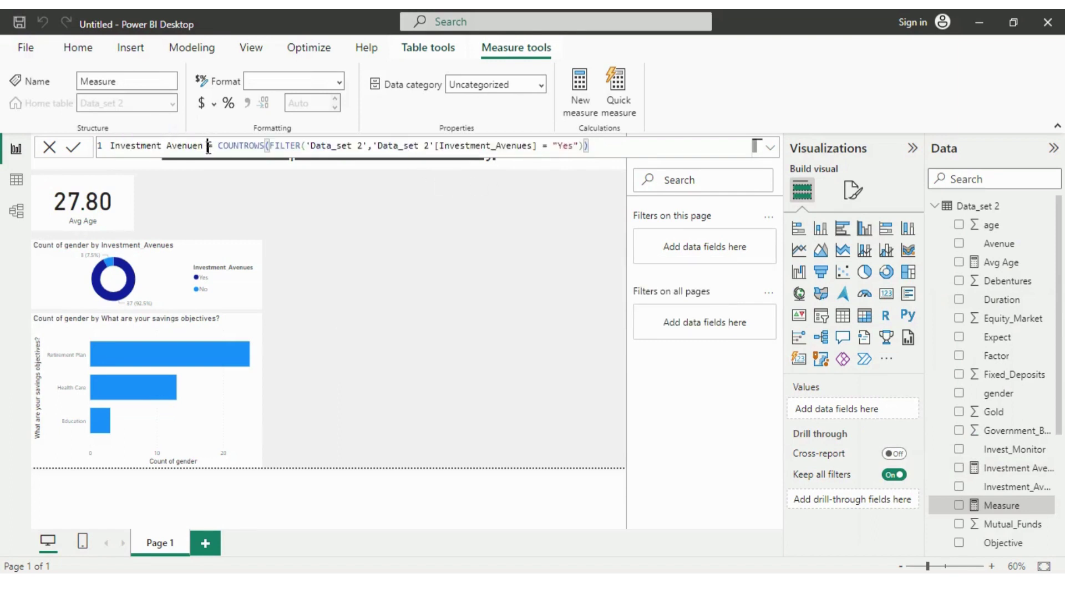
{"action": "double_click", "coordinate": [112, 145]}
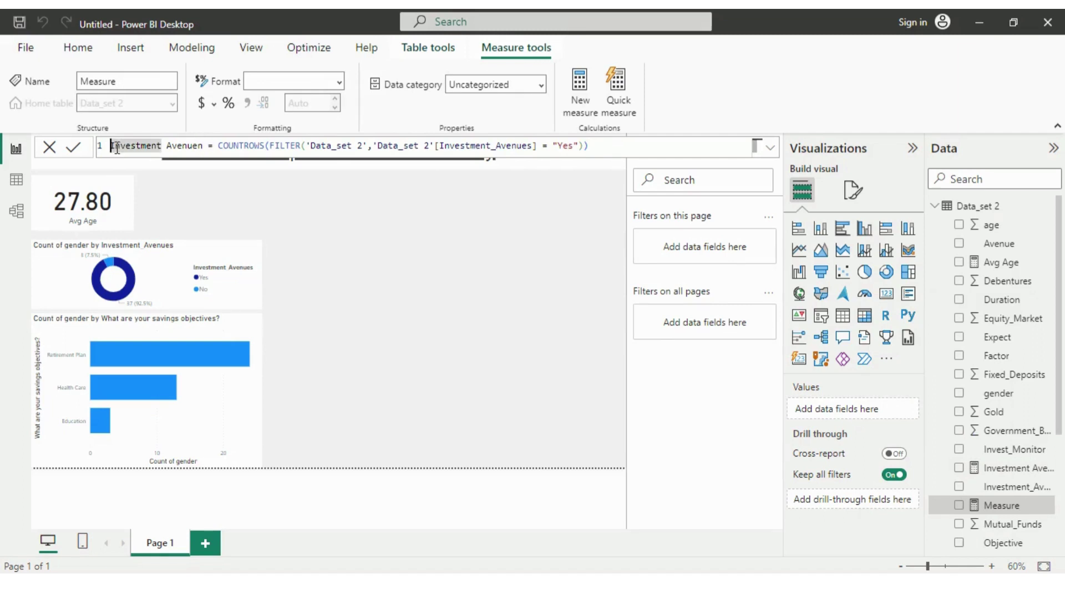
{"action": "left_click", "coordinate": [111, 147]}
{"action": "type", "text": "No"}
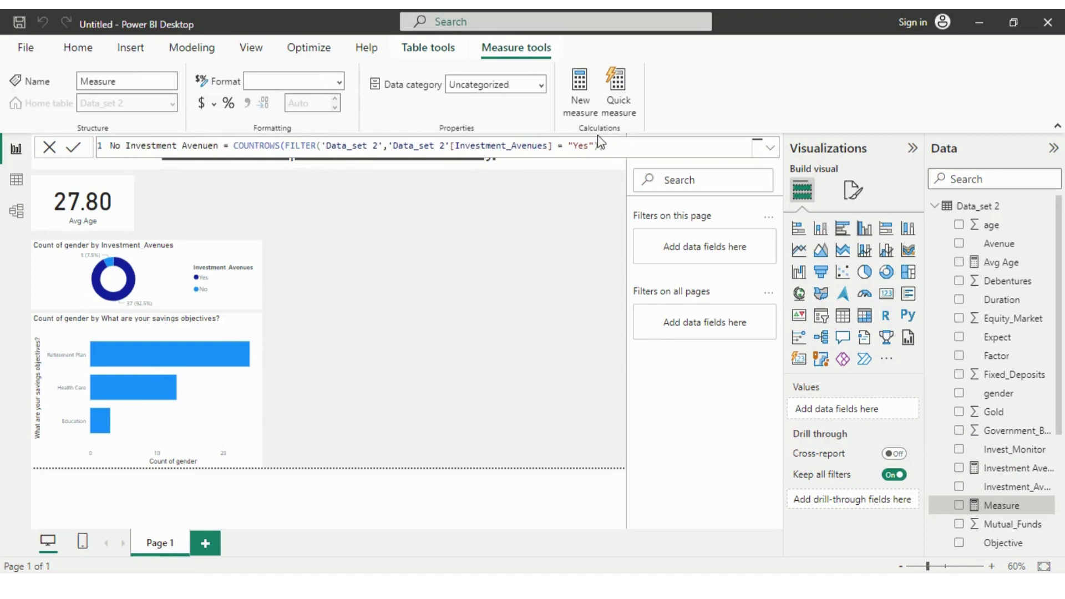
{"action": "left_click", "coordinate": [589, 146]}
{"action": "double_click", "coordinate": [588, 146]}
{"action": "key", "text": "BackSpace"}
{"action": "type", "text": "No"}
{"action": "left_click", "coordinate": [638, 145]}
{"action": "key", "text": "Return"}
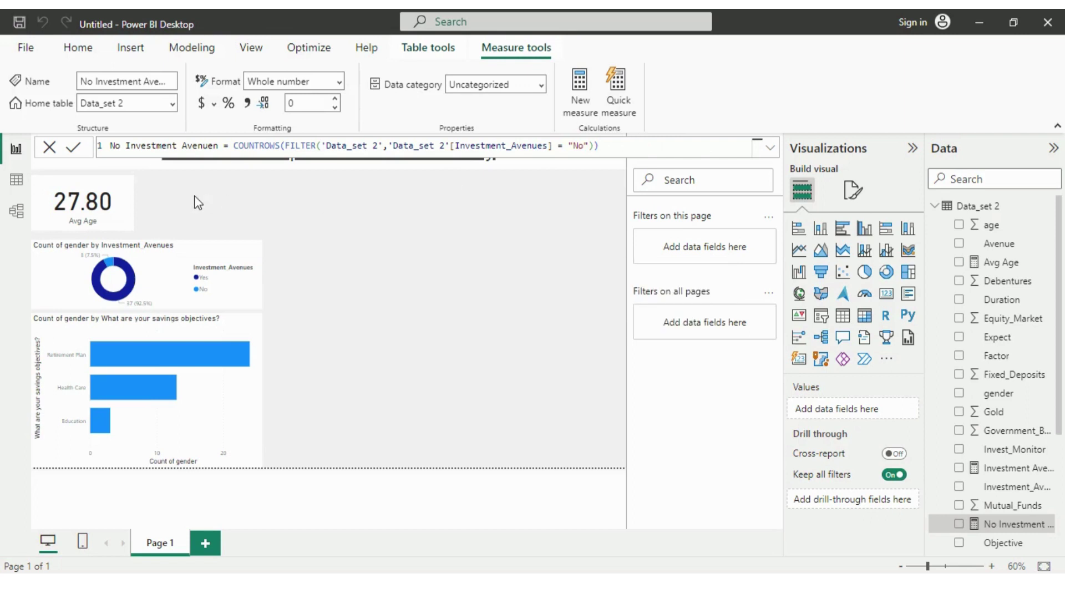
Duplicate the Avg Age card twice and line the copies up in a row beside the original.
{"action": "left_click", "coordinate": [127, 208]}
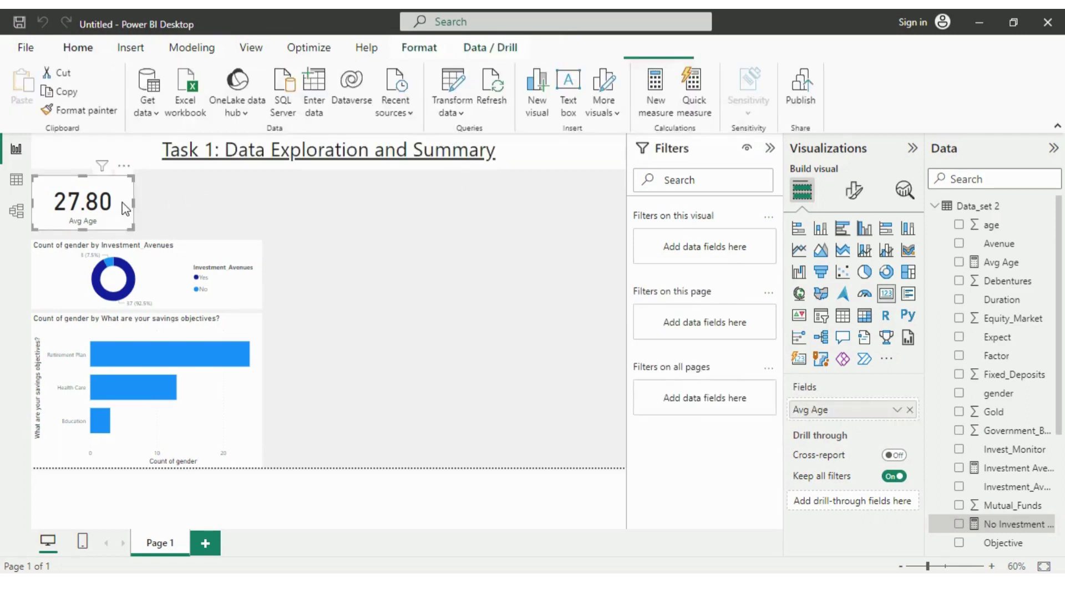
{"action": "key", "text": "ctrl+c"}
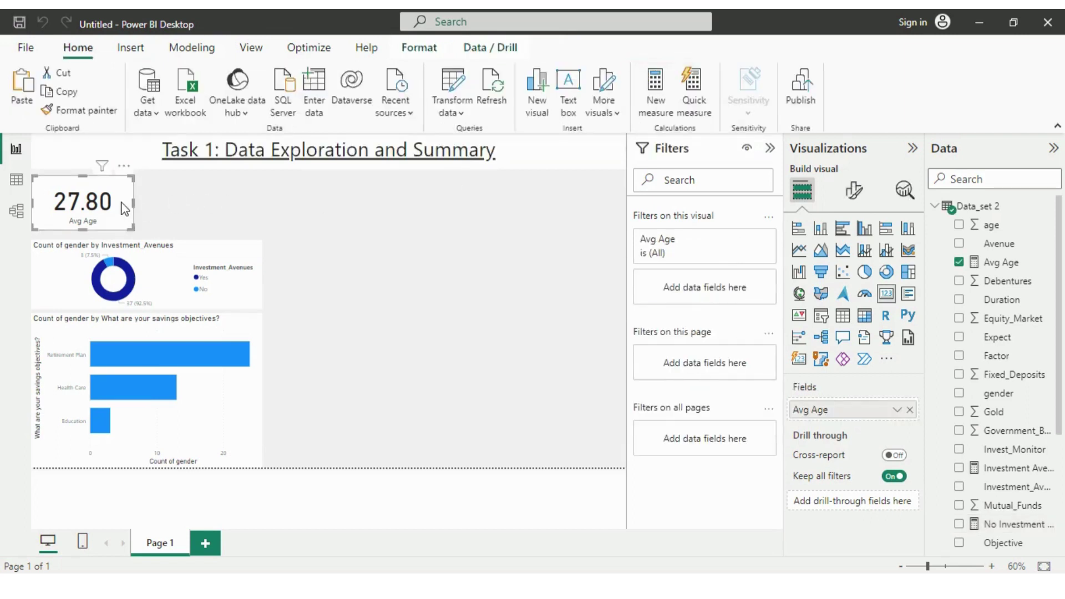
{"action": "key", "text": "ctrl+v"}
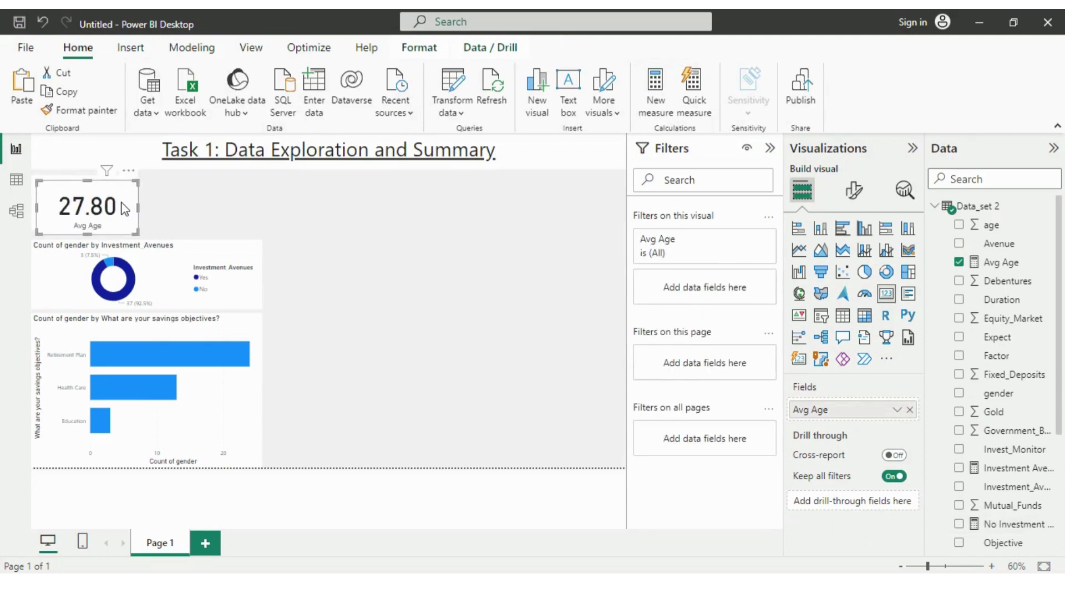
{"action": "key", "text": "ctrl+v"}
{"action": "left_click_drag", "start_coordinate": [125, 209], "coordinate": [216, 203]}
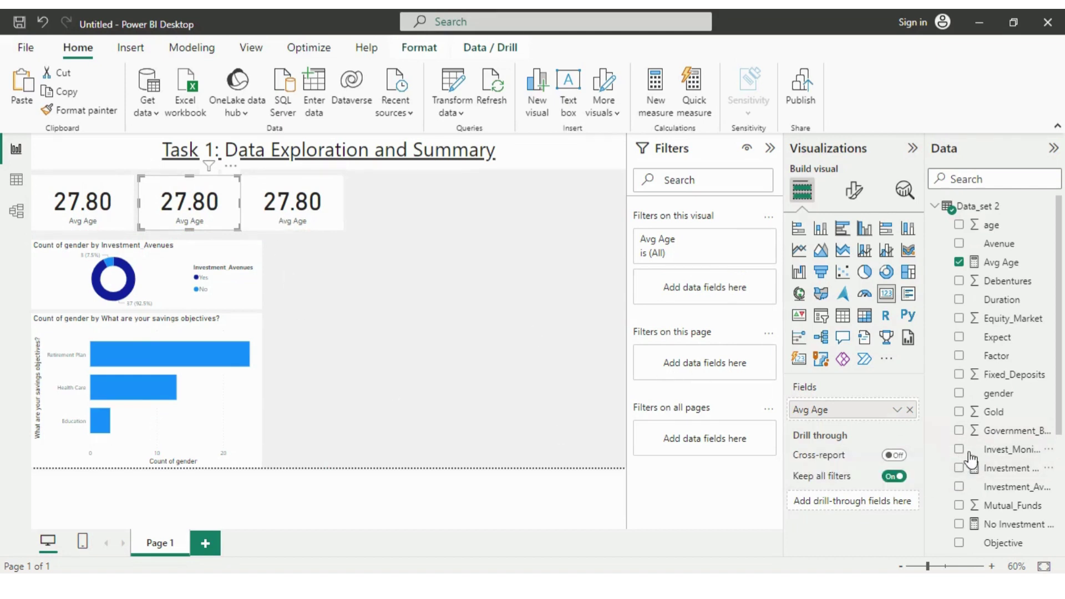
Replace Avg Age with the Investment Avenuen measure in the middle card, and select the third card.
{"action": "left_click", "coordinate": [910, 410]}
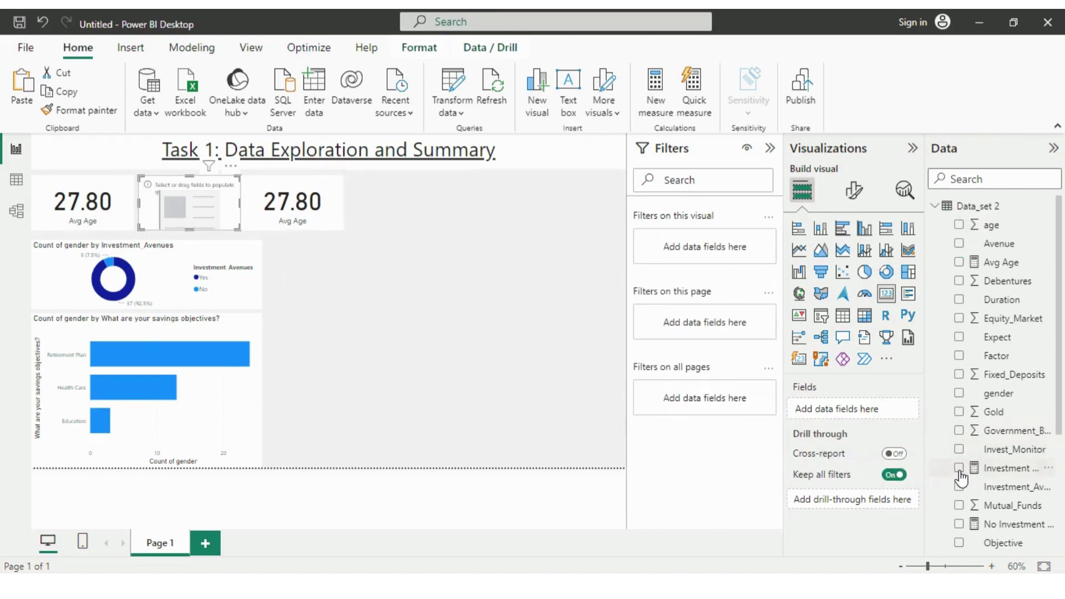
{"action": "left_click", "coordinate": [959, 469]}
{"action": "left_click", "coordinate": [309, 218]}
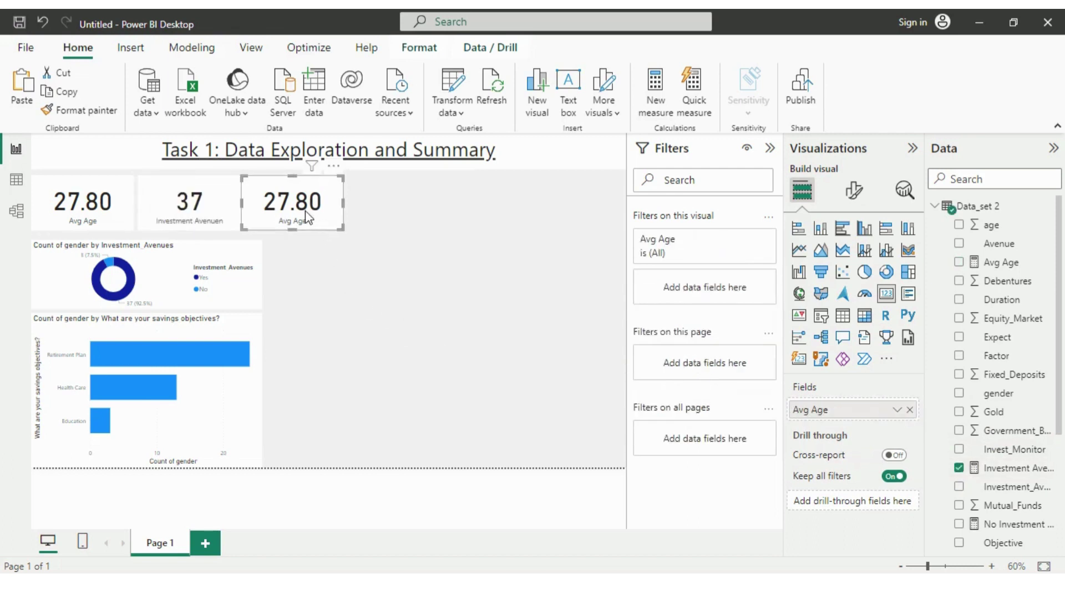
Replace Avg Age with the No Investment Avenuen measure in the third card and shift the card slightly away from the middle one.
{"action": "left_click", "coordinate": [909, 411]}
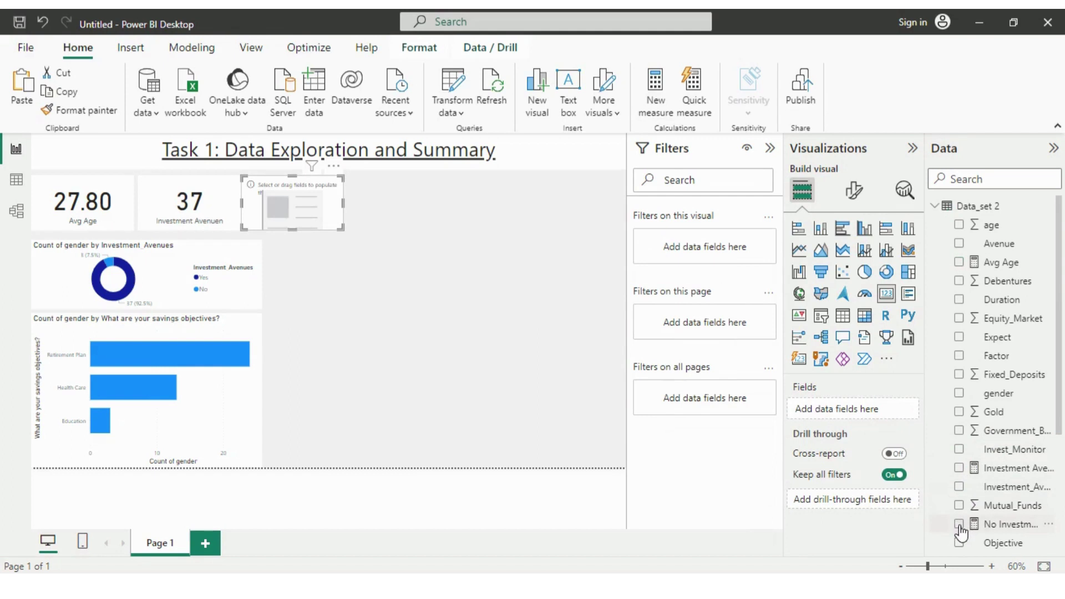
{"action": "left_click", "coordinate": [959, 525]}
{"action": "left_click_drag", "start_coordinate": [289, 201], "coordinate": [296, 202]}
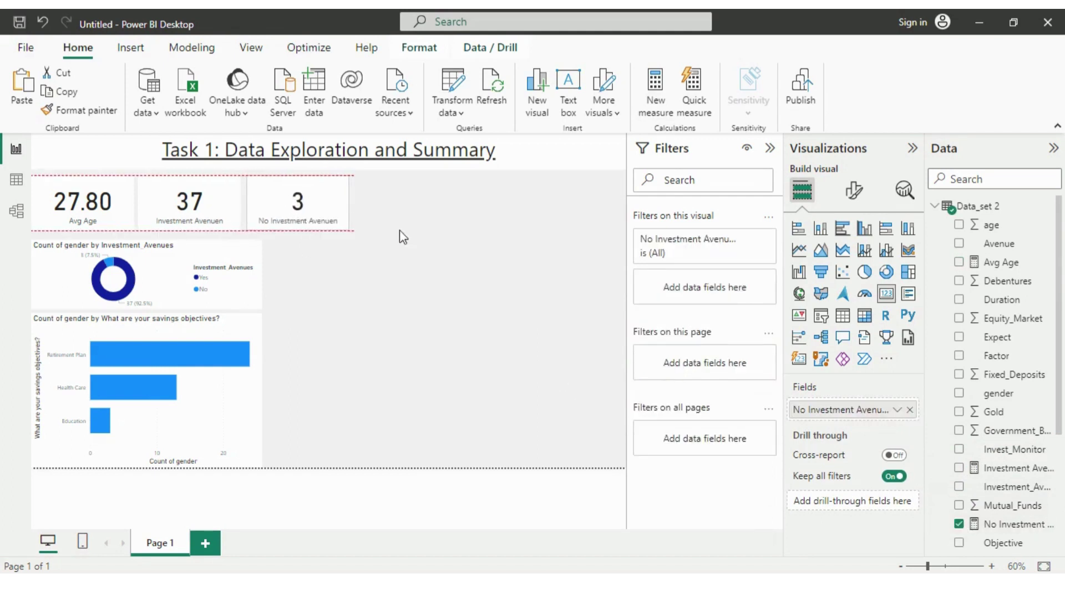
{"action": "left_click", "coordinate": [391, 296]}
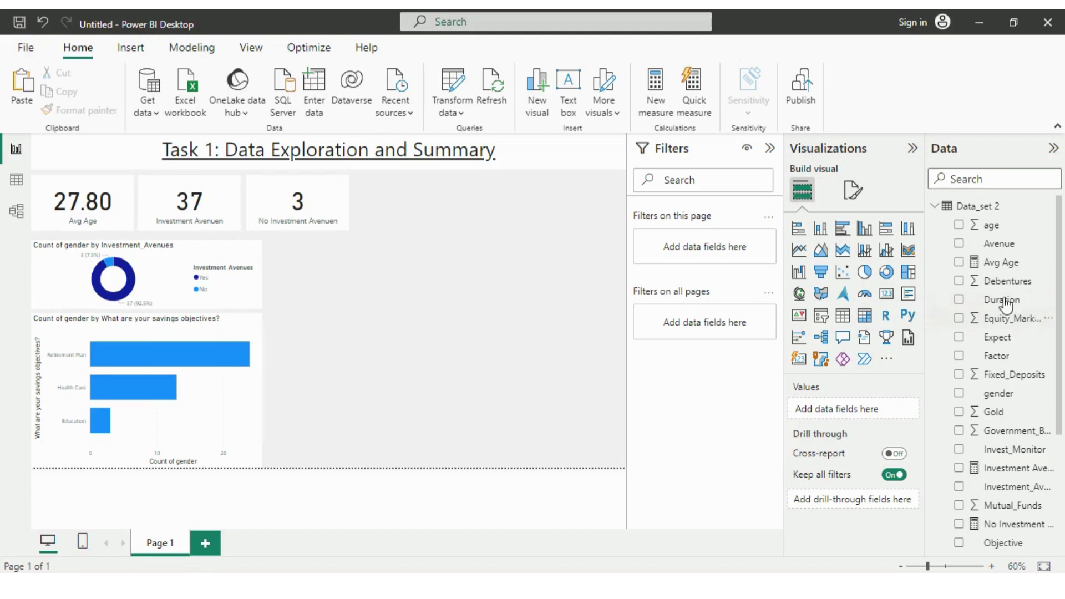
Create a measure in Data_set 2 defined as Total Debentures = SUM('Data_set 2'[Debentures]).
{"action": "right_click", "coordinate": [982, 220]}
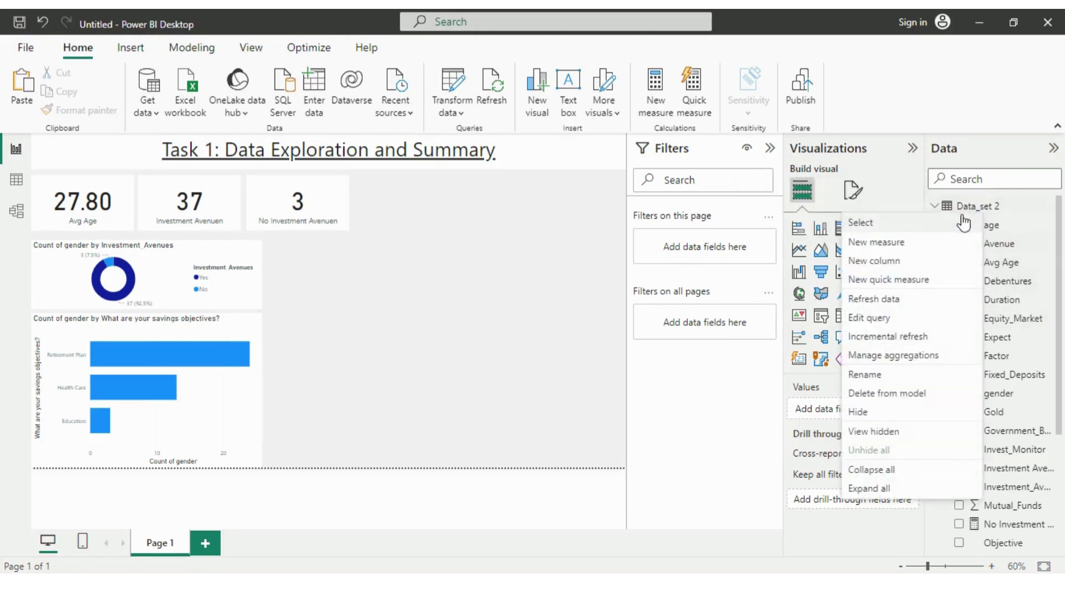
{"action": "left_click", "coordinate": [805, 252]}
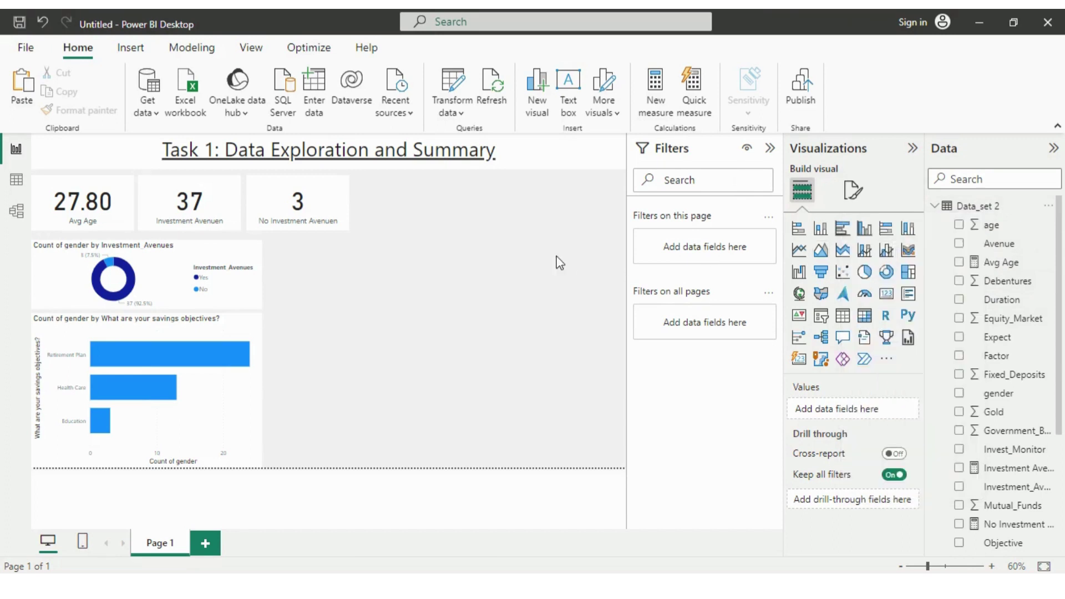
{"action": "key", "text": "ctrl+z"}
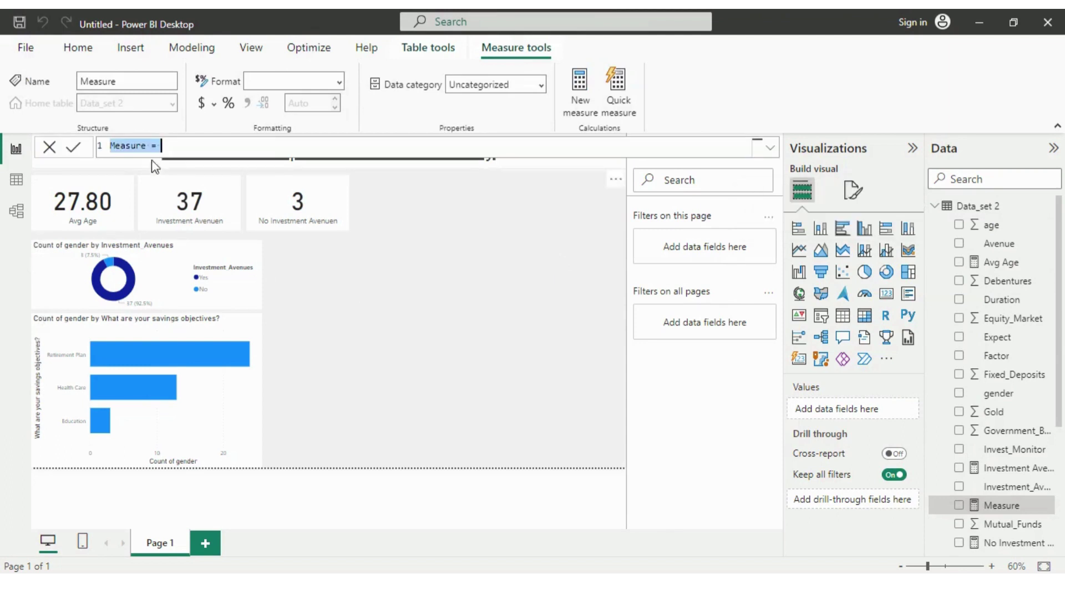
{"action": "key", "text": "BackSpace"}
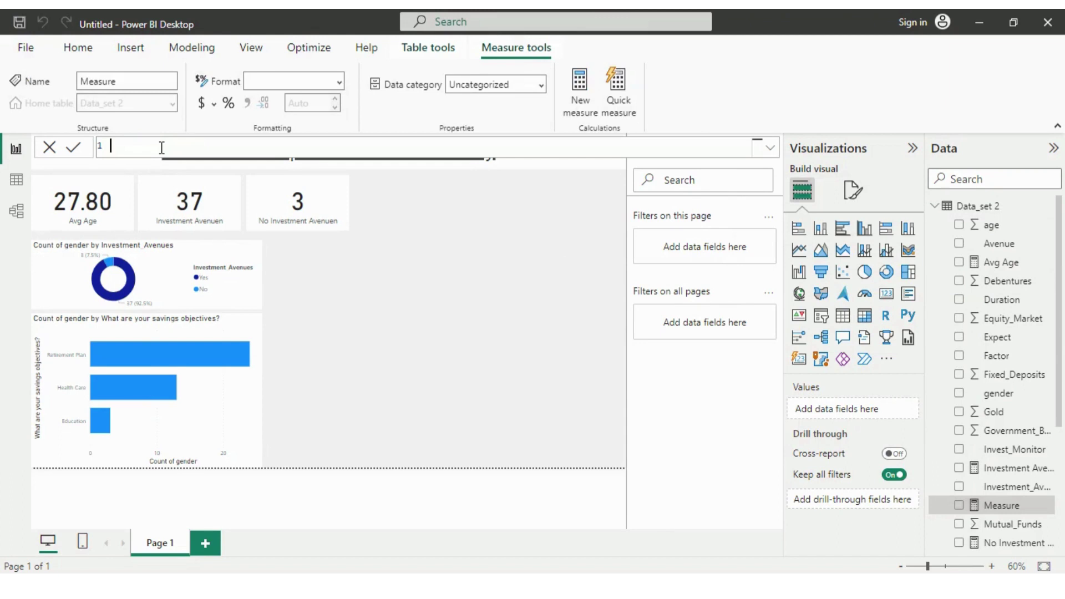
{"action": "type", "text": "Total Debentures ="}
{"action": "type", "text": "SUM"}
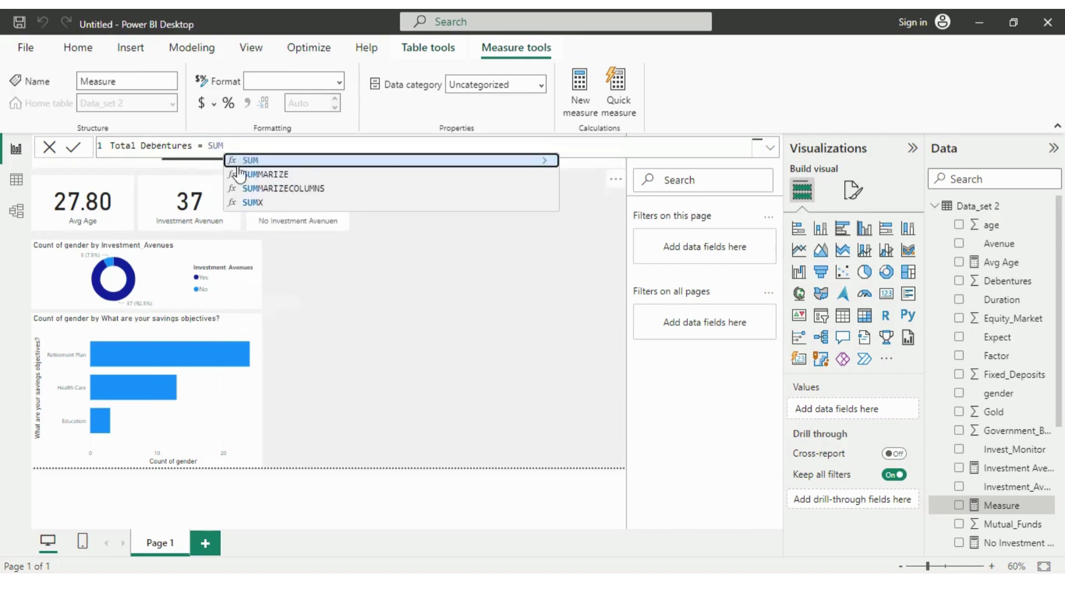
{"action": "left_click", "coordinate": [250, 161]}
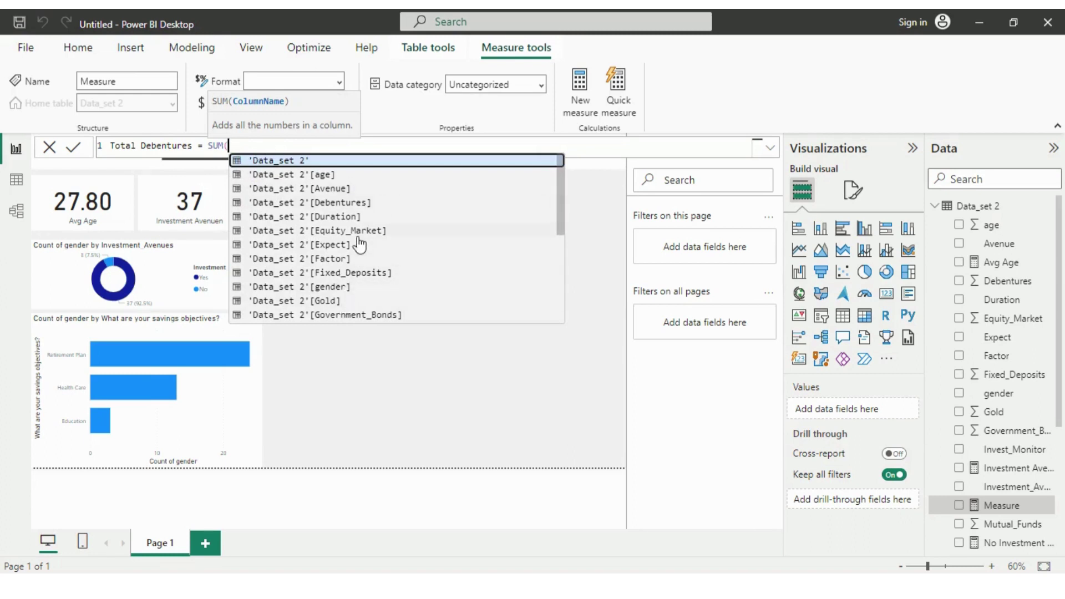
{"action": "left_click", "coordinate": [333, 203]}
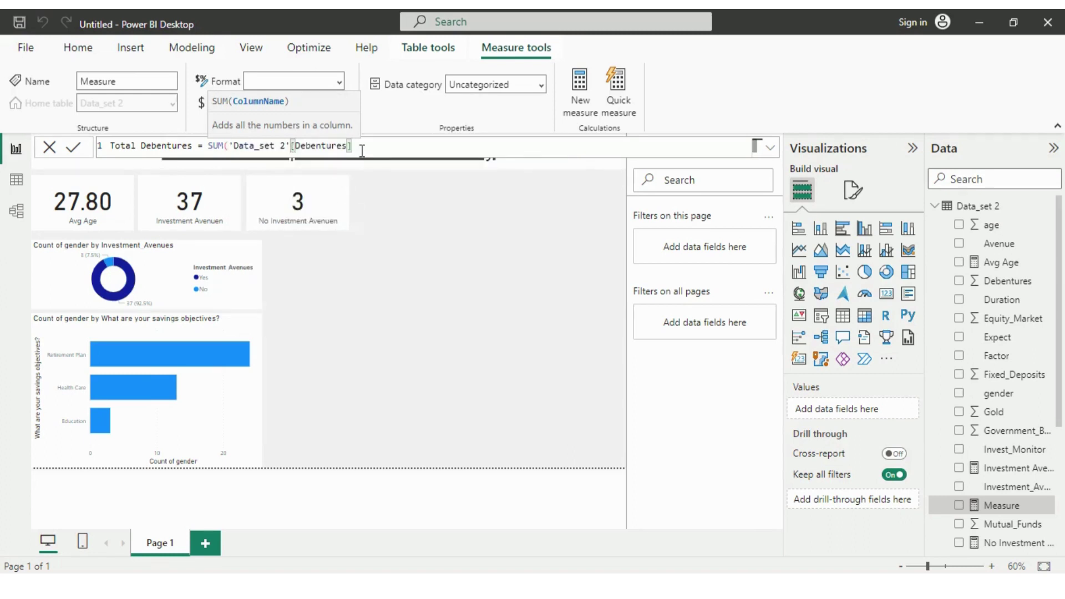
{"action": "type", "text": ")"}
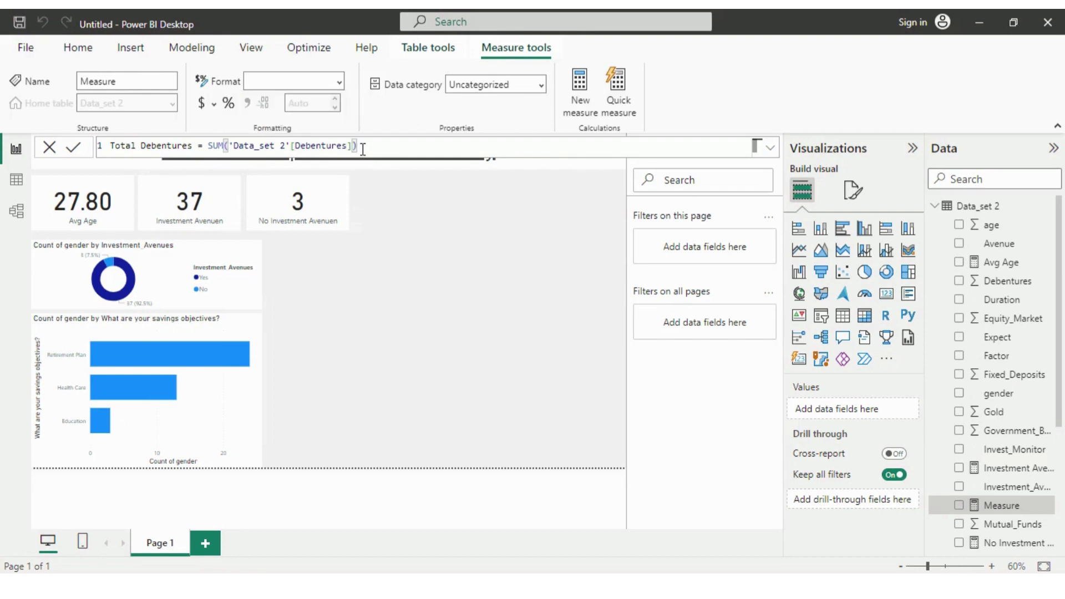
{"action": "key", "text": "Return"}
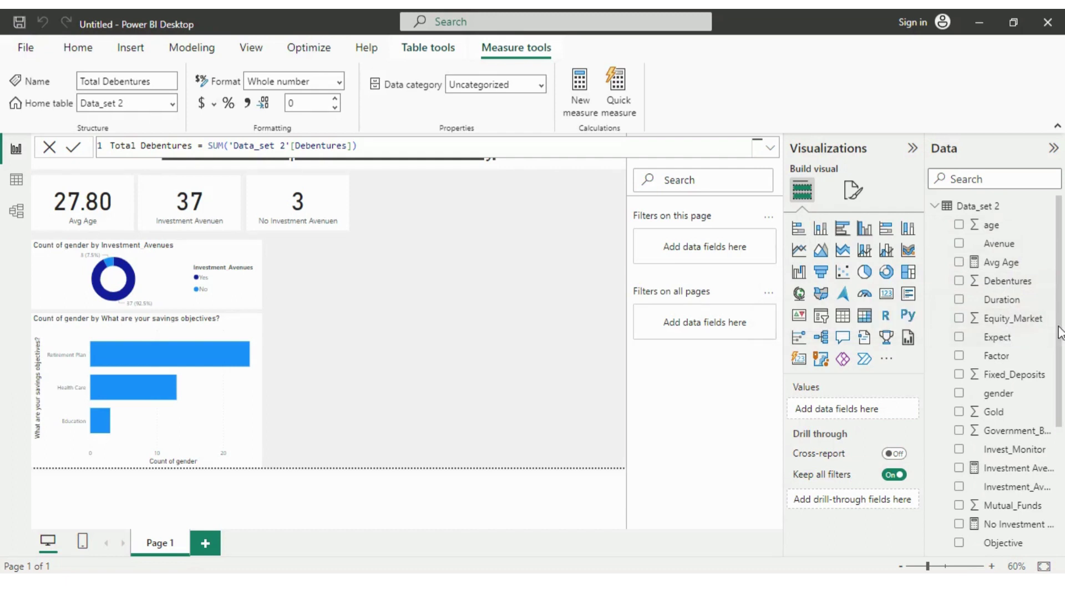
Create a measure in Data_set 2 defined as Total Equity Market = SUM('Data_set 2'[Equity_Market]).
{"action": "mouse_move", "coordinate": [1061, 369]}
{"action": "left_mouse_down"}
{"action": "mouse_move", "coordinate": [1063, 455]}
{"action": "mouse_move", "coordinate": [1063, 350]}
{"action": "left_mouse_up"}
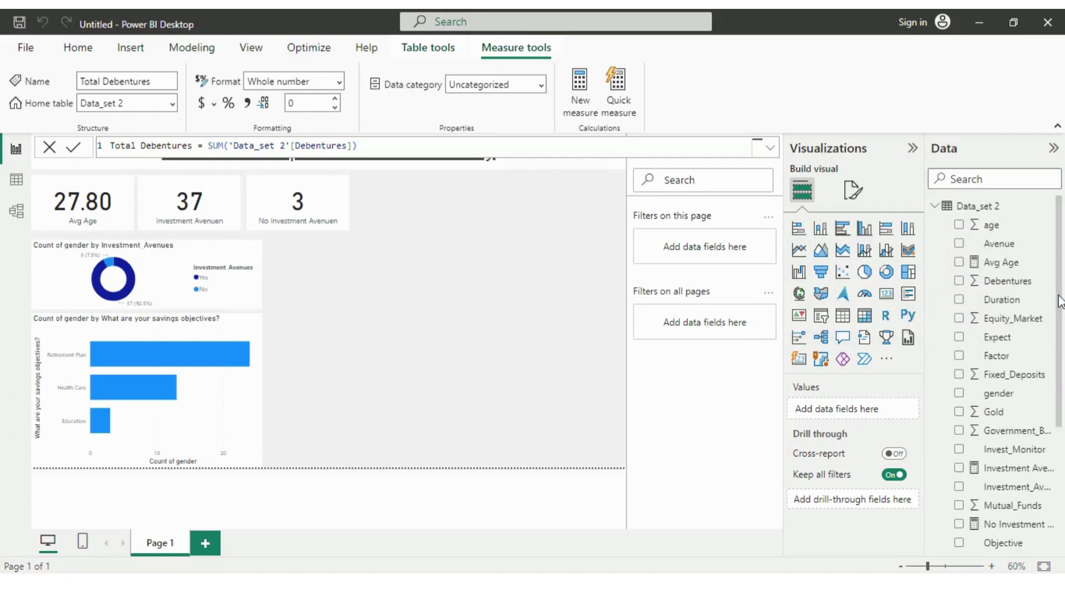
{"action": "right_click", "coordinate": [977, 209]}
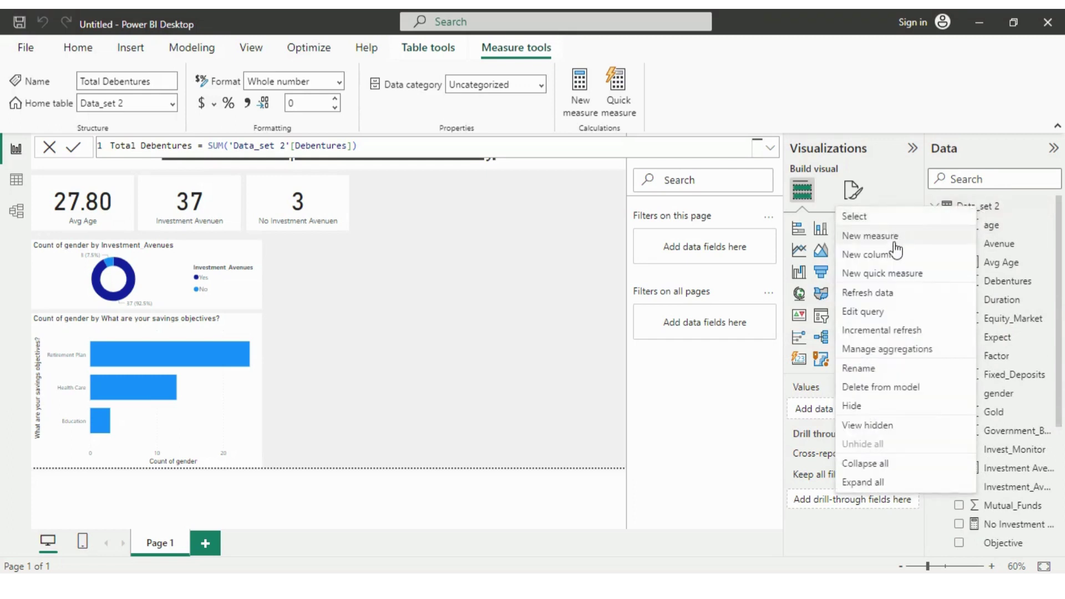
{"action": "left_click", "coordinate": [877, 237]}
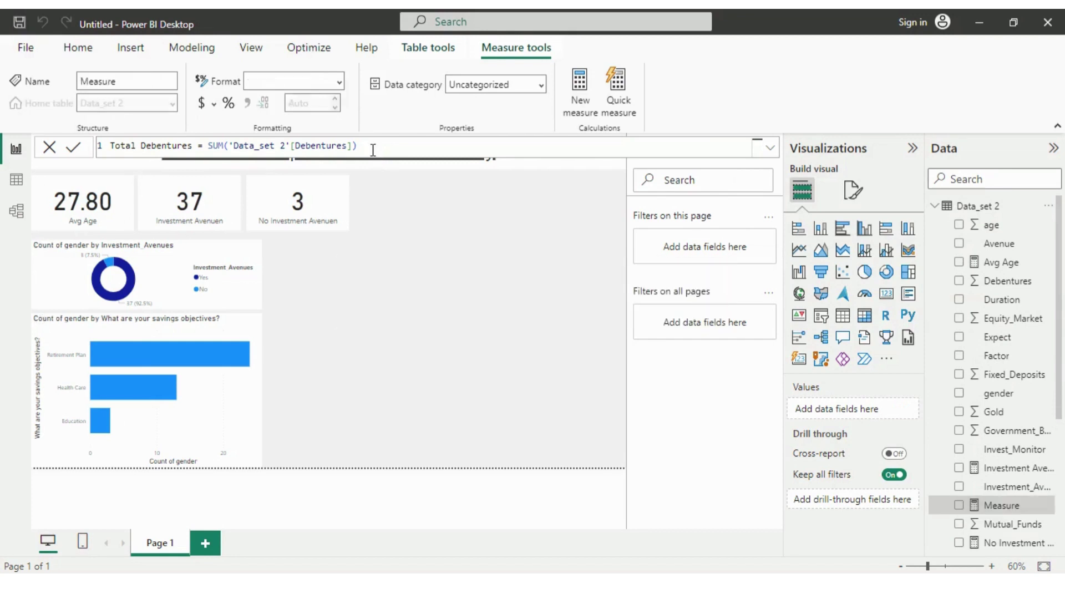
{"action": "key", "text": "BackSpace"}
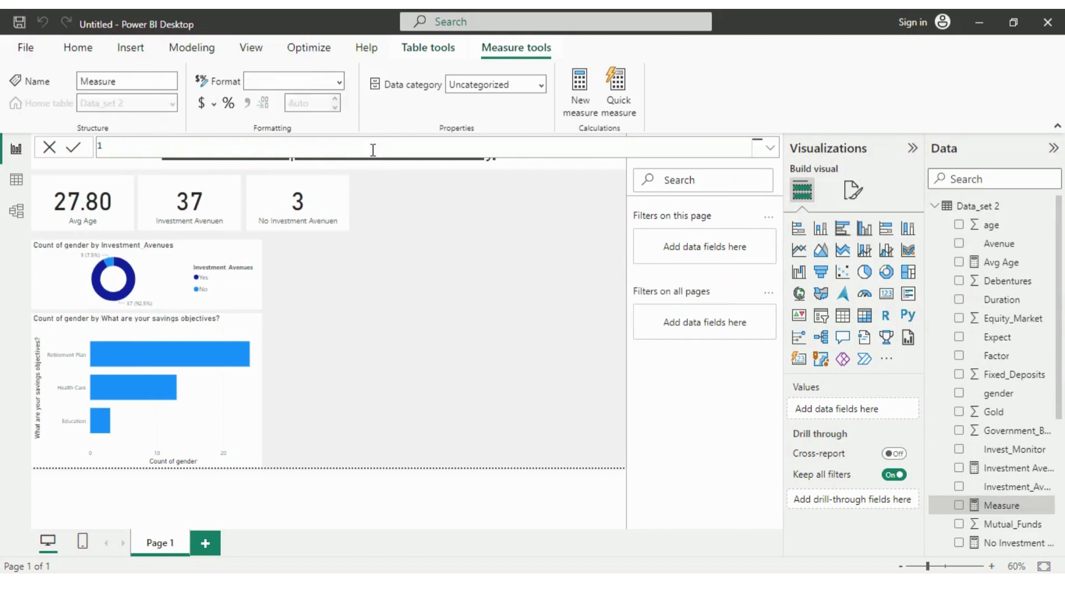
{"action": "type", "text": "Total Equity Market = SUM"}
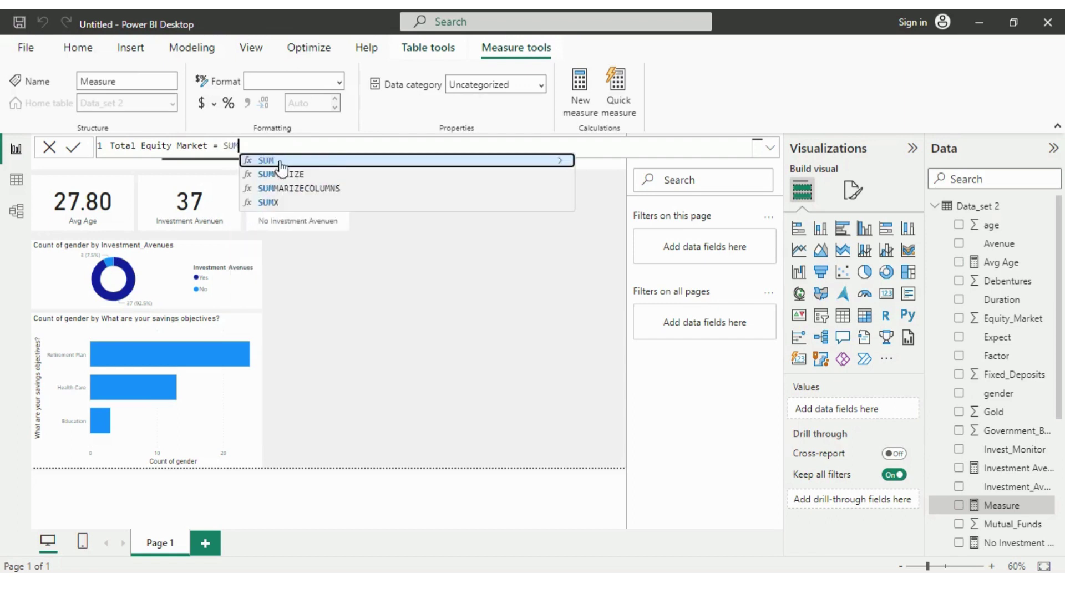
{"action": "left_click", "coordinate": [281, 165]}
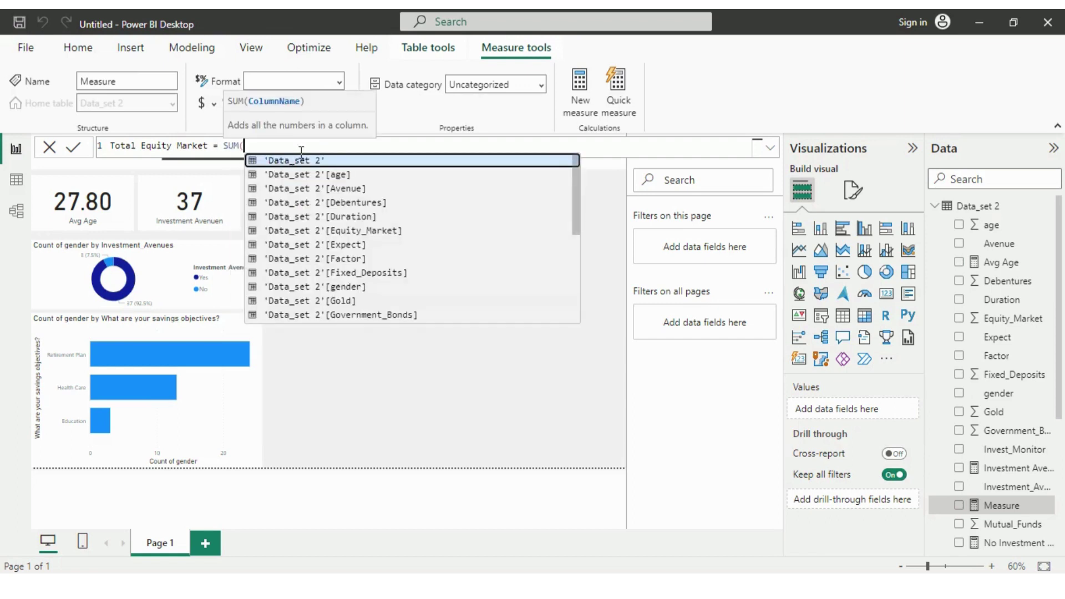
{"action": "left_click", "coordinate": [369, 233]}
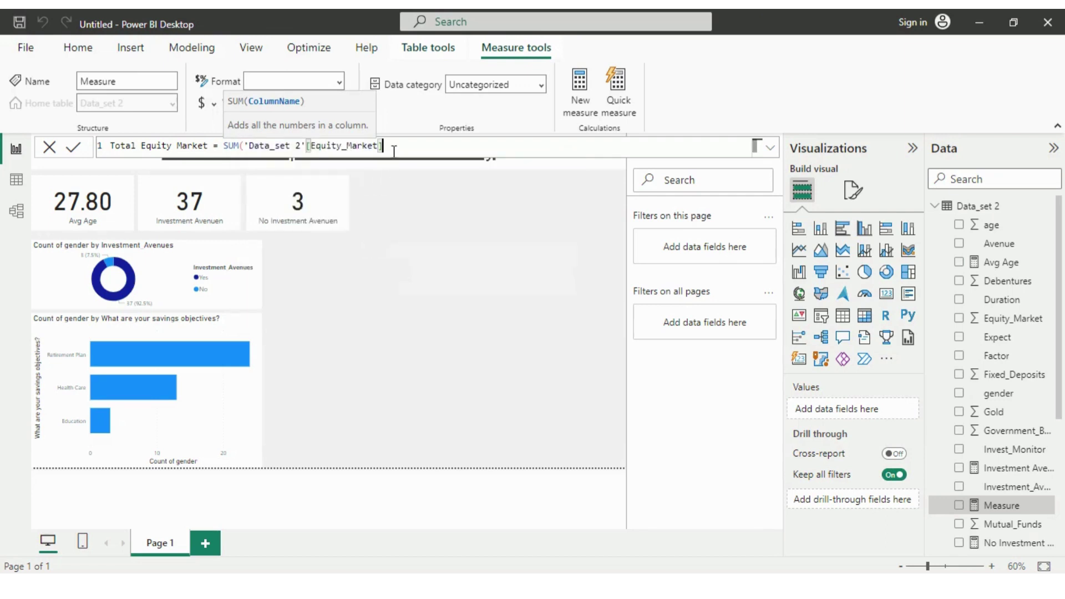
{"action": "type", "text": ")"}
{"action": "key", "text": "Return"}
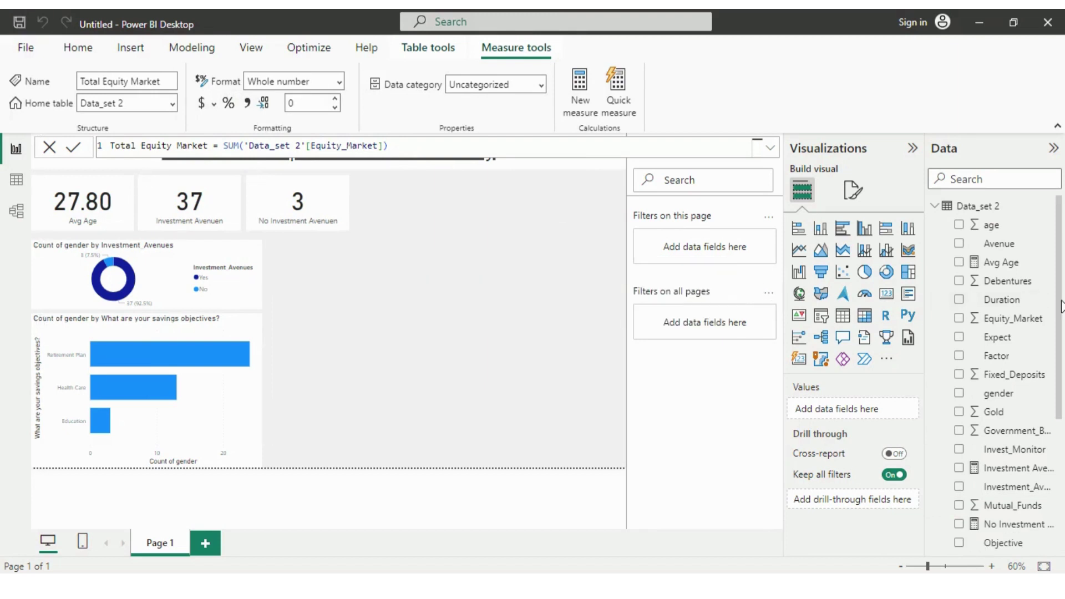
Create a measure in Data_set 2 defined as Total Fixed Deposits = SUM('Data_set 2'[Fixed_Deposits]).
{"action": "left_click_drag", "start_coordinate": [1061, 309], "coordinate": [1062, 382]}
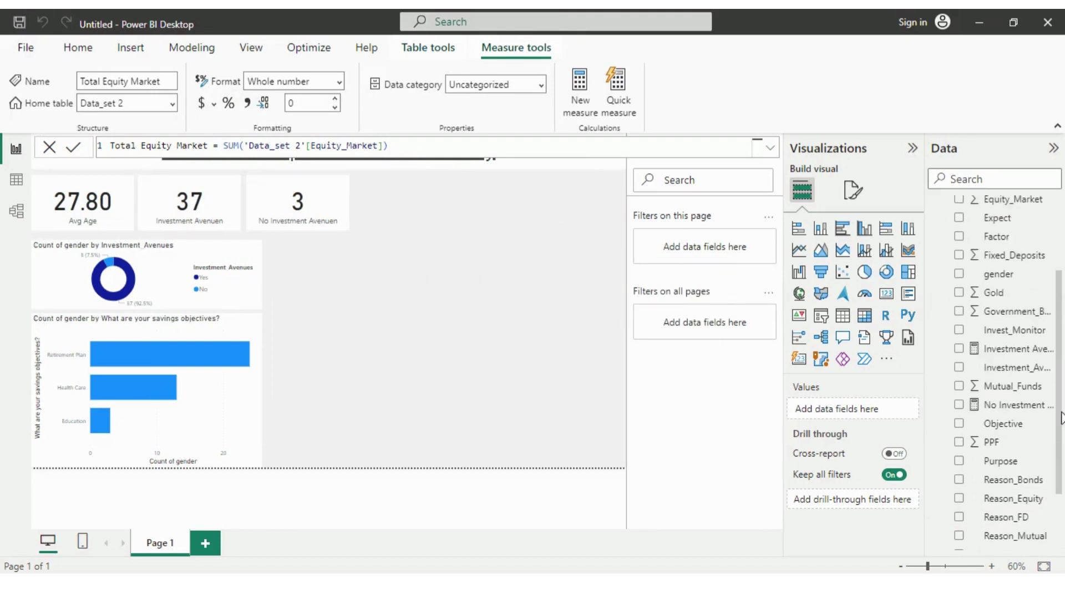
{"action": "left_click_drag", "start_coordinate": [1062, 438], "coordinate": [1064, 482]}
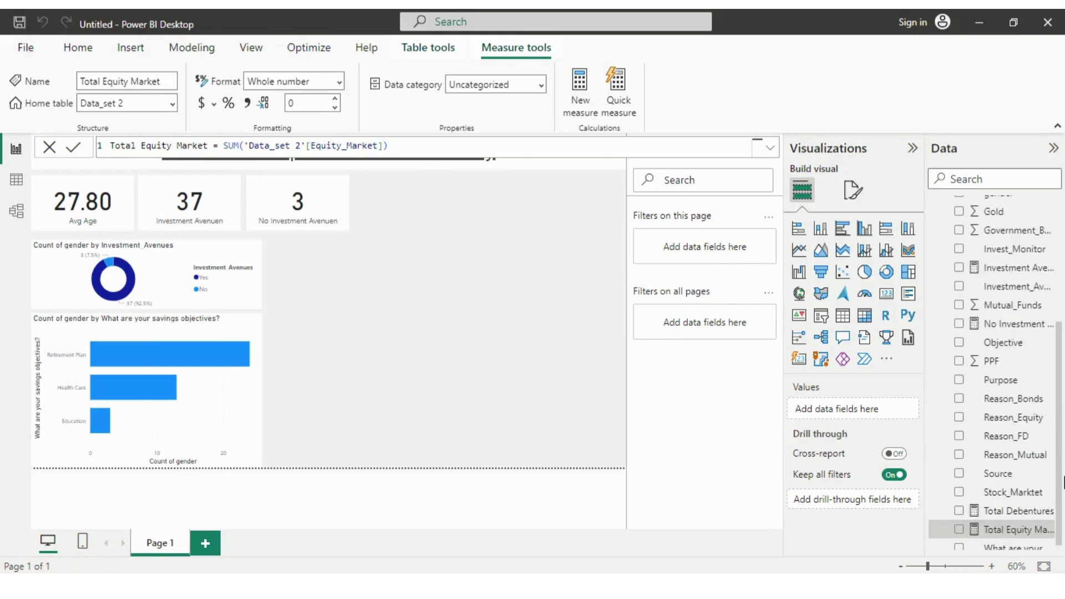
{"action": "scroll", "coordinate": [1054, 421], "scroll_direction": "up", "scroll_amount": 3}
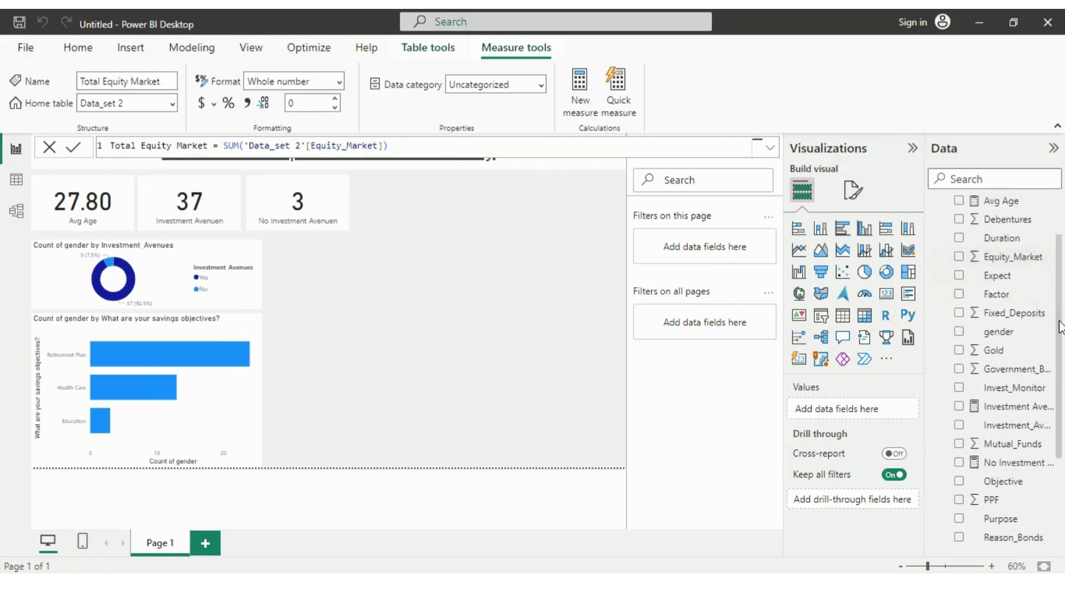
{"action": "right_click", "coordinate": [1001, 258]}
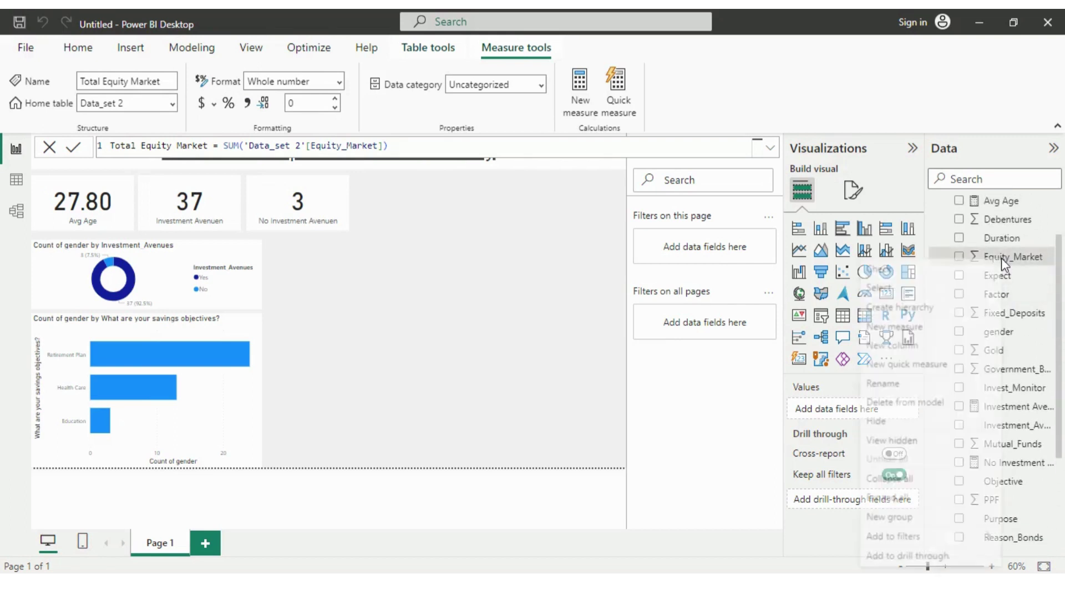
{"action": "key", "text": "Escape"}
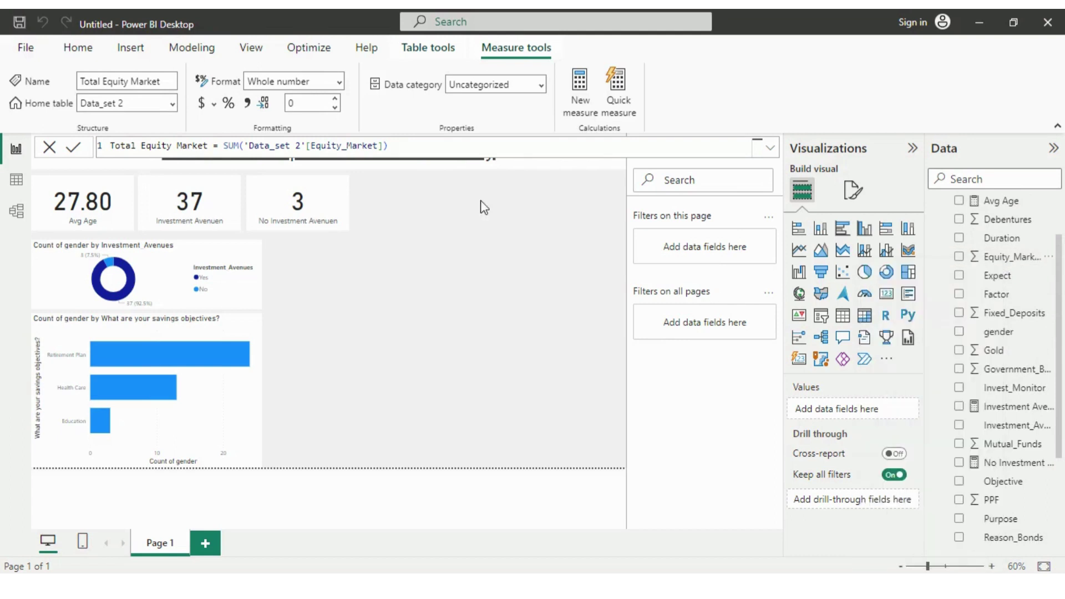
{"action": "key", "text": "Return"}
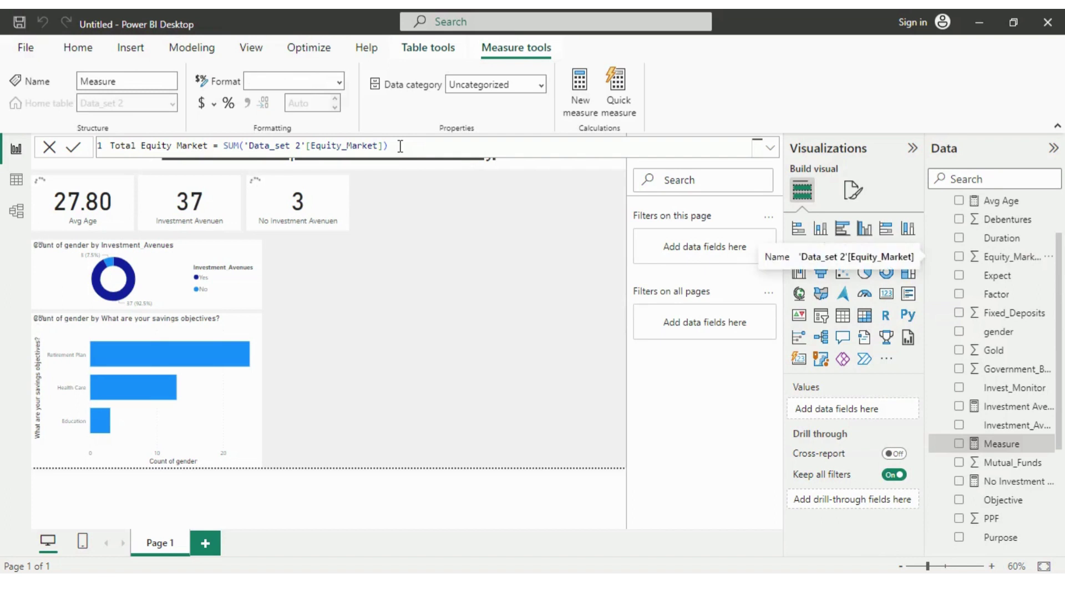
{"action": "key", "text": "BackSpace"}
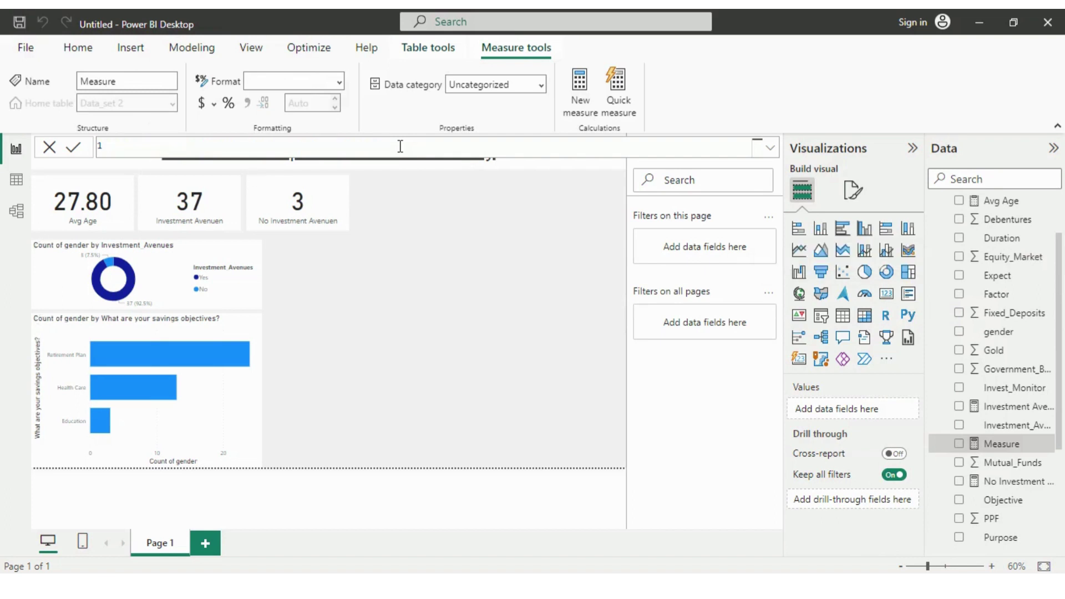
{"action": "type", "text": "Total Fixed Deposits"}
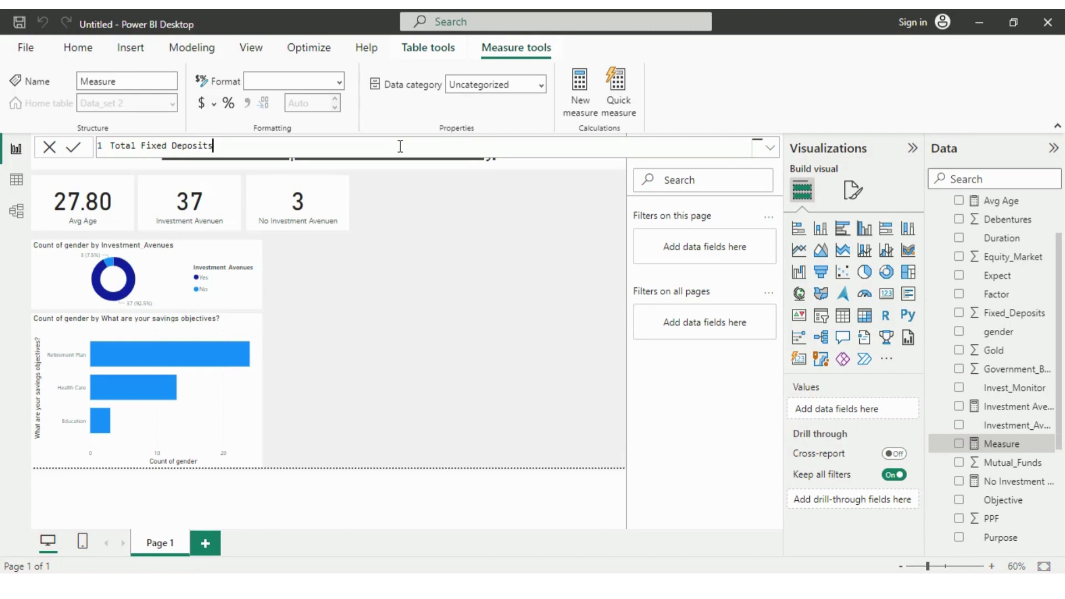
{"action": "type", "text": " = SUM"}
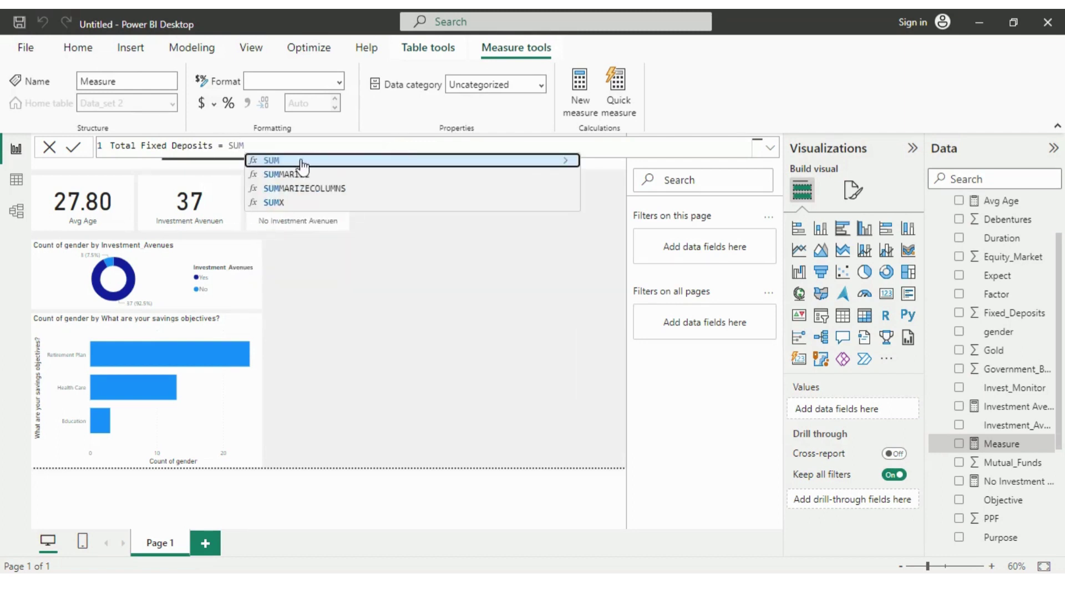
{"action": "left_click", "coordinate": [299, 165]}
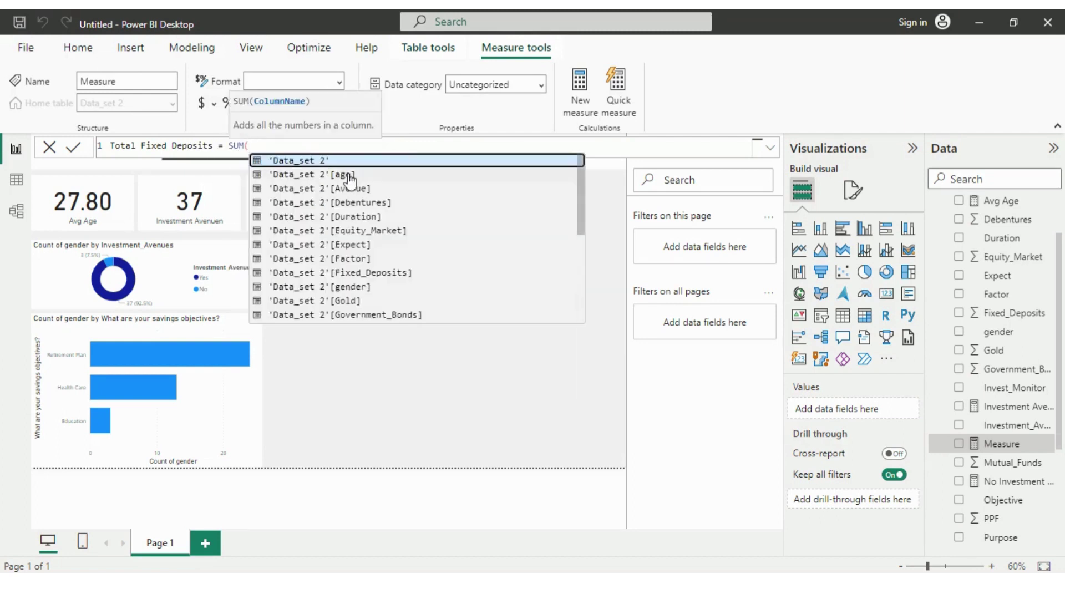
{"action": "left_click", "coordinate": [387, 283]}
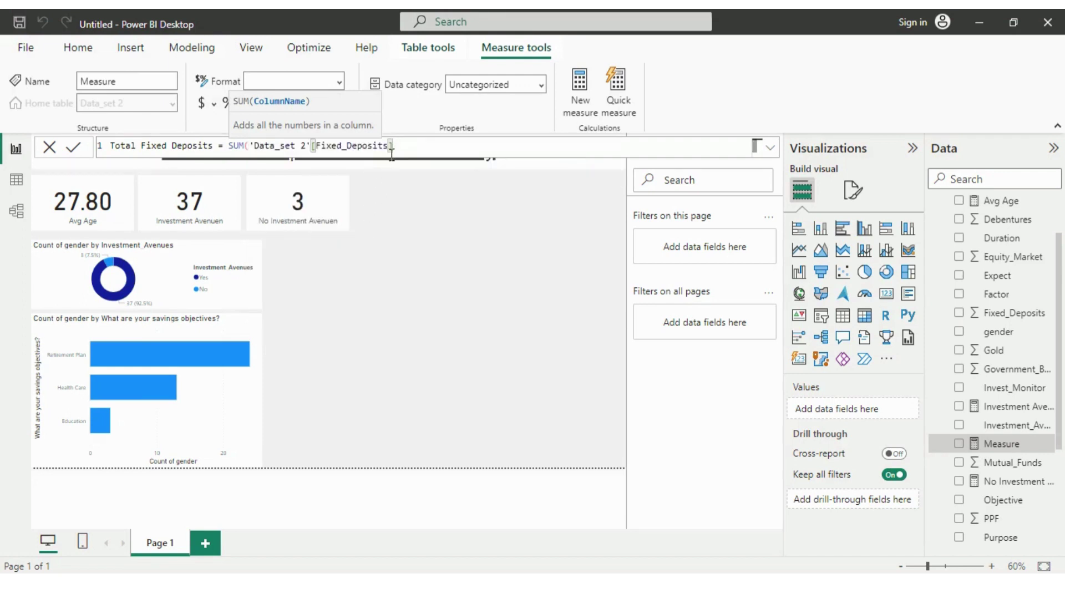
{"action": "type", "text": ")"}
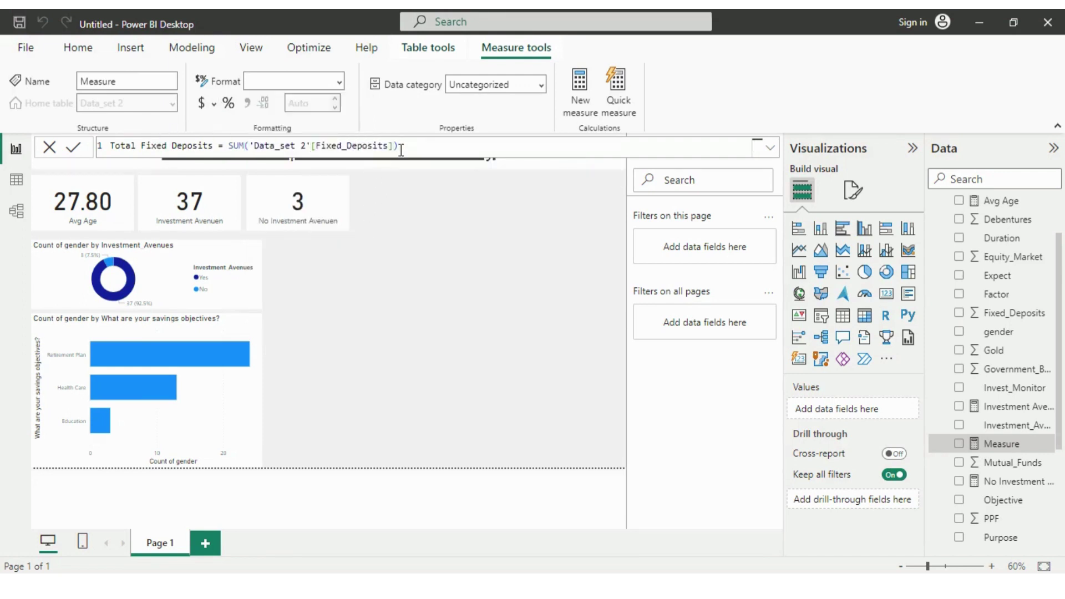
{"action": "key", "text": "Return"}
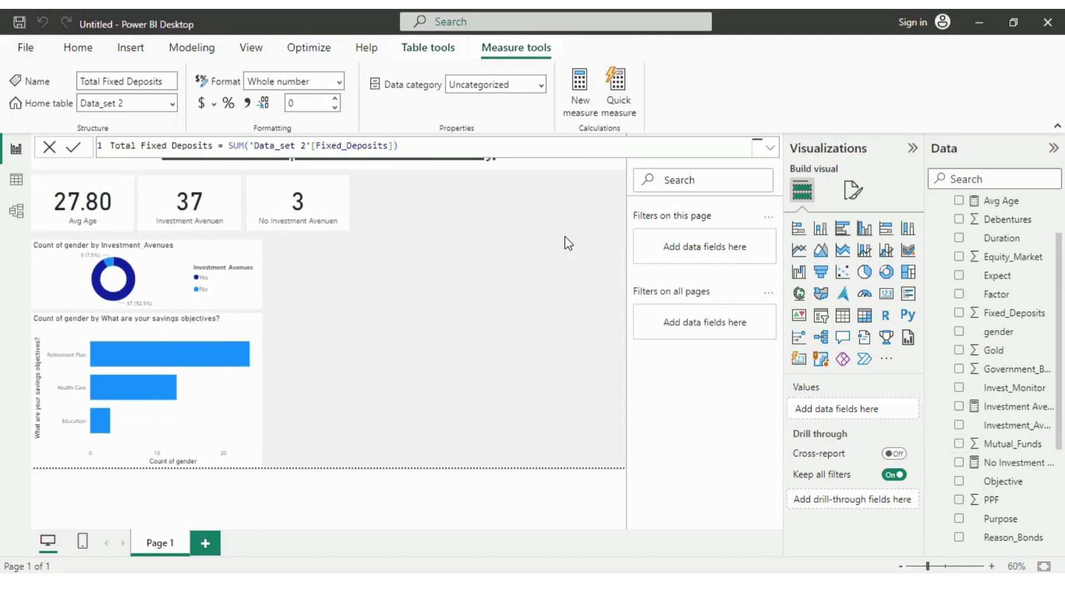
Create a measure in Data_set 2 defined as Total Gold = SUM('Data_set 2'[Gold]).
{"action": "right_click", "coordinate": [989, 352]}
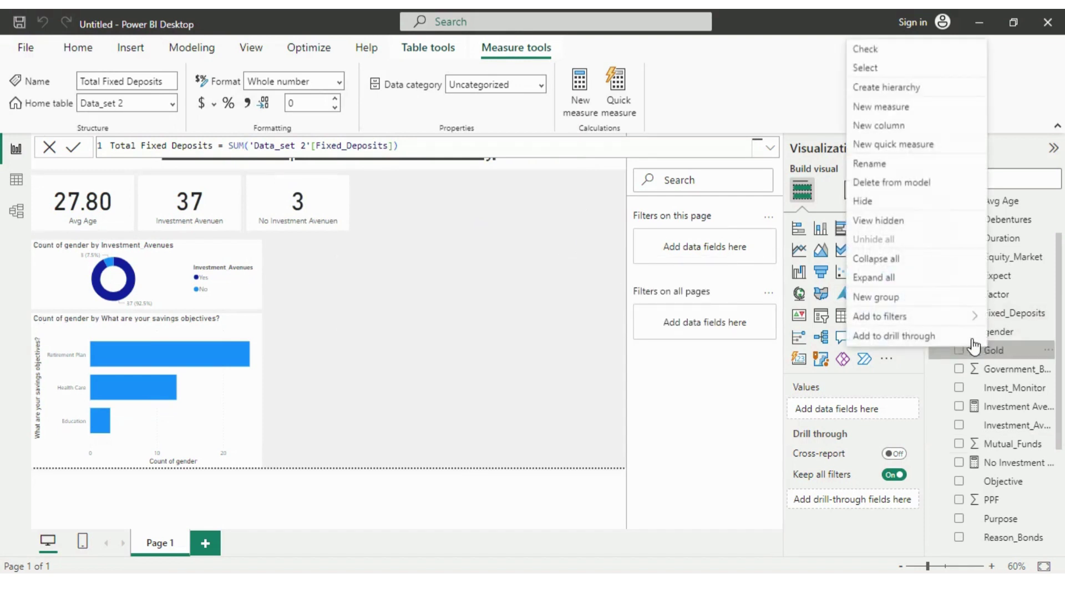
{"action": "left_click", "coordinate": [925, 113]}
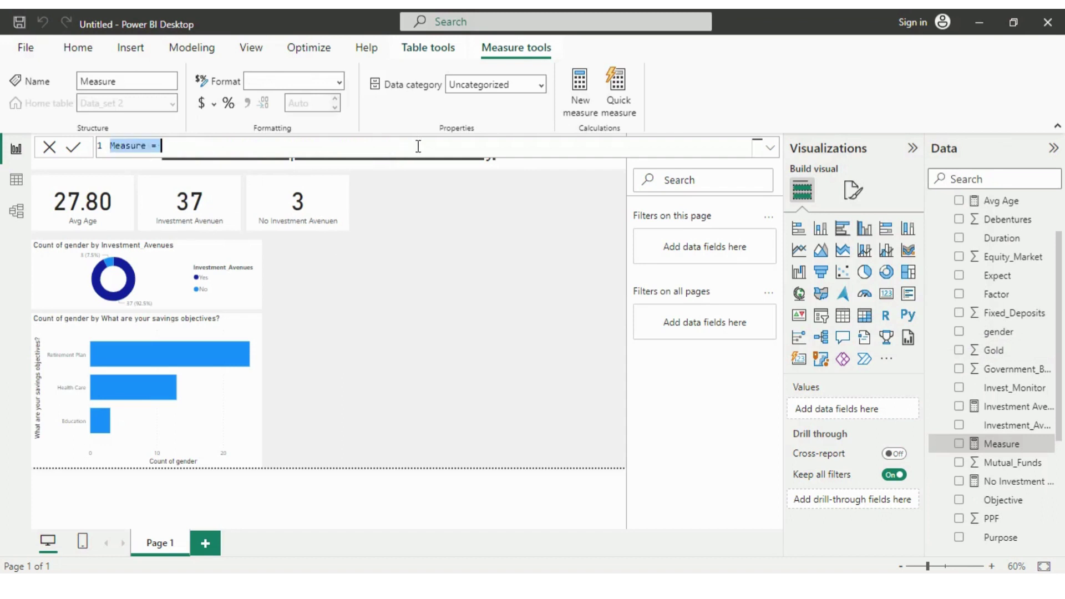
{"action": "key", "text": "BackSpace"}
{"action": "type", "text": "To"}
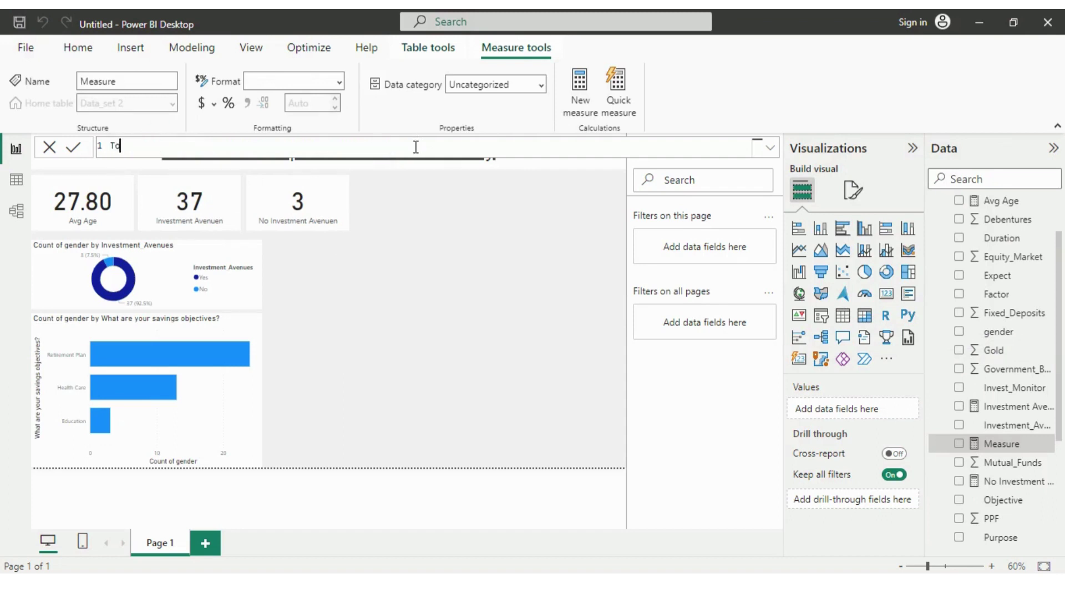
{"action": "type", "text": "tal Gold ="}
{"action": "type", "text": "SUM"}
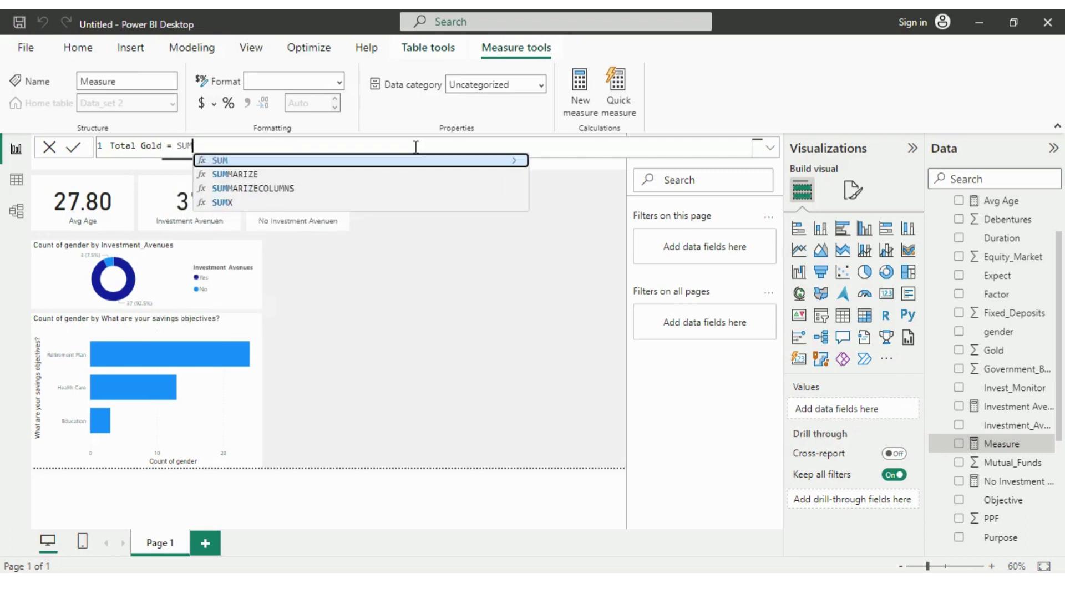
{"action": "left_click", "coordinate": [351, 162]}
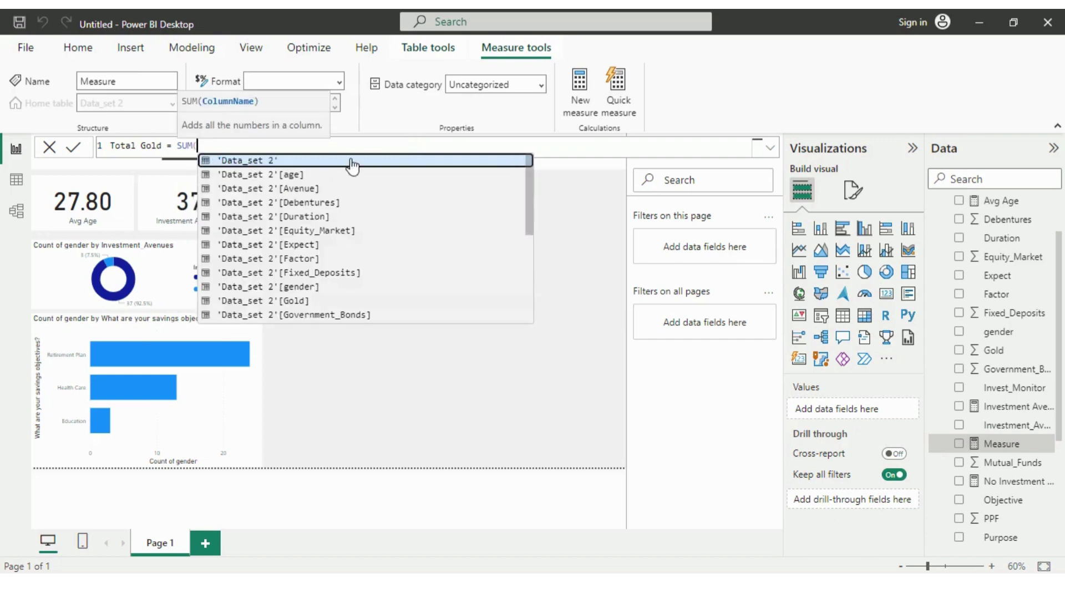
{"action": "left_click", "coordinate": [357, 300]}
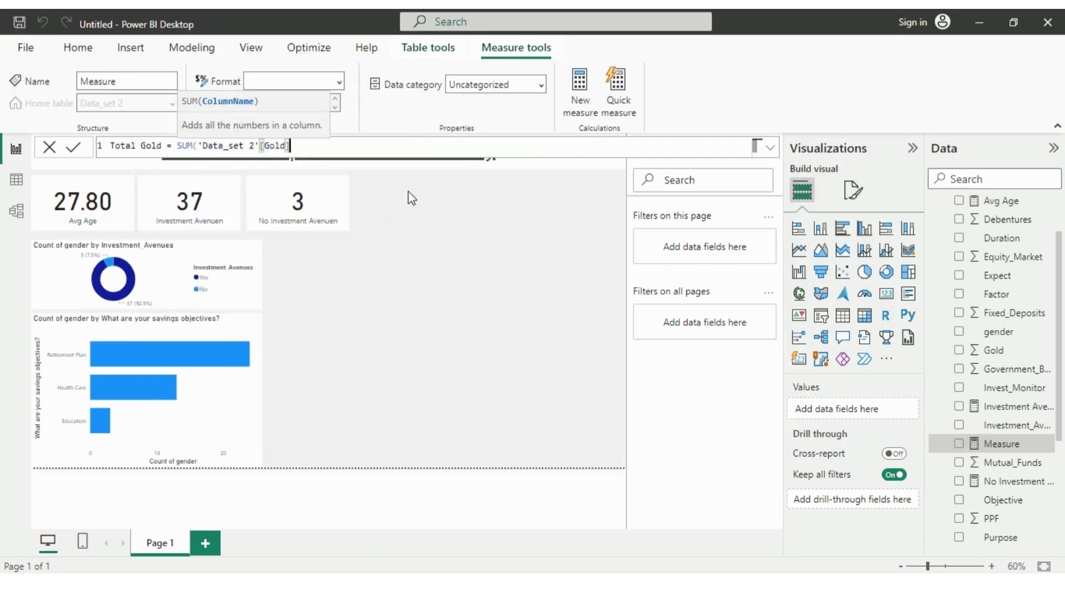
{"action": "type", "text": ")"}
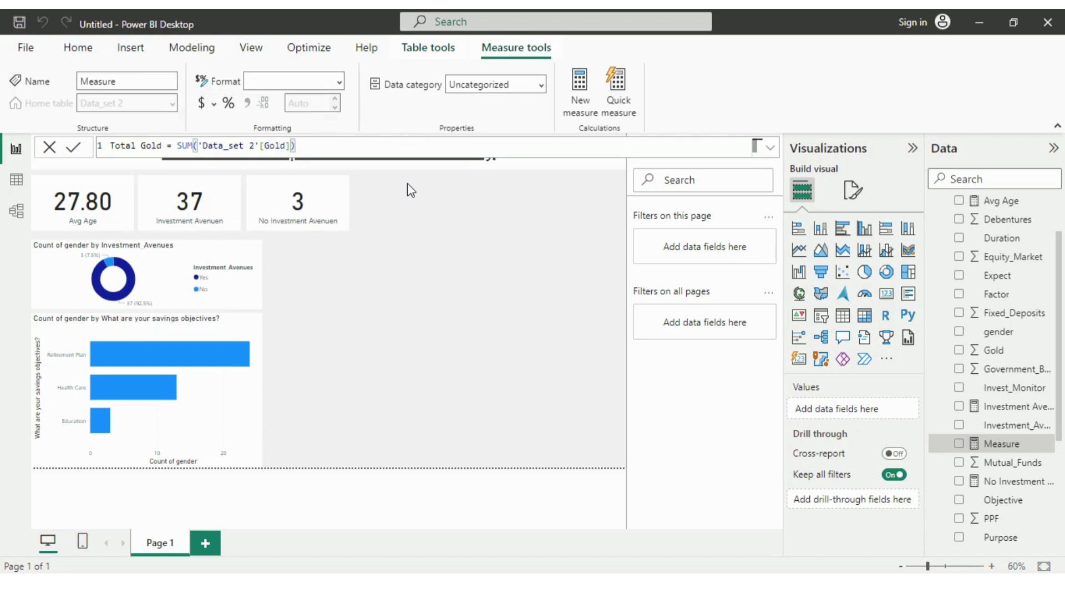
{"action": "key", "text": "Return"}
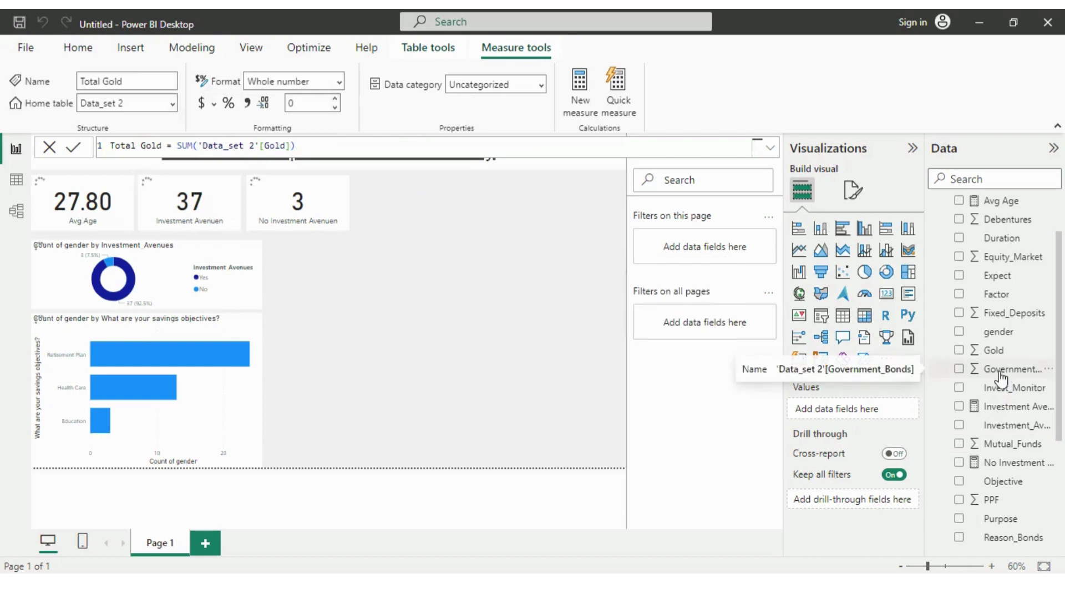
Create a measure in Data_set 2 defined as Total Government Bonds = SUM('Data_set 2'[Government_Bonds]).
{"action": "right_click", "coordinate": [1000, 371]}
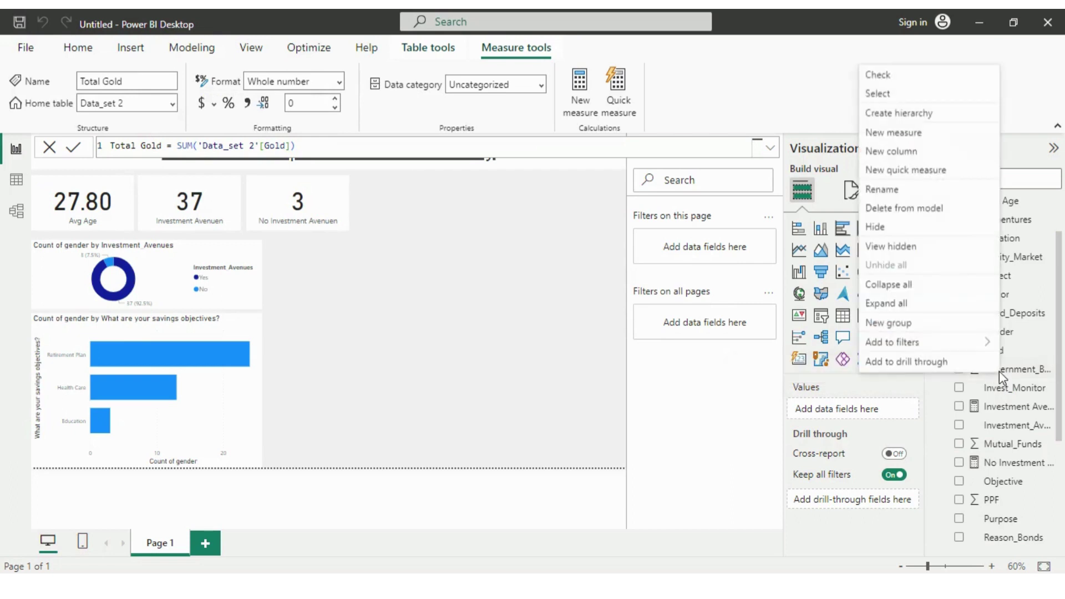
{"action": "left_click", "coordinate": [910, 133]}
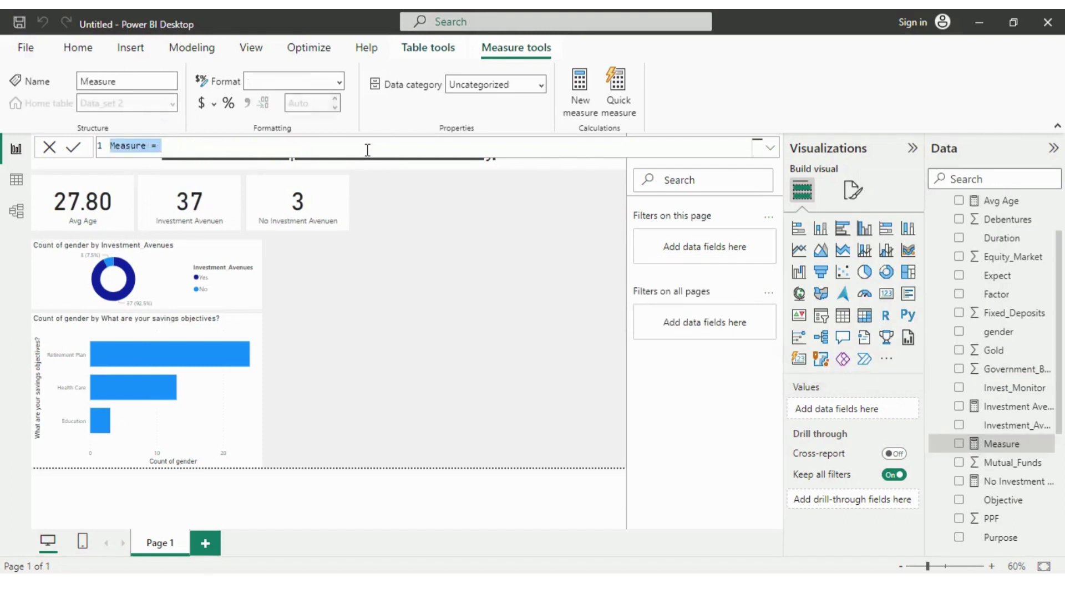
{"action": "key", "text": "BackSpace"}
{"action": "type", "text": "Total"}
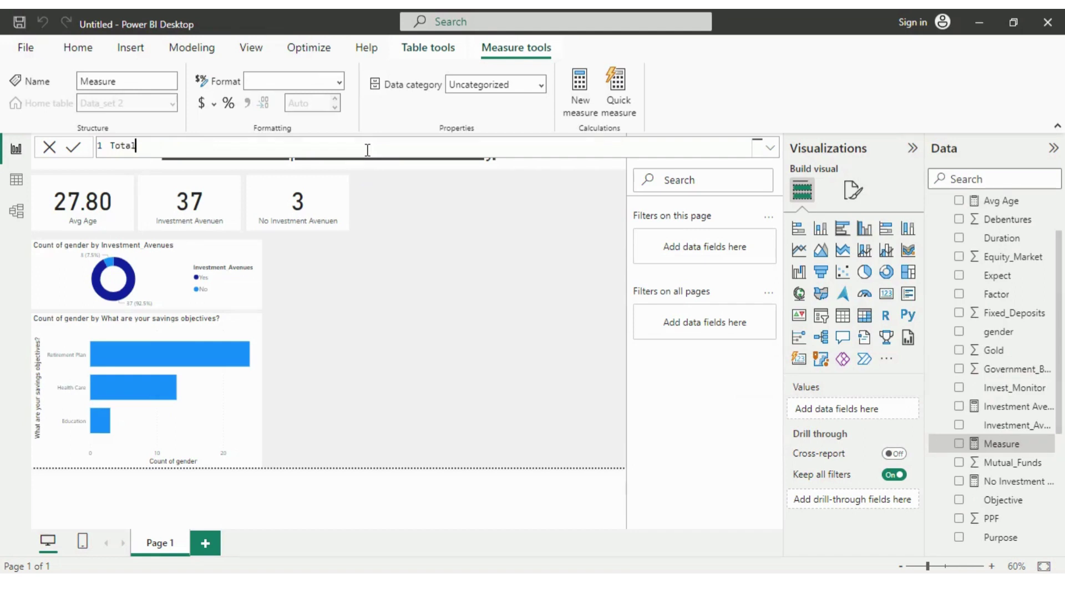
{"action": "type", "text": " Government B"}
{"action": "type", "text": "ons"}
{"action": "type", "text": "ds"}
{"action": "type", "text": " = "}
{"action": "type", "text": "SUM"}
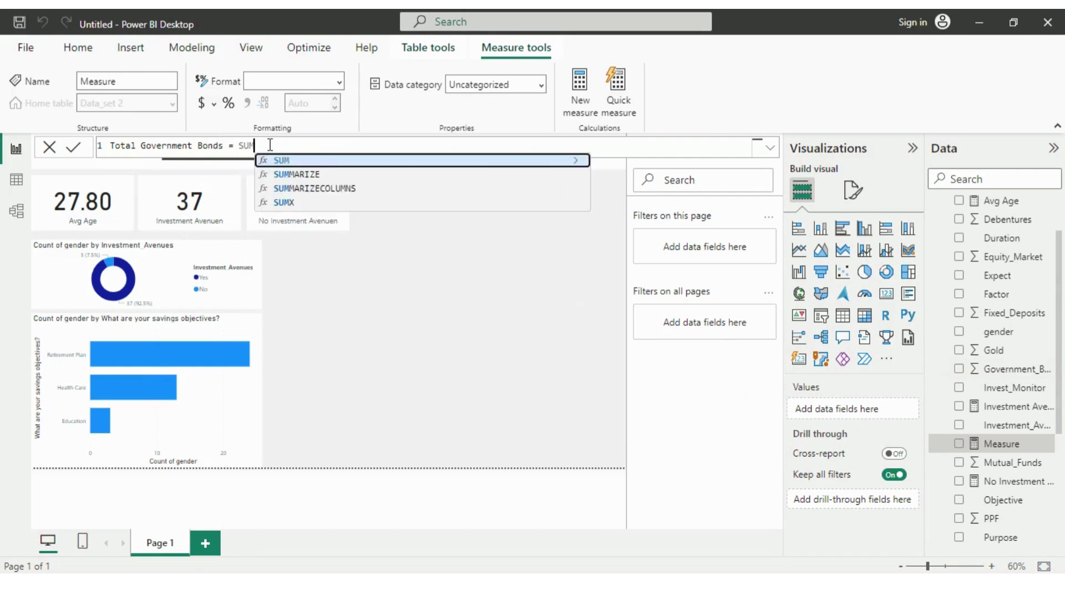
{"action": "left_click", "coordinate": [287, 164]}
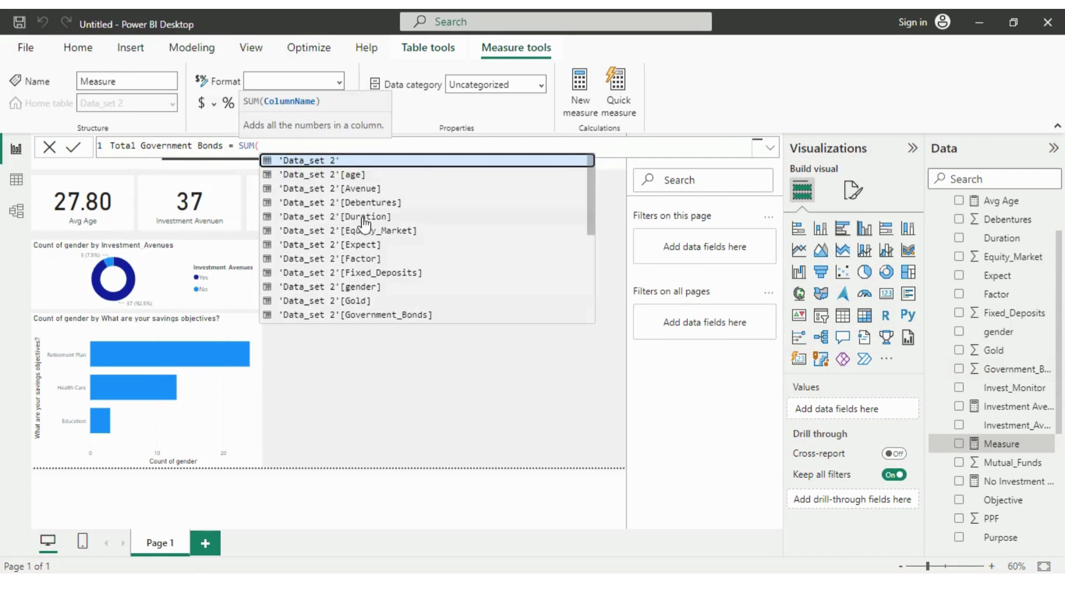
{"action": "left_click", "coordinate": [416, 315]}
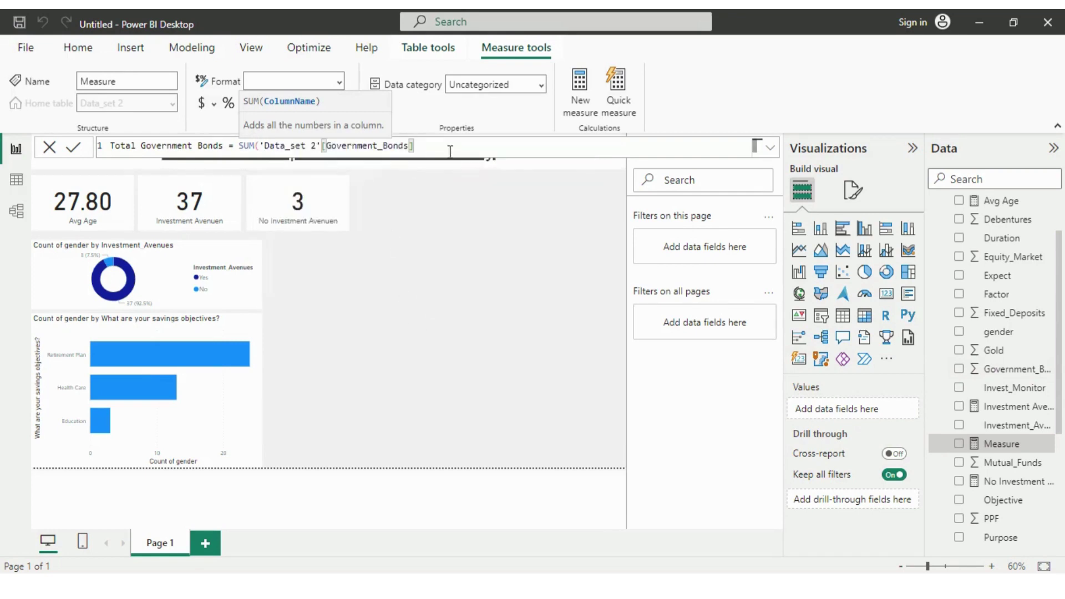
{"action": "type", "text": ")"}
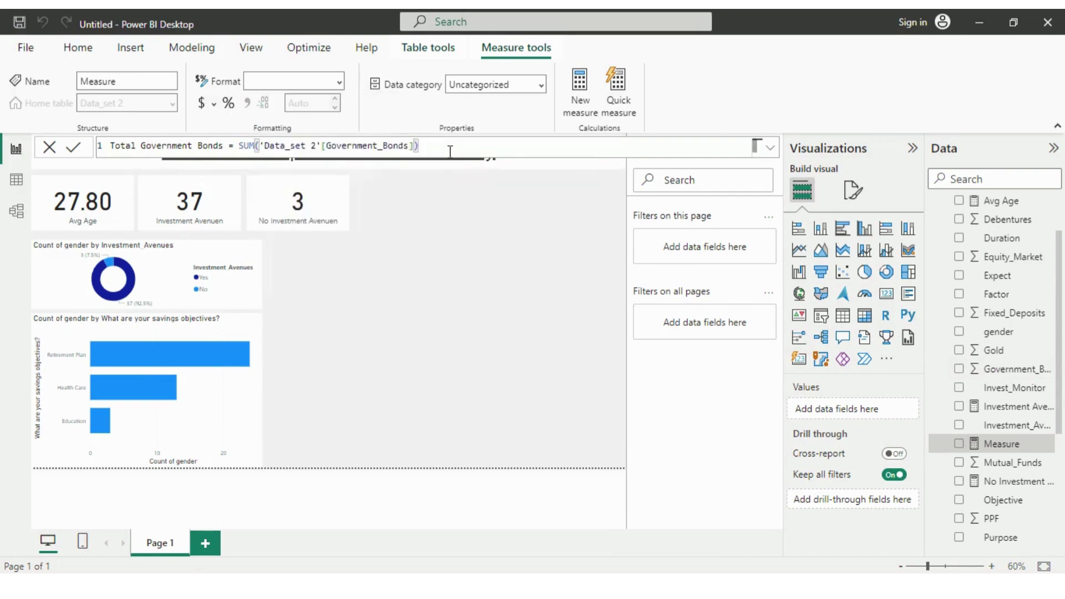
{"action": "left_click", "coordinate": [433, 178]}
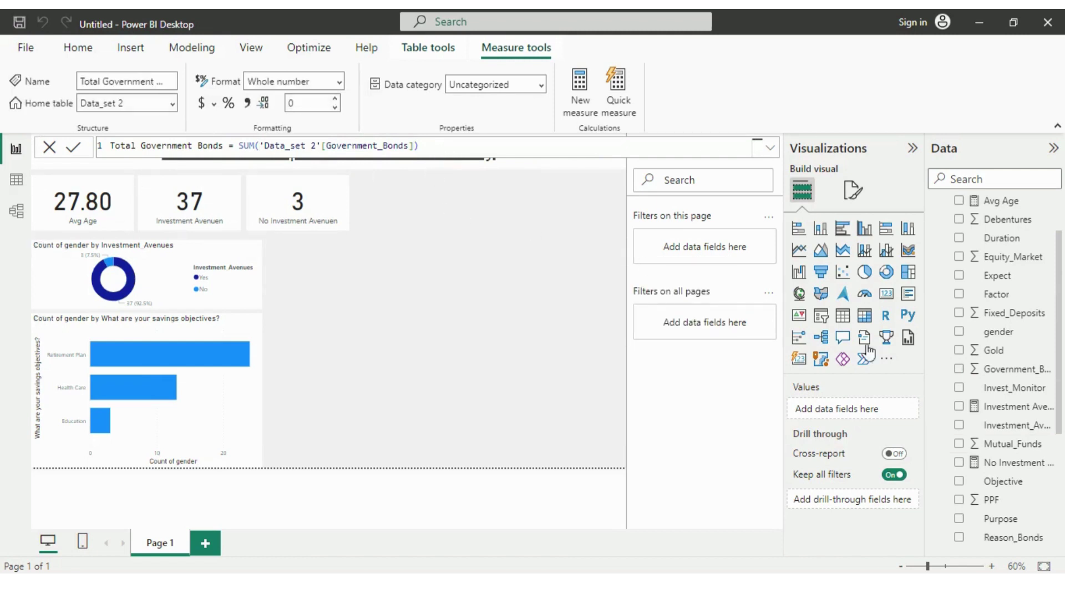
Create a measure in Data_set 2 defined as Total Mutual Funds = SUM('Data_set 2'[Mutual_Funds]).
{"action": "right_click", "coordinate": [1001, 452]}
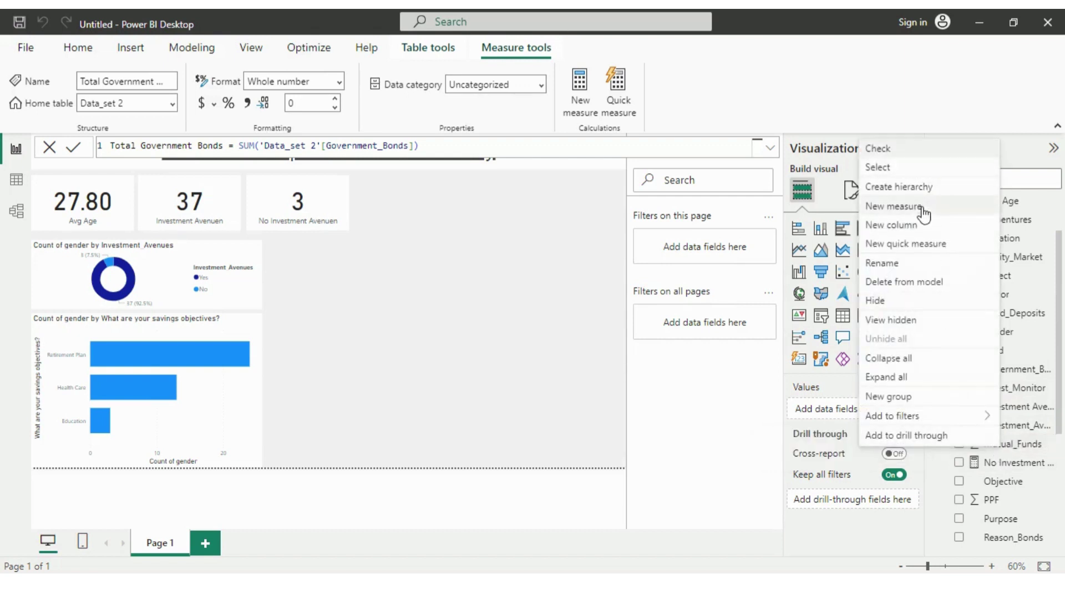
{"action": "left_click", "coordinate": [896, 206]}
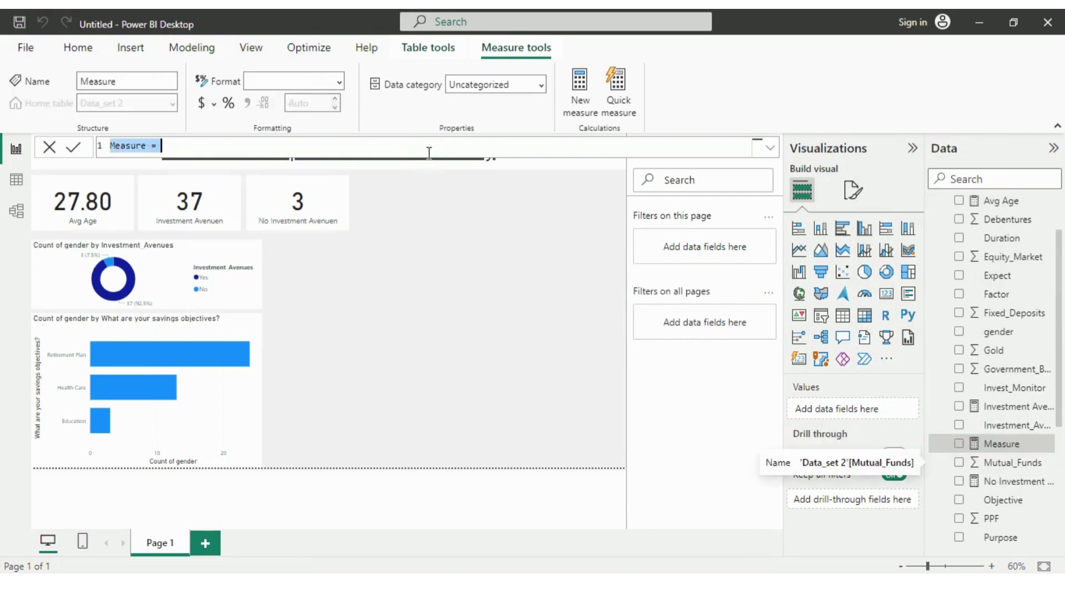
{"action": "key", "text": "ctrl+a"}
{"action": "key", "text": "BackSpace"}
{"action": "type", "text": "T"}
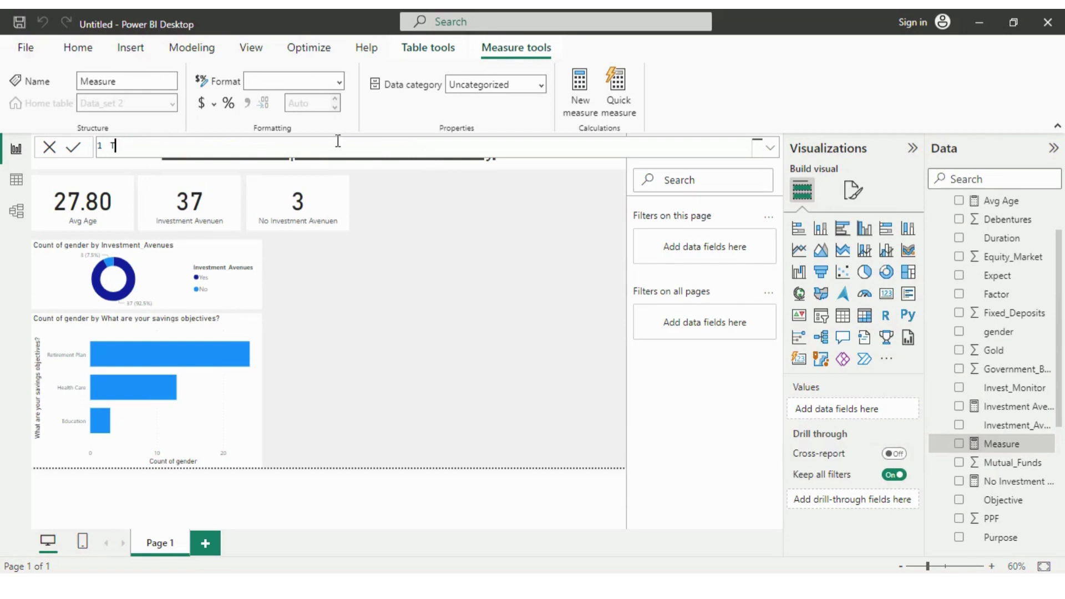
{"action": "type", "text": "otal Mutal"}
{"action": "key", "text": "BackSpace"}
{"action": "key", "text": "BackSpace"}
{"action": "key", "text": "BackSpace"}
{"action": "type", "text": "ual Funds ="}
{"action": "type", "text": "SUM"}
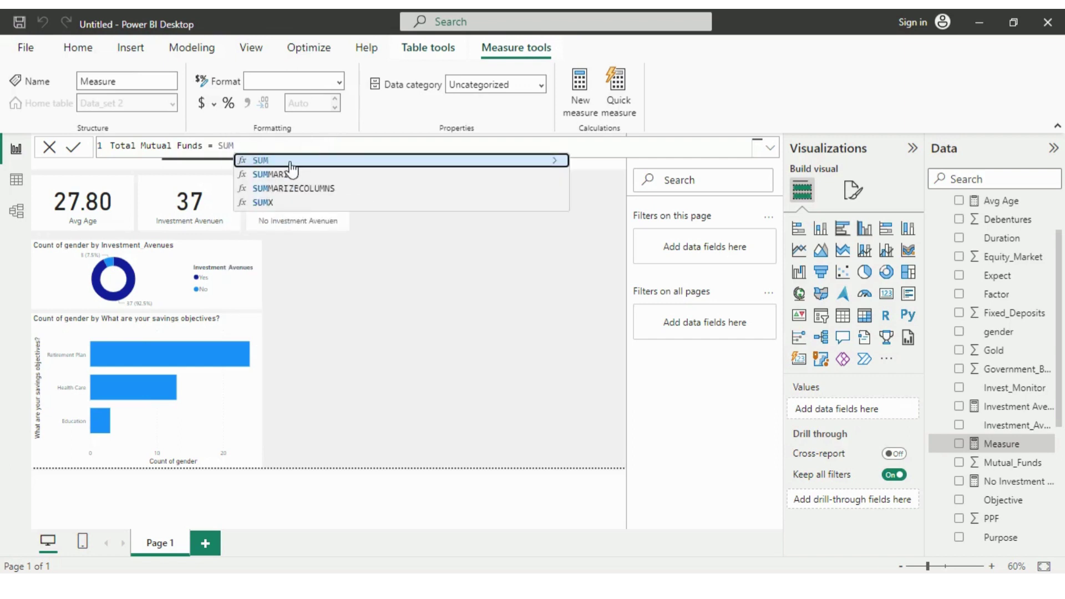
{"action": "left_click", "coordinate": [290, 164]}
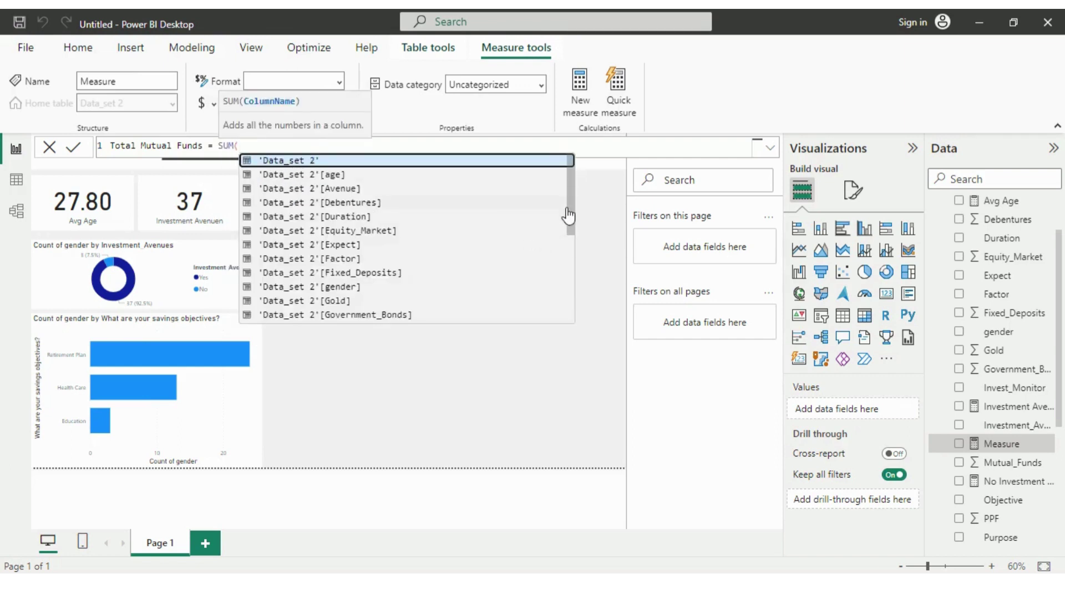
{"action": "left_click_drag", "start_coordinate": [568, 216], "coordinate": [576, 245]}
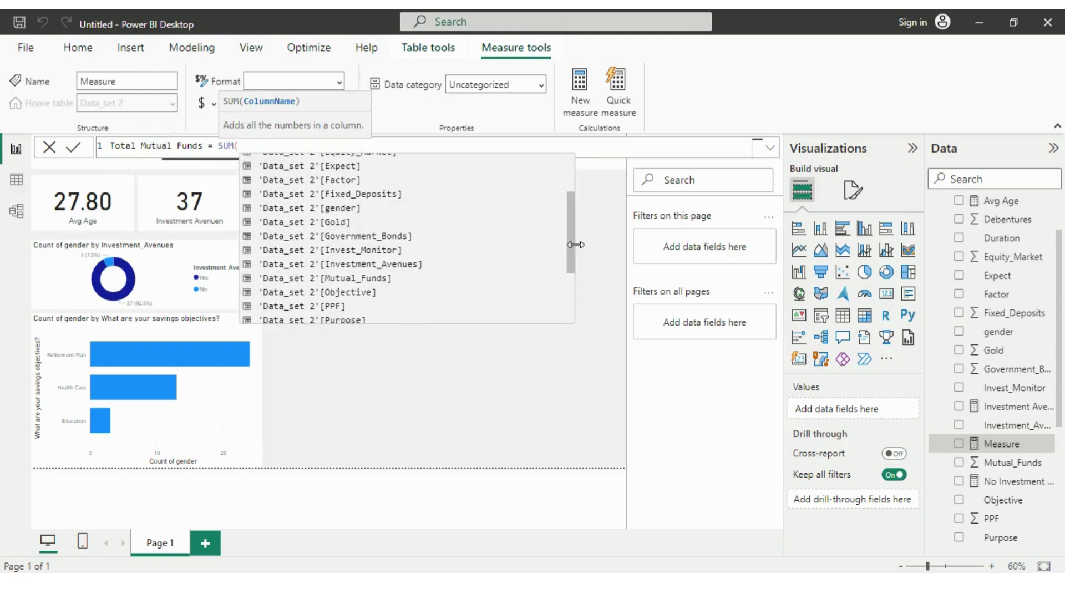
{"action": "left_click", "coordinate": [344, 278]}
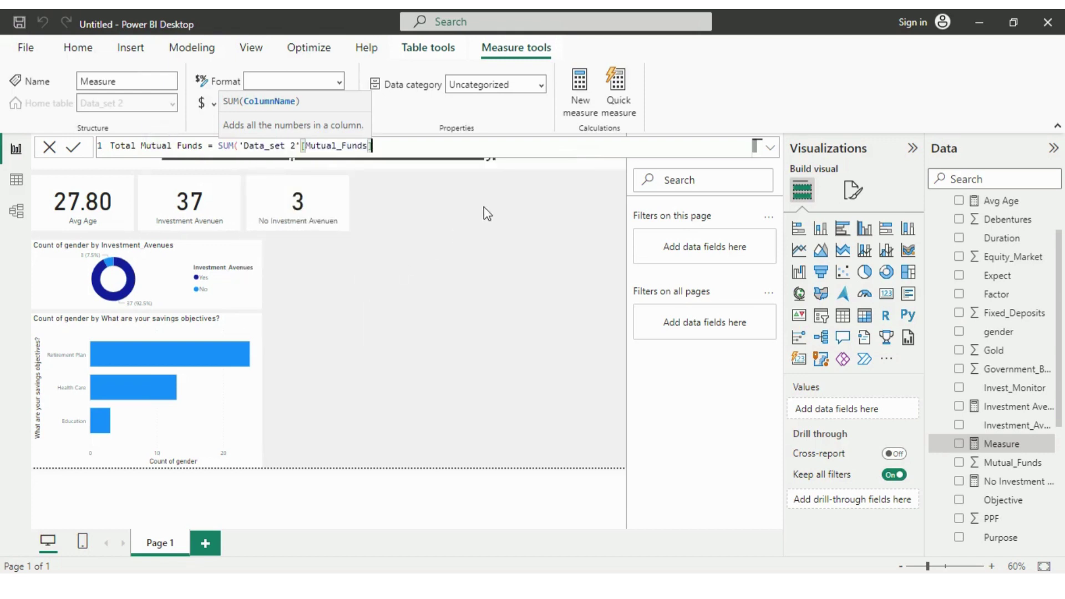
{"action": "type", "text": ")"}
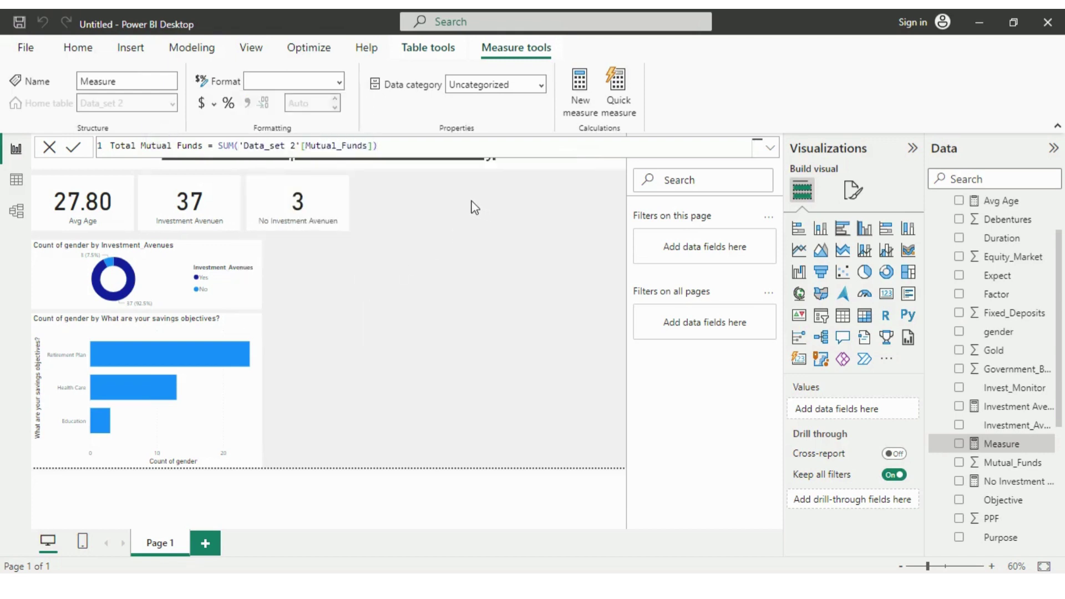
{"action": "key", "text": "Return"}
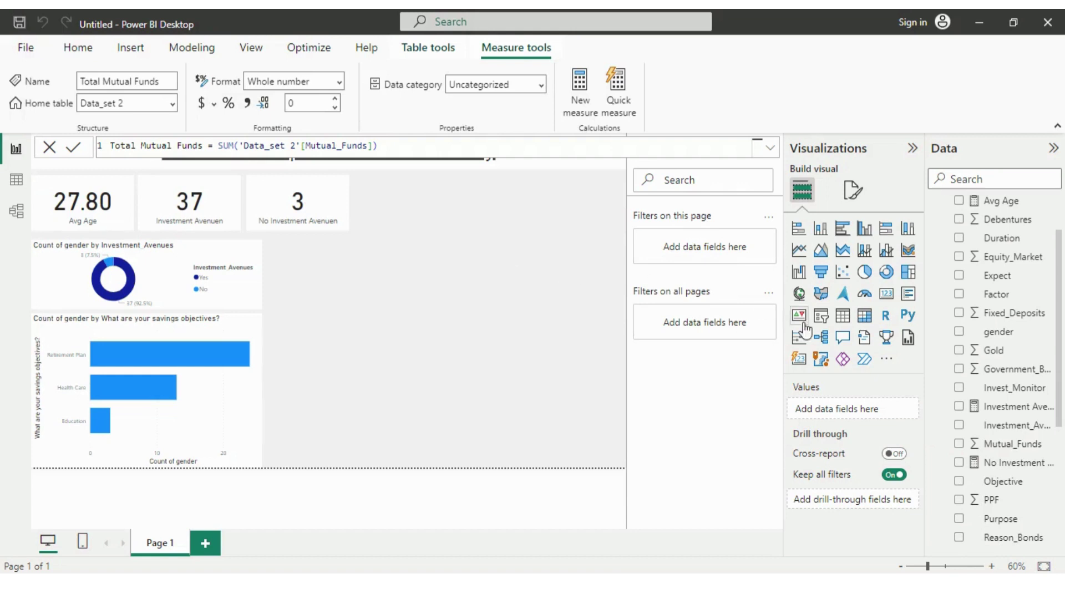
Create a measure in Data_set 2 defined as Total PPF Investments = SUM('Data_set 2'[PPF]).
{"action": "right_click", "coordinate": [997, 501]}
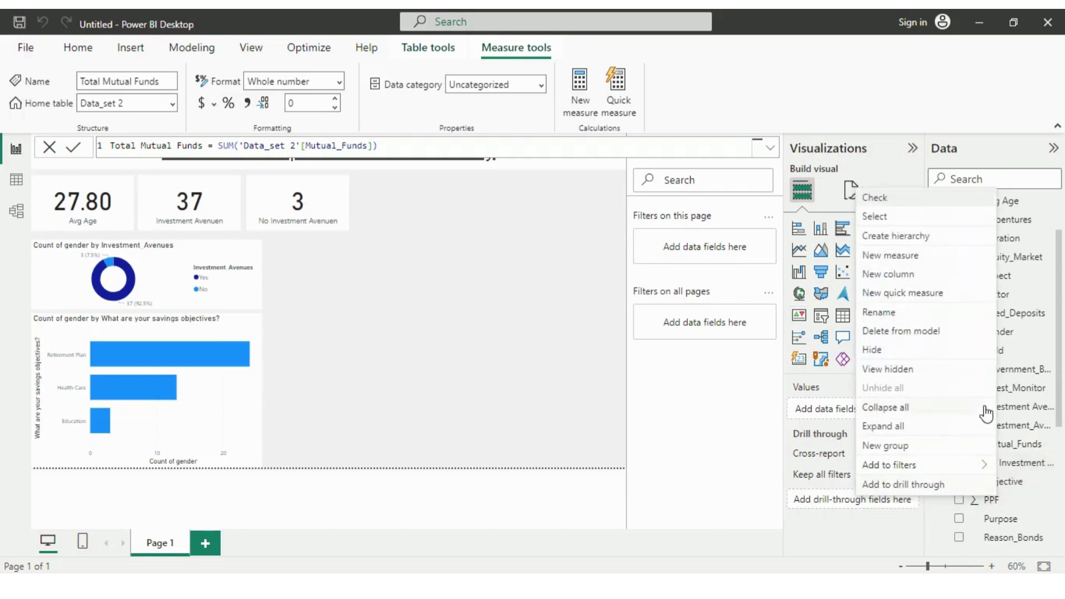
{"action": "left_click", "coordinate": [924, 255]}
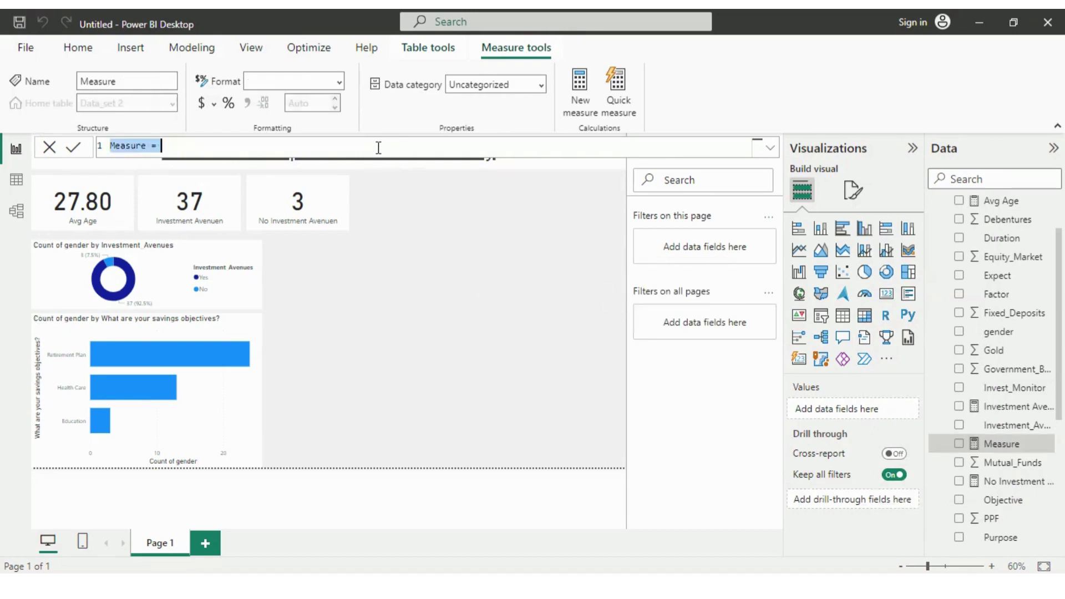
{"action": "key", "text": "BackSpace"}
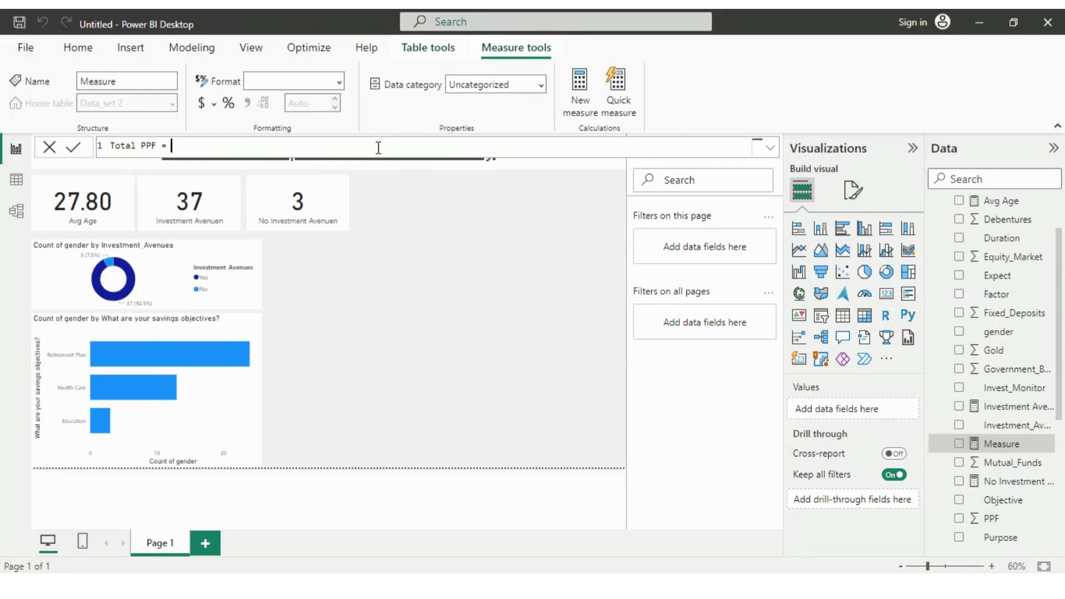
{"action": "type", "text": "Total PPF = S"}
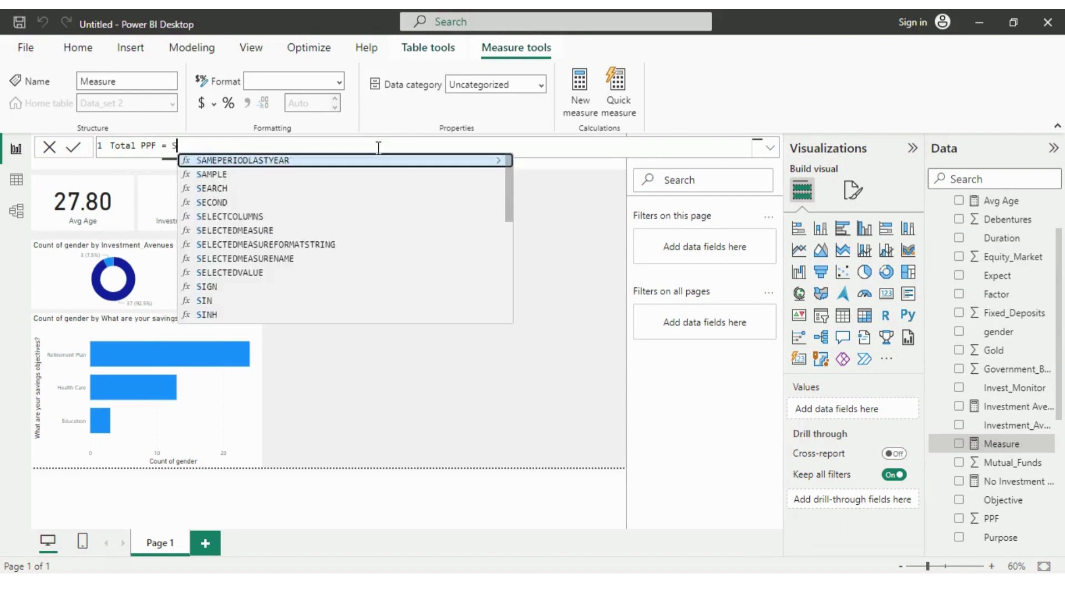
{"action": "type", "text": "UM("}
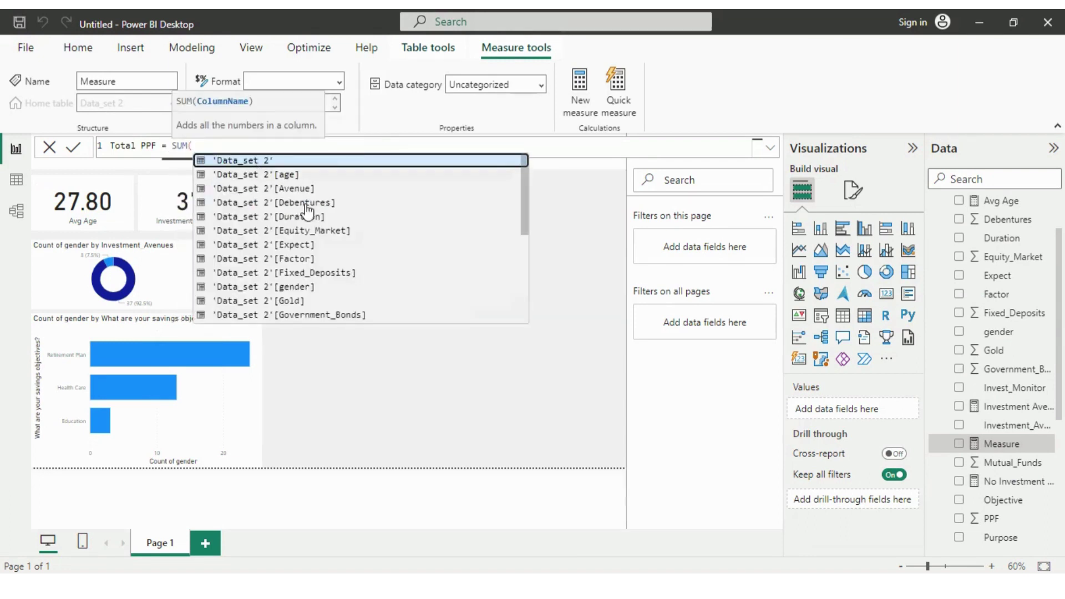
{"action": "left_click_drag", "start_coordinate": [524, 218], "coordinate": [529, 315]}
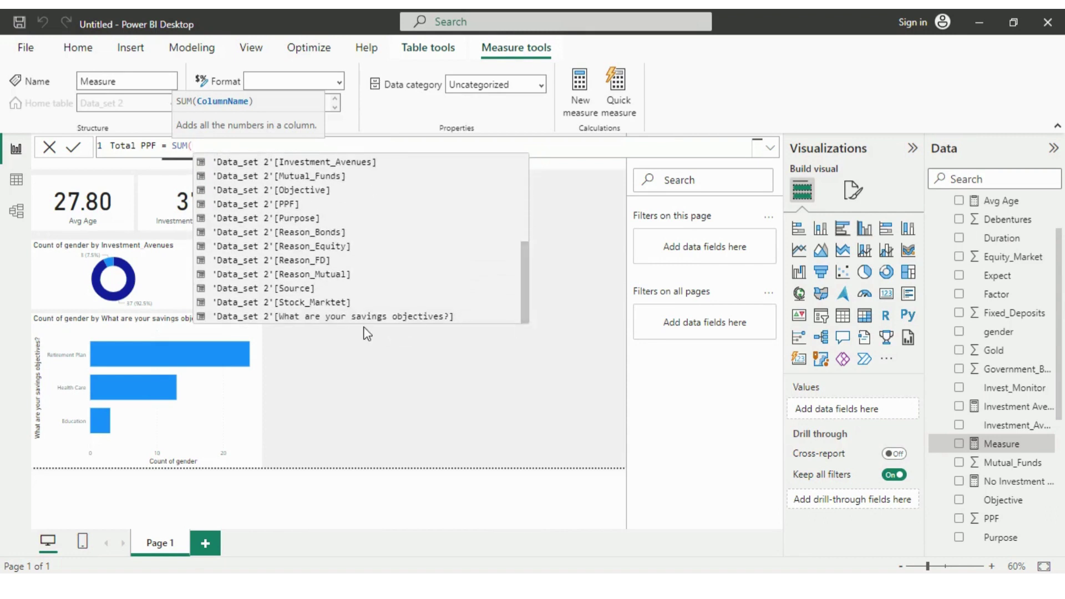
{"action": "left_click", "coordinate": [309, 205]}
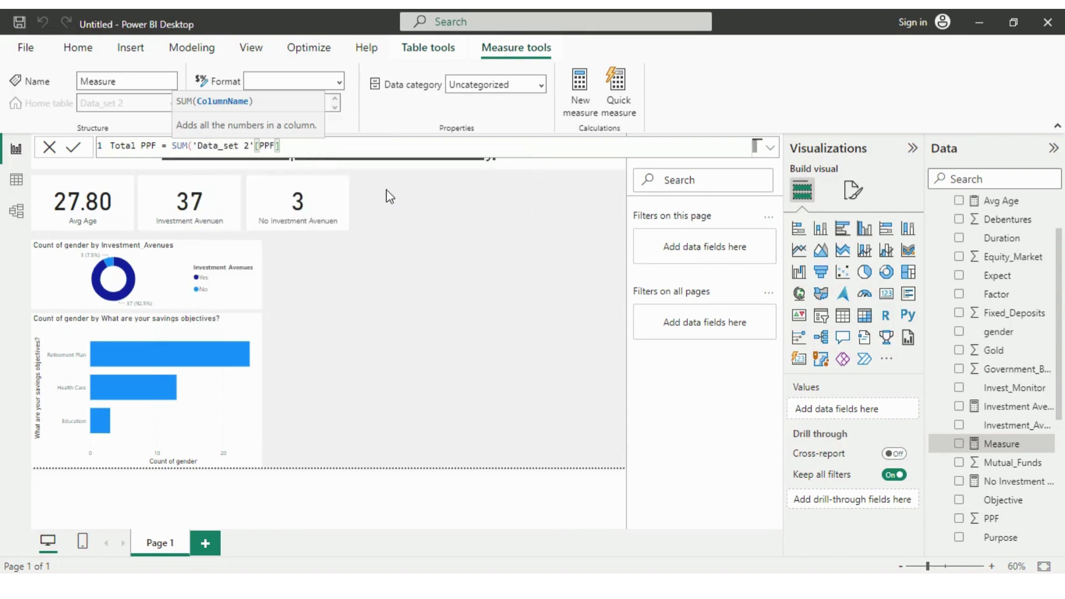
{"action": "type", "text": ")"}
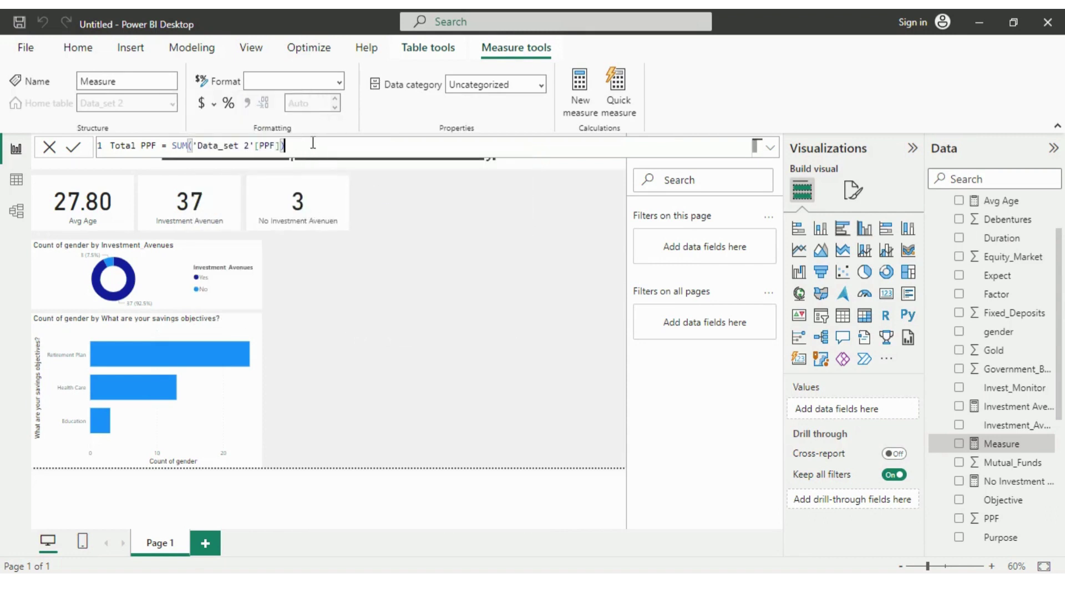
{"action": "left_click", "coordinate": [162, 145]}
{"action": "type", "text": "Inv"}
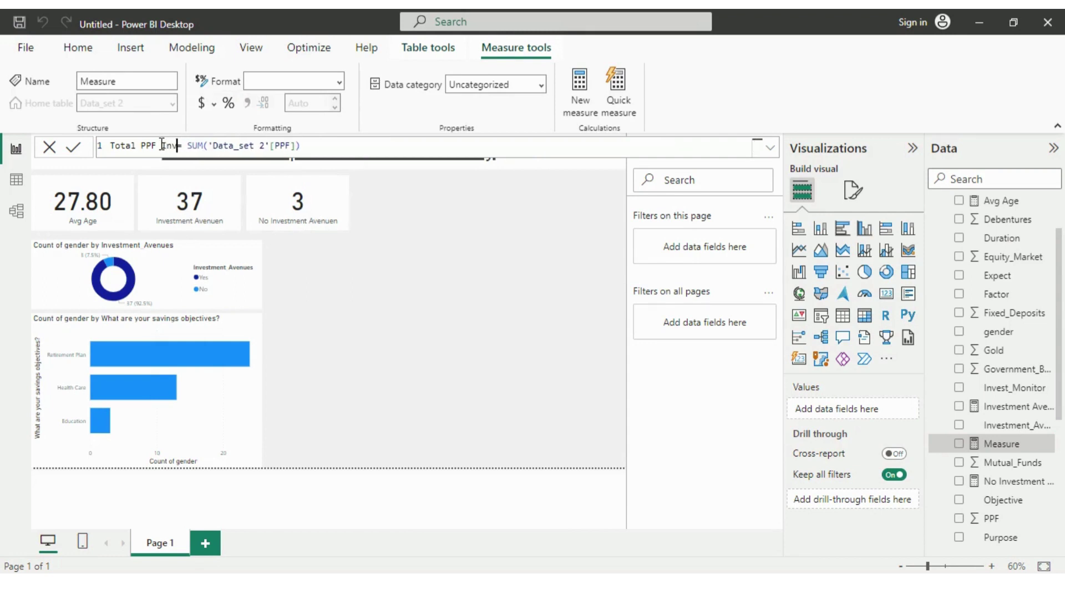
{"action": "type", "text": "estments"}
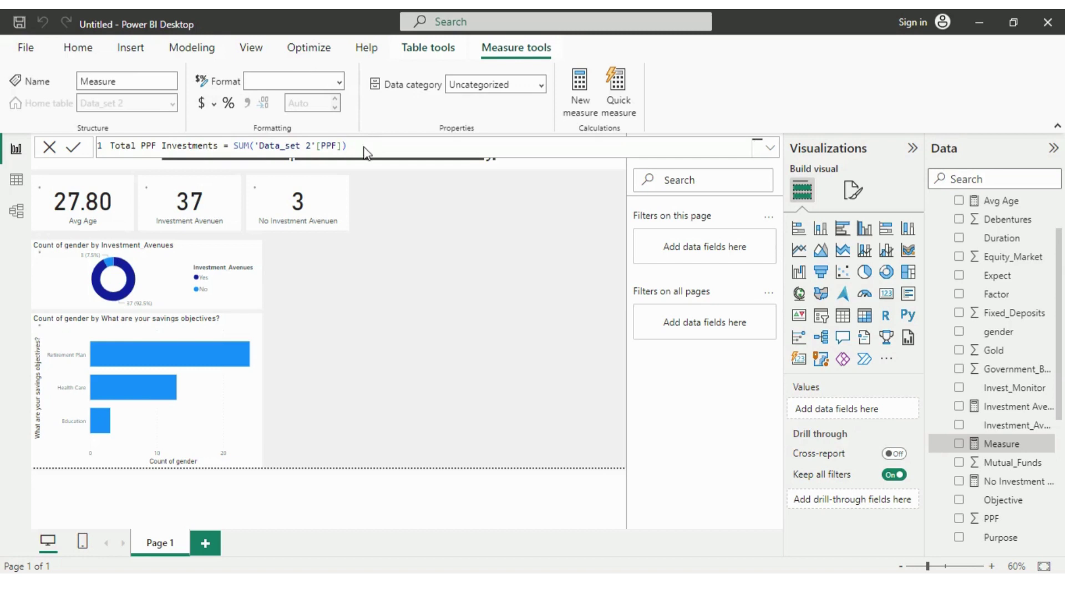
Commit the Total PPF Investments measure formula and look over the total measures in Data_set 2.
{"action": "key", "text": "Return"}
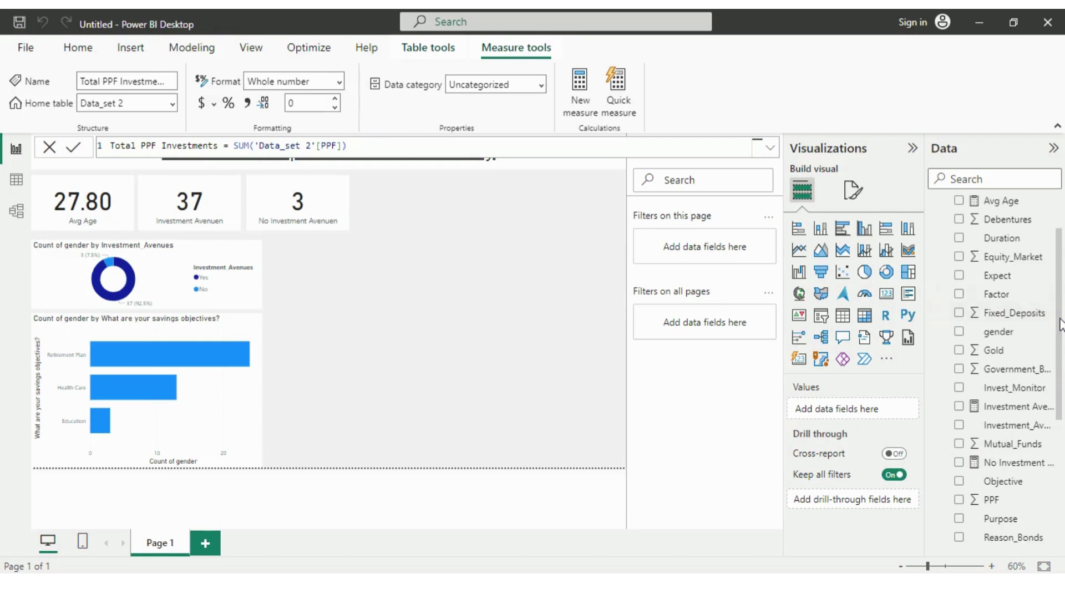
{"action": "left_click_drag", "start_coordinate": [1060, 319], "coordinate": [1063, 479]}
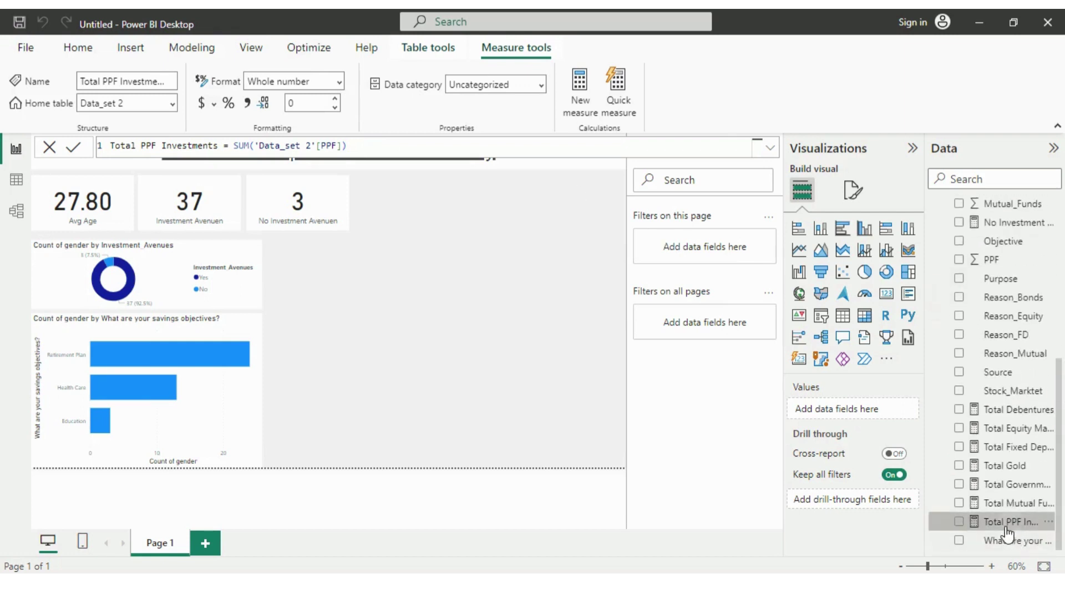
{"action": "right_click", "coordinate": [1008, 509]}
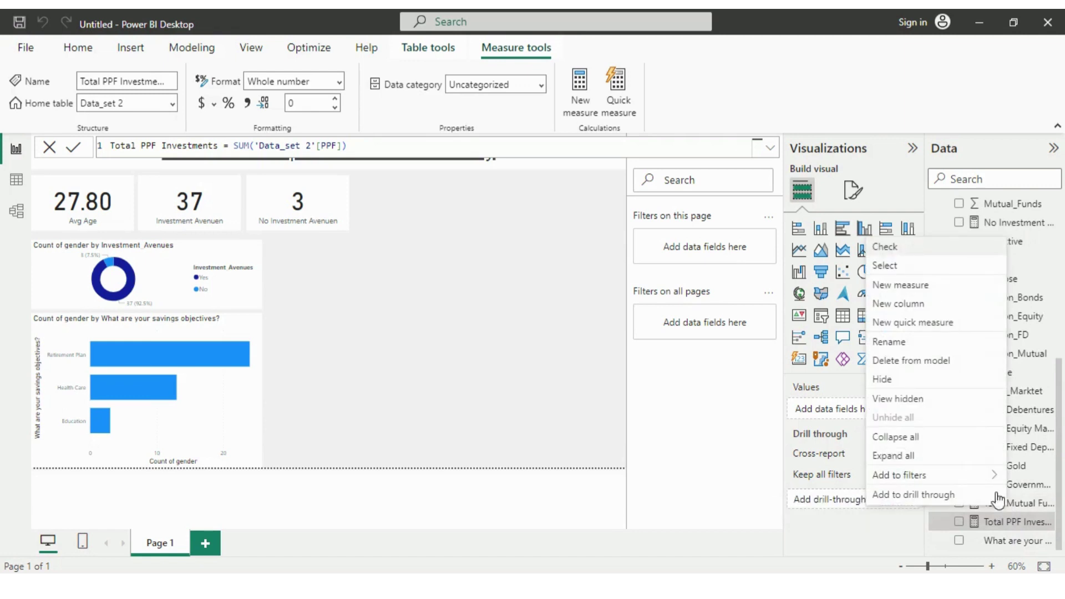
{"action": "left_click", "coordinate": [940, 344]}
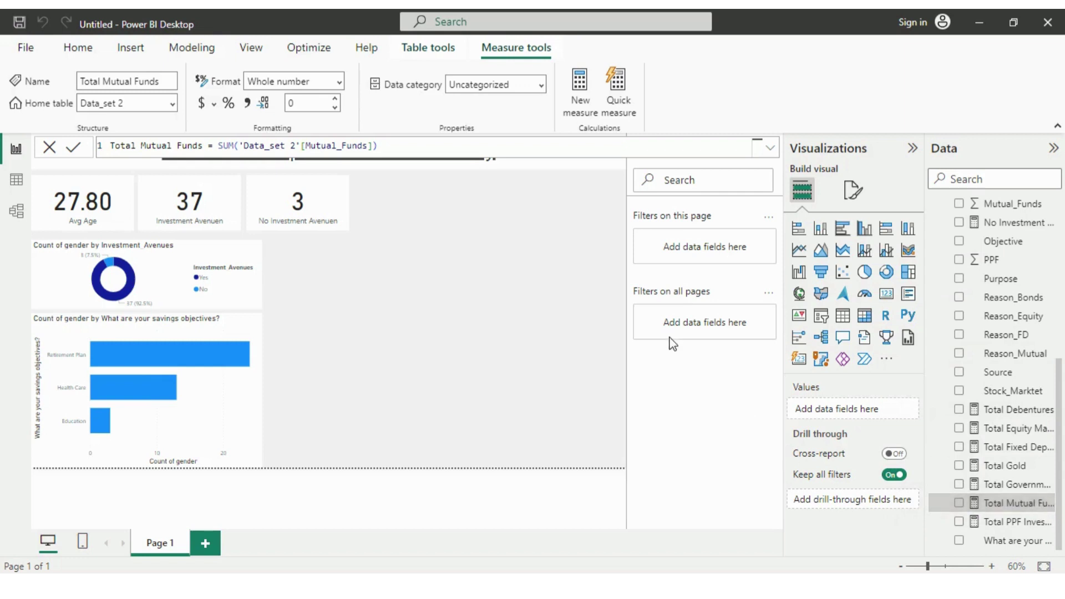
Add a donut chart to the page and size it to fill the empty area beside the existing charts, leaving a small gap.
{"action": "left_click", "coordinate": [448, 327]}
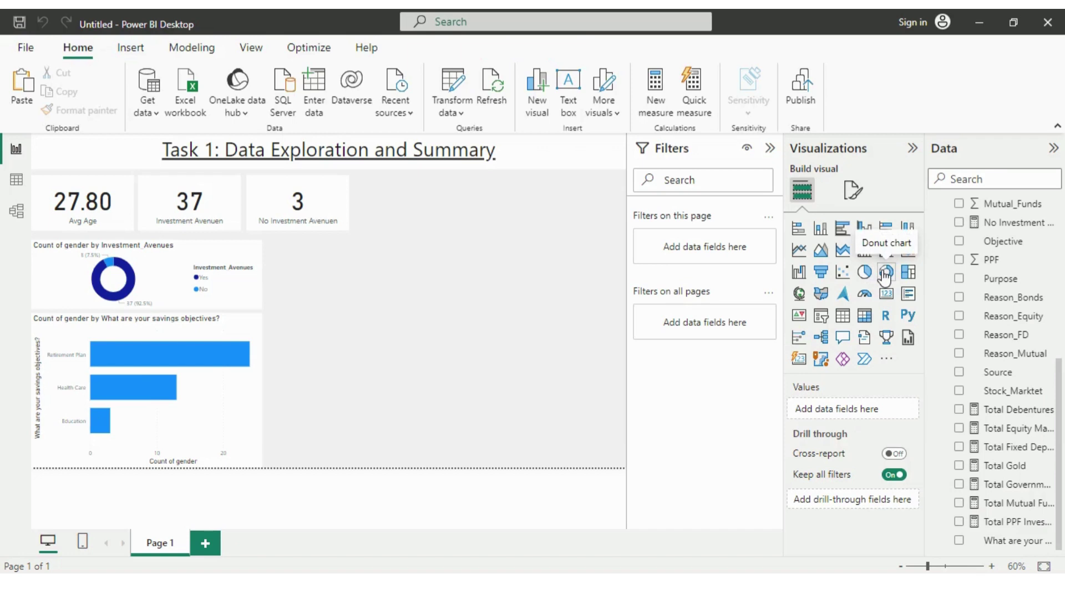
{"action": "left_click", "coordinate": [886, 273]}
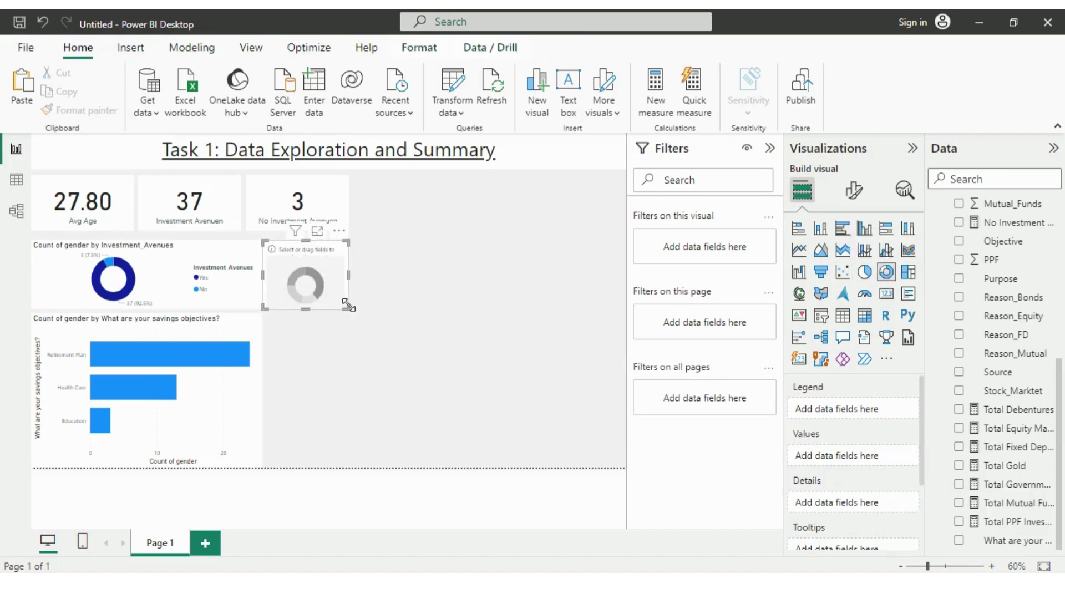
{"action": "left_click_drag", "start_coordinate": [348, 305], "coordinate": [618, 465]}
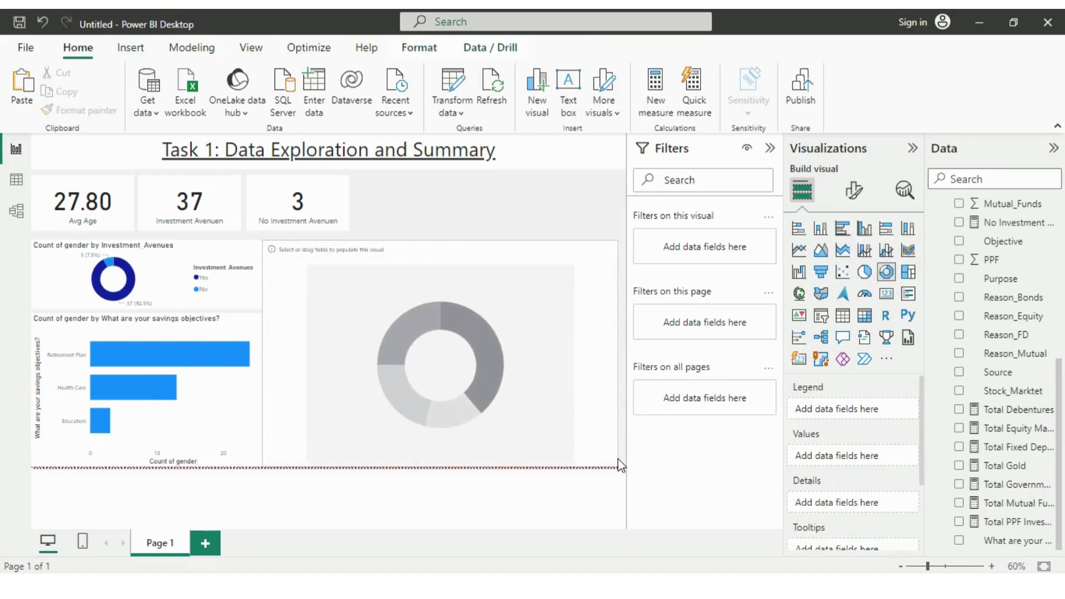
{"action": "left_click_drag", "start_coordinate": [533, 431], "coordinate": [555, 426]}
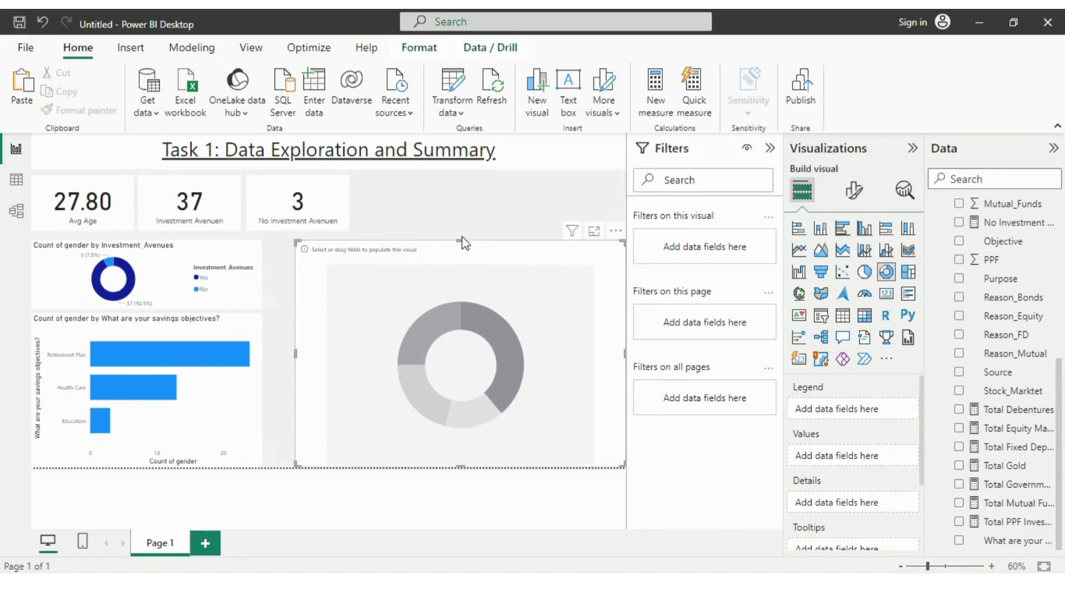
{"action": "left_click_drag", "start_coordinate": [295, 353], "coordinate": [331, 358]}
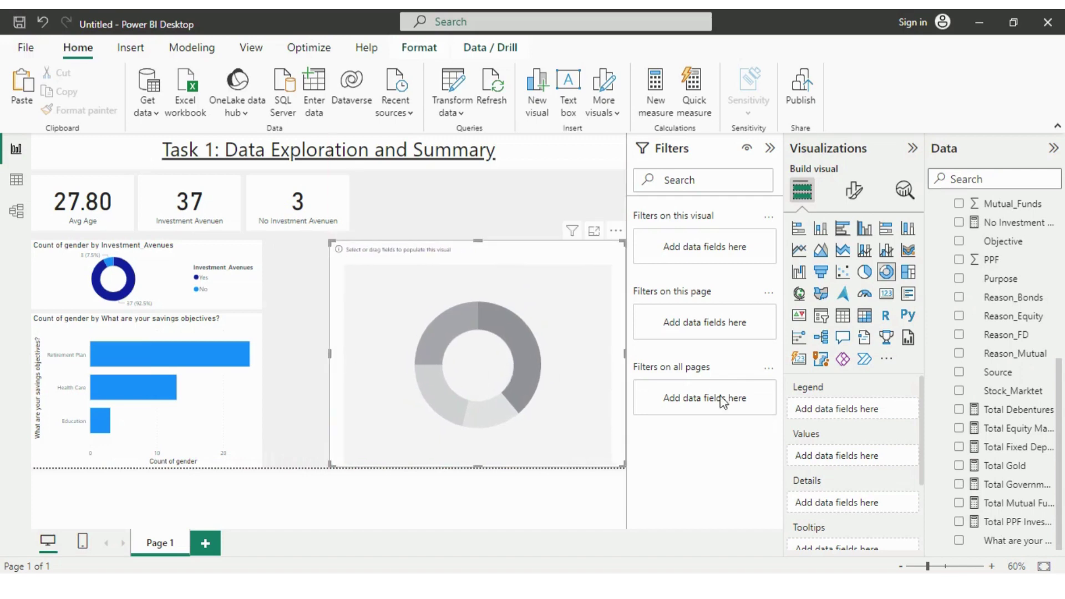
Add the total measures for Debentures, Equity Market, Fixed Deposits, Gold, Government Bonds, Mutual Funds and PPF Investments as values of the donut chart.
{"action": "left_click", "coordinate": [959, 409]}
{"action": "left_click", "coordinate": [959, 429]}
{"action": "left_click", "coordinate": [959, 447]}
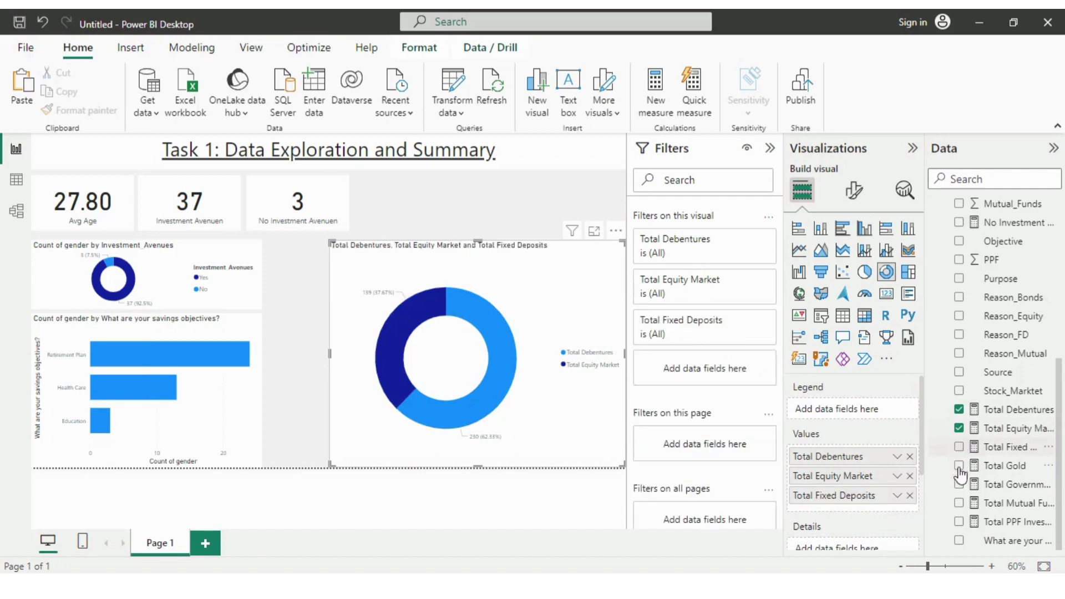
{"action": "left_click", "coordinate": [959, 467]}
{"action": "left_click", "coordinate": [959, 486]}
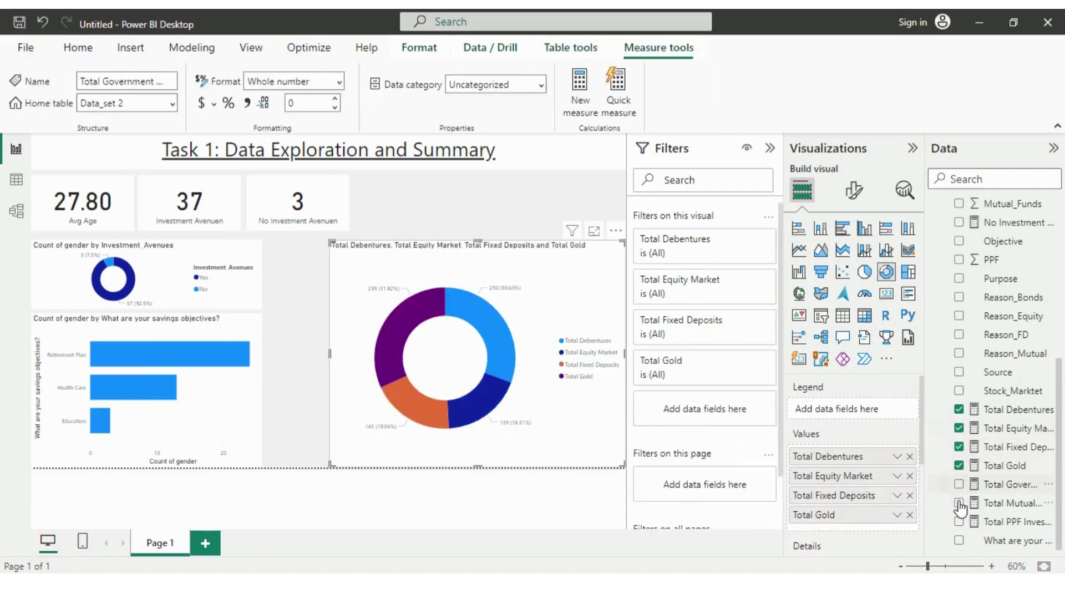
{"action": "left_click", "coordinate": [960, 504]}
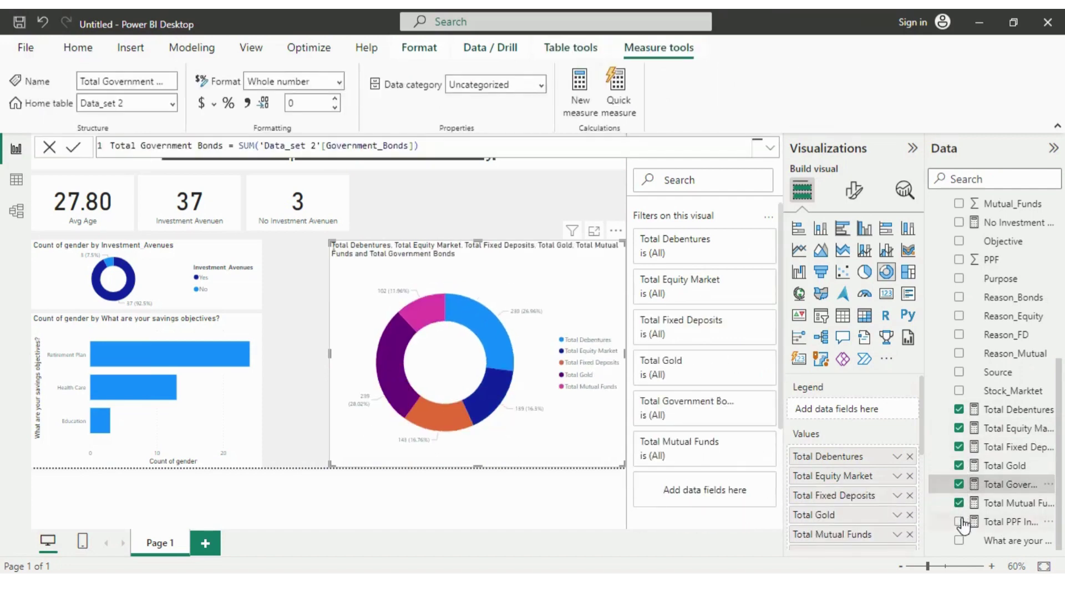
{"action": "left_click", "coordinate": [960, 523]}
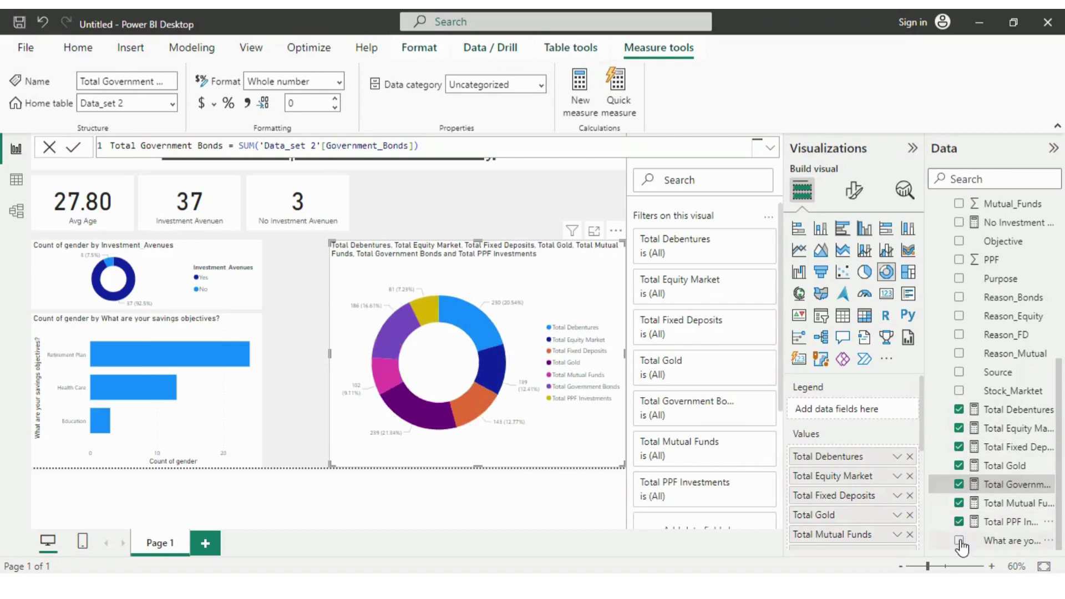
{"action": "left_click", "coordinate": [960, 541]}
{"action": "left_click", "coordinate": [960, 541]}
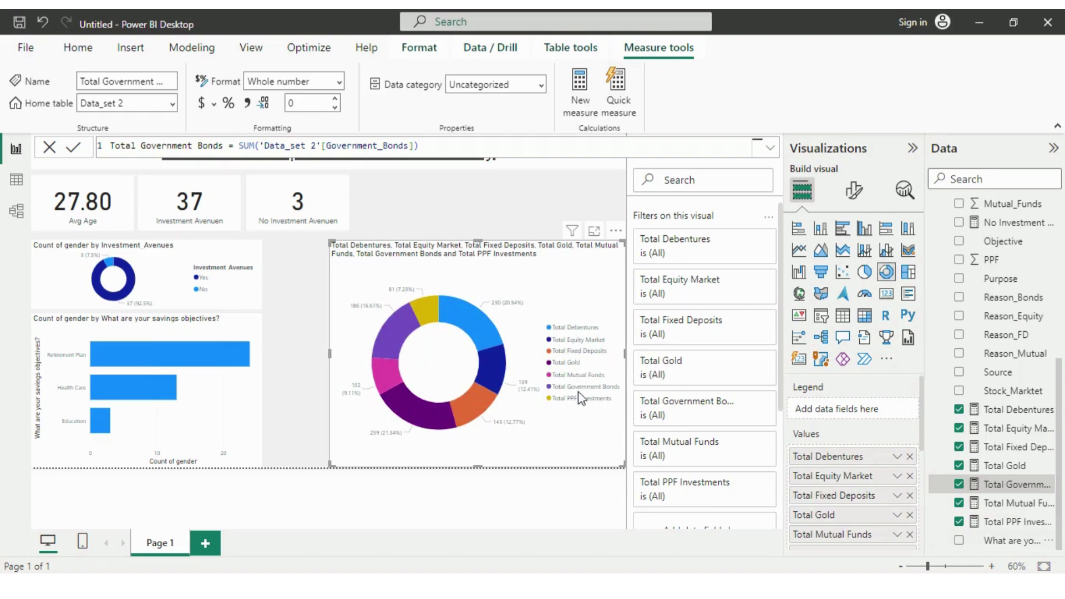
Rename the Total Debentures value of the donut chart as Total Debentures Investment.
{"action": "double_click", "coordinate": [865, 460]}
{"action": "left_click", "coordinate": [868, 456]}
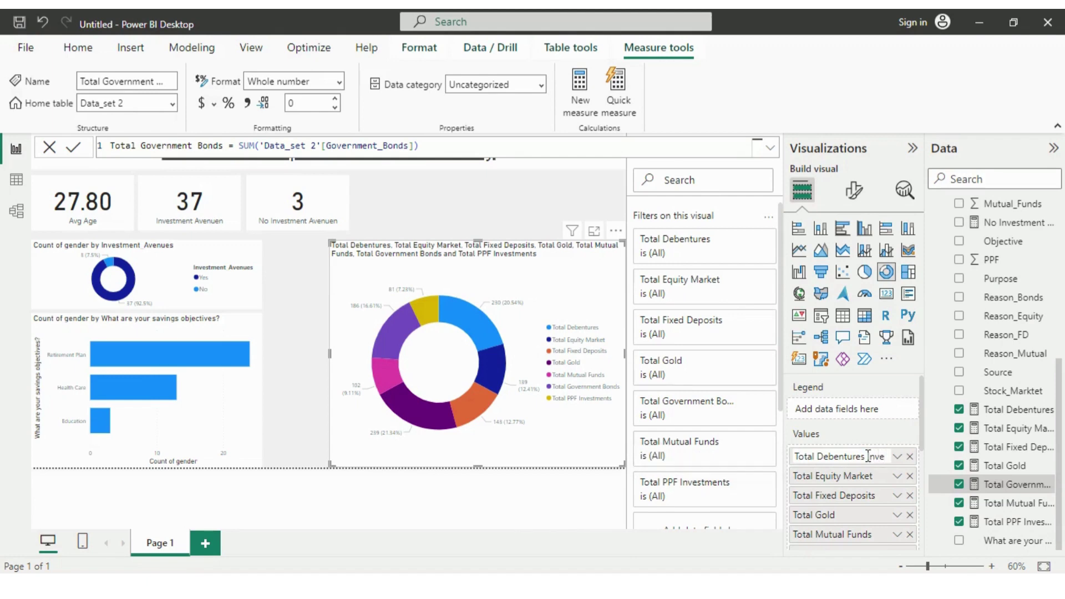
{"action": "type", "text": "Investment"}
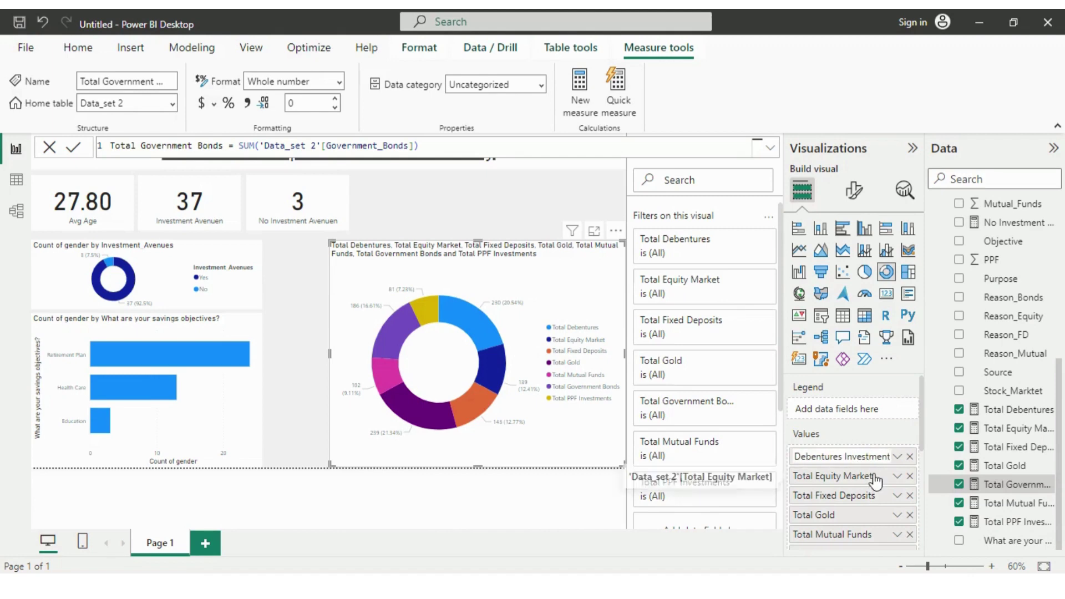
{"action": "key", "text": "Return"}
Rename the Total Equity Market value of the donut chart as Total Equity Market Investment.
{"action": "double_click", "coordinate": [855, 475]}
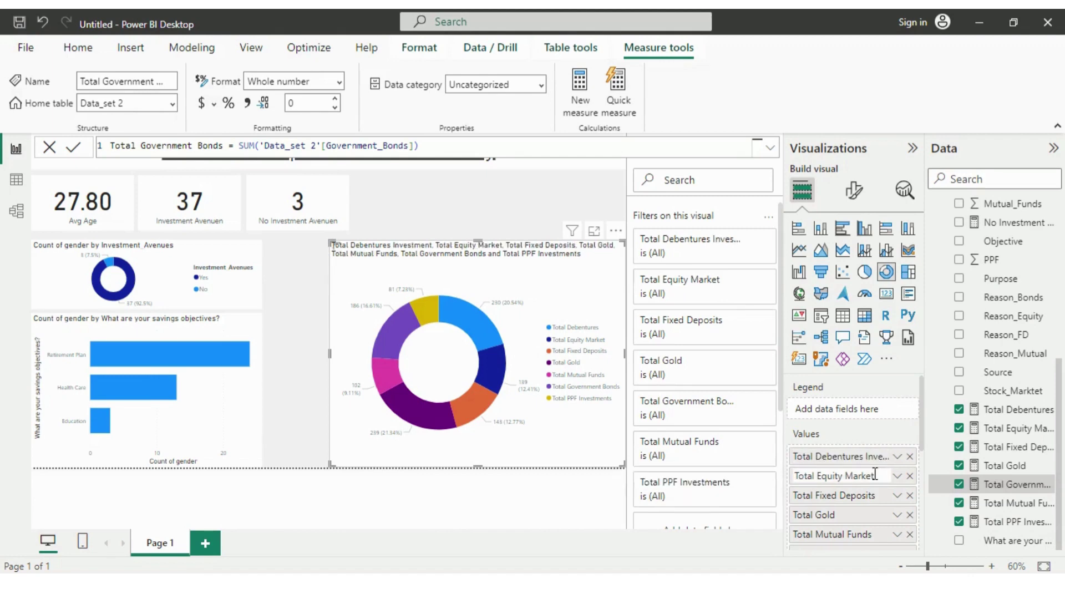
{"action": "double_click", "coordinate": [876, 475]}
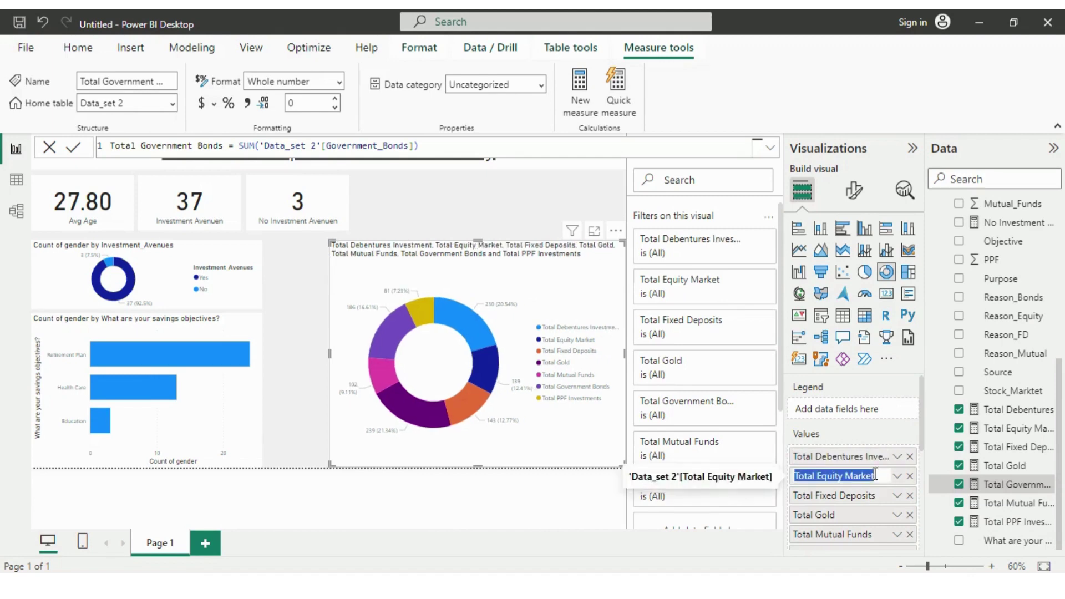
{"action": "key", "text": "BackSpace"}
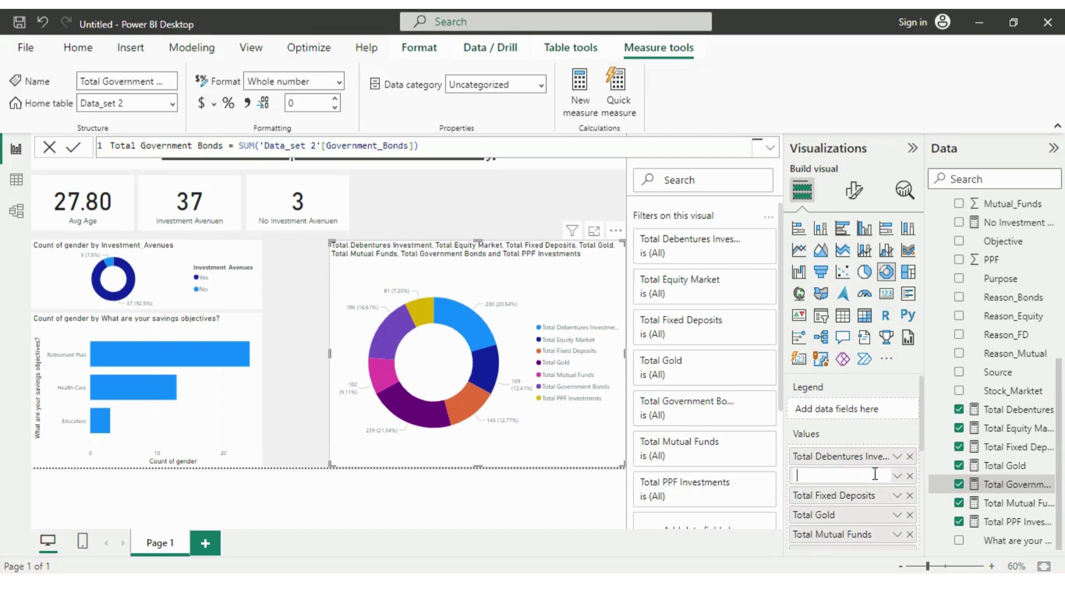
{"action": "key", "text": "ctrl+z"}
{"action": "left_click", "coordinate": [875, 475]}
{"action": "type", "text": "Investment"}
{"action": "key", "text": "Return"}
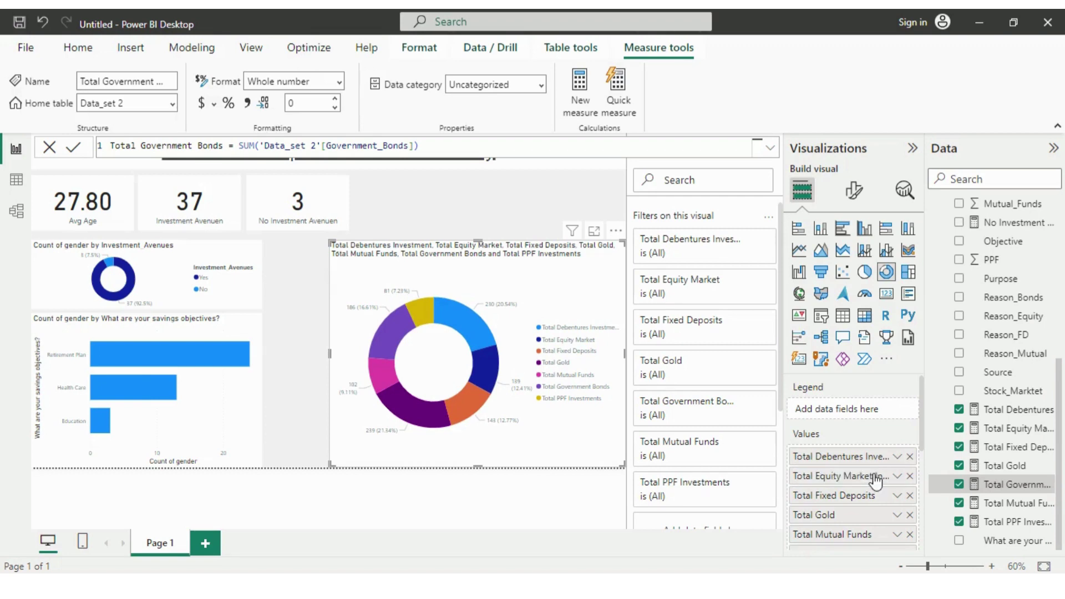
Rename the donut chart's fixed deposits and gold values as Total Fixed Deposits Investment and Total Gold Investment.
{"action": "double_click", "coordinate": [876, 493]}
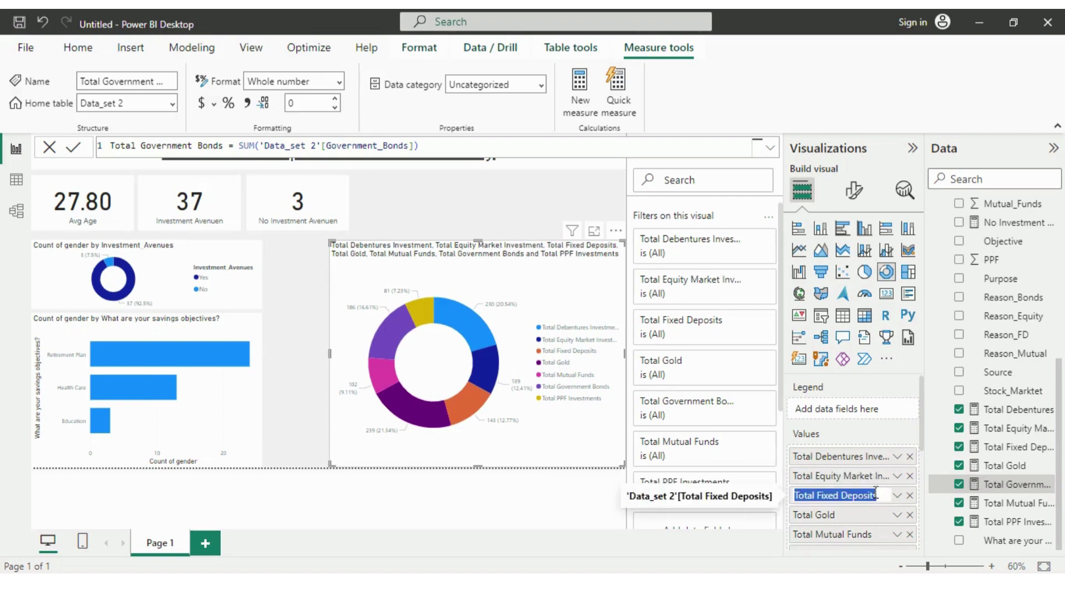
{"action": "left_click", "coordinate": [876, 493]}
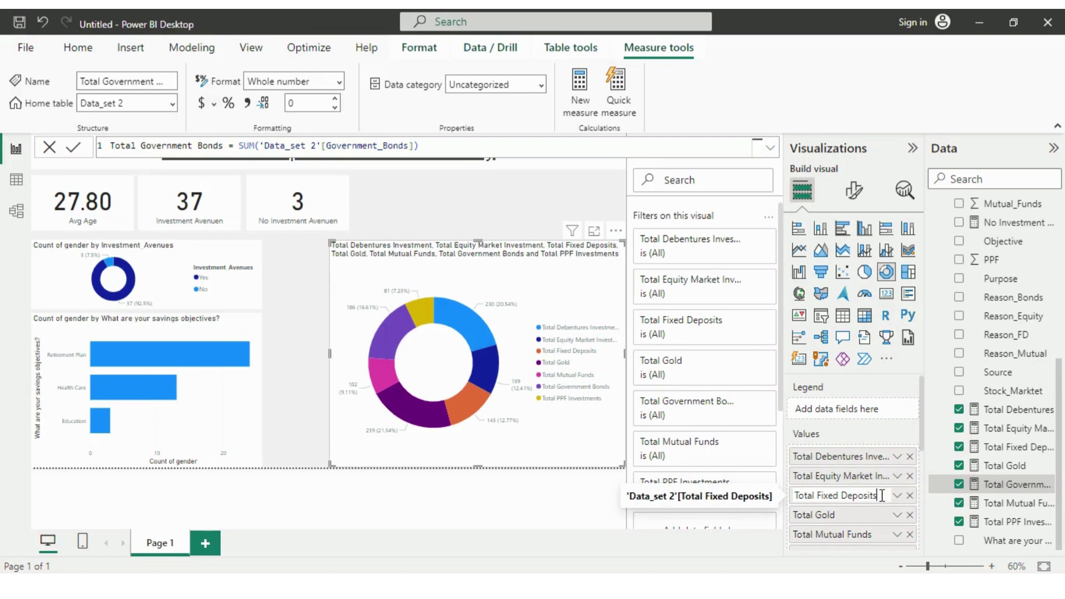
{"action": "type", "text": "Investment"}
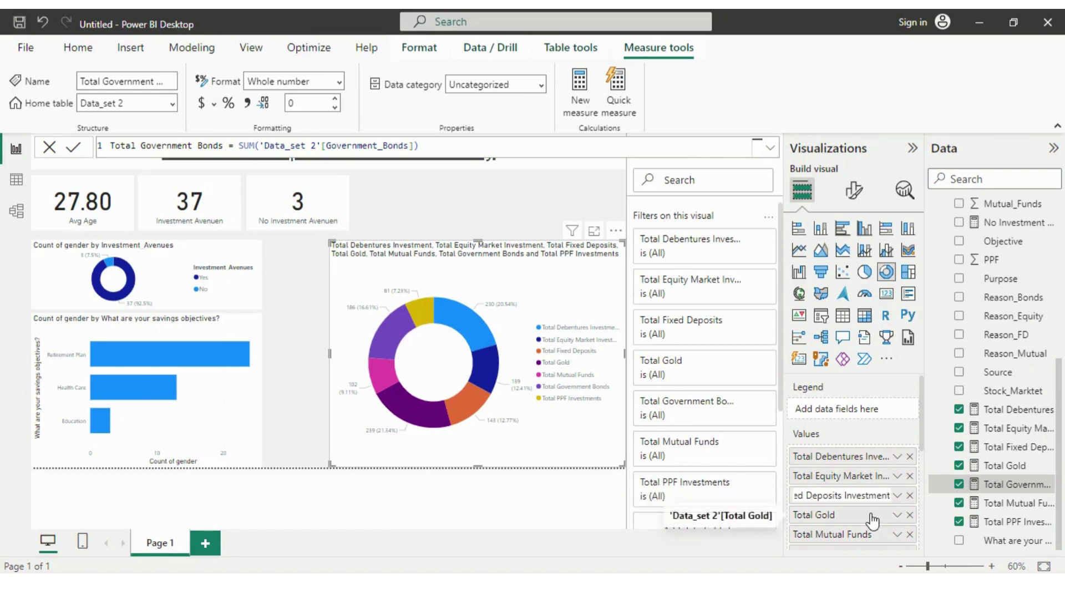
{"action": "left_click", "coordinate": [866, 515]}
{"action": "double_click", "coordinate": [866, 515]}
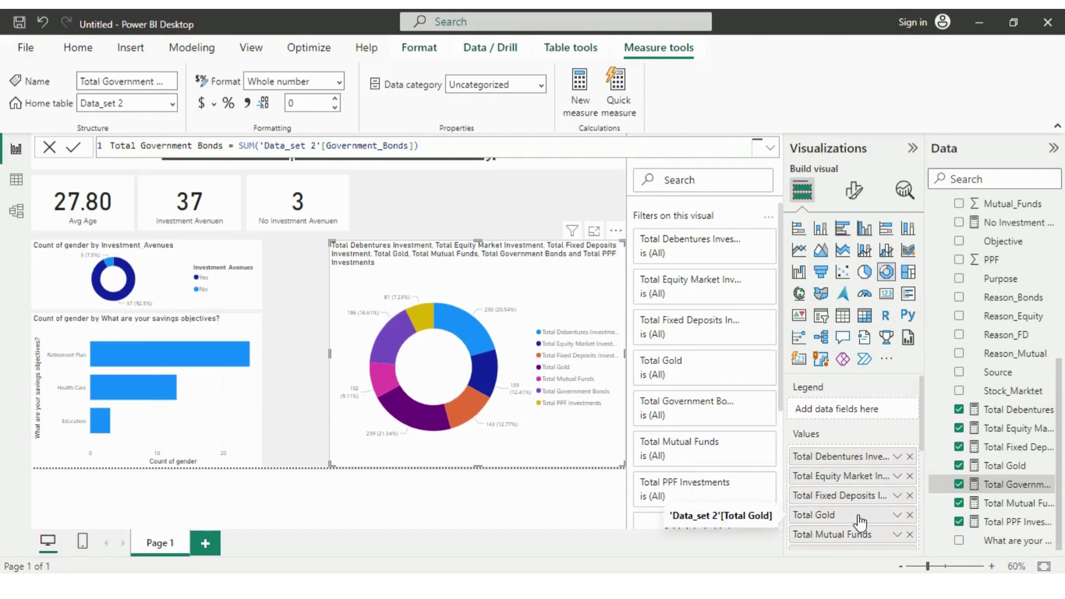
{"action": "left_click", "coordinate": [860, 515]}
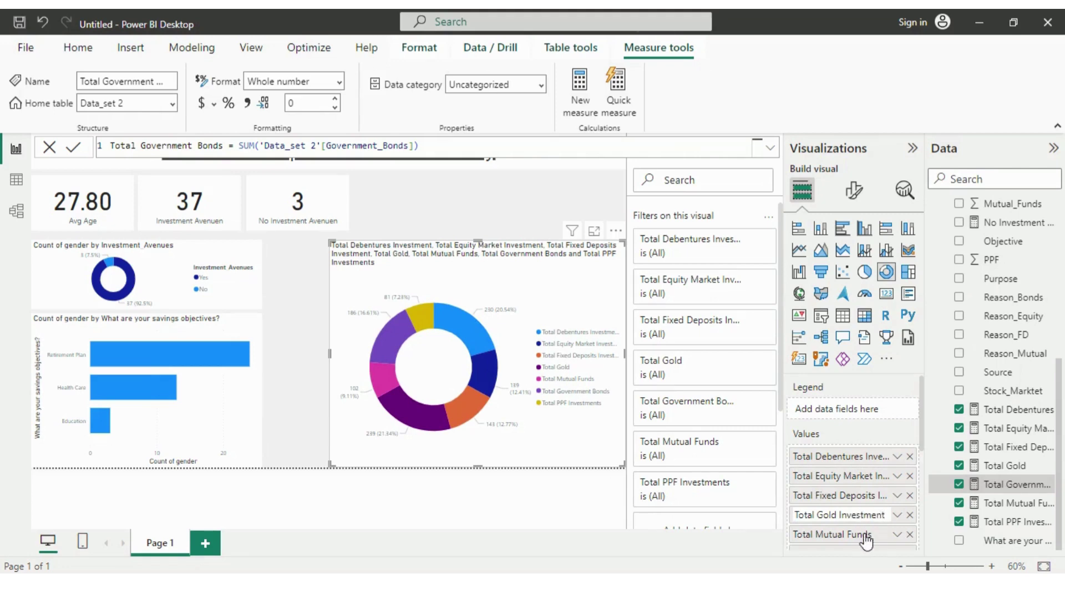
Rename the Total Mutual Funds value of the donut chart as Total Mutual Funds Investment.
{"action": "double_click", "coordinate": [867, 536]}
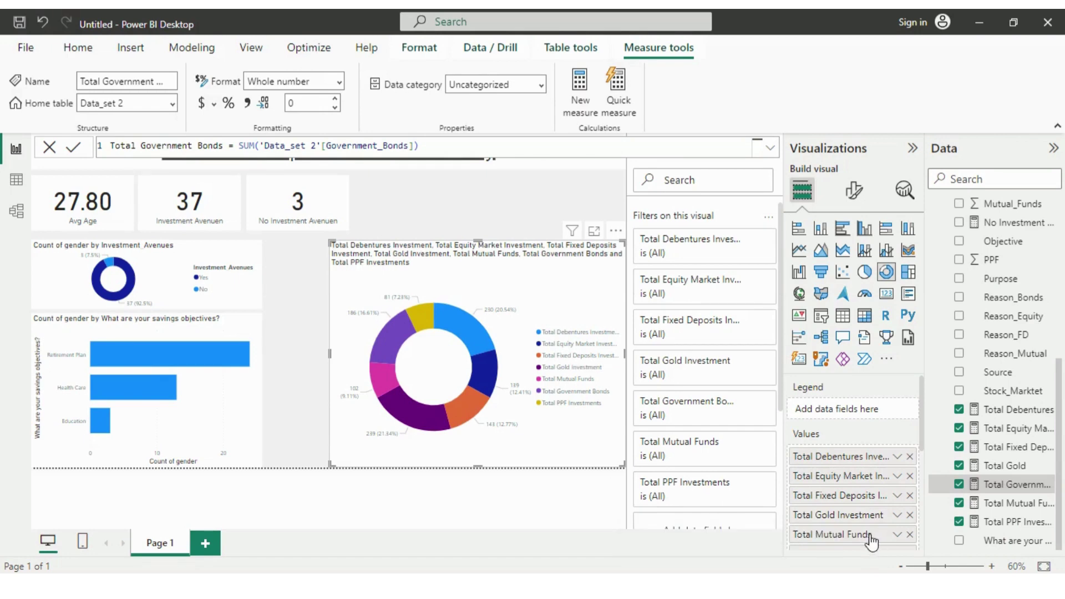
{"action": "key", "text": "BackSpace"}
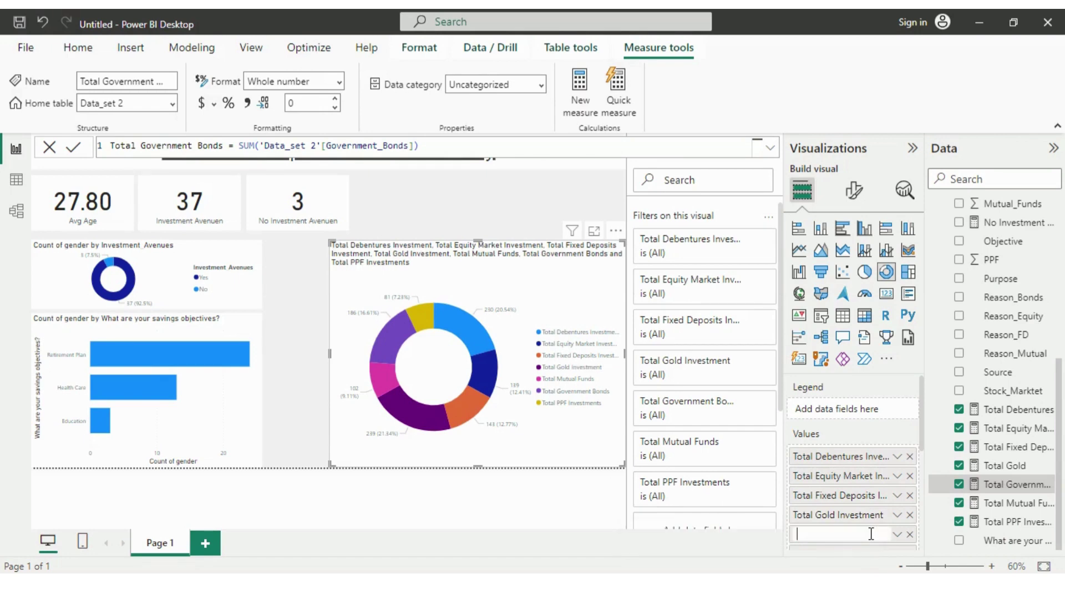
{"action": "key", "text": "ctrl+z"}
{"action": "left_click", "coordinate": [876, 535]}
{"action": "type", "text": "Investment"}
{"action": "scroll", "coordinate": [922, 457], "scroll_direction": "down", "scroll_amount": 5}
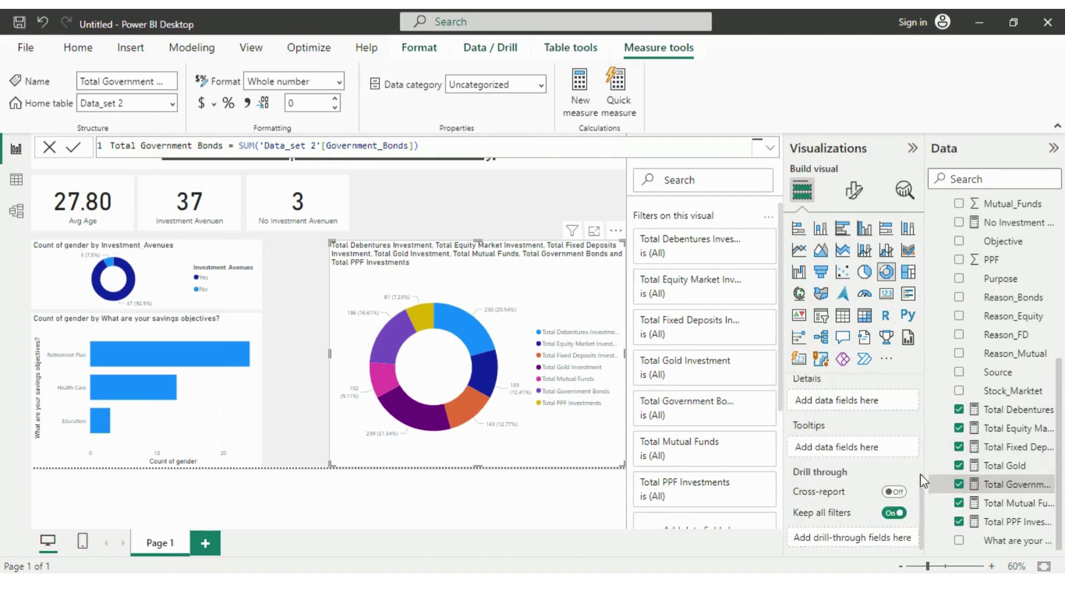
{"action": "scroll", "coordinate": [921, 474], "scroll_direction": "up", "scroll_amount": 5}
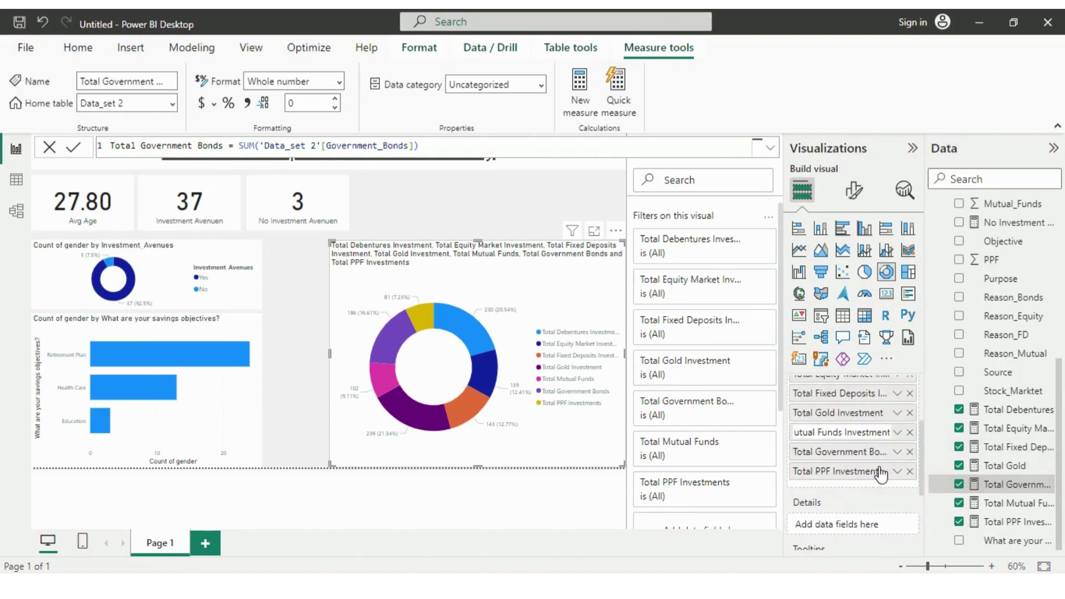
Rename the Total Government Bonds value of the donut chart as Total Government Bonds Inestment.
{"action": "double_click", "coordinate": [881, 451]}
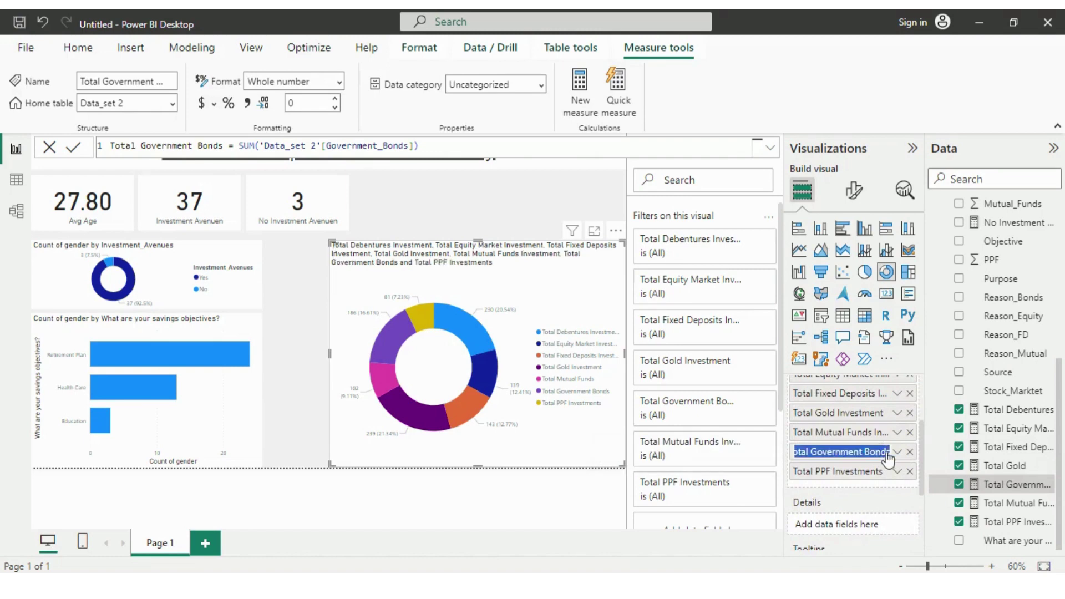
{"action": "scroll", "coordinate": [885, 453], "scroll_direction": "up", "scroll_amount": 2}
{"action": "double_click", "coordinate": [876, 499]}
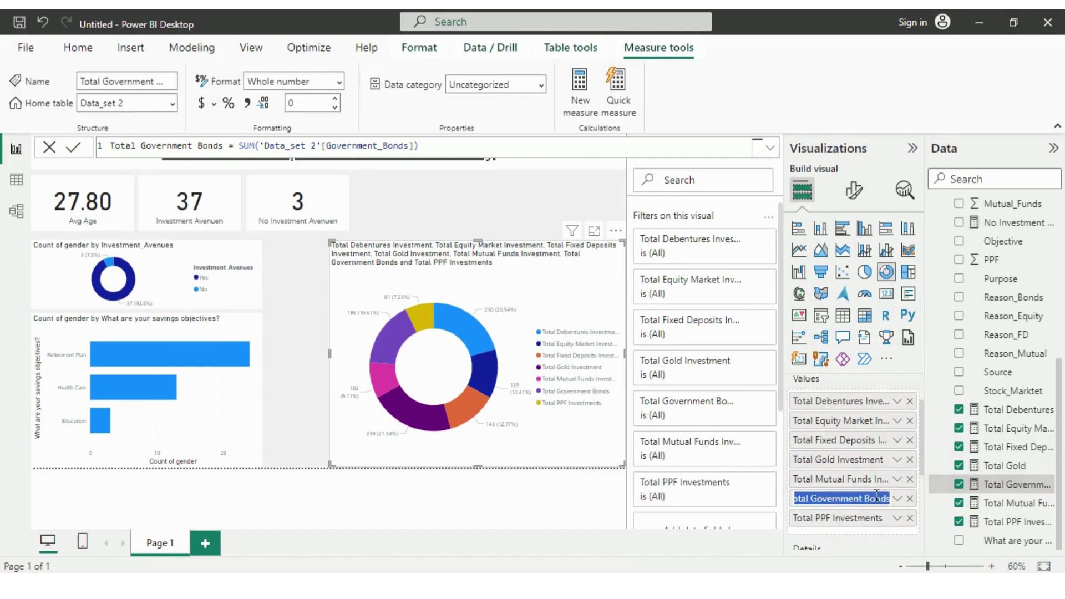
{"action": "left_click", "coordinate": [888, 500]}
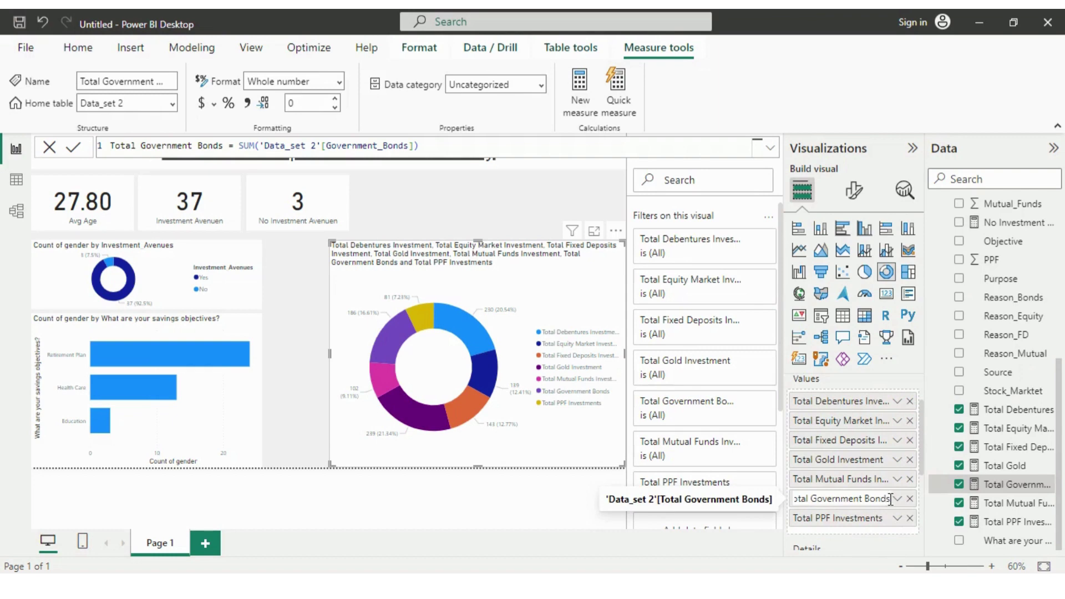
{"action": "type", "text": "Inestm"}
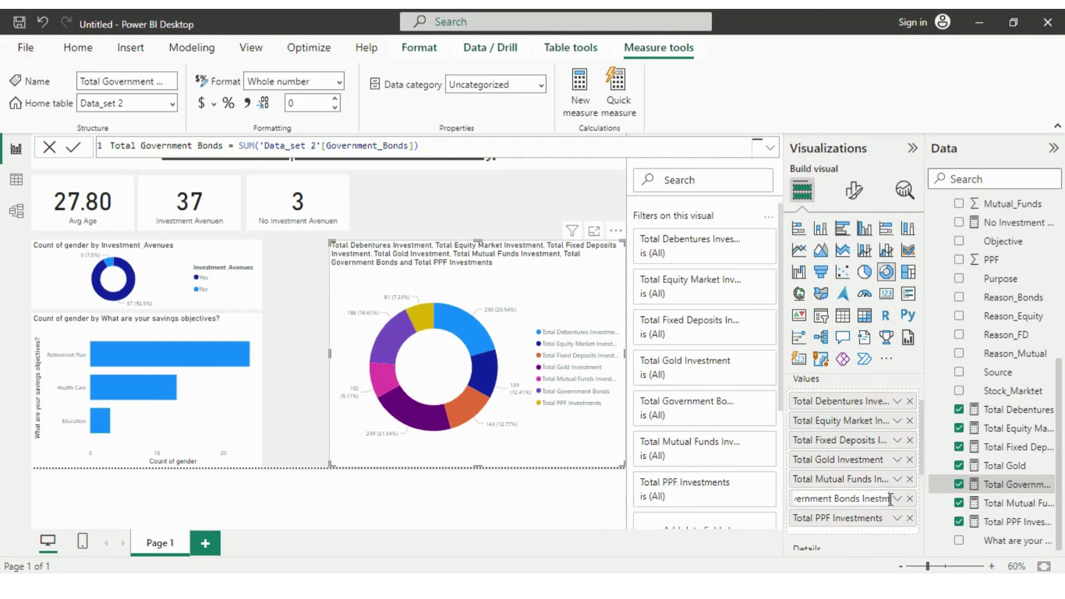
{"action": "type", "text": "ent"}
{"action": "key", "text": "Return"}
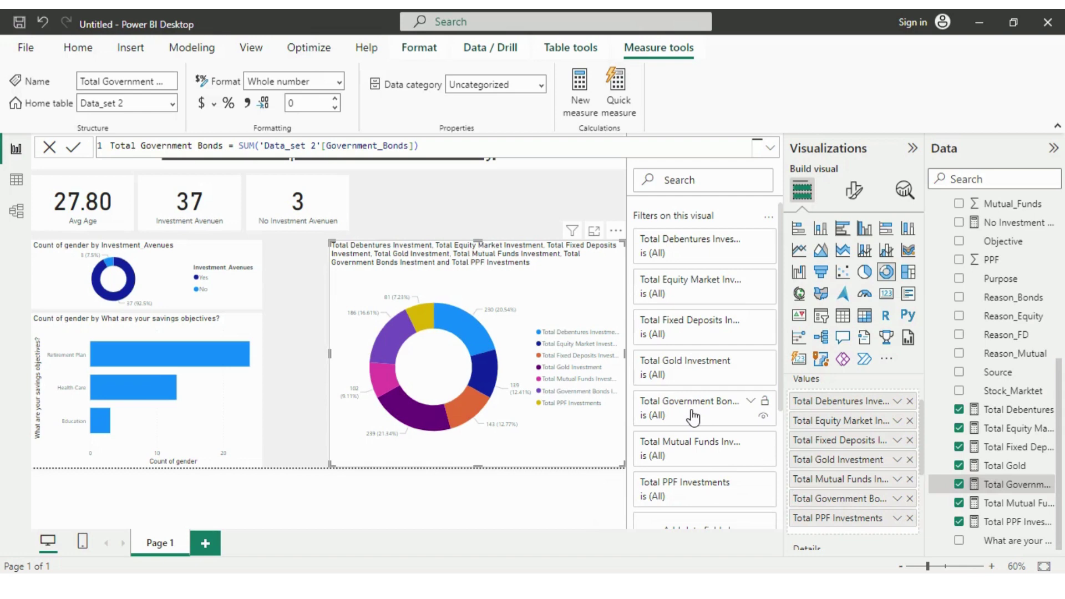
{"action": "left_click_drag", "start_coordinate": [921, 457], "coordinate": [921, 423]}
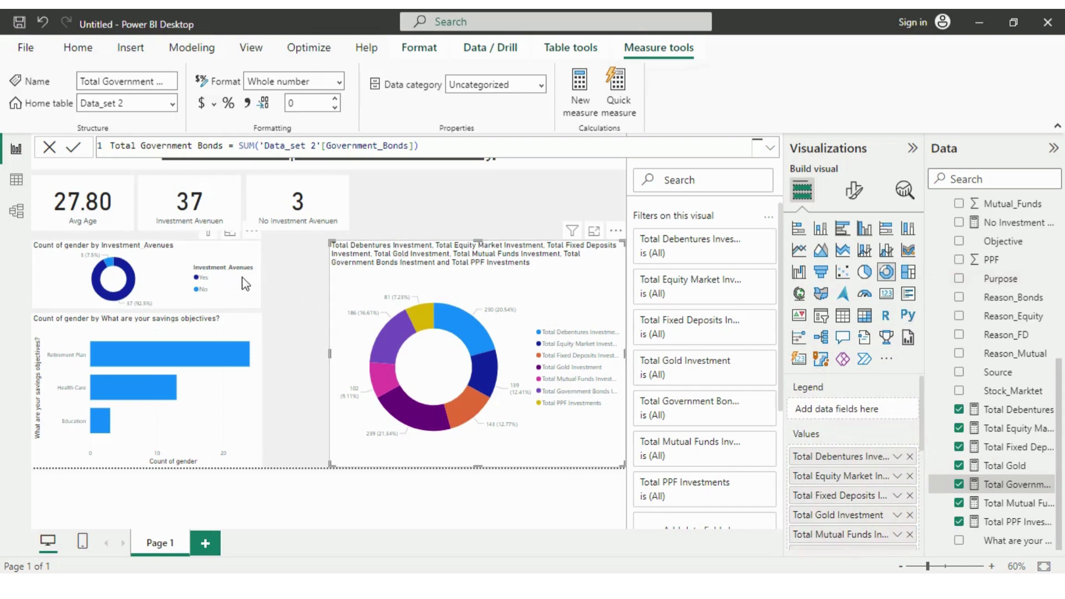
Remove the Investment Avenues donut chart and extend the savings objectives bar chart up to just beneath the cards.
{"action": "left_click", "coordinate": [251, 231]}
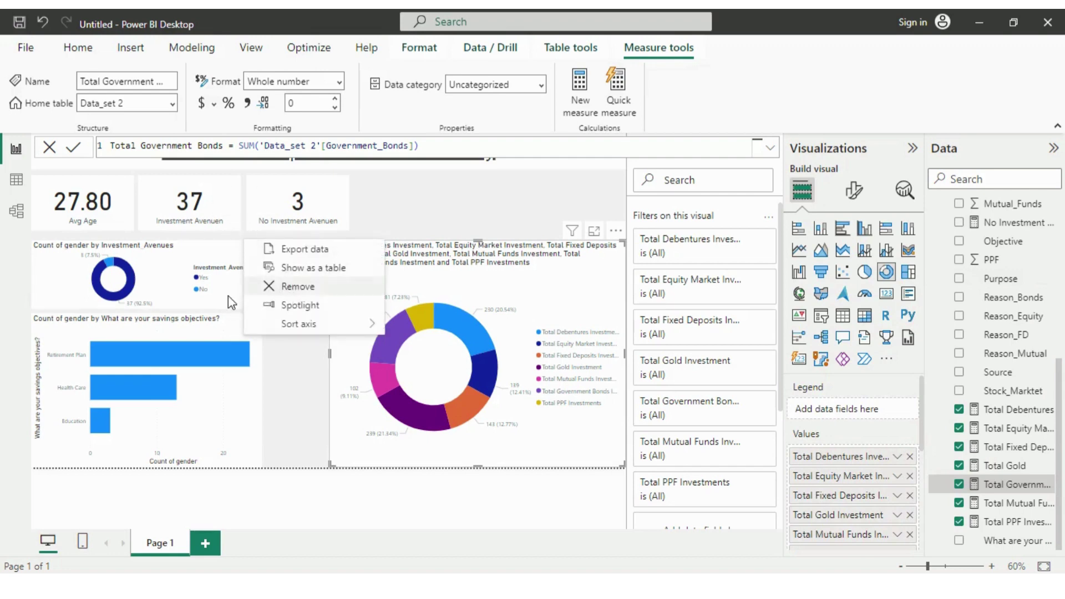
{"action": "left_click", "coordinate": [261, 287]}
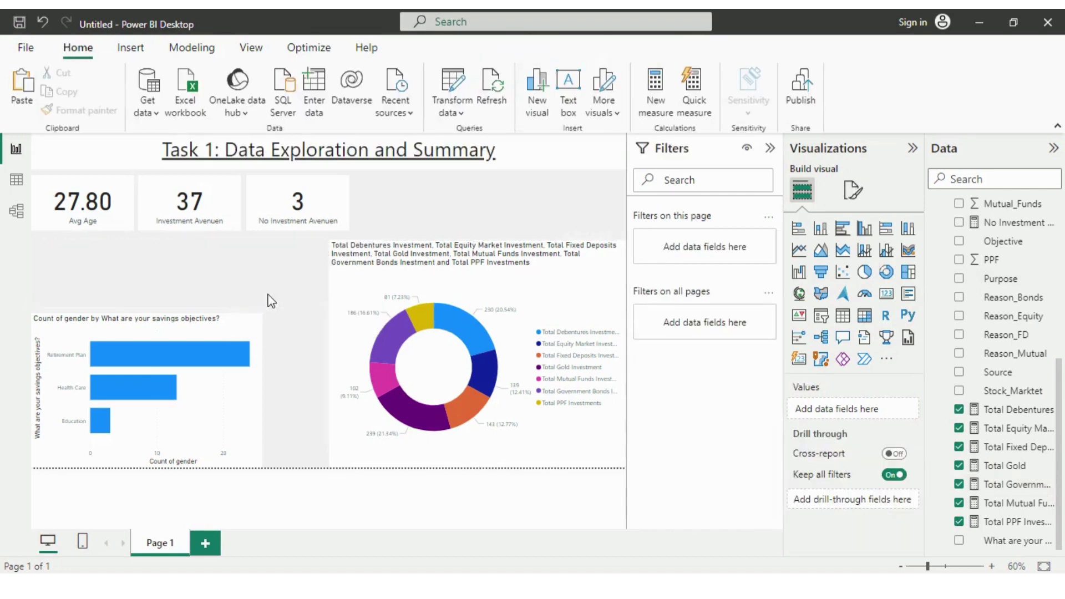
{"action": "left_click", "coordinate": [142, 316]}
{"action": "left_click_drag", "start_coordinate": [141, 313], "coordinate": [147, 245]}
Widen the savings objectives bar chart and narrow the investment totals donut chart so they sit side by side.
{"action": "left_click_drag", "start_coordinate": [262, 353], "coordinate": [344, 354]}
{"action": "left_click", "coordinate": [334, 360]}
{"action": "left_click", "coordinate": [304, 361]}
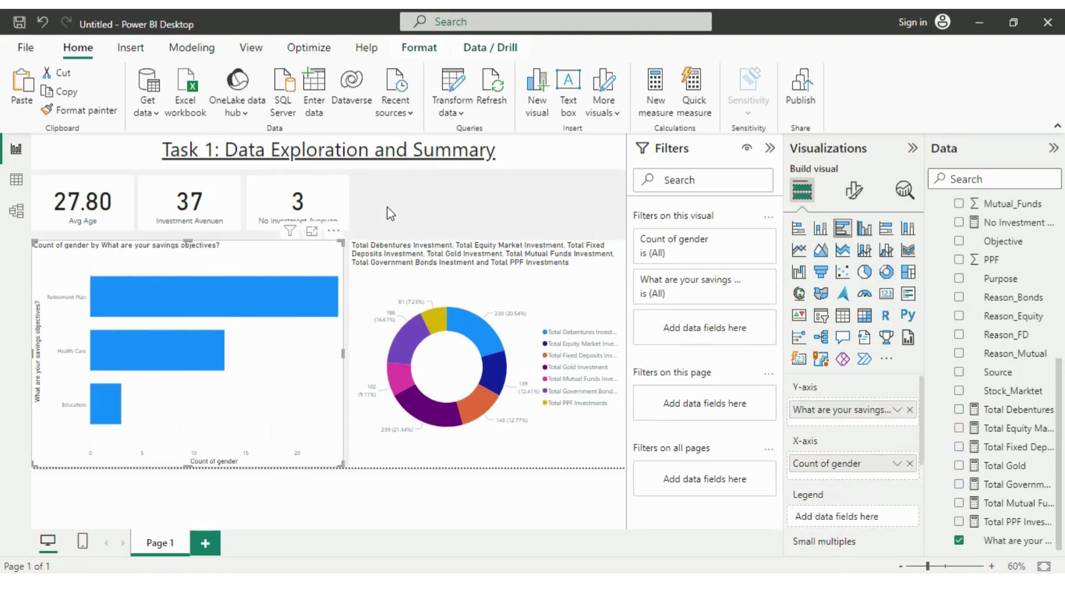
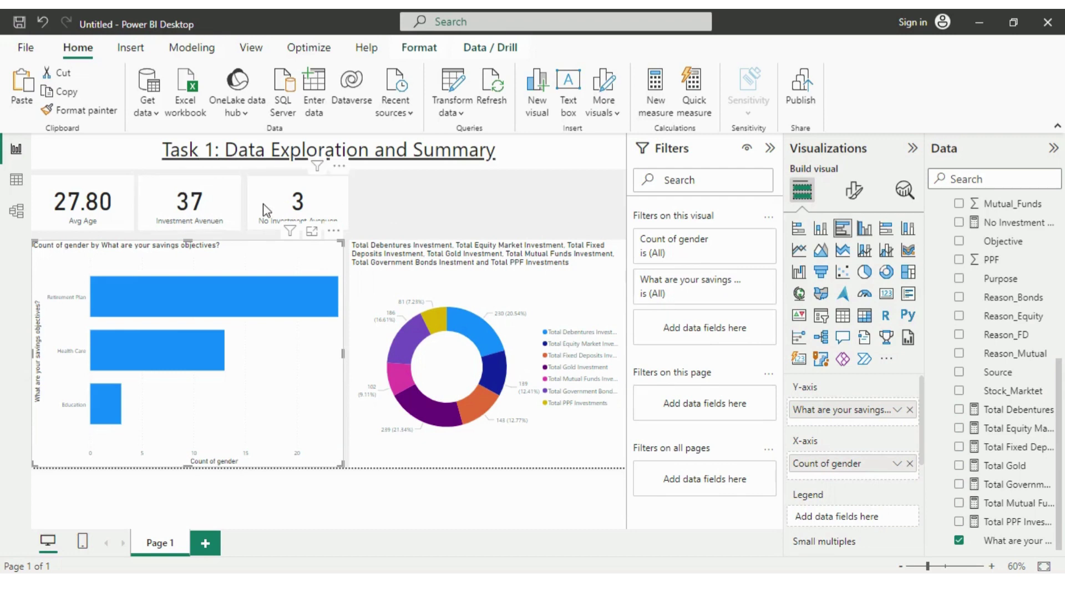
Trim the No Investment Avenuen card to the bar chart's edge and extend the donut chart upward to just below the page title.
{"action": "left_click", "coordinate": [344, 209]}
{"action": "left_click_drag", "start_coordinate": [349, 204], "coordinate": [344, 204]}
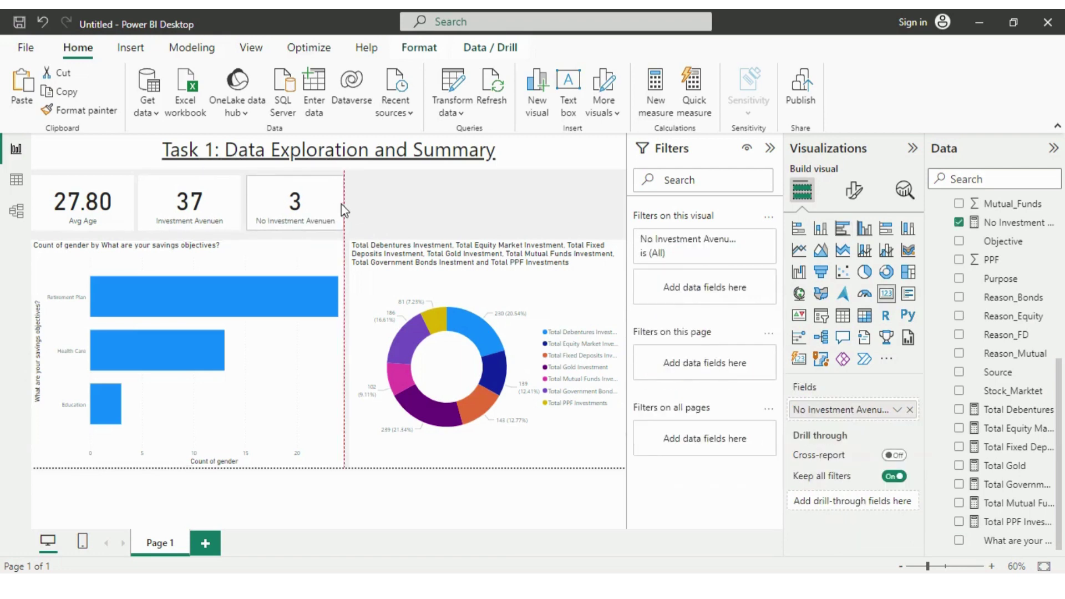
{"action": "left_click", "coordinate": [453, 258]}
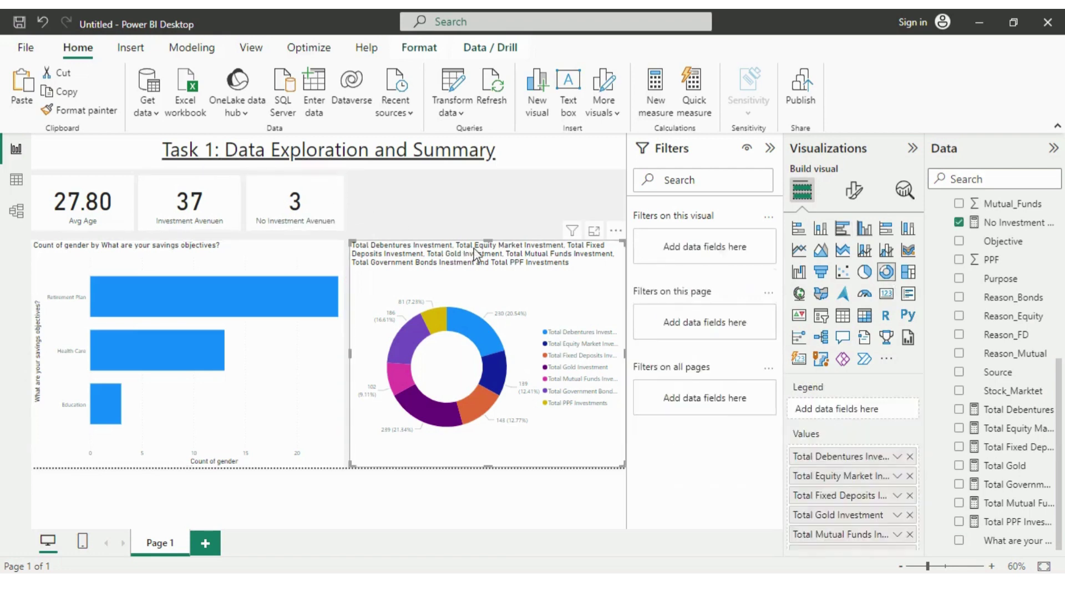
{"action": "left_click_drag", "start_coordinate": [489, 238], "coordinate": [488, 176]}
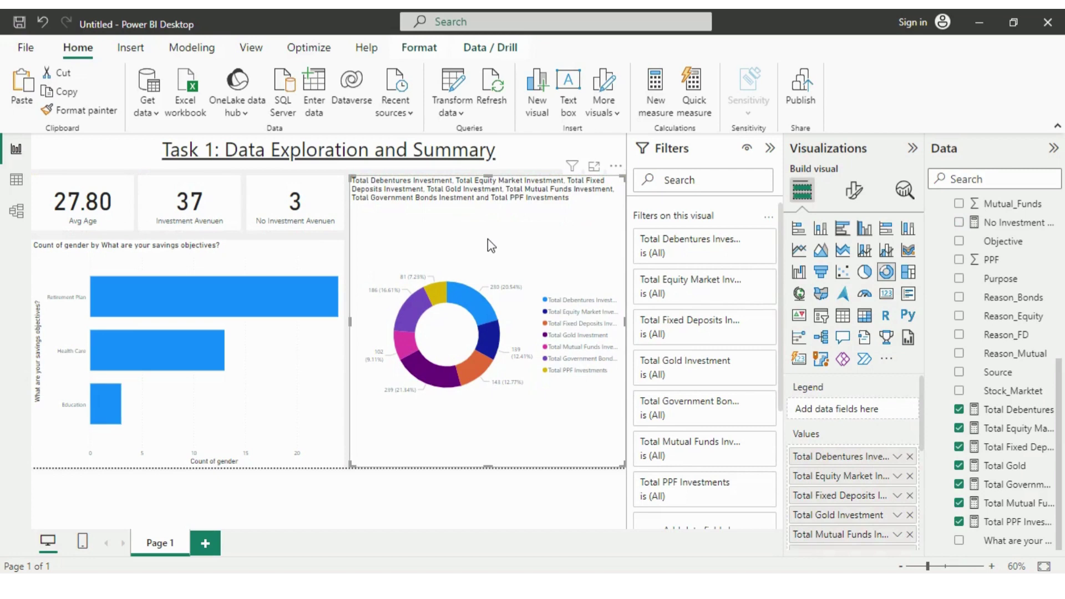
Turn on data labels for the savings objectives bar chart.
{"action": "left_click", "coordinate": [306, 257]}
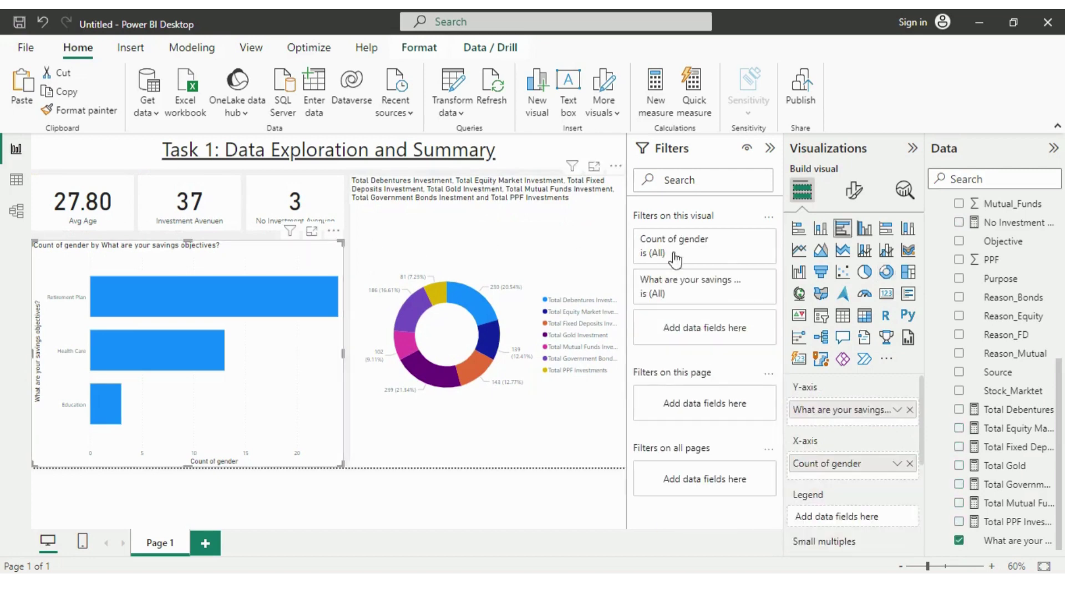
{"action": "left_click", "coordinate": [855, 191]}
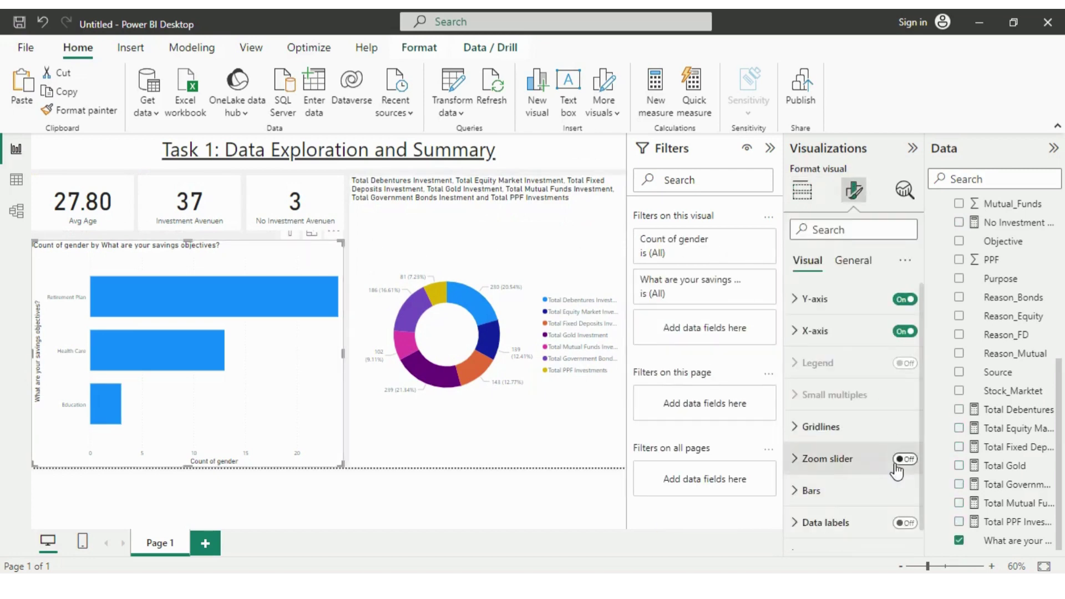
{"action": "left_click", "coordinate": [905, 524]}
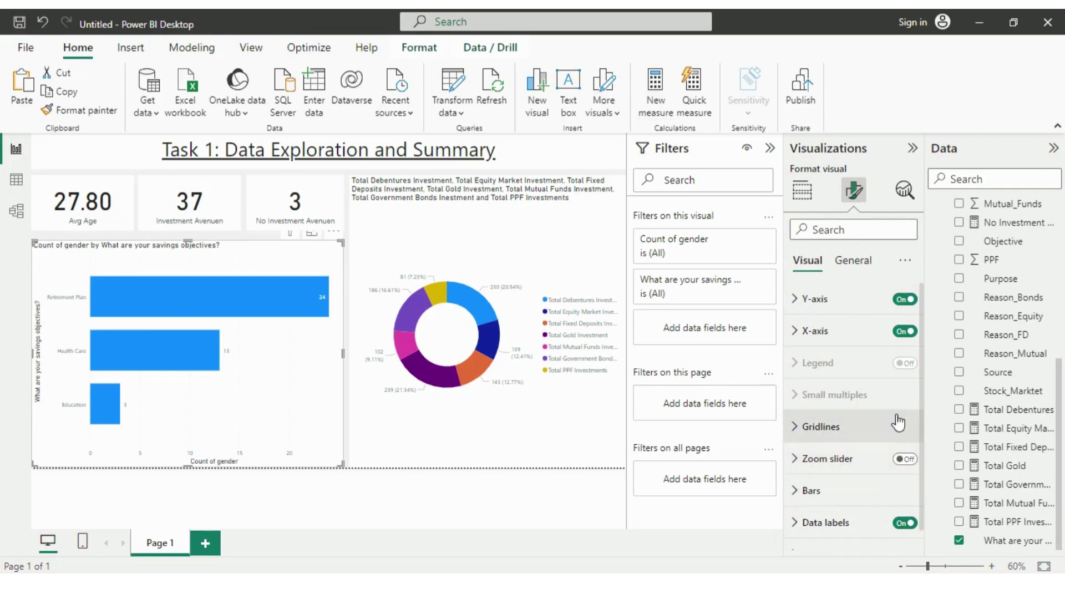
Rename the bar chart's Y-axis field as savings objectives.
{"action": "left_click", "coordinate": [849, 262]}
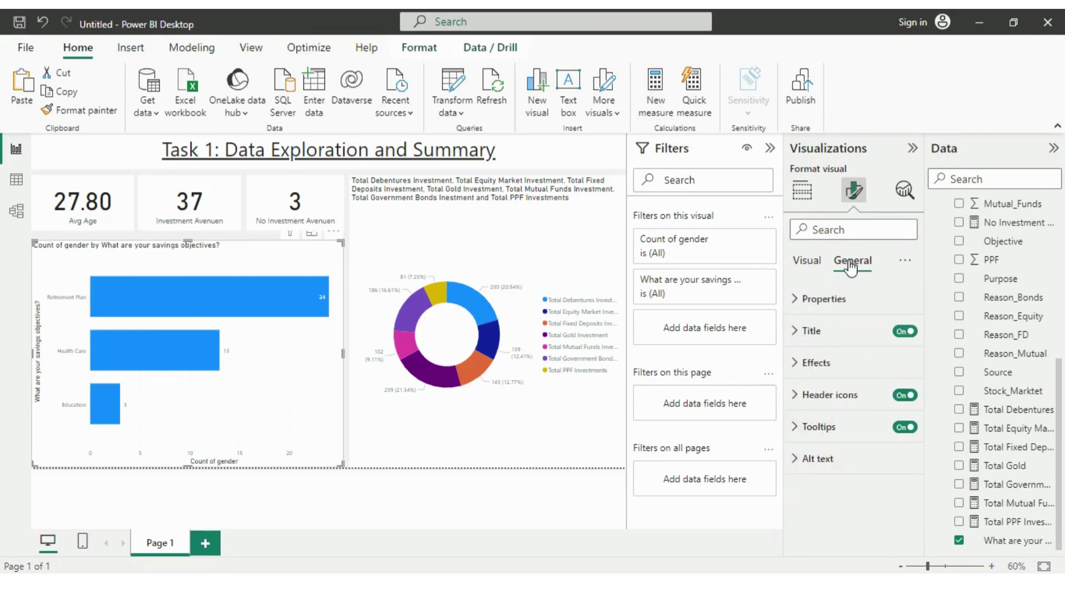
{"action": "left_click", "coordinate": [800, 192]}
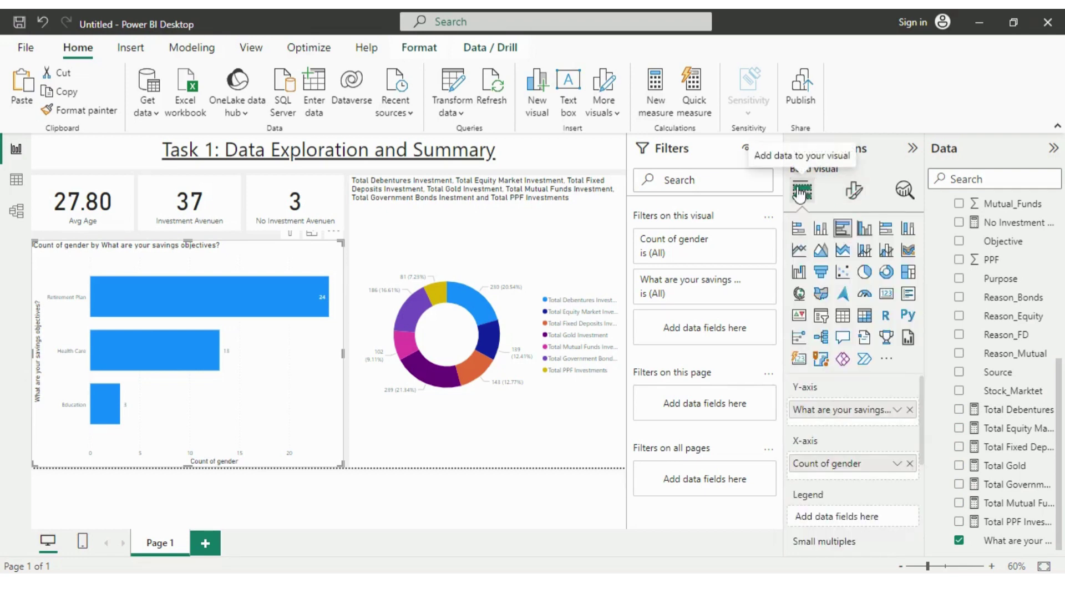
{"action": "double_click", "coordinate": [862, 410]}
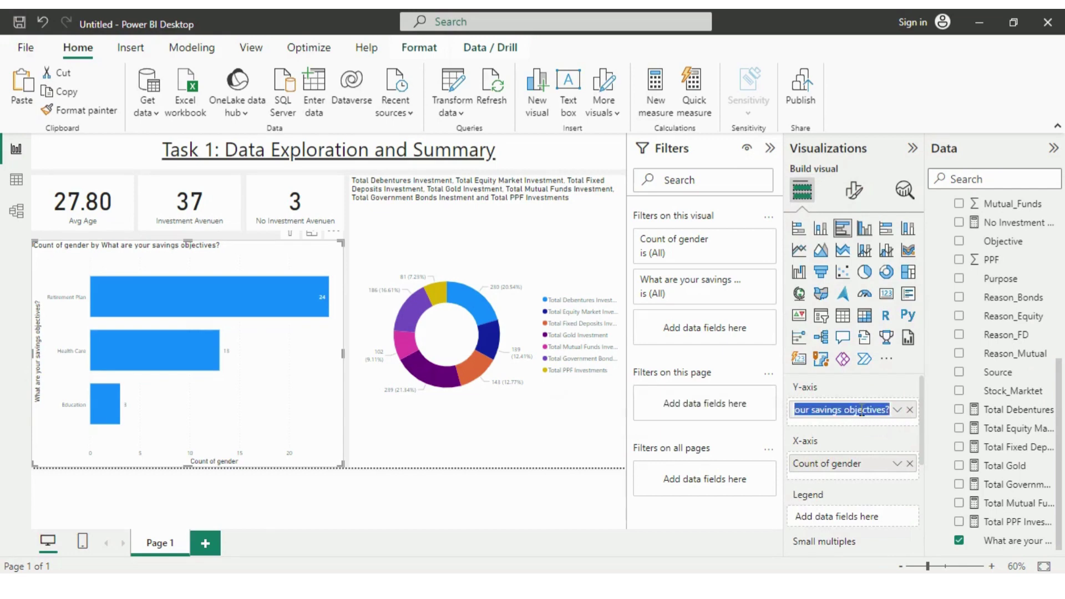
{"action": "left_click", "coordinate": [814, 411]}
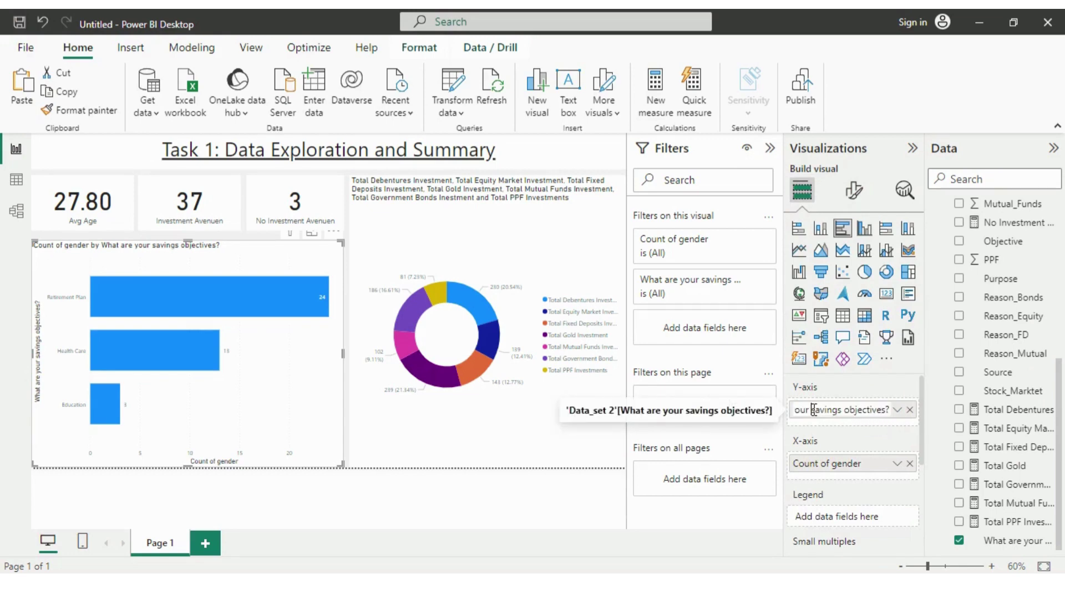
{"action": "key", "text": "BackSpace"}
{"action": "key", "text": "BackSpace"}
{"action": "key", "text": "BackSpace"}
{"action": "key", "text": "BackSpace"}
{"action": "key", "text": "BackSpace"}
{"action": "key", "text": "BackSpace"}
{"action": "key", "text": "BackSpace"}
{"action": "key", "text": "BackSpace"}
{"action": "key", "text": "BackSpace"}
{"action": "key", "text": "BackSpace"}
{"action": "key", "text": "BackSpace"}
{"action": "key", "text": "BackSpace"}
{"action": "key", "text": "BackSpace"}
{"action": "key", "text": "BackSpace"}
{"action": "left_click", "coordinate": [880, 411]}
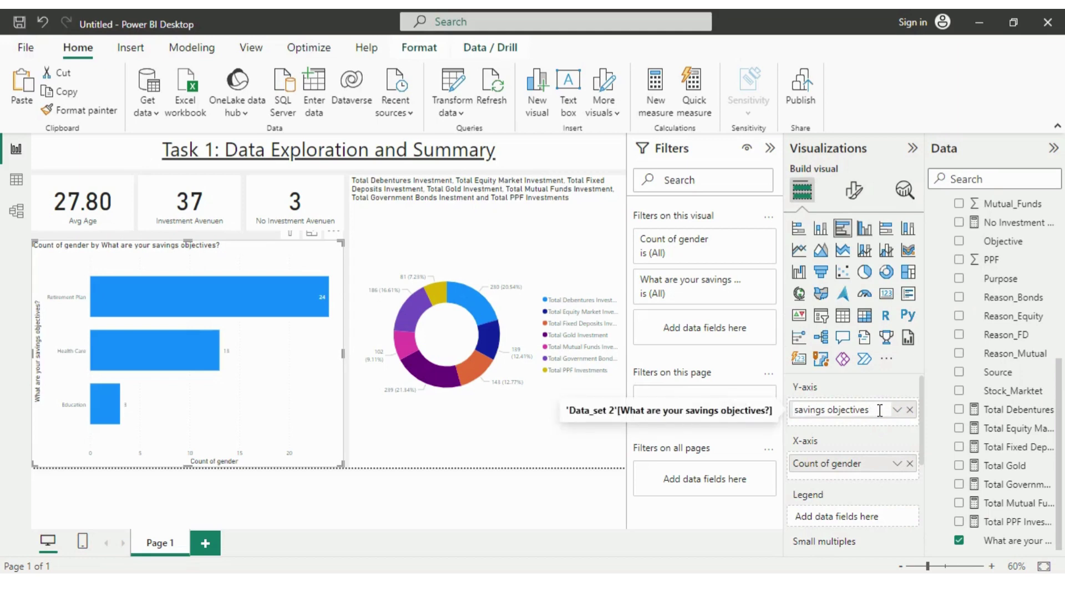
{"action": "key", "text": "Return"}
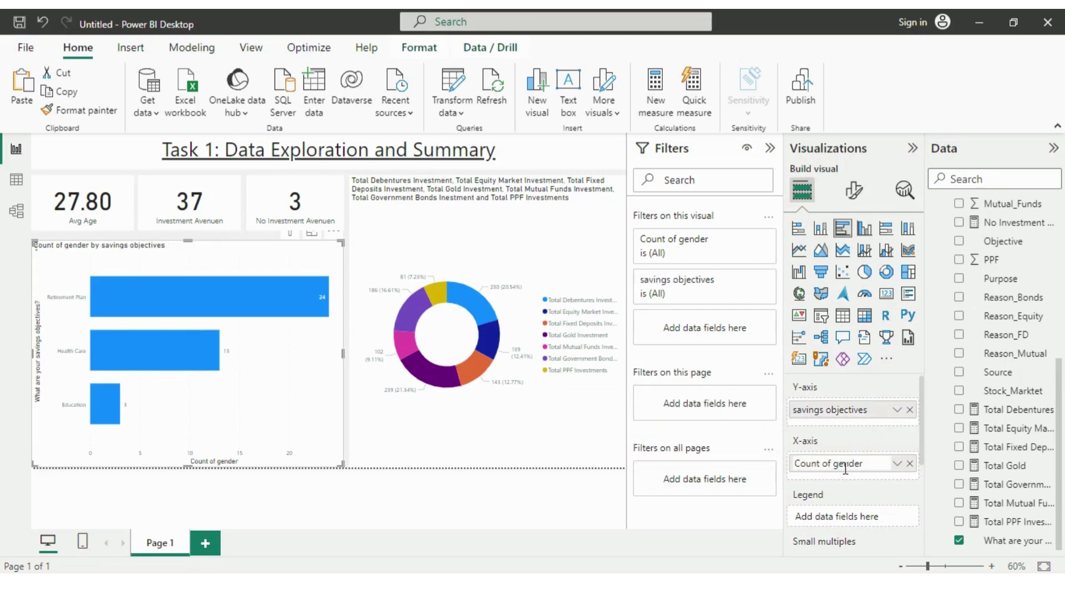
Rename the bar chart's Count of gender X-axis field as Individuals.
{"action": "double_click", "coordinate": [857, 464]}
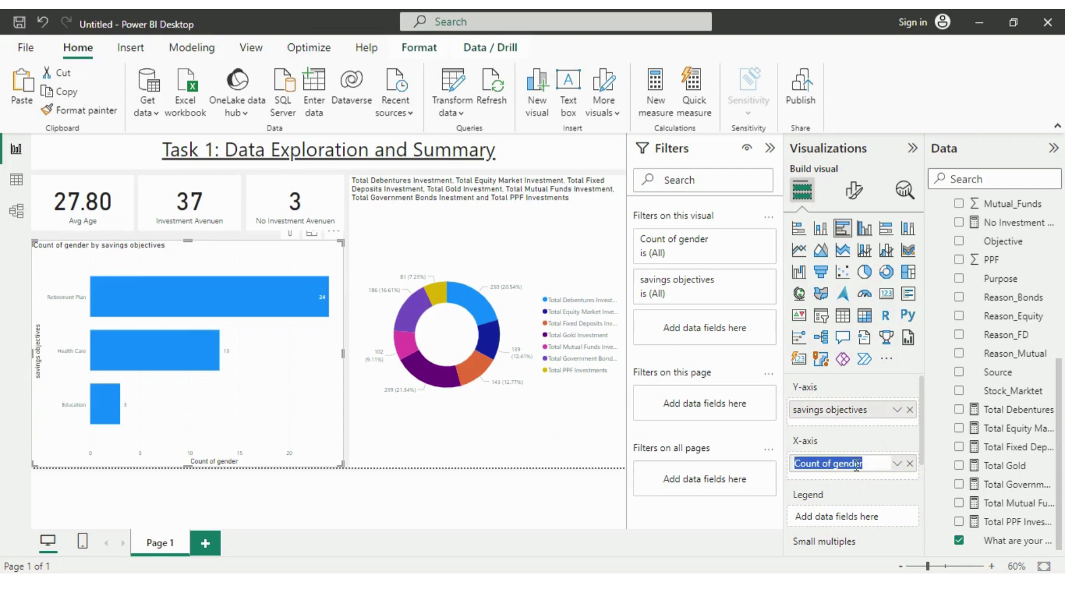
{"action": "key", "text": "BackSpace"}
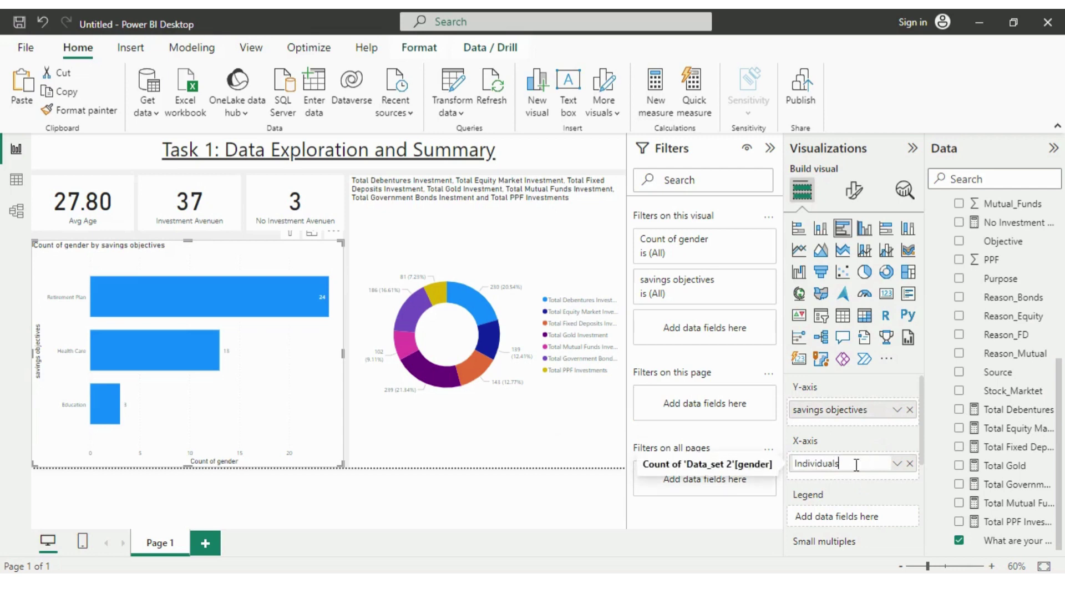
{"action": "key", "text": "Return"}
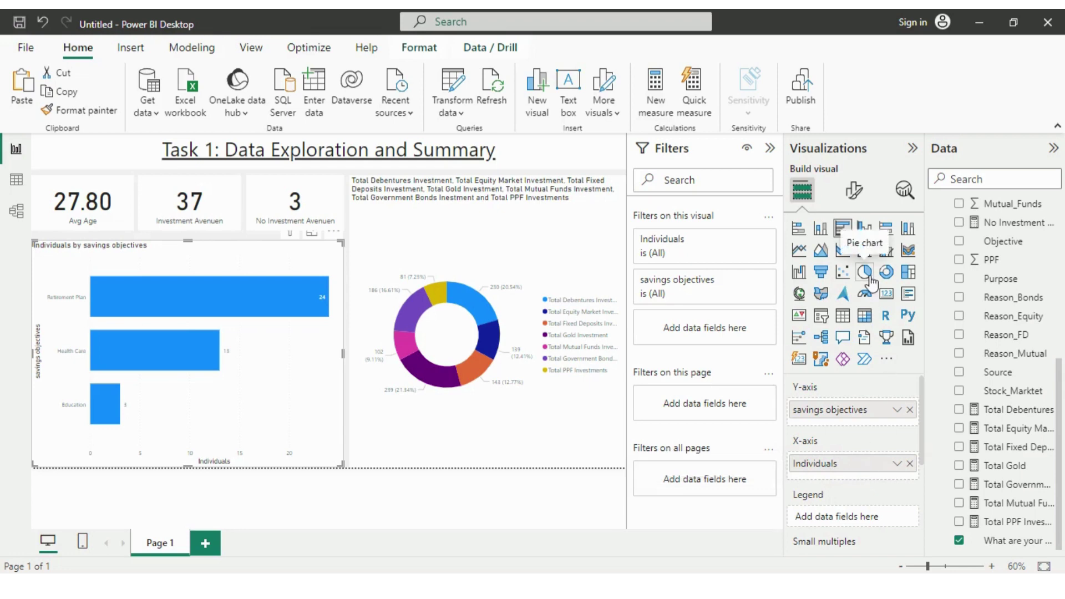
Set the position of the bar chart's data labels to Inside end.
{"action": "left_click", "coordinate": [854, 190]}
{"action": "left_click", "coordinate": [905, 299]}
{"action": "left_click", "coordinate": [905, 331]}
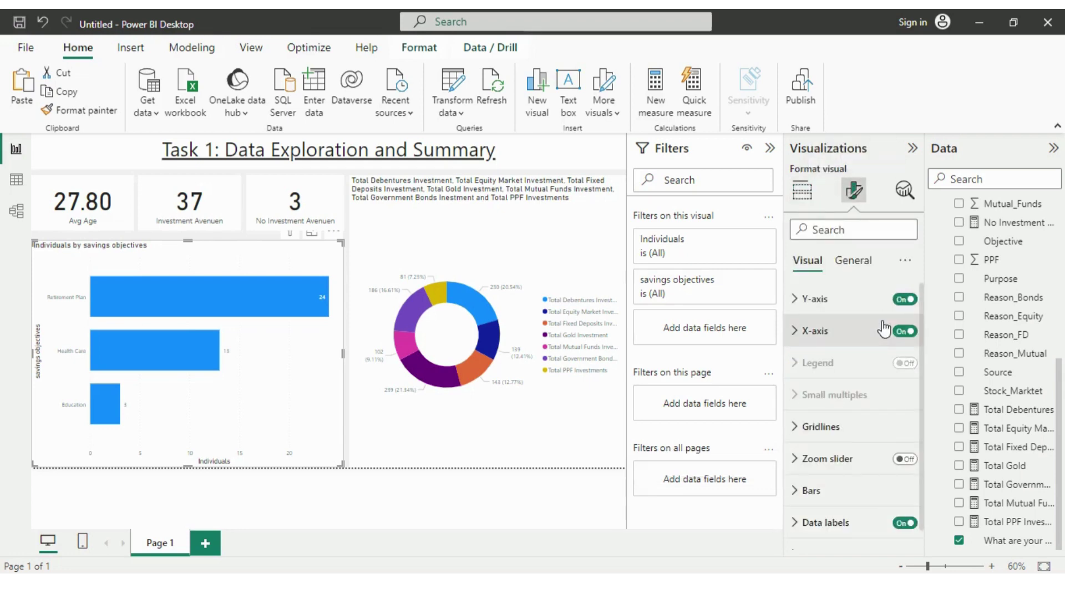
{"action": "left_click", "coordinate": [905, 522]}
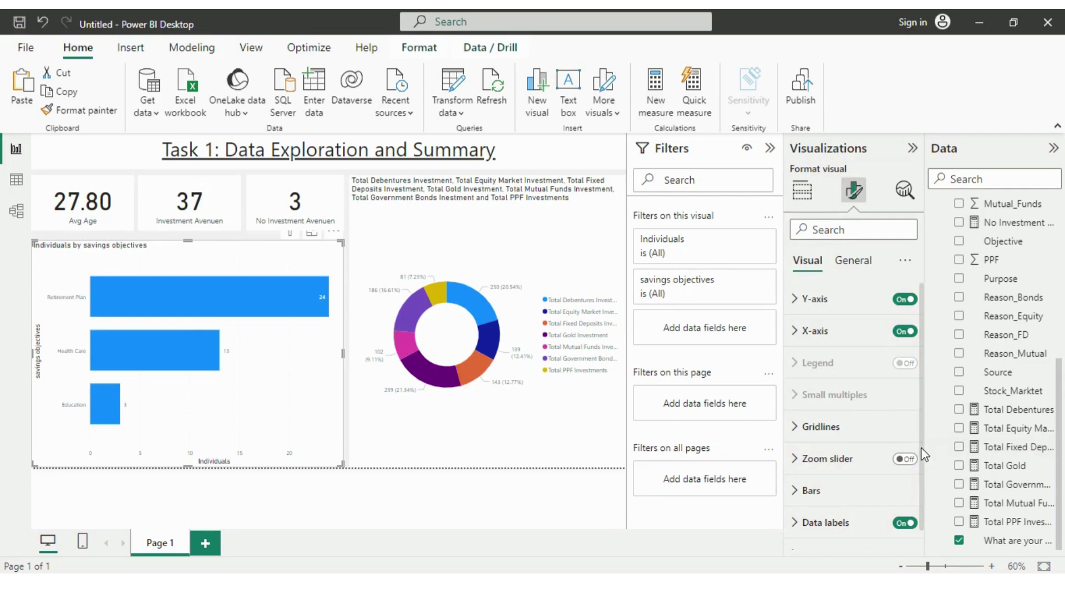
{"action": "scroll", "coordinate": [925, 460], "scroll_direction": "down", "scroll_amount": 1}
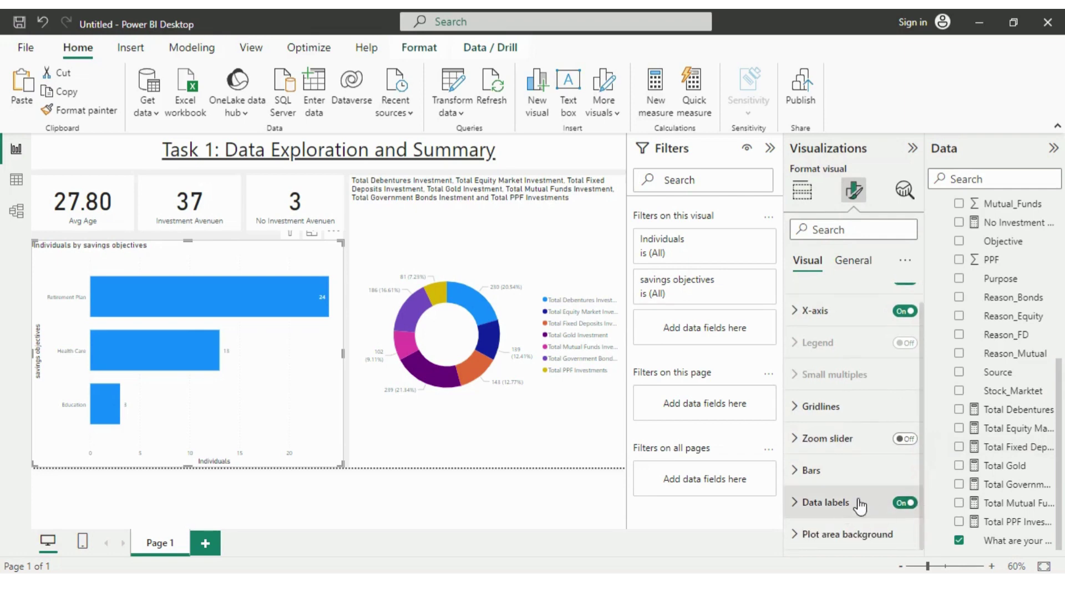
{"action": "left_click", "coordinate": [815, 506]}
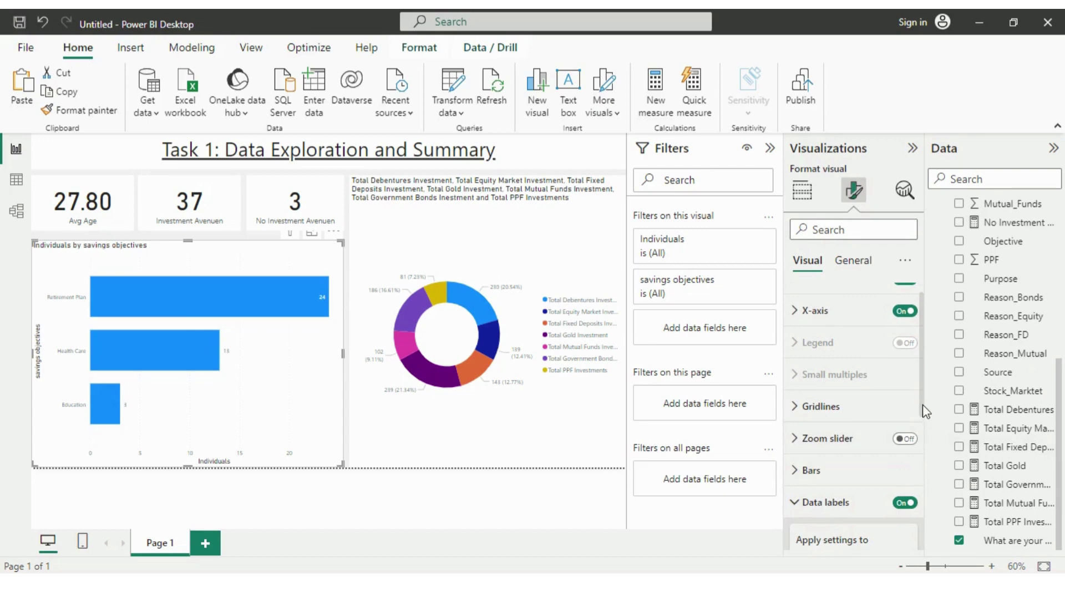
{"action": "left_click_drag", "start_coordinate": [923, 404], "coordinate": [932, 536]}
{"action": "left_click", "coordinate": [903, 423]}
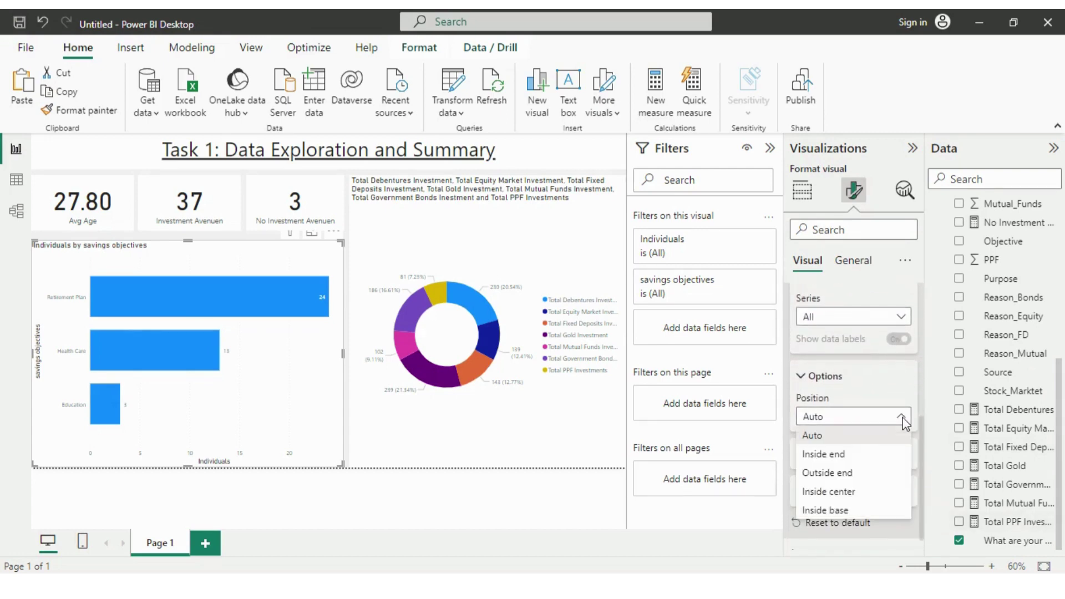
{"action": "left_click", "coordinate": [831, 455]}
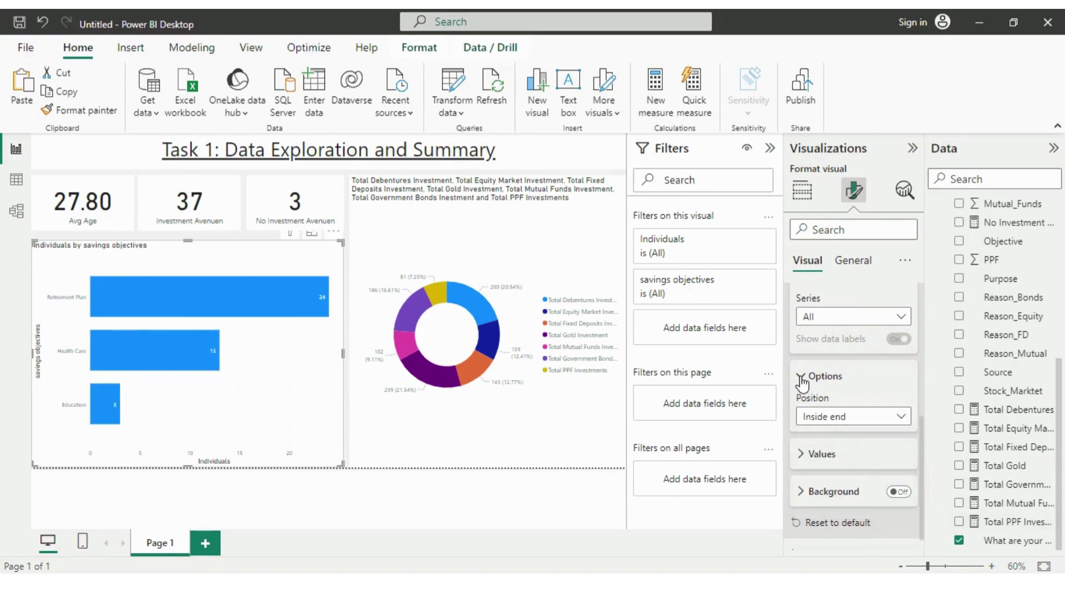
Set the font size of the bar chart's data label values to 11.
{"action": "left_click", "coordinate": [802, 457]}
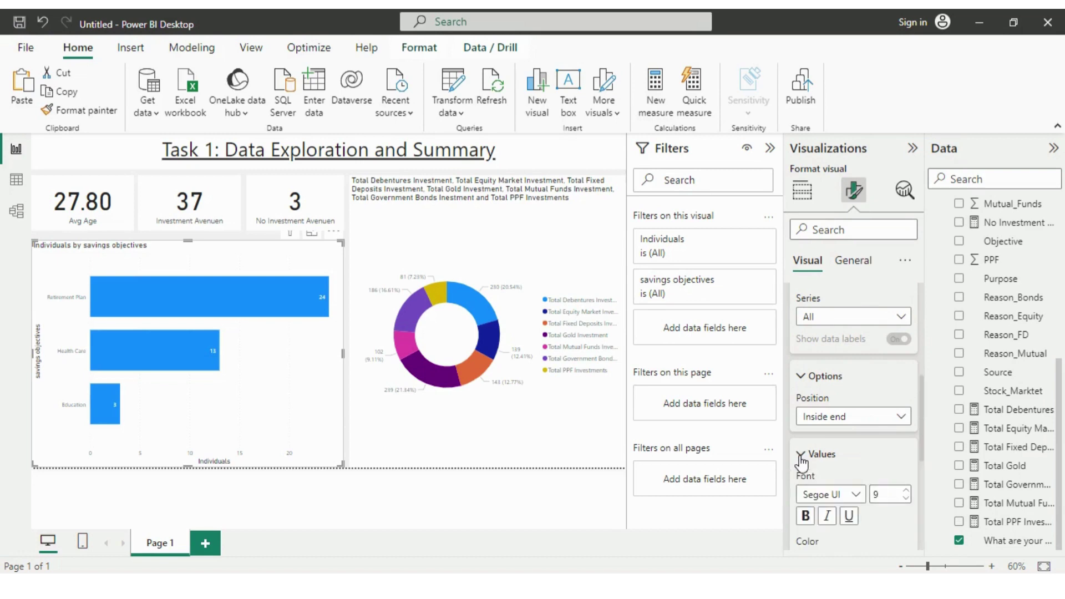
{"action": "left_click", "coordinate": [906, 492]}
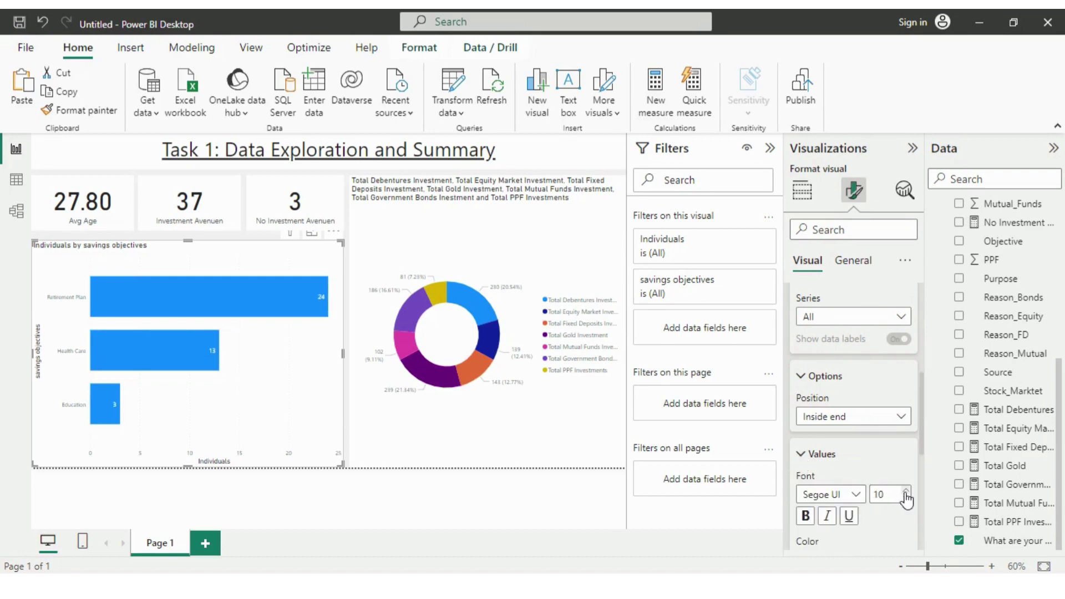
{"action": "left_click", "coordinate": [907, 492]}
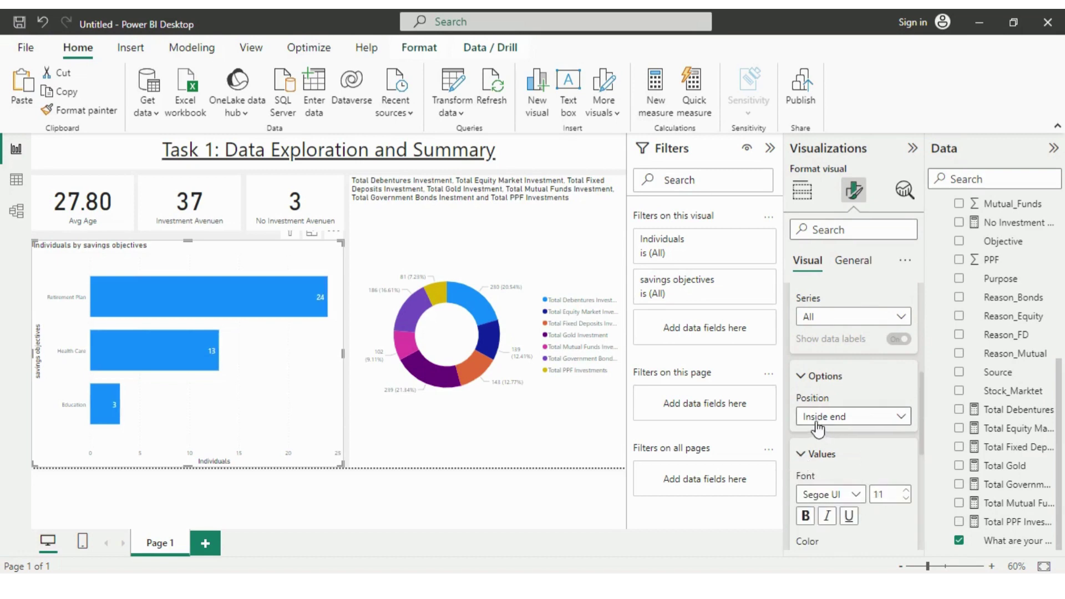
{"action": "left_click", "coordinate": [803, 380]}
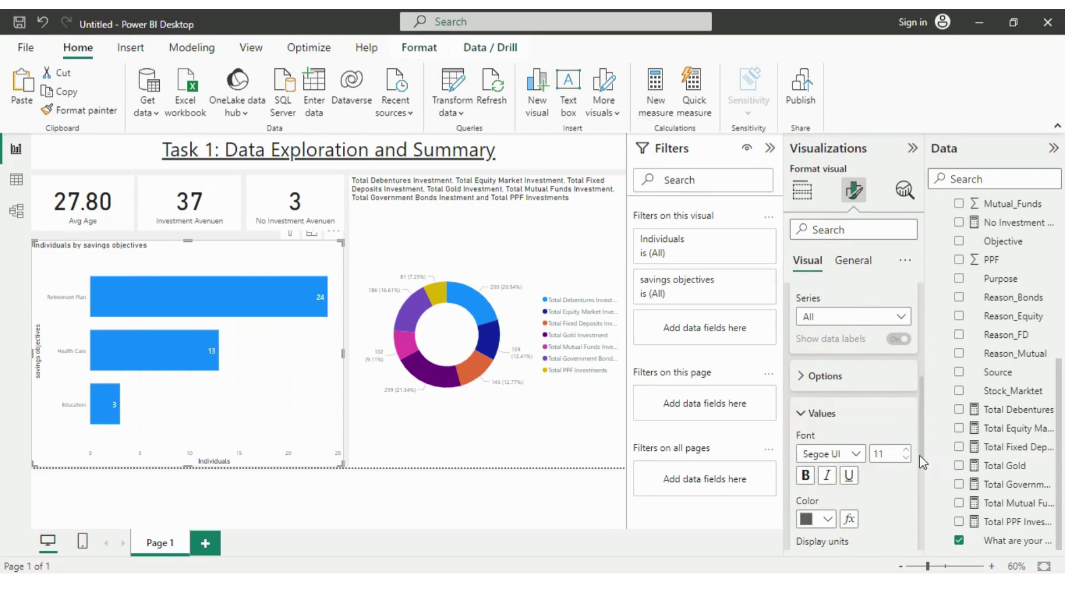
{"action": "scroll", "coordinate": [923, 451], "scroll_direction": "up", "scroll_amount": 2}
{"action": "scroll", "coordinate": [922, 450], "scroll_direction": "up", "scroll_amount": 3}
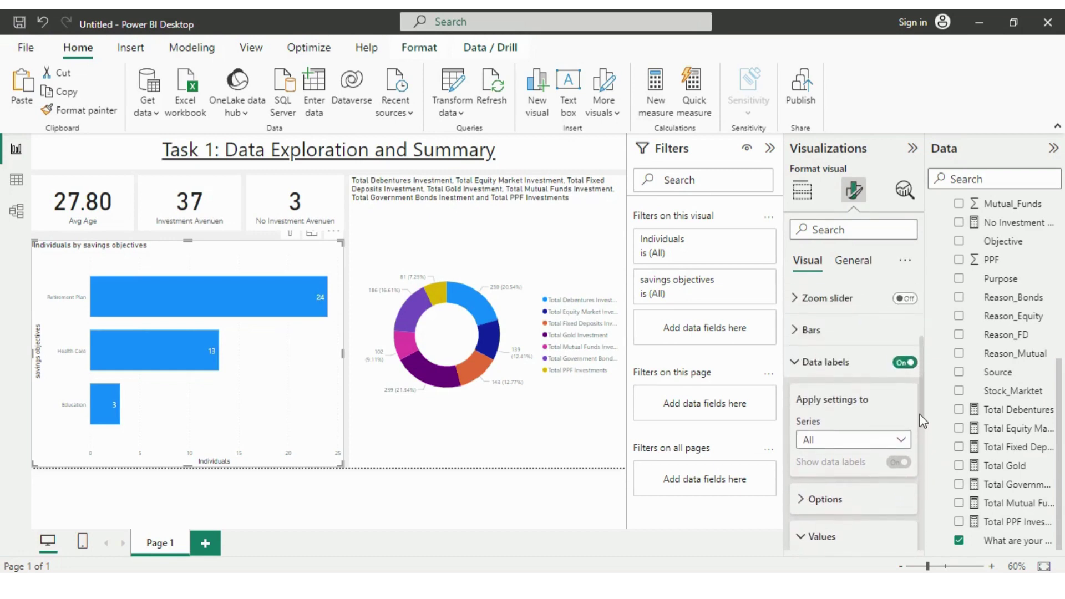
{"action": "left_click", "coordinate": [795, 362]}
{"action": "scroll", "coordinate": [921, 406], "scroll_direction": "up", "scroll_amount": 1}
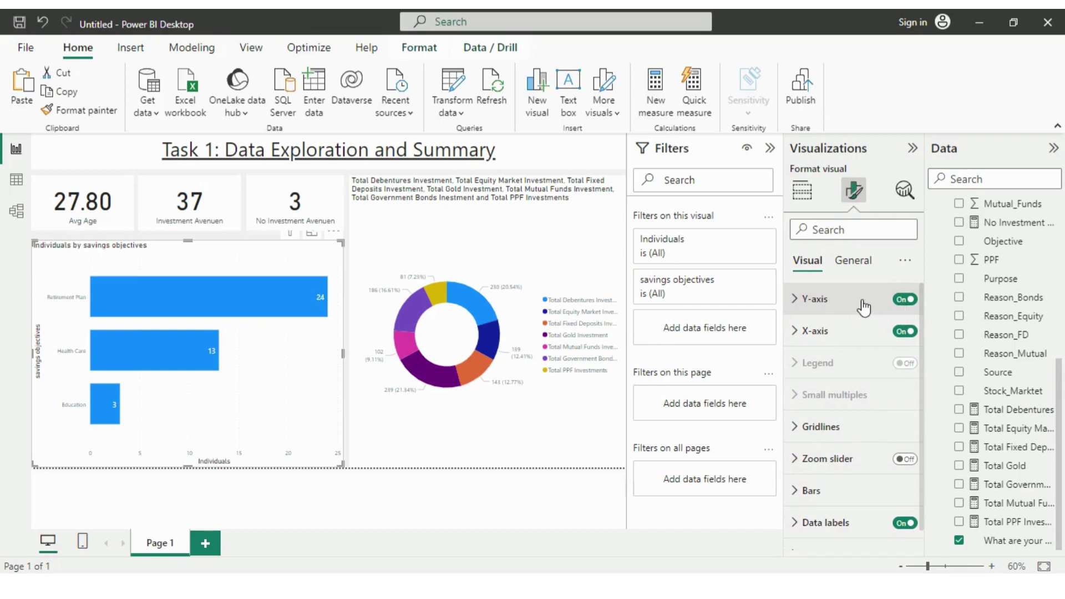
Turn off the X-axis and its axis title on the savings objectives bar chart, keeping the Y-axis on.
{"action": "left_click", "coordinate": [903, 301]}
{"action": "left_click", "coordinate": [901, 301]}
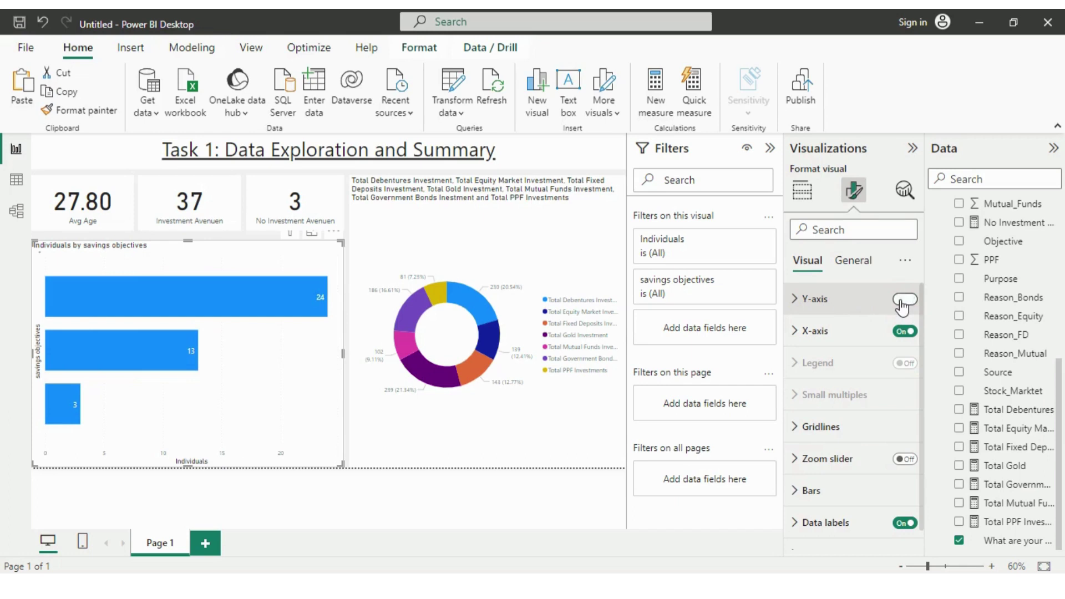
{"action": "left_click", "coordinate": [899, 344]}
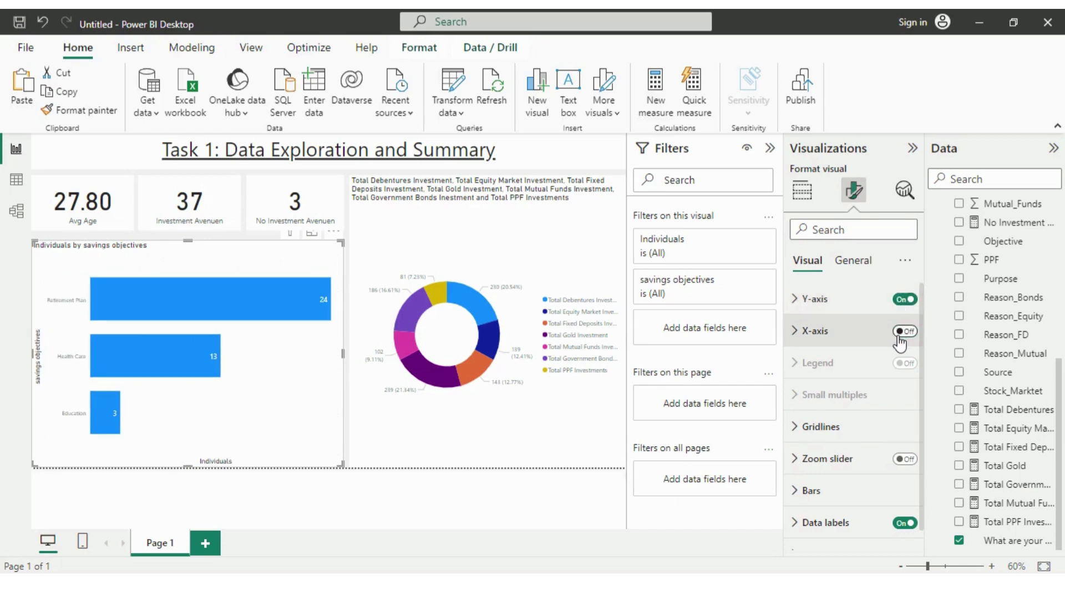
{"action": "left_click", "coordinate": [885, 331]}
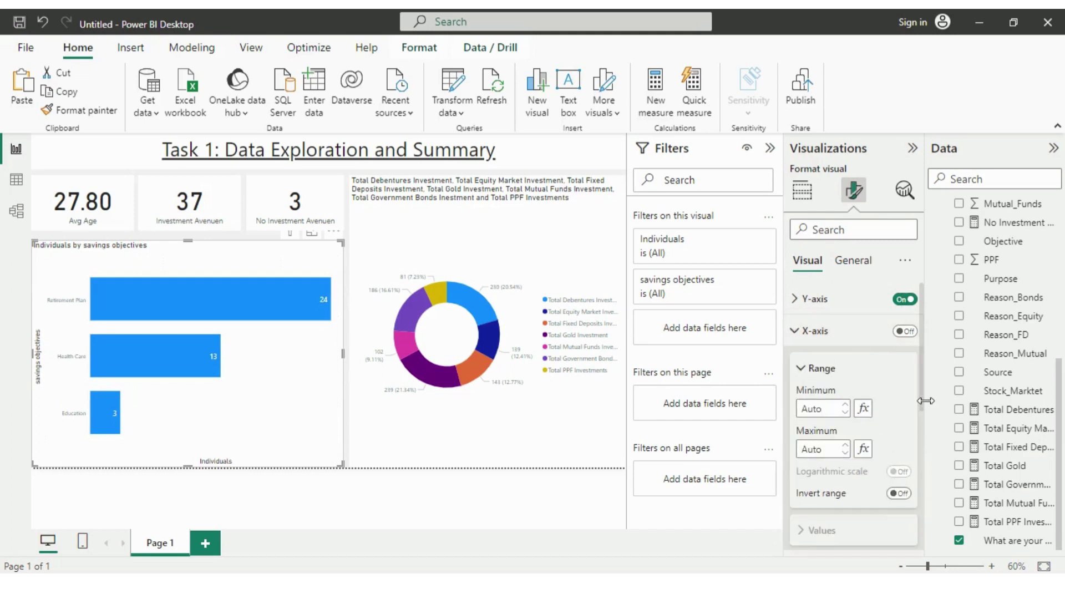
{"action": "scroll", "coordinate": [923, 427], "scroll_direction": "down", "scroll_amount": 3}
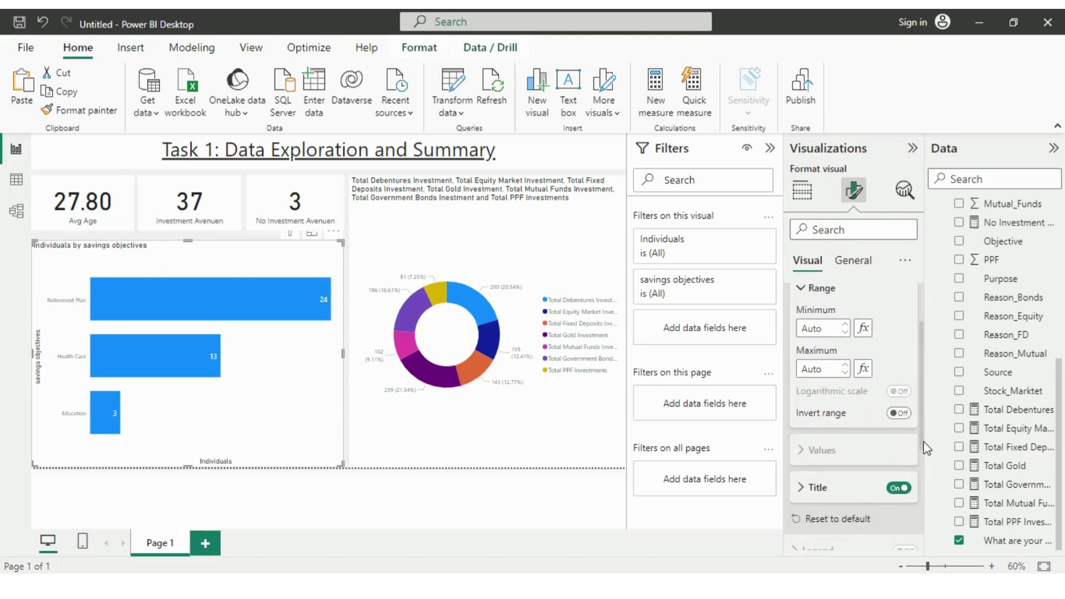
{"action": "left_click", "coordinate": [901, 480]}
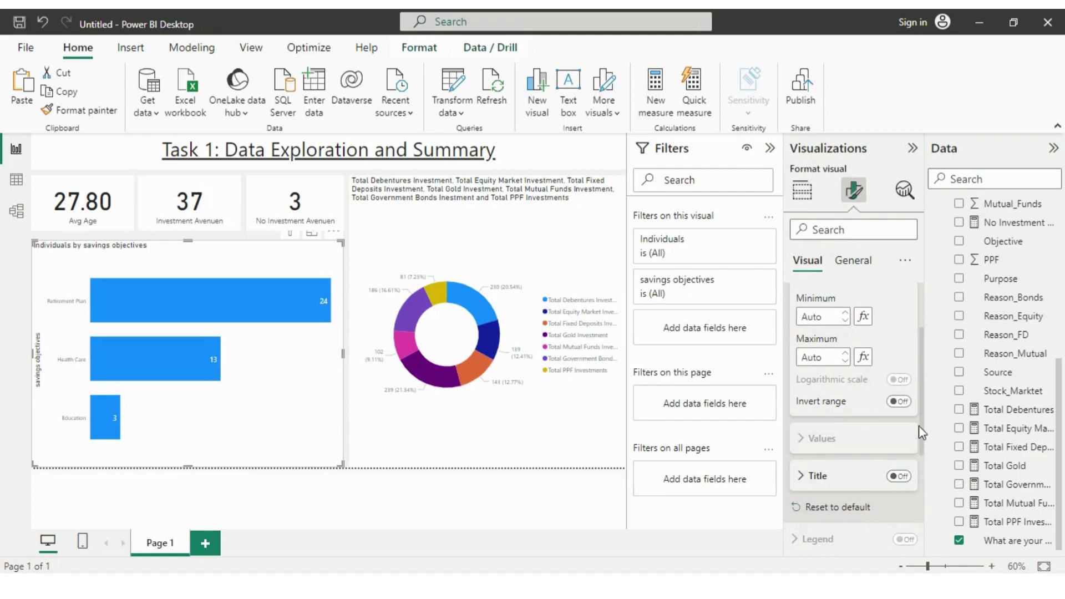
{"action": "left_click_drag", "start_coordinate": [923, 432], "coordinate": [922, 383]}
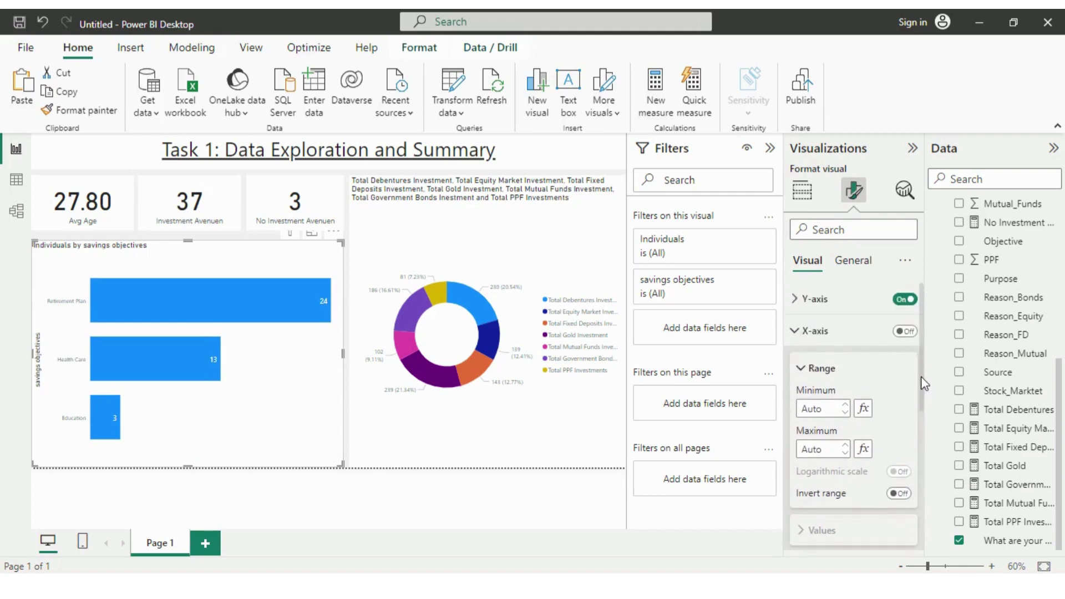
{"action": "left_click", "coordinate": [802, 332]}
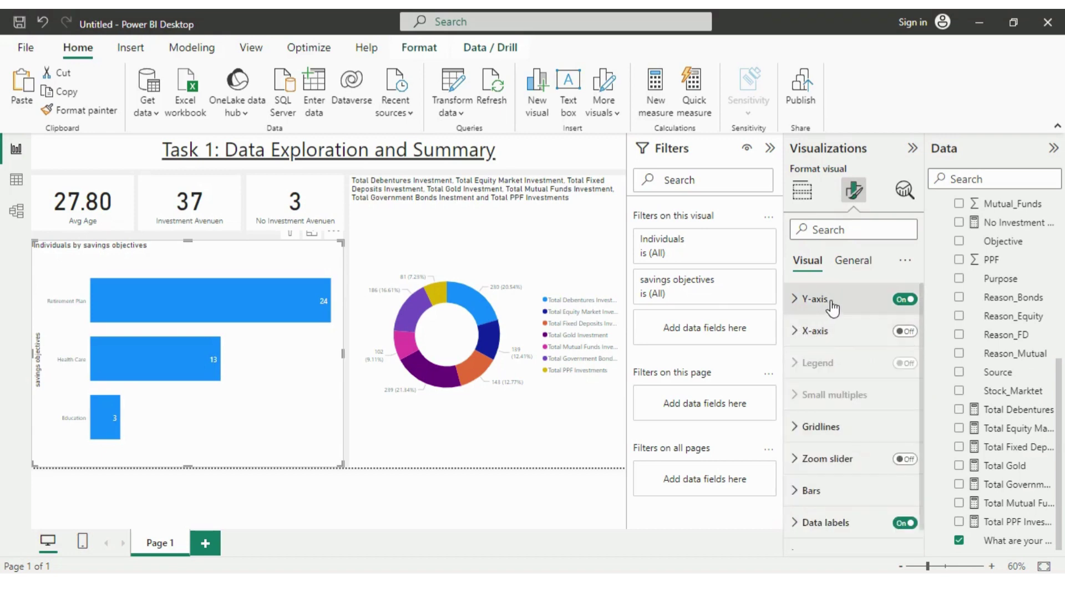
Set the bar chart's Y-axis values to font size 11 and turn off the Y-axis title.
{"action": "left_click", "coordinate": [832, 305]}
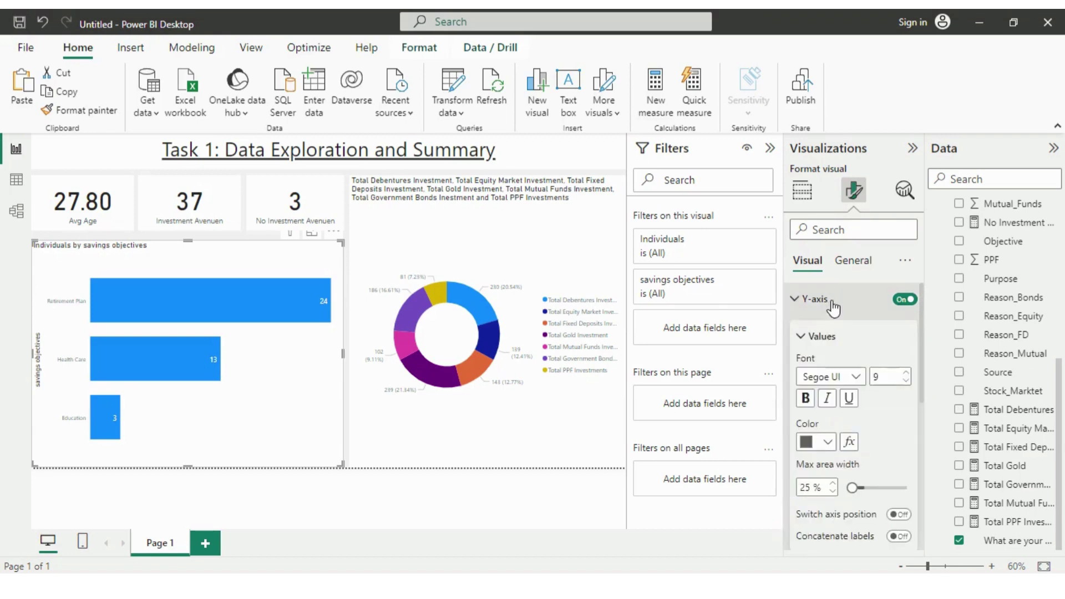
{"action": "left_click", "coordinate": [907, 373]}
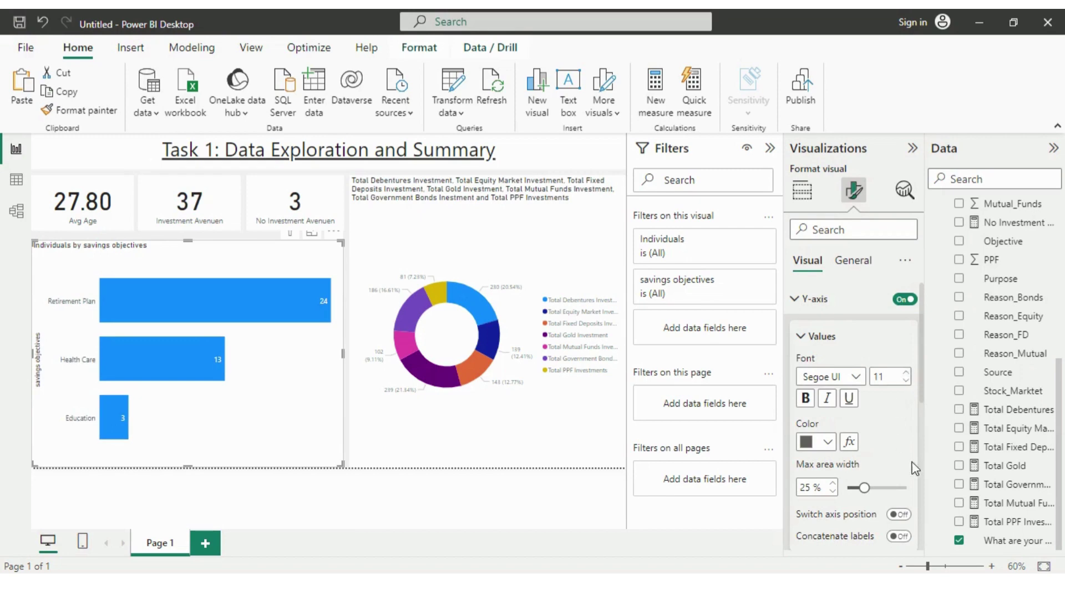
{"action": "scroll", "coordinate": [916, 410], "scroll_direction": "down", "scroll_amount": 3}
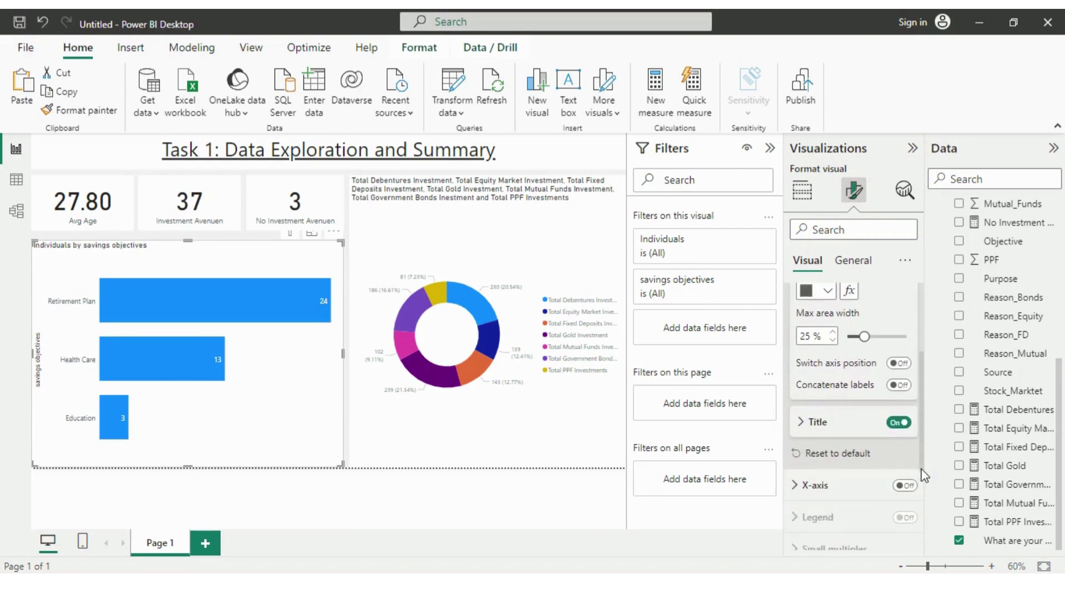
{"action": "left_click", "coordinate": [900, 416]}
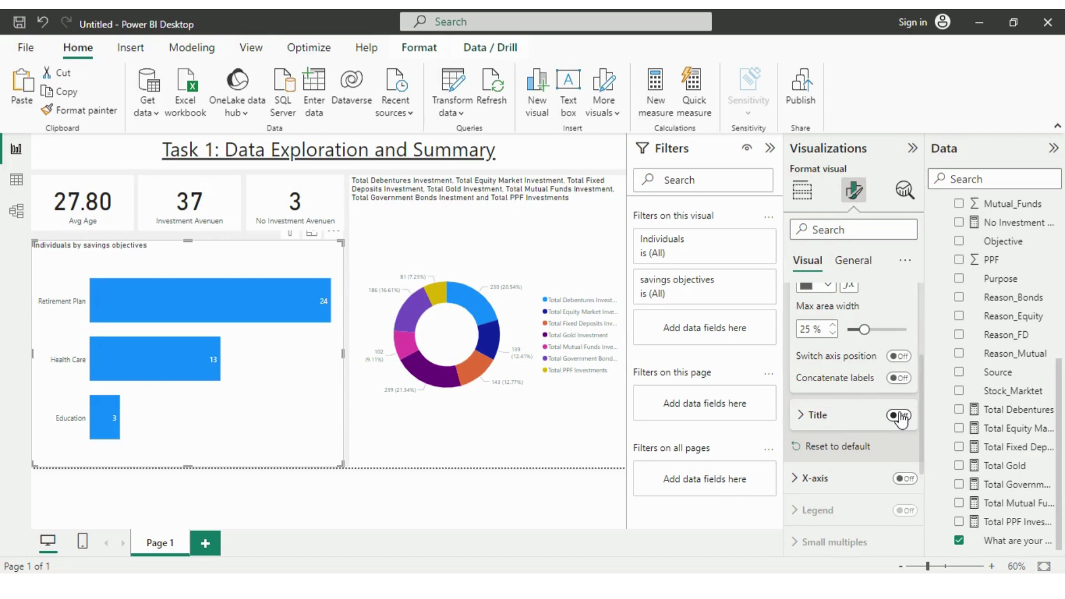
Set the donut chart's detail labels to the Prefer inside position with Percent of total as the label contents.
{"action": "left_click", "coordinate": [439, 444]}
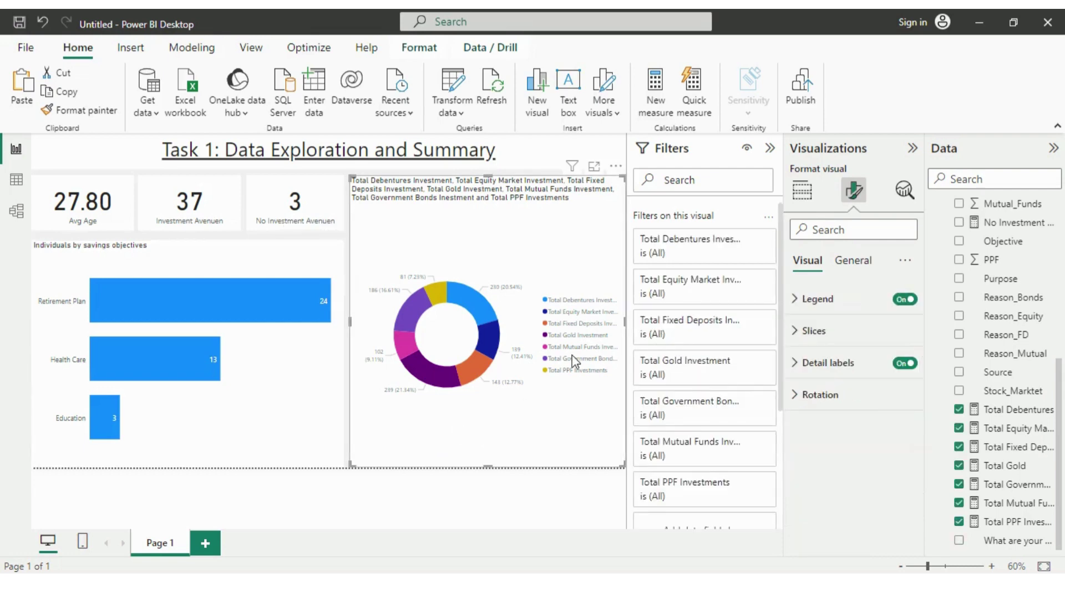
{"action": "left_click", "coordinate": [853, 367]}
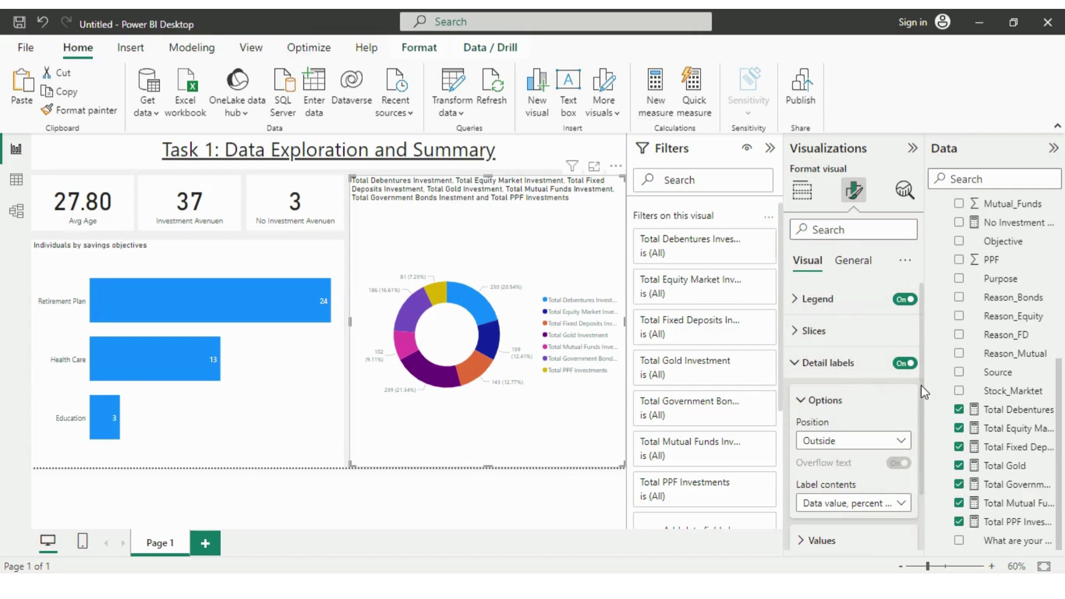
{"action": "left_click", "coordinate": [901, 442]}
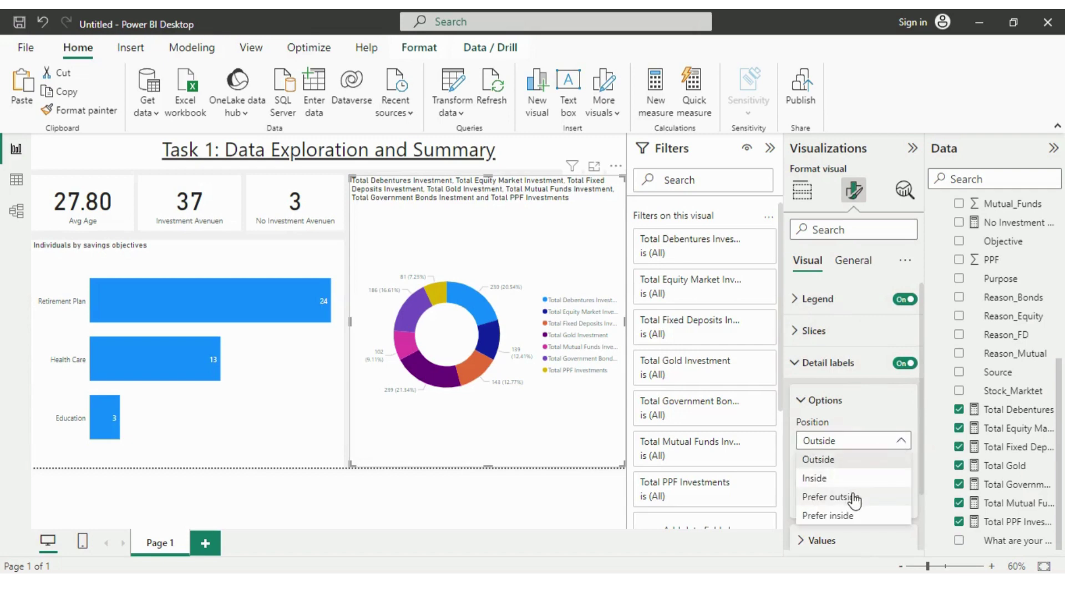
{"action": "left_click", "coordinate": [836, 514]}
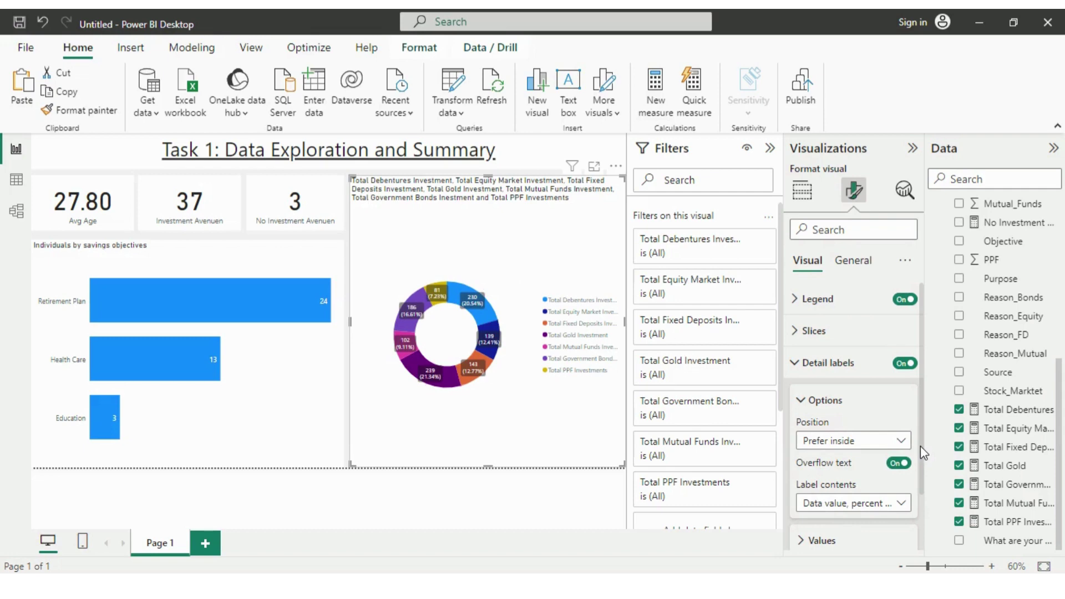
{"action": "left_click_drag", "start_coordinate": [920, 446], "coordinate": [926, 499]}
{"action": "left_click", "coordinate": [904, 436]}
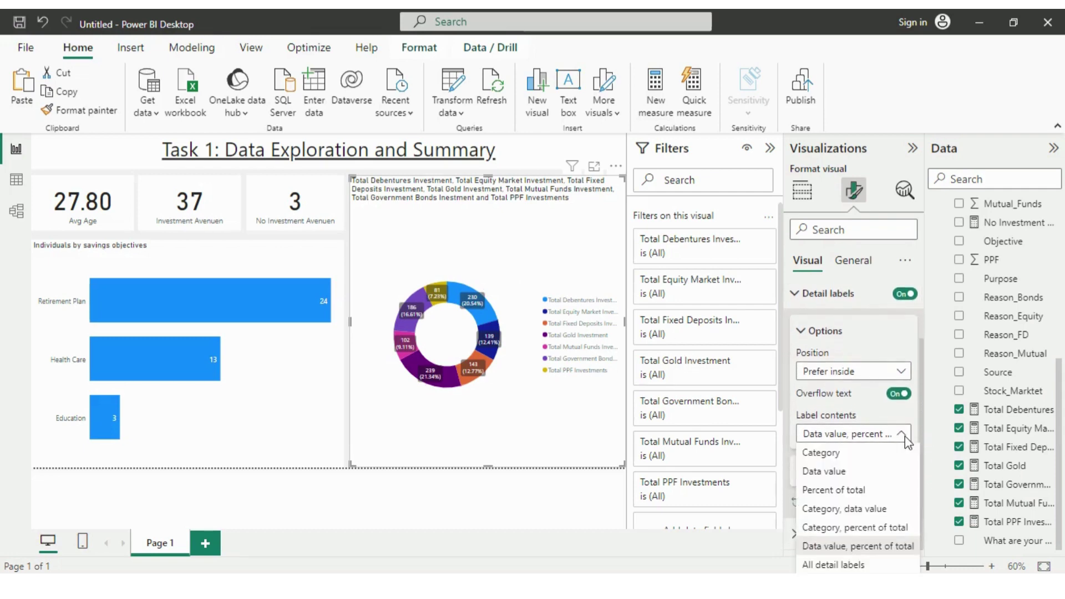
{"action": "left_click", "coordinate": [838, 491]}
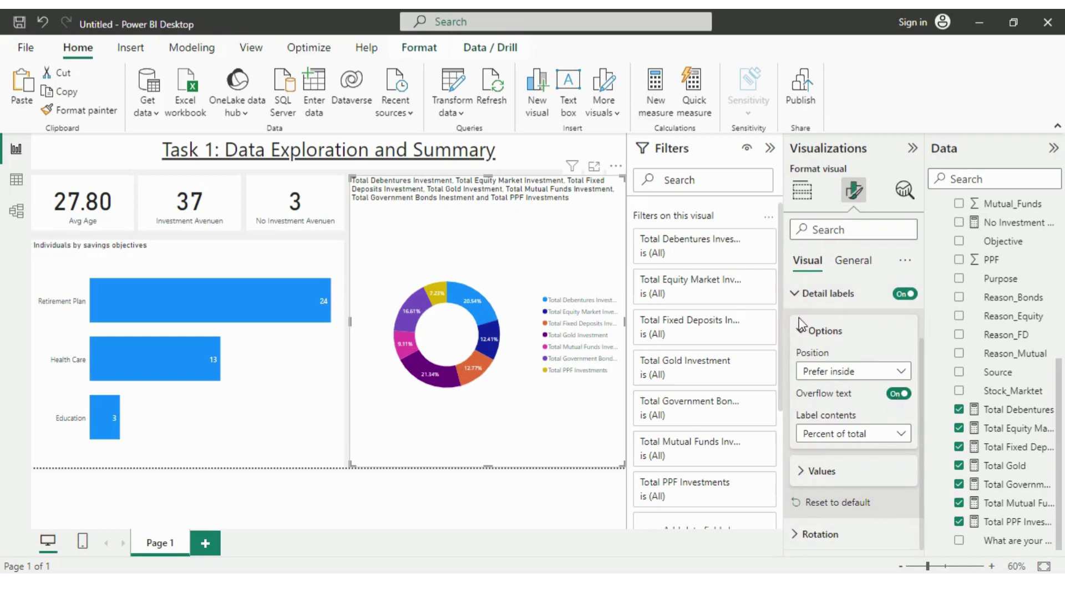
Try the Prefer outside position for the donut's detail labels and return it to Prefer inside.
{"action": "left_click", "coordinate": [901, 371]}
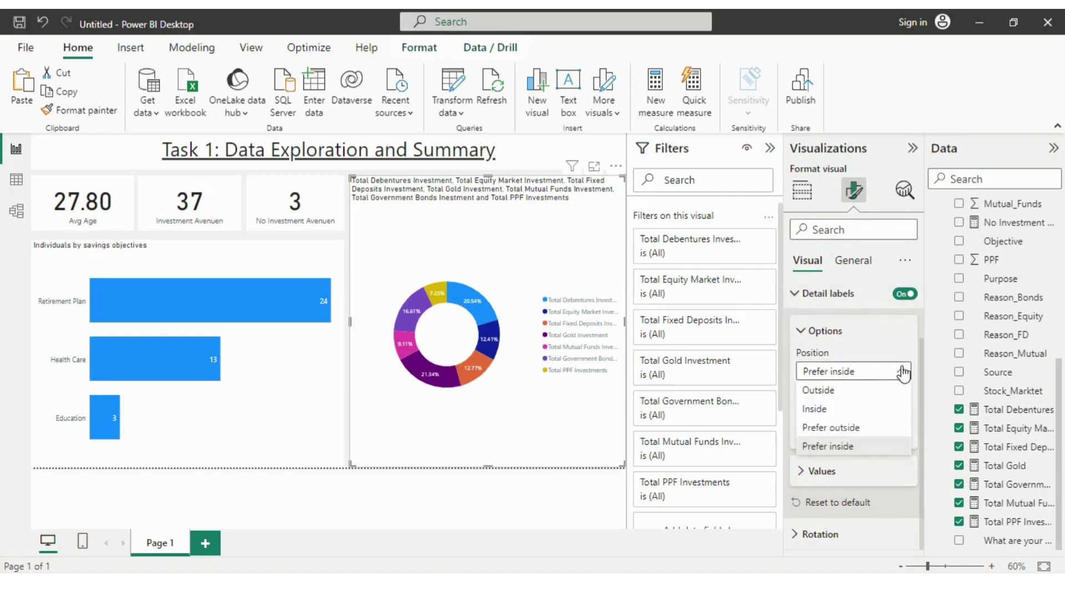
{"action": "left_click", "coordinate": [848, 436]}
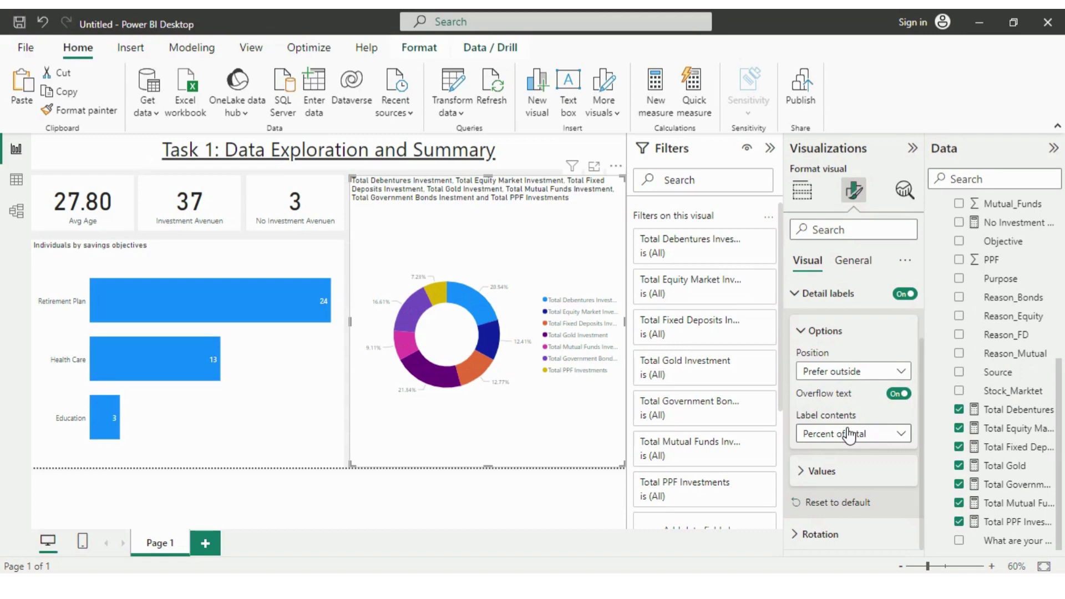
{"action": "left_click", "coordinate": [858, 439]}
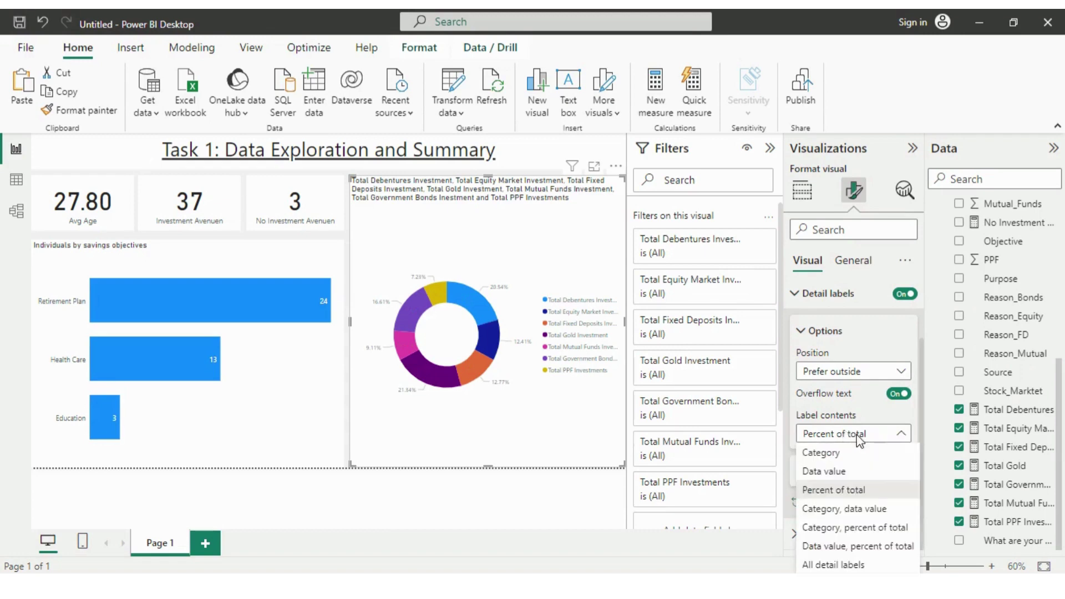
{"action": "left_click", "coordinate": [859, 436]}
{"action": "left_click", "coordinate": [866, 373]}
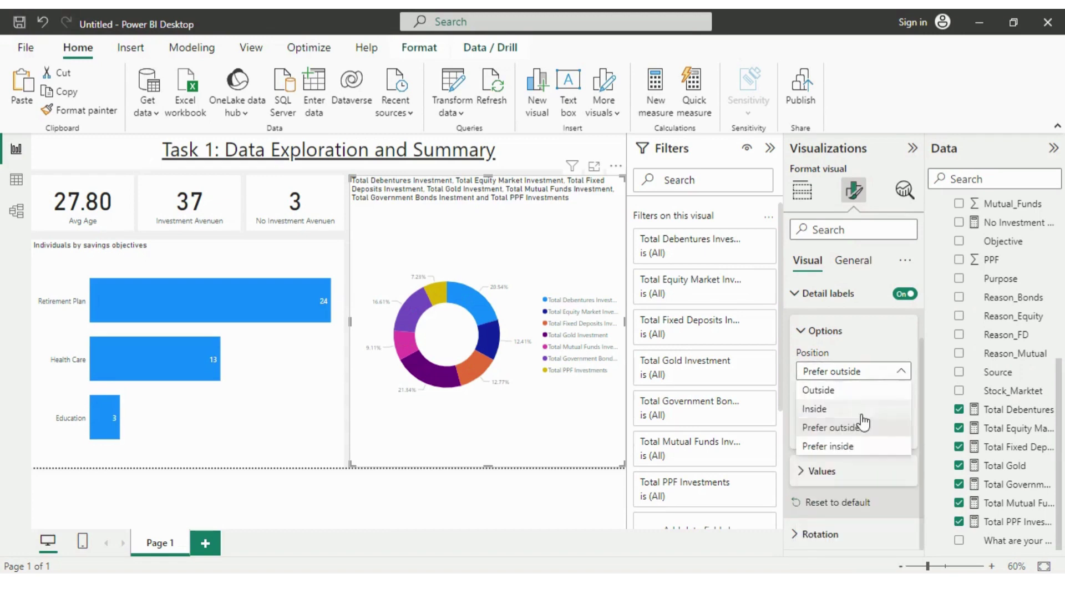
{"action": "left_click", "coordinate": [850, 445]}
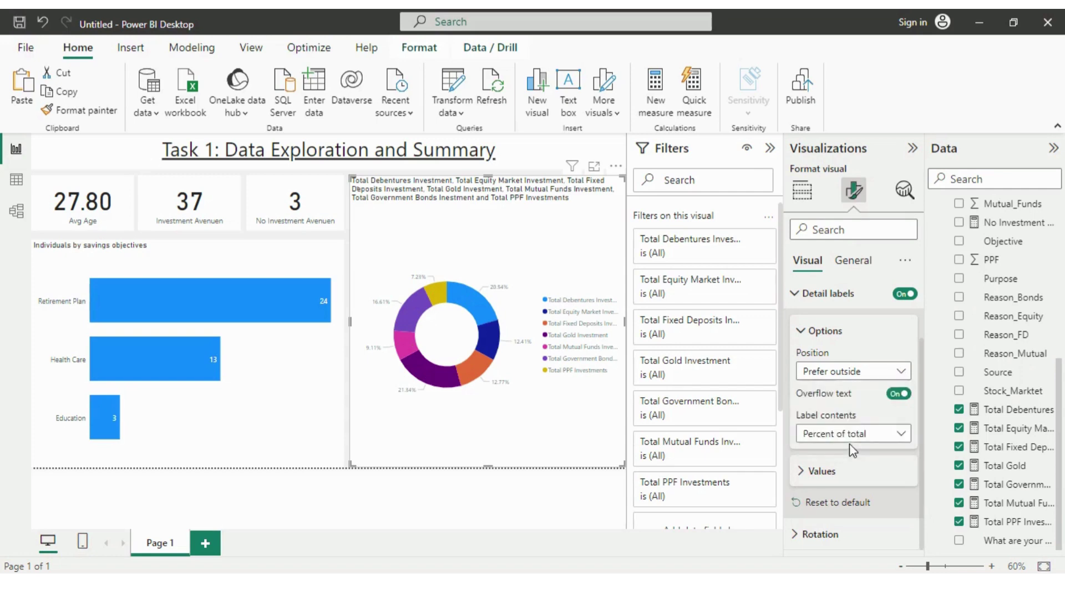
Set the font size of the donut chart's detail label values to 11.
{"action": "left_click", "coordinate": [801, 333]}
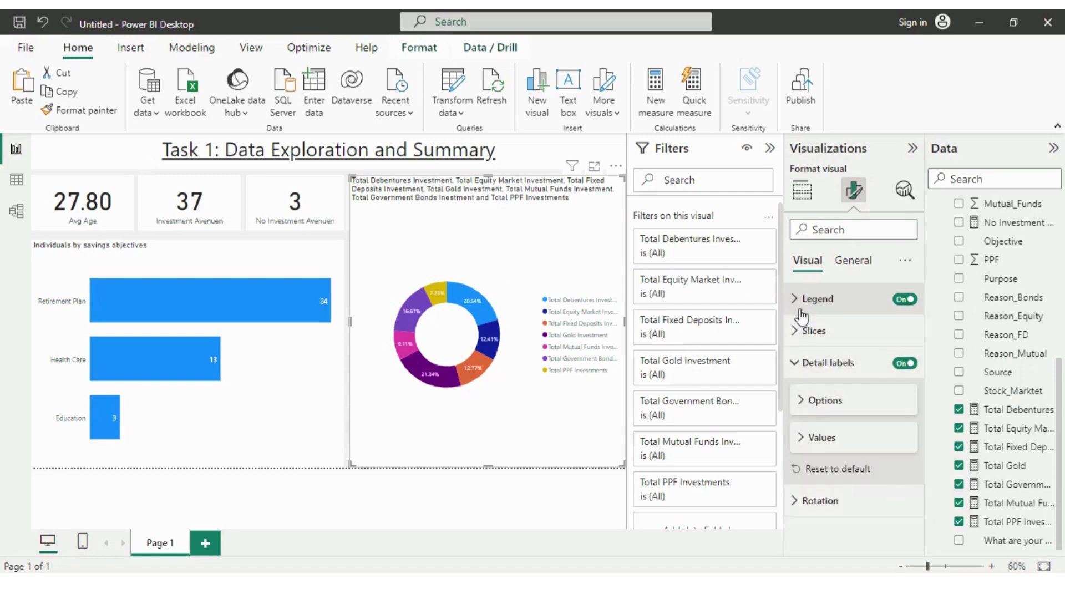
{"action": "left_click", "coordinate": [800, 367]}
{"action": "left_click", "coordinate": [815, 367]}
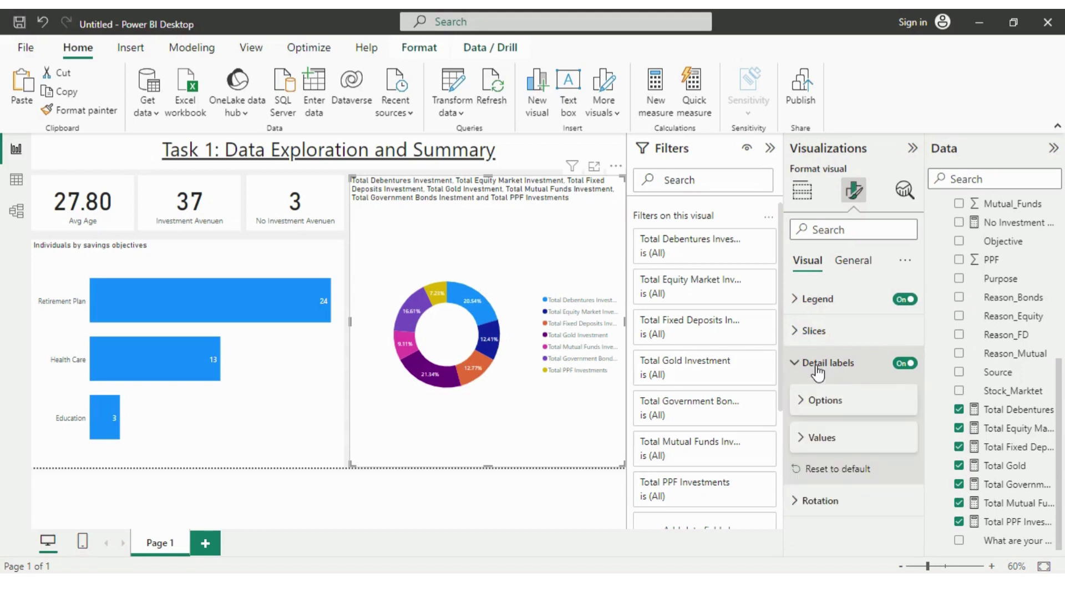
{"action": "left_click", "coordinate": [834, 439]}
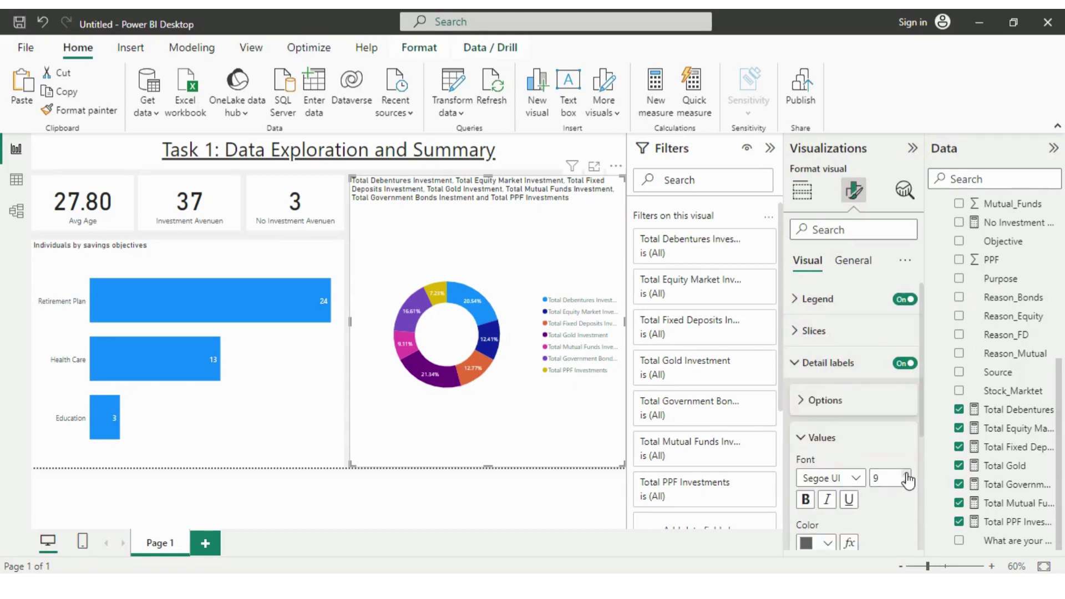
{"action": "left_click", "coordinate": [906, 475]}
{"action": "left_click", "coordinate": [906, 475]}
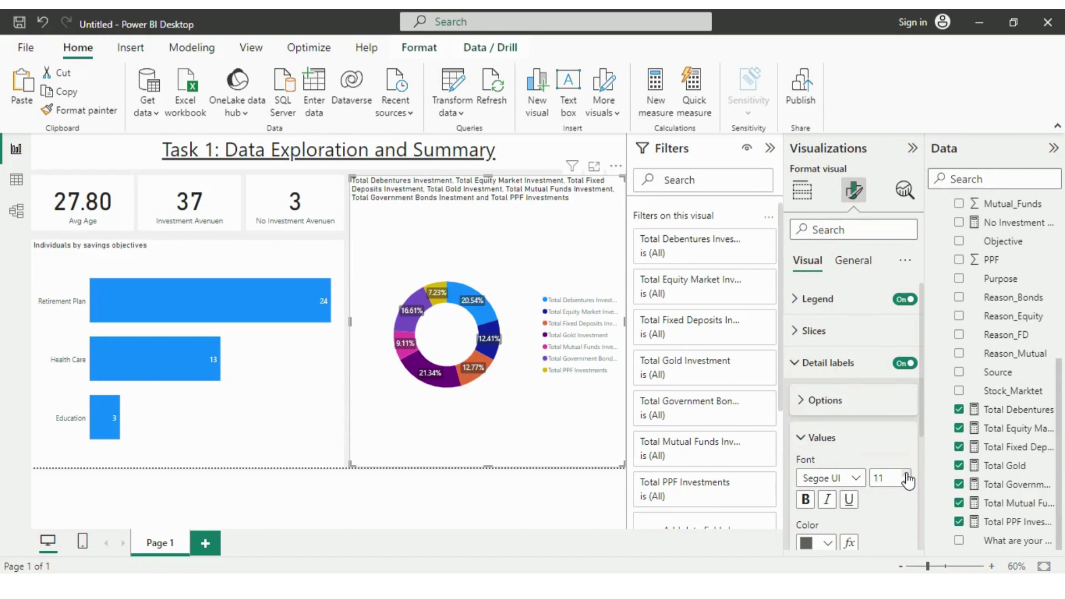
{"action": "left_click", "coordinate": [797, 371]}
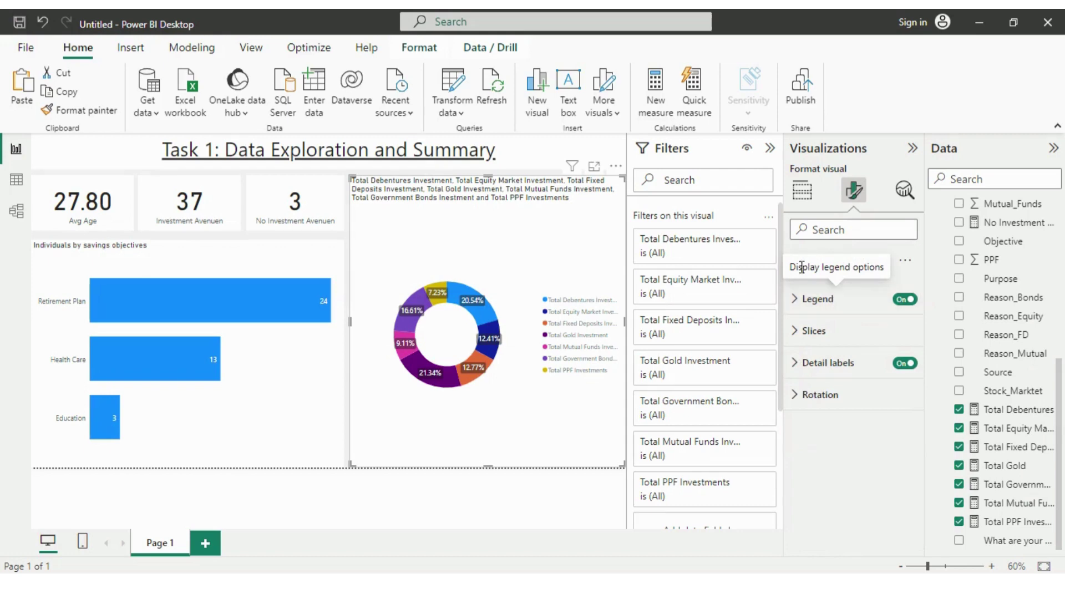
Turn off the donut chart's title and set the visual's height to 630.
{"action": "left_click", "coordinate": [849, 261]}
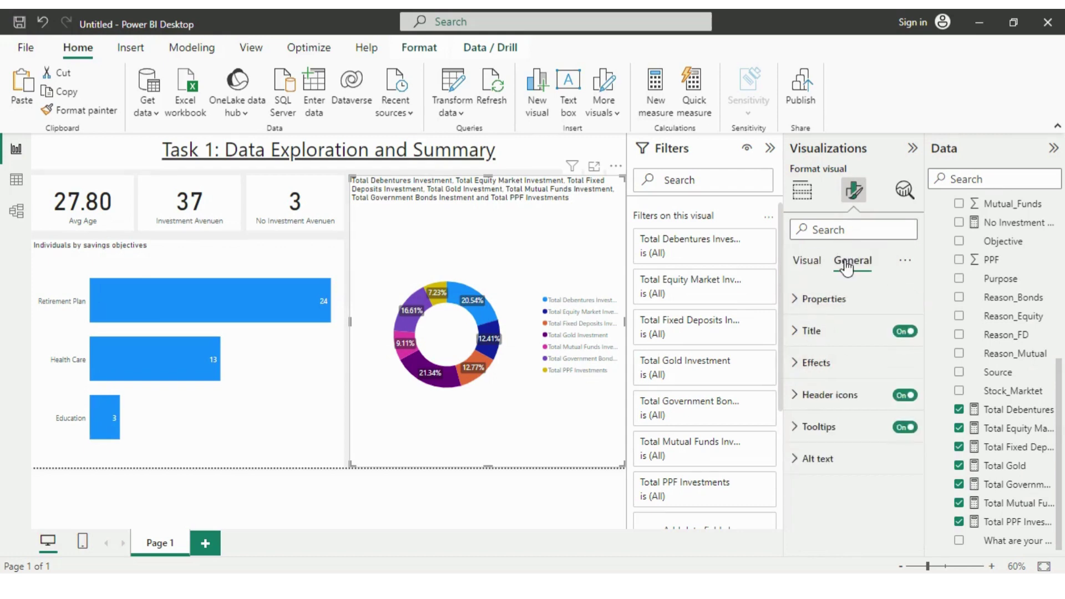
{"action": "left_click", "coordinate": [903, 333]}
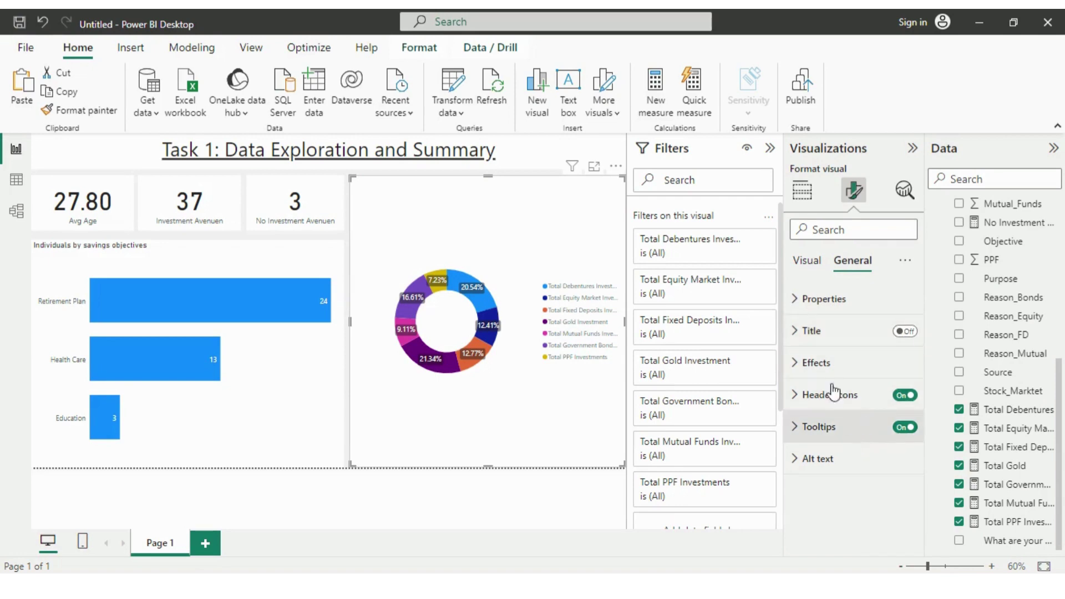
{"action": "left_click", "coordinate": [837, 305]}
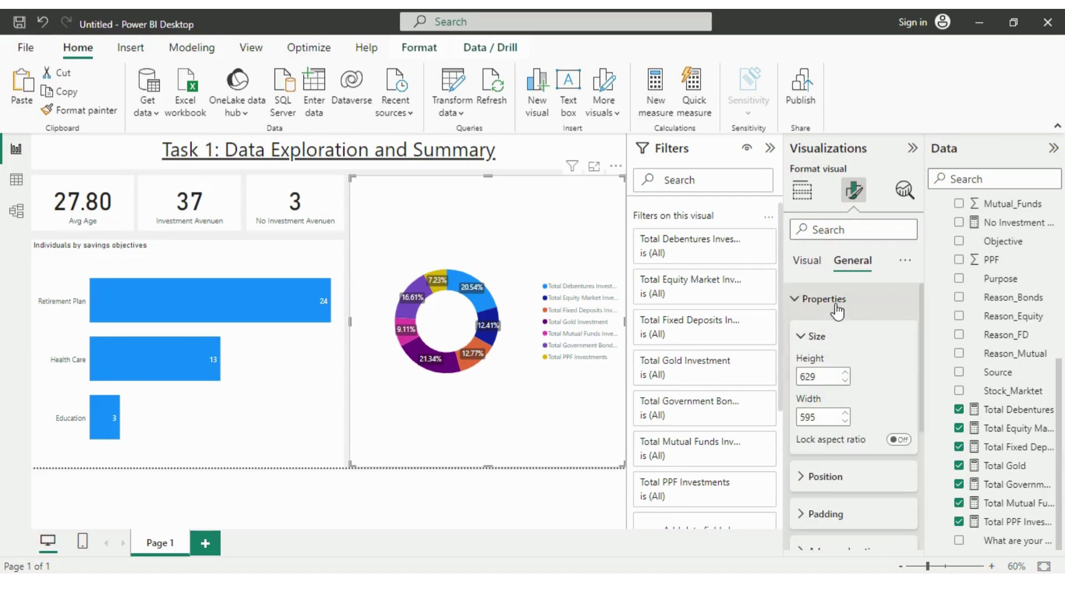
{"action": "left_click", "coordinate": [846, 374]}
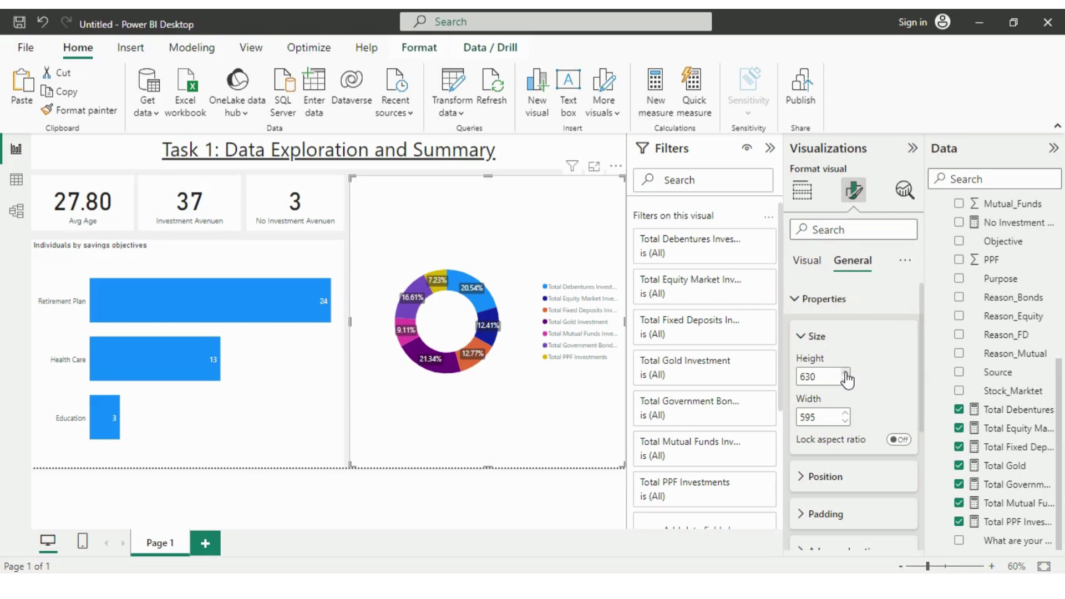
Set the donut chart's top padding to 7 px.
{"action": "scroll", "coordinate": [924, 392], "scroll_direction": "down", "scroll_amount": 3}
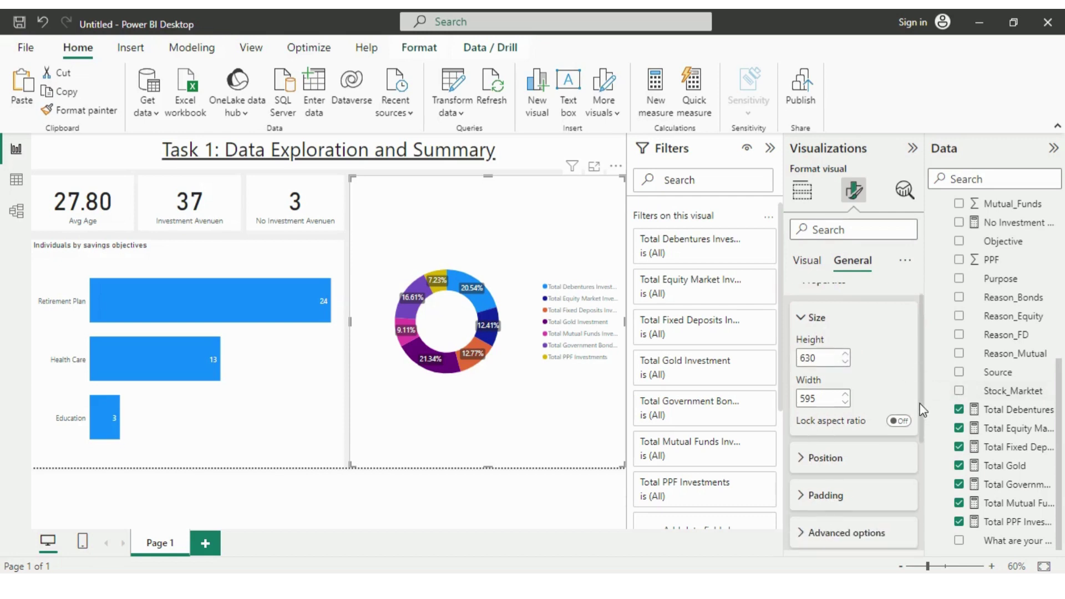
{"action": "left_click", "coordinate": [888, 444]}
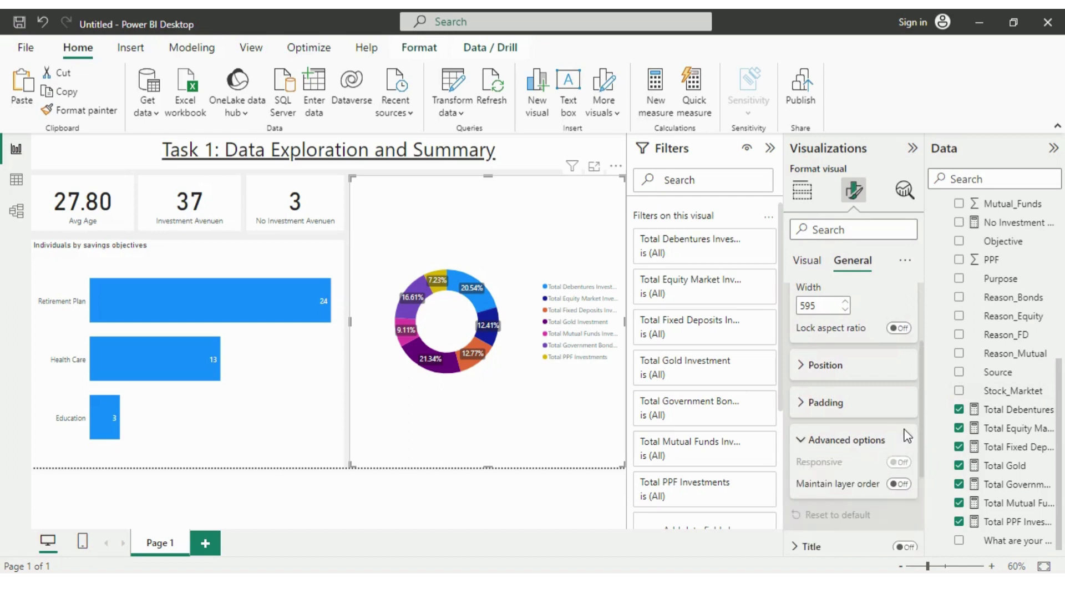
{"action": "left_click", "coordinate": [809, 440]}
{"action": "left_click", "coordinate": [814, 410]}
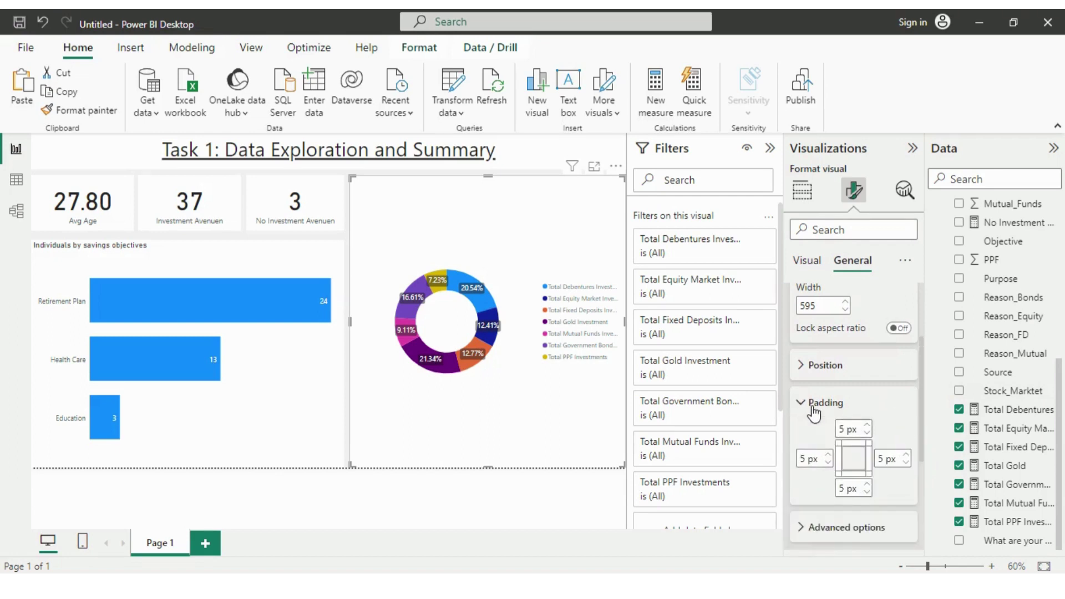
{"action": "left_click", "coordinate": [867, 426]}
{"action": "left_click", "coordinate": [867, 426]}
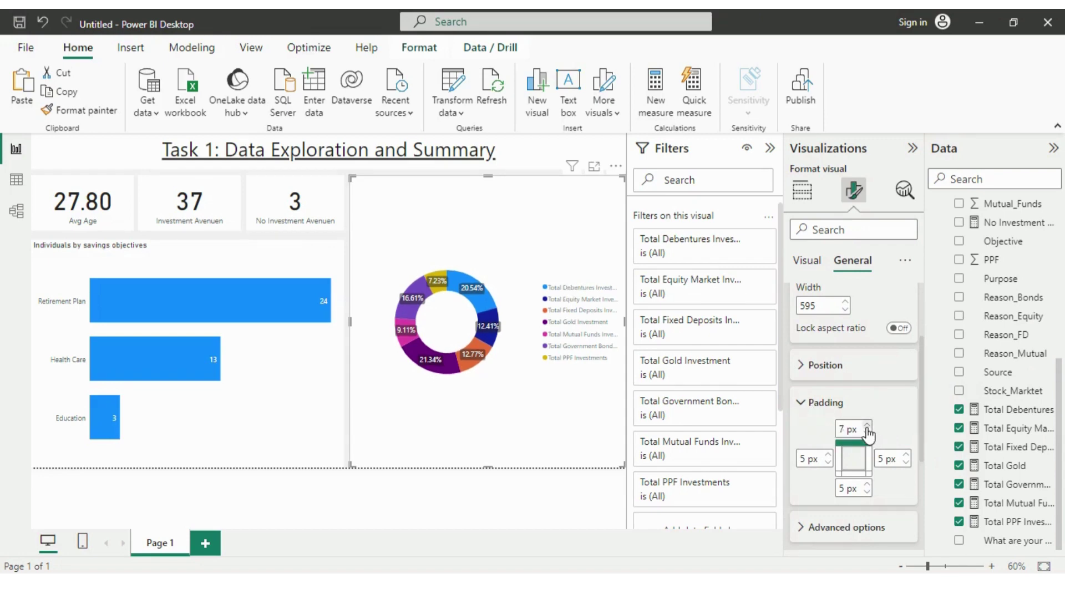
Increase the donut chart's top padding to 20 px.
{"action": "left_click", "coordinate": [868, 425]}
{"action": "left_click", "coordinate": [867, 426]}
{"action": "left_click", "coordinate": [867, 425]}
{"action": "left_click", "coordinate": [867, 426]}
{"action": "left_click", "coordinate": [867, 427]}
{"action": "left_click", "coordinate": [867, 426]}
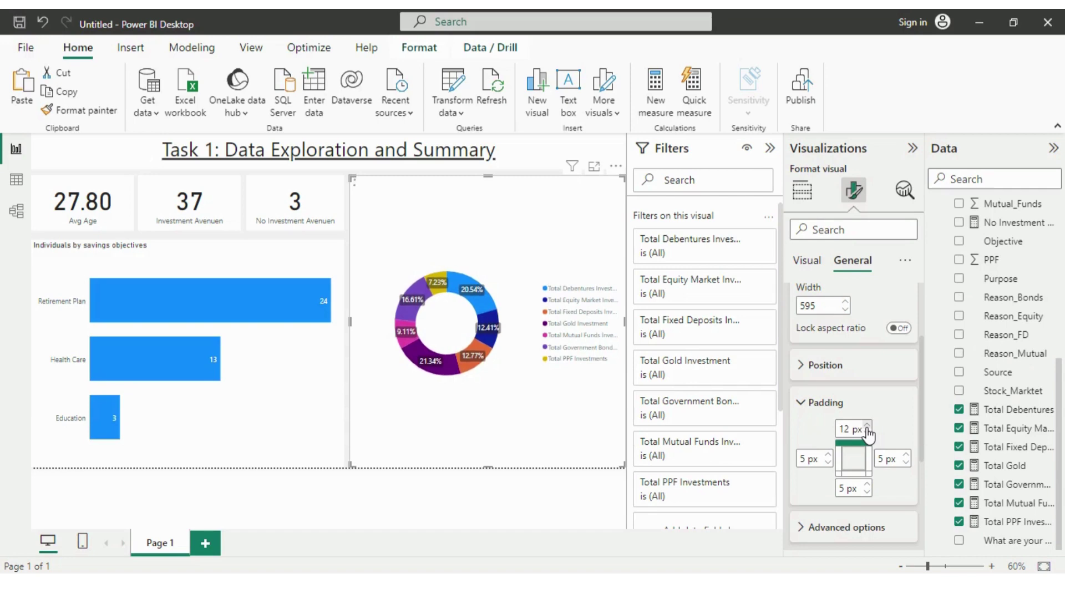
{"action": "left_click", "coordinate": [867, 426]}
{"action": "left_click", "coordinate": [867, 426]}
{"action": "left_click", "coordinate": [867, 426]}
{"action": "left_click", "coordinate": [867, 427]}
{"action": "left_click", "coordinate": [867, 427]}
{"action": "left_click", "coordinate": [867, 427]}
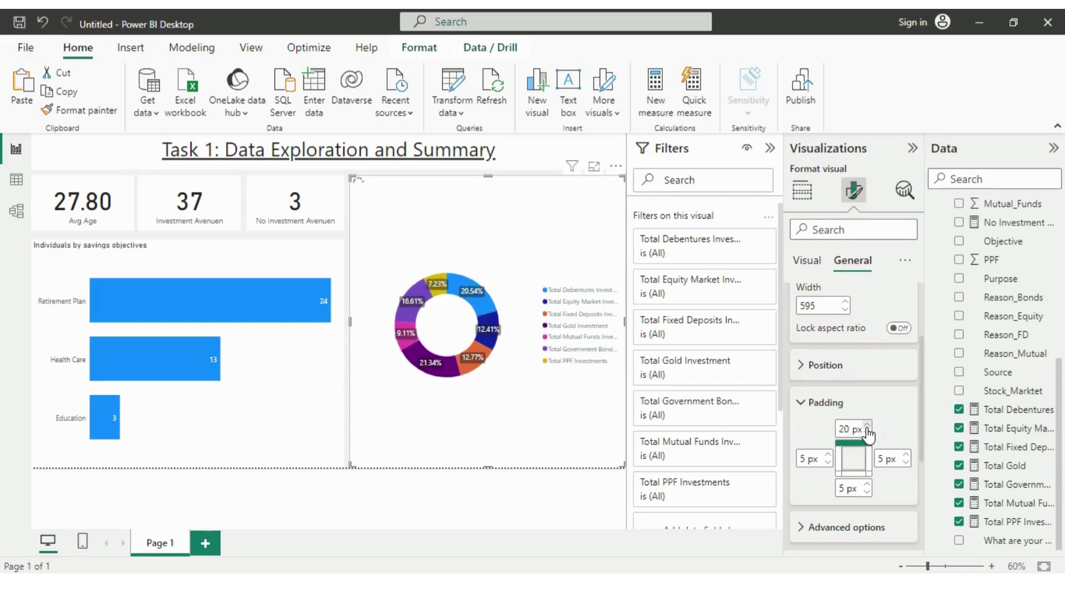
{"action": "left_click", "coordinate": [867, 426]}
Try reducing the donut chart's bottom padding to 0 px.
{"action": "left_click", "coordinate": [867, 492]}
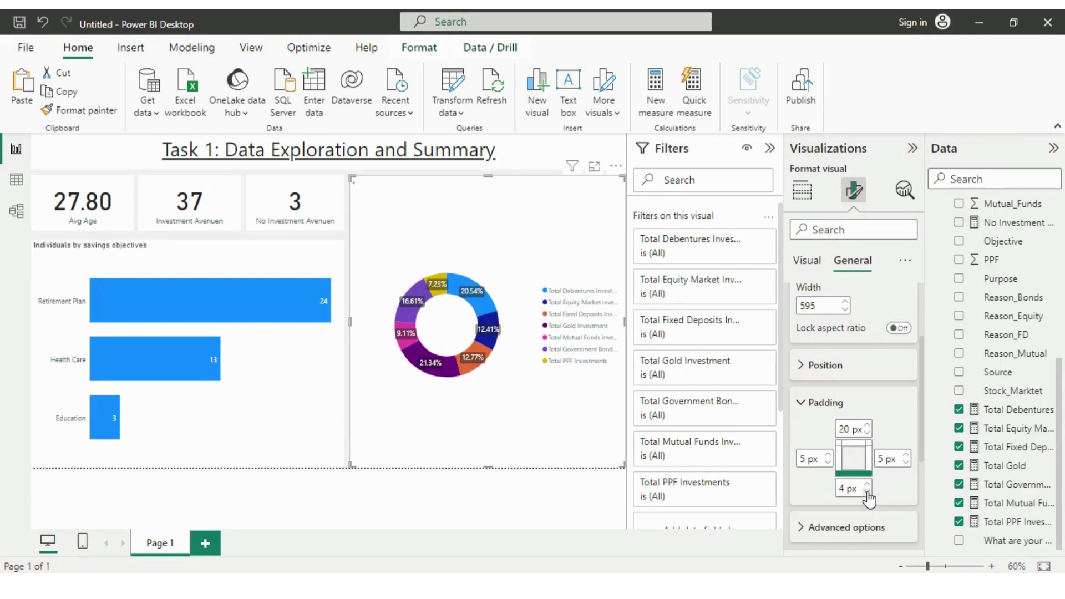
{"action": "left_click", "coordinate": [867, 492]}
{"action": "left_click", "coordinate": [867, 492]}
{"action": "left_click", "coordinate": [867, 493]}
{"action": "left_click", "coordinate": [868, 492]}
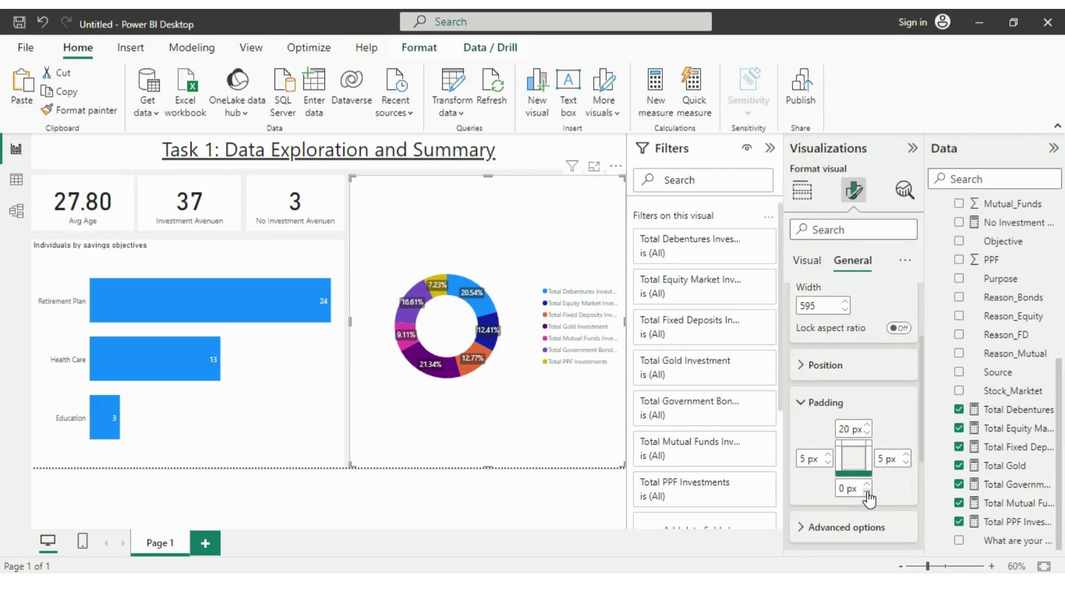
Increase the donut chart's bottom padding to 20 px.
{"action": "left_click", "coordinate": [867, 485]}
{"action": "left_click", "coordinate": [867, 485]}
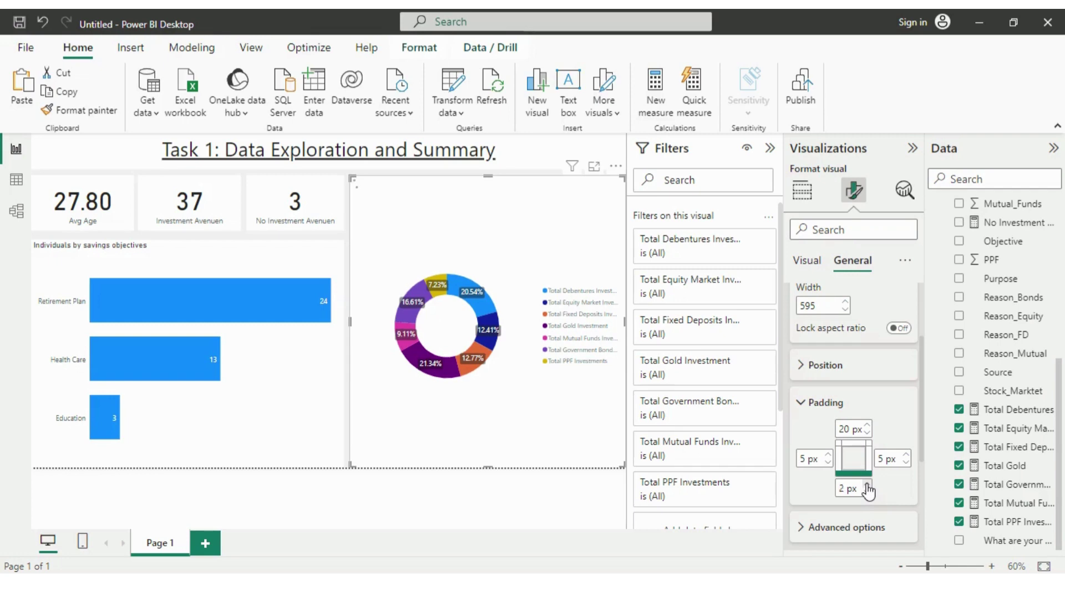
{"action": "left_click", "coordinate": [867, 485]}
{"action": "left_click", "coordinate": [867, 485]}
{"action": "left_click", "coordinate": [867, 485]}
{"action": "left_click", "coordinate": [867, 485]}
{"action": "left_click", "coordinate": [867, 486]}
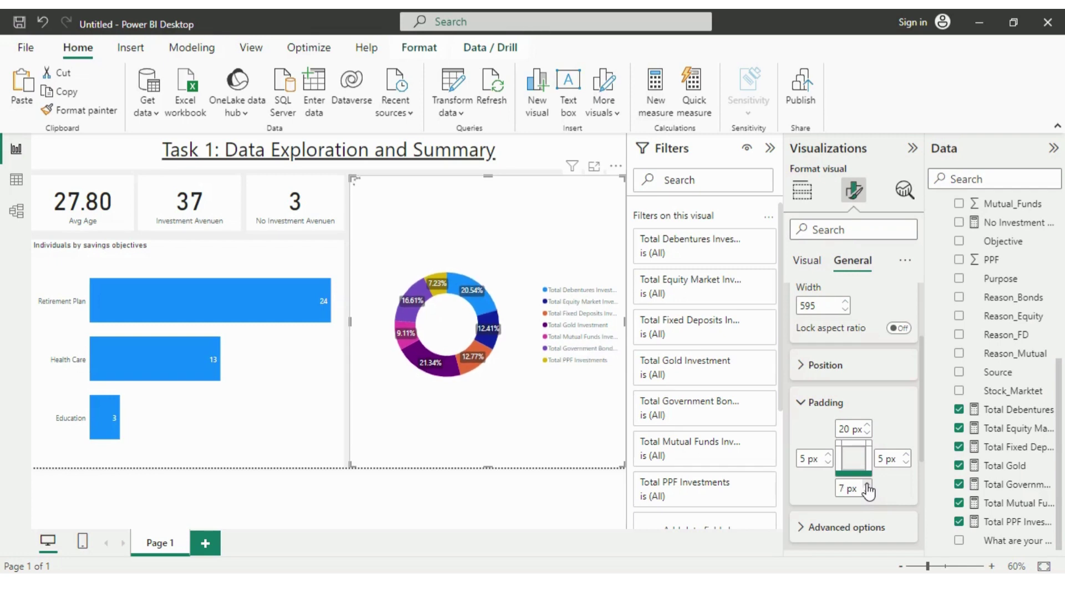
{"action": "left_click", "coordinate": [867, 486]}
{"action": "left_click", "coordinate": [867, 486]}
{"action": "left_click", "coordinate": [867, 485]}
{"action": "left_click", "coordinate": [867, 486]}
{"action": "left_click", "coordinate": [867, 486]}
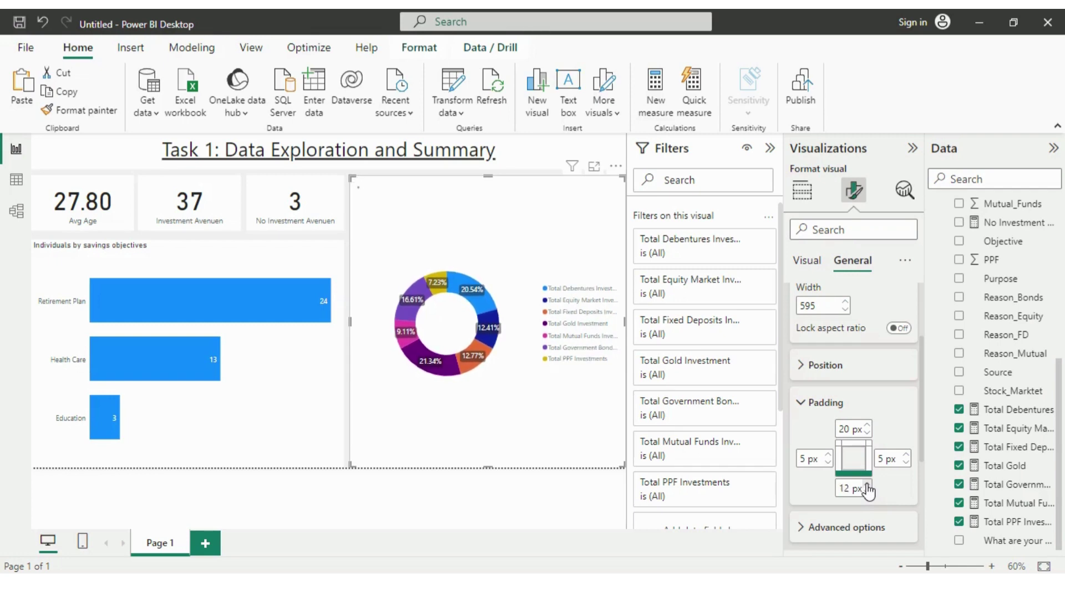
{"action": "left_click", "coordinate": [868, 486]}
{"action": "left_click", "coordinate": [867, 485]}
{"action": "left_click", "coordinate": [867, 486]}
{"action": "left_click", "coordinate": [867, 486]}
{"action": "left_click", "coordinate": [867, 485]}
{"action": "left_click", "coordinate": [867, 486]}
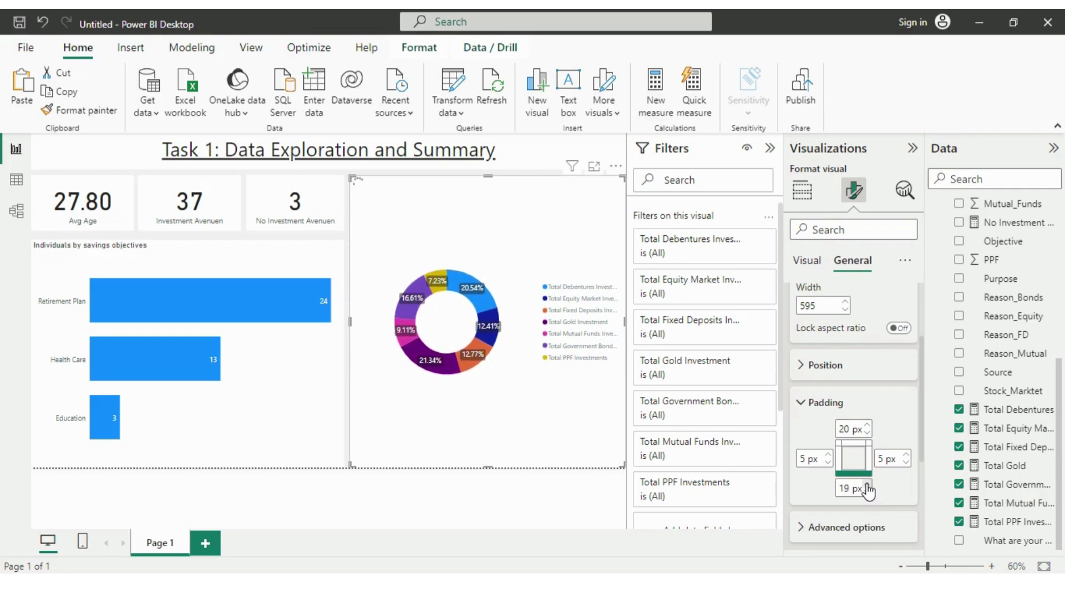
{"action": "left_click", "coordinate": [867, 486]}
{"action": "left_click", "coordinate": [867, 486]}
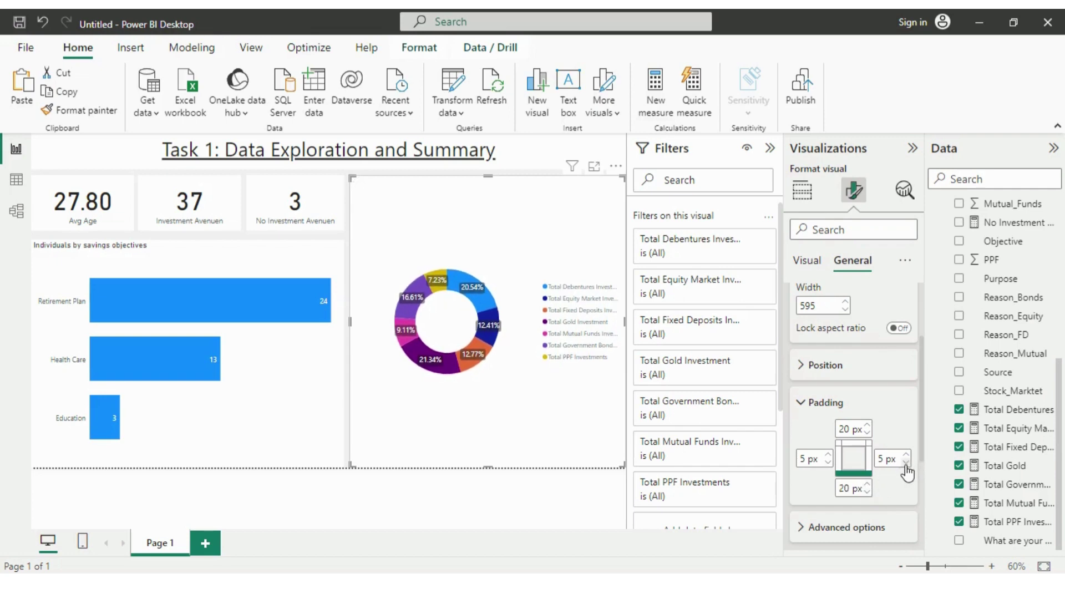
Set the donut chart's left padding to 20 px.
{"action": "left_click", "coordinate": [828, 455]}
{"action": "left_click", "coordinate": [829, 455]}
{"action": "left_click", "coordinate": [829, 455]}
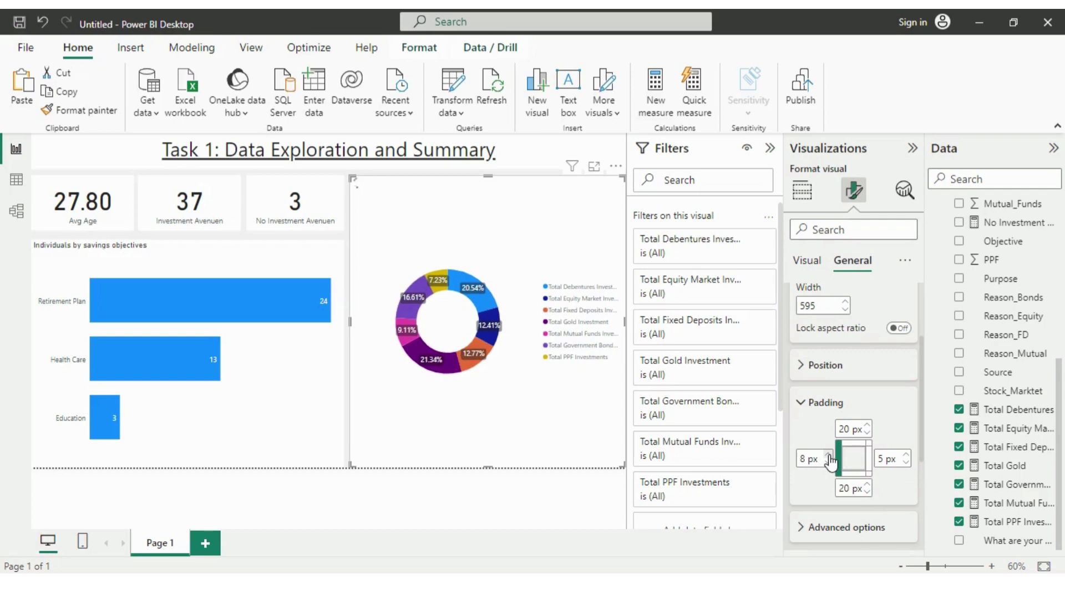
{"action": "left_click", "coordinate": [828, 455]}
{"action": "left_click", "coordinate": [829, 455]}
{"action": "left_click", "coordinate": [829, 455]}
{"action": "left_click", "coordinate": [829, 455]}
{"action": "left_click", "coordinate": [828, 455]}
{"action": "left_click", "coordinate": [828, 455]}
{"action": "left_click", "coordinate": [828, 455]}
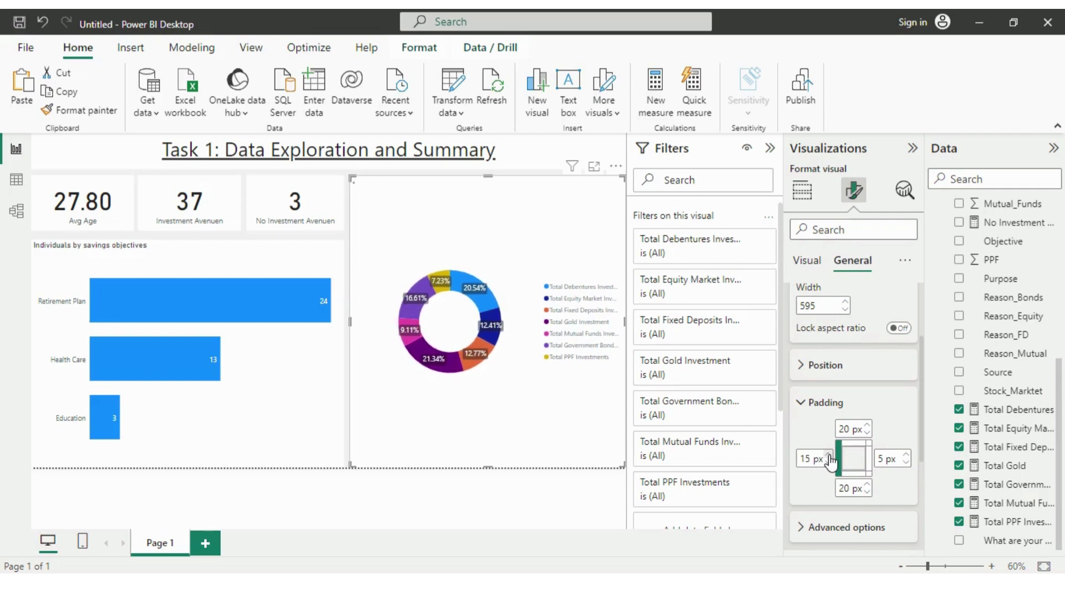
{"action": "left_click", "coordinate": [828, 455]}
{"action": "left_click", "coordinate": [829, 455]}
{"action": "left_click", "coordinate": [829, 455]}
{"action": "left_click", "coordinate": [828, 455]}
{"action": "left_click", "coordinate": [828, 455]}
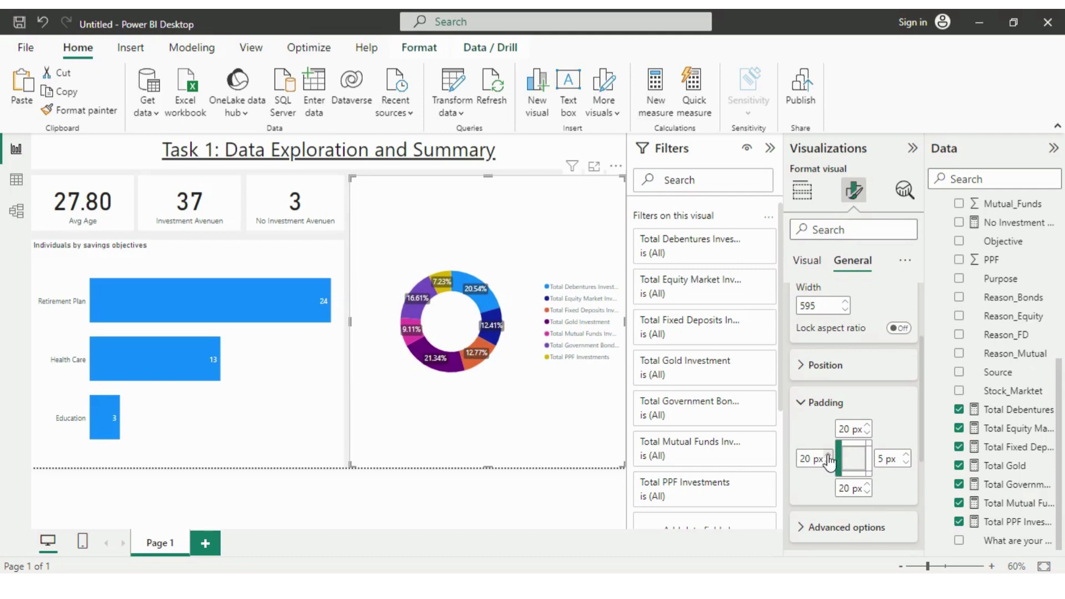
{"action": "left_click", "coordinate": [803, 367]}
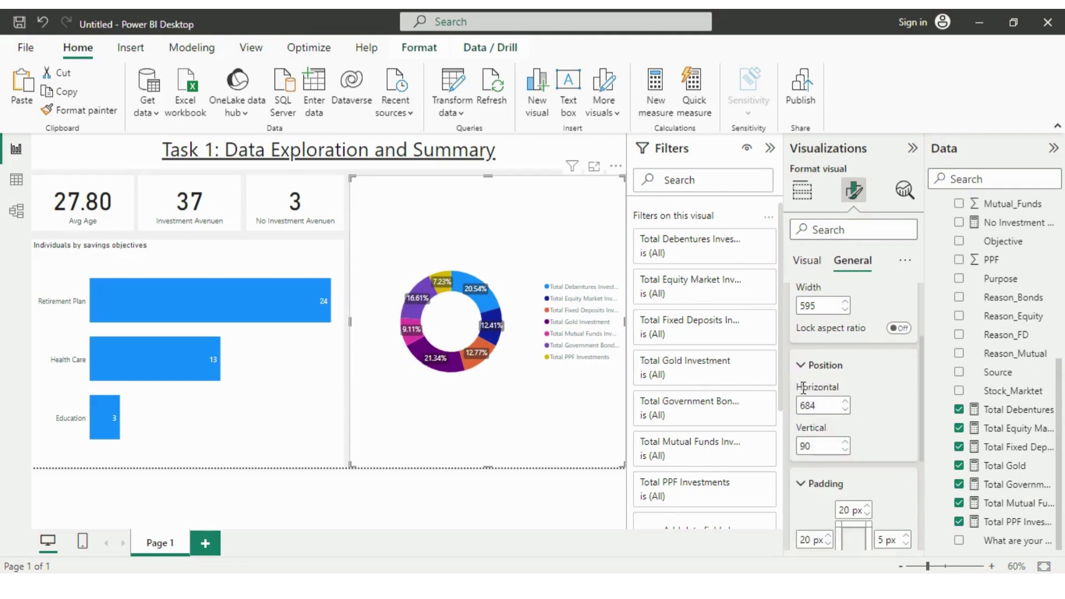
{"action": "left_click", "coordinate": [804, 484]}
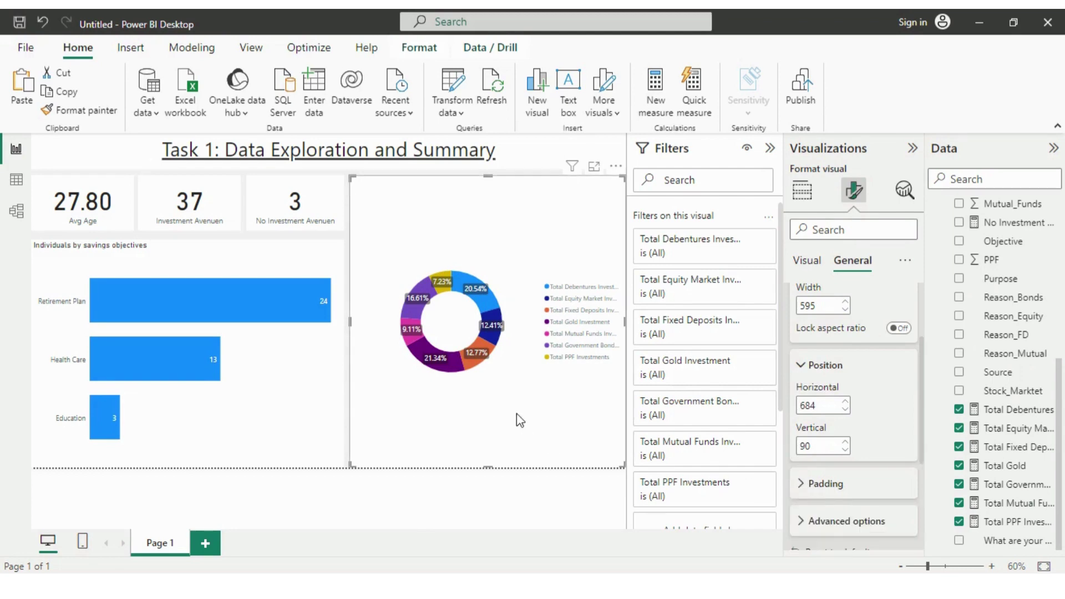
{"action": "left_click", "coordinate": [803, 367]}
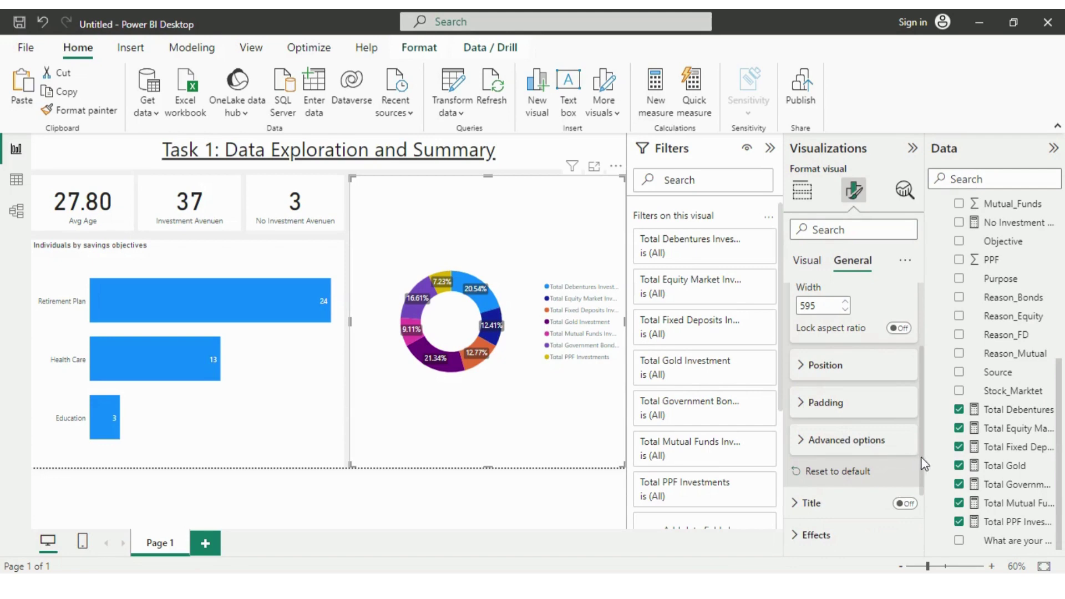
{"action": "scroll", "coordinate": [904, 444], "scroll_direction": "down", "scroll_amount": 2}
{"action": "scroll", "coordinate": [921, 383], "scroll_direction": "up", "scroll_amount": 5}
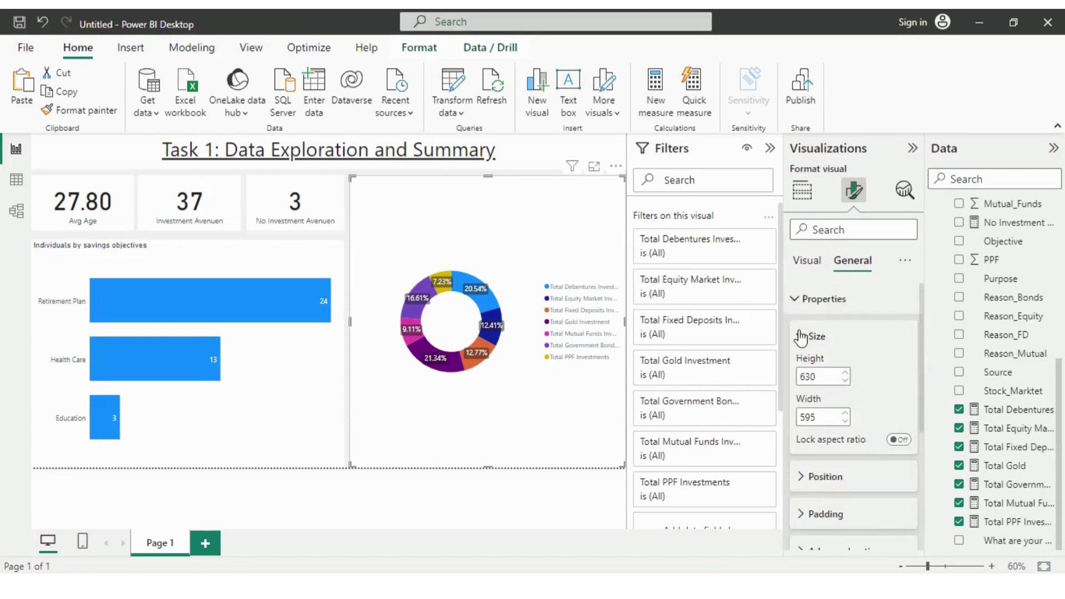
{"action": "left_click", "coordinate": [799, 299]}
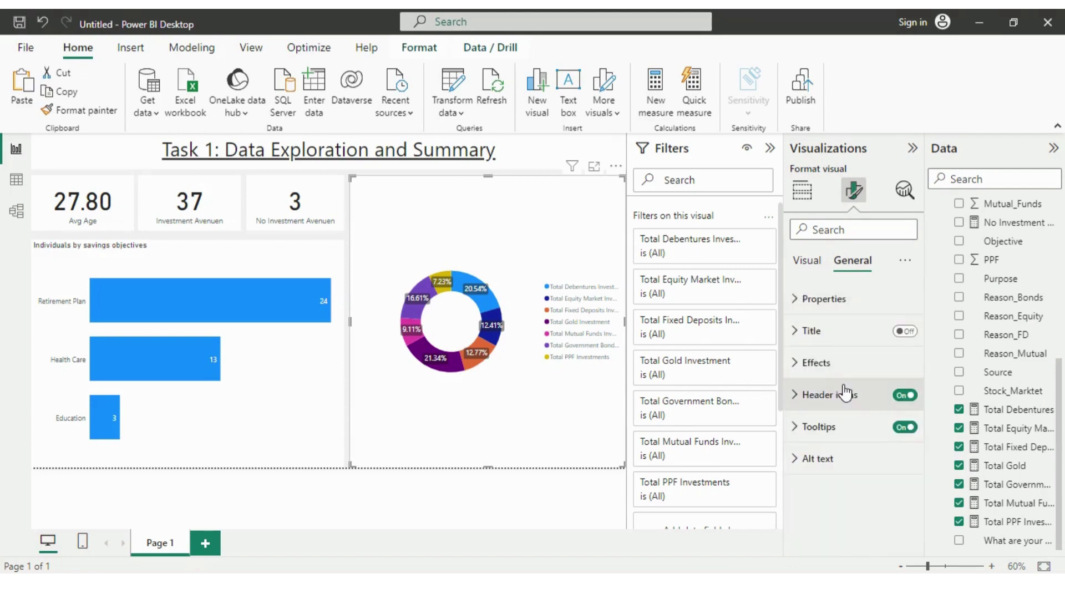
Set the position of the donut chart's legend to Top center.
{"action": "left_click", "coordinate": [810, 263]}
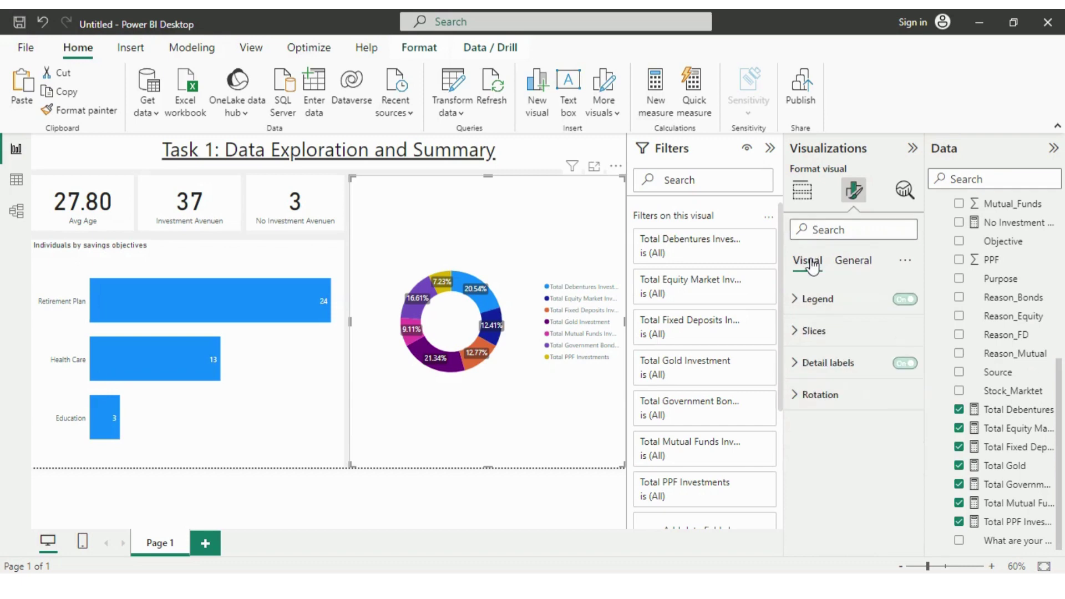
{"action": "left_click", "coordinate": [841, 303]}
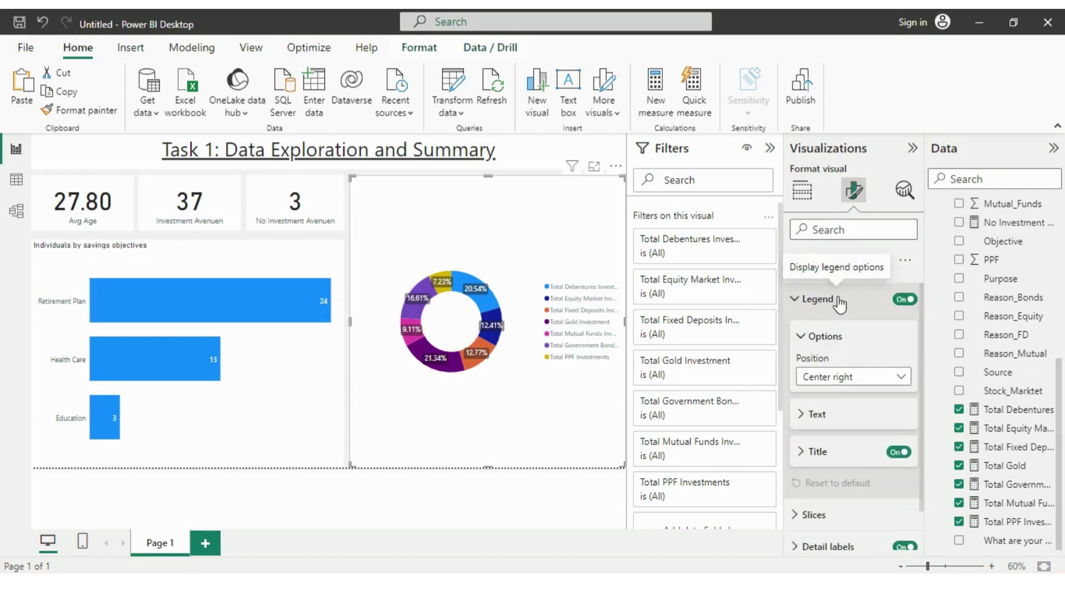
{"action": "left_click", "coordinate": [896, 377]}
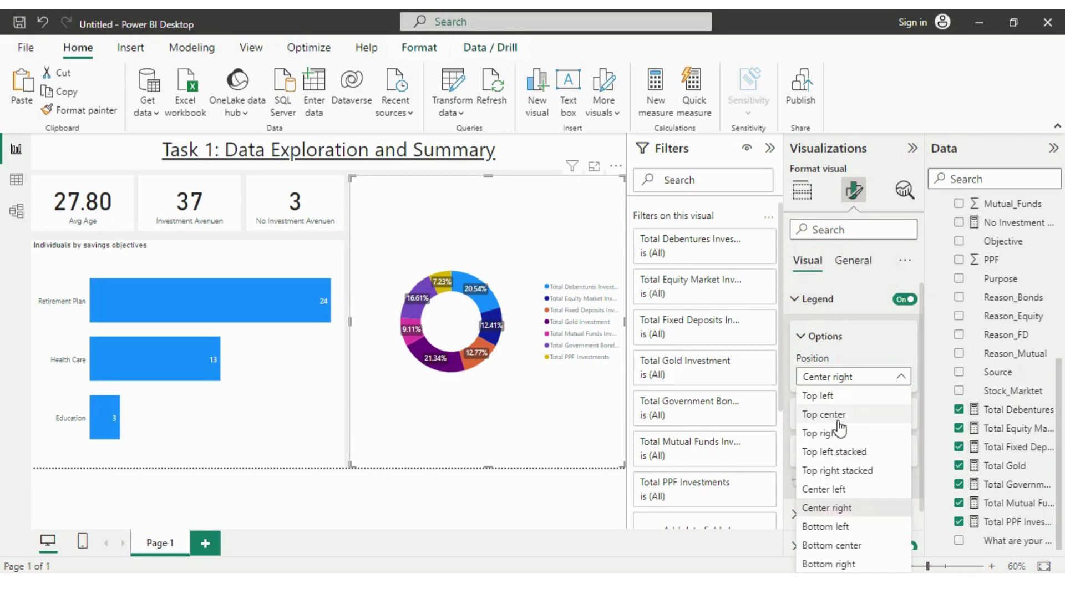
{"action": "key", "text": "Escape"}
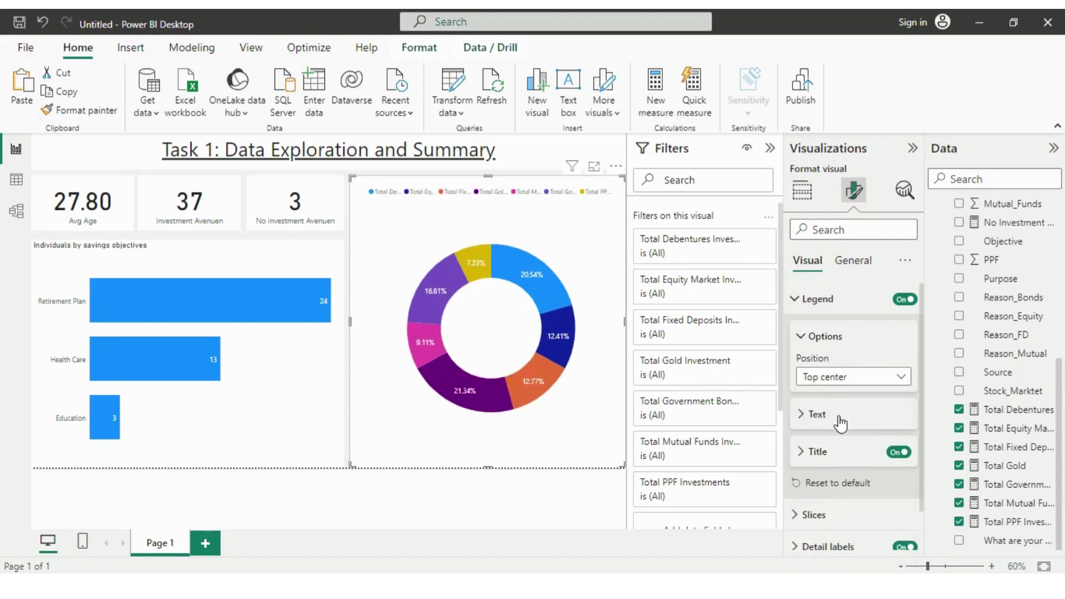
Try the Top left stacked, Center left and Bottom right positions for the donut's legend and return it to Top center.
{"action": "left_click", "coordinate": [890, 383]}
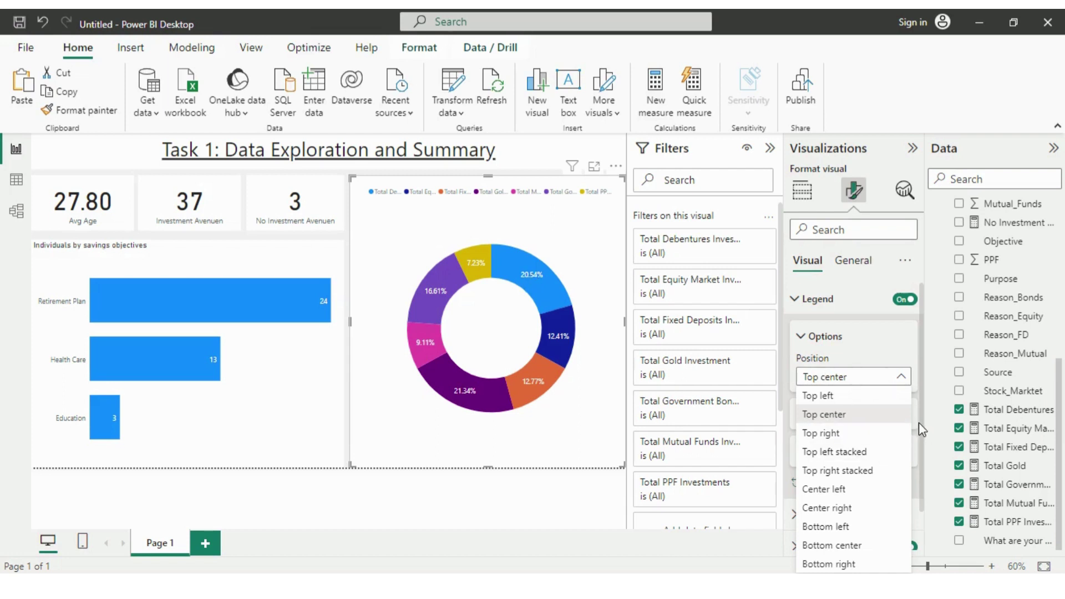
{"action": "left_click", "coordinate": [856, 459]}
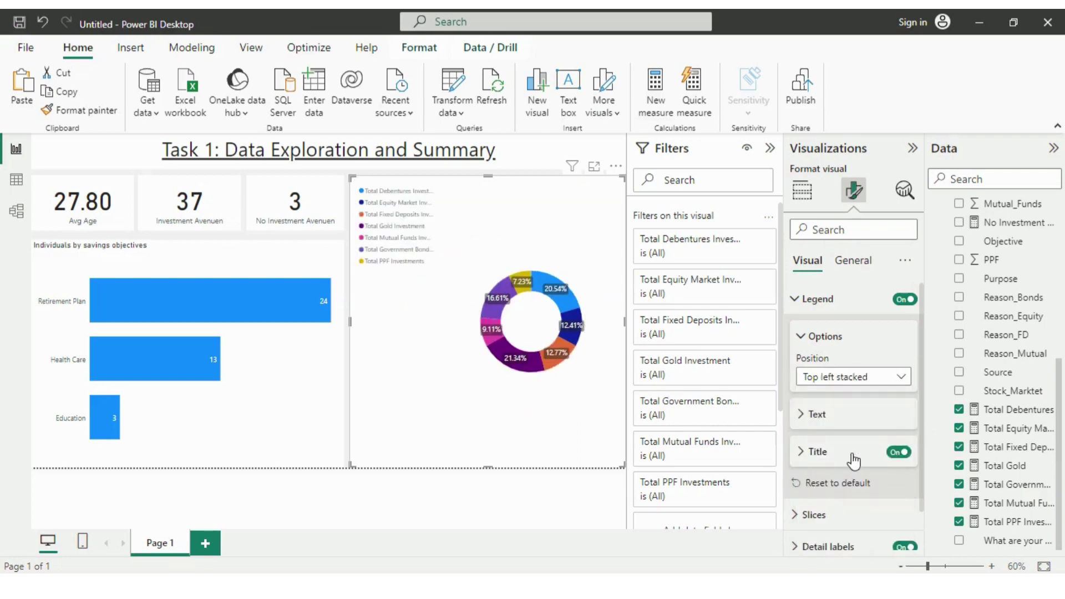
{"action": "left_click", "coordinate": [900, 384]}
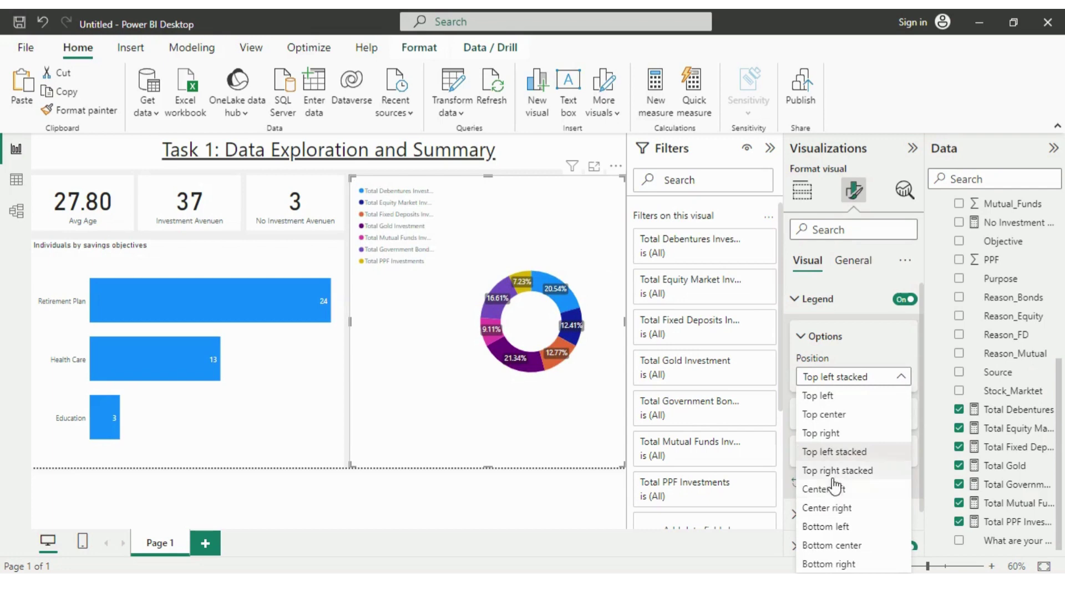
{"action": "left_click", "coordinate": [834, 494]}
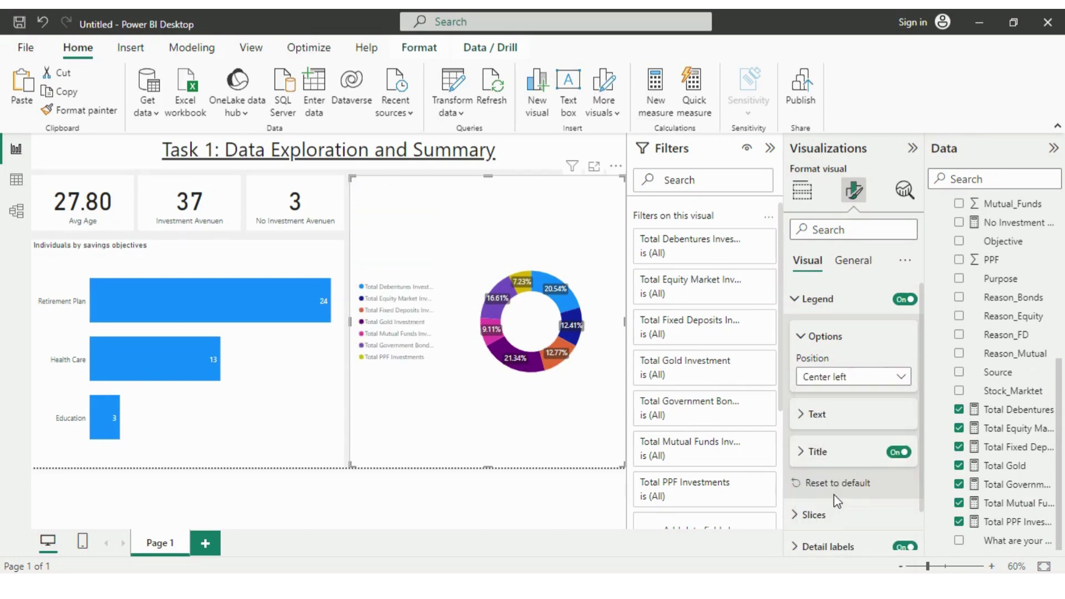
{"action": "left_click", "coordinate": [876, 377]}
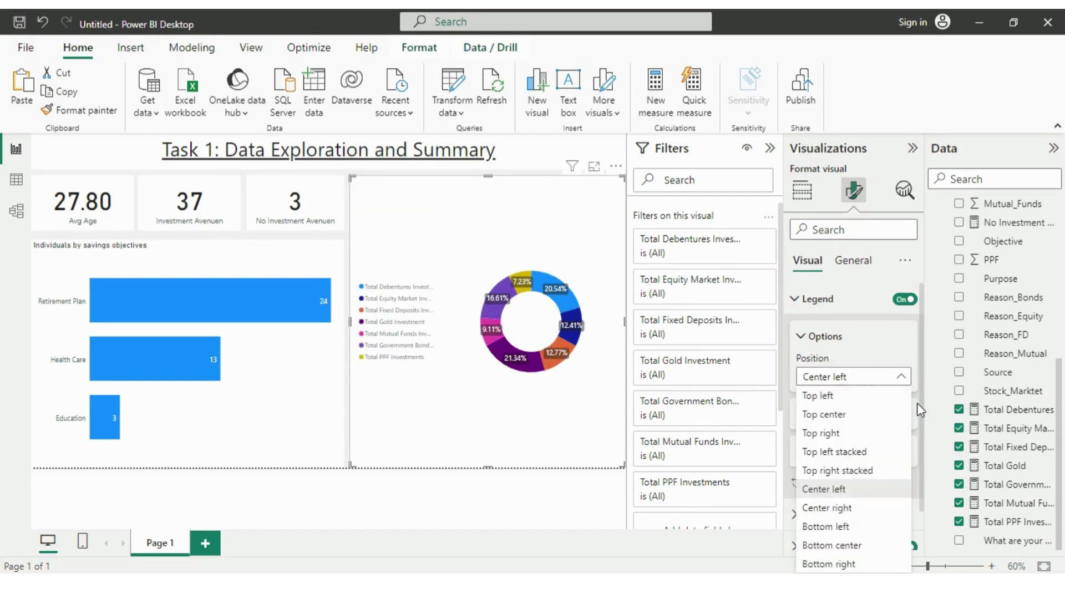
{"action": "left_click", "coordinate": [830, 564]}
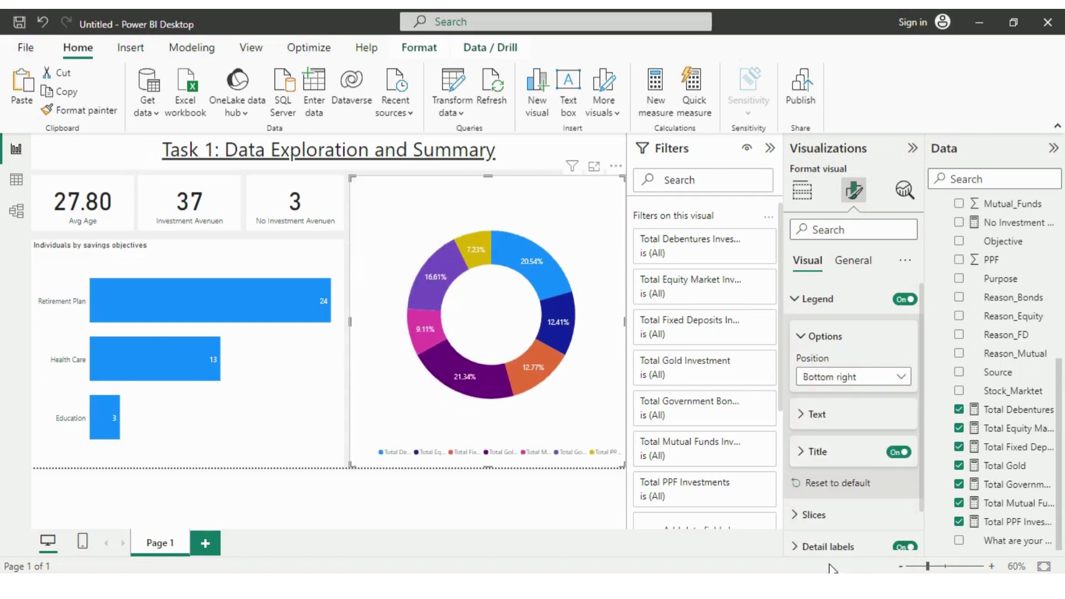
{"action": "left_click", "coordinate": [855, 381]}
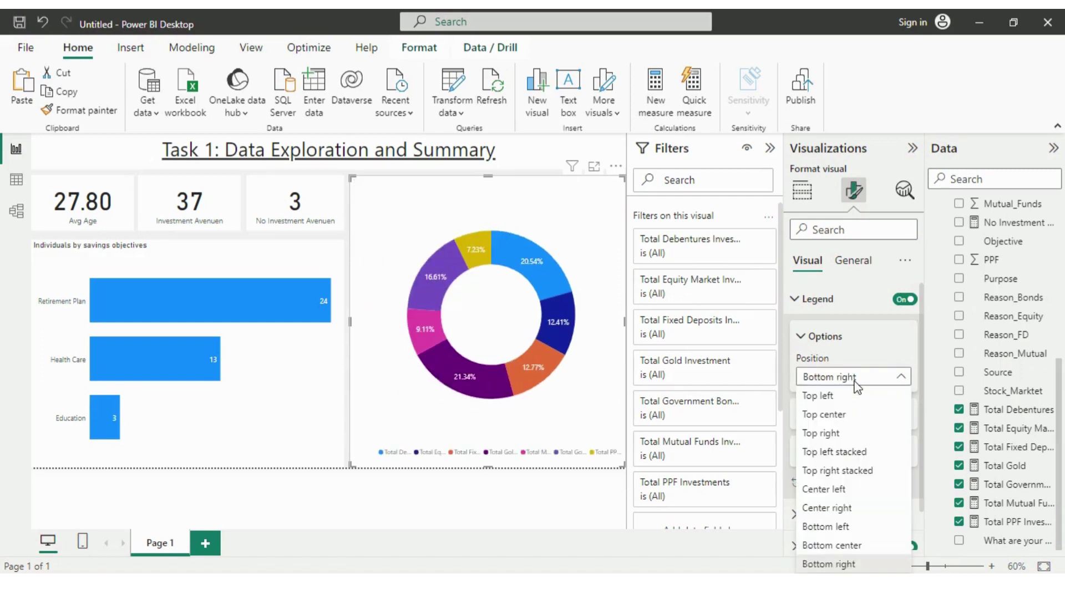
{"action": "left_click", "coordinate": [857, 563]}
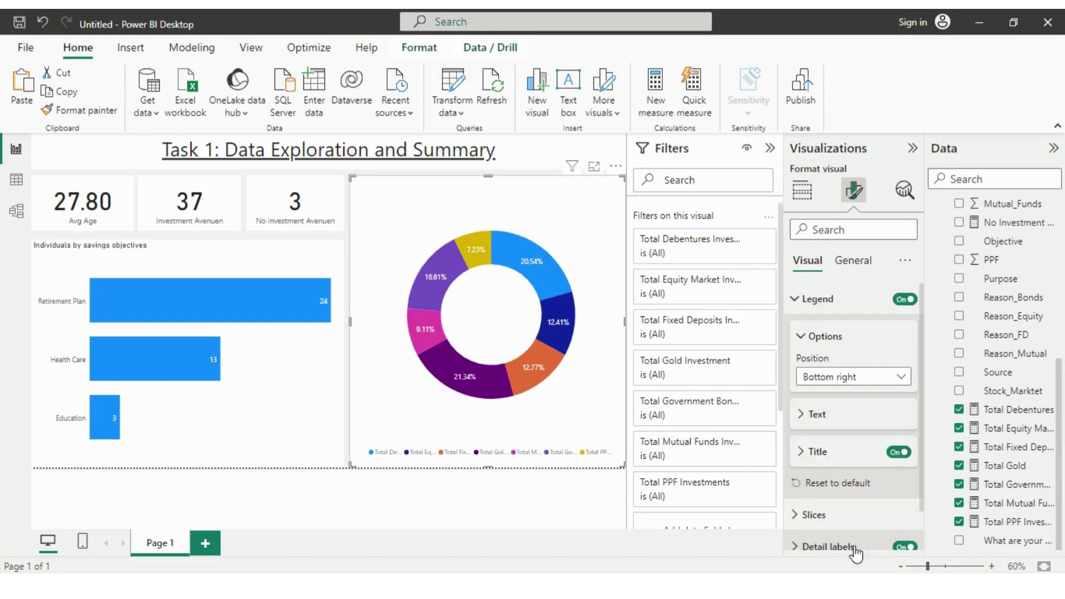
{"action": "left_click", "coordinate": [846, 379]}
{"action": "left_click", "coordinate": [844, 415]}
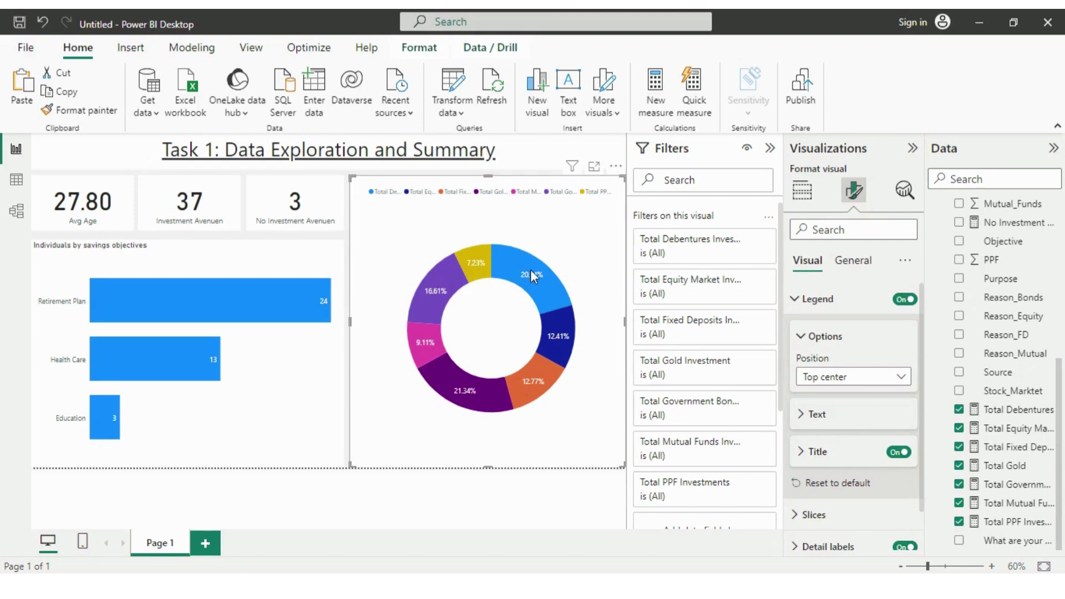
Examine the donut chart's legend text settings and the colour assigned to each investment slice.
{"action": "mouse_move", "coordinate": [532, 271]}
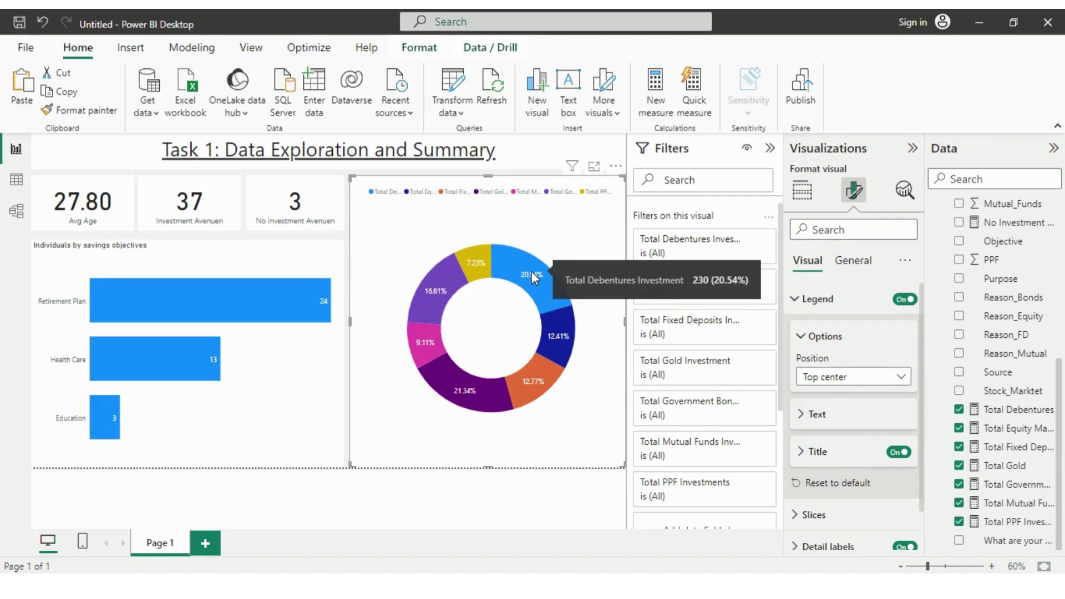
{"action": "left_click", "coordinate": [840, 416]}
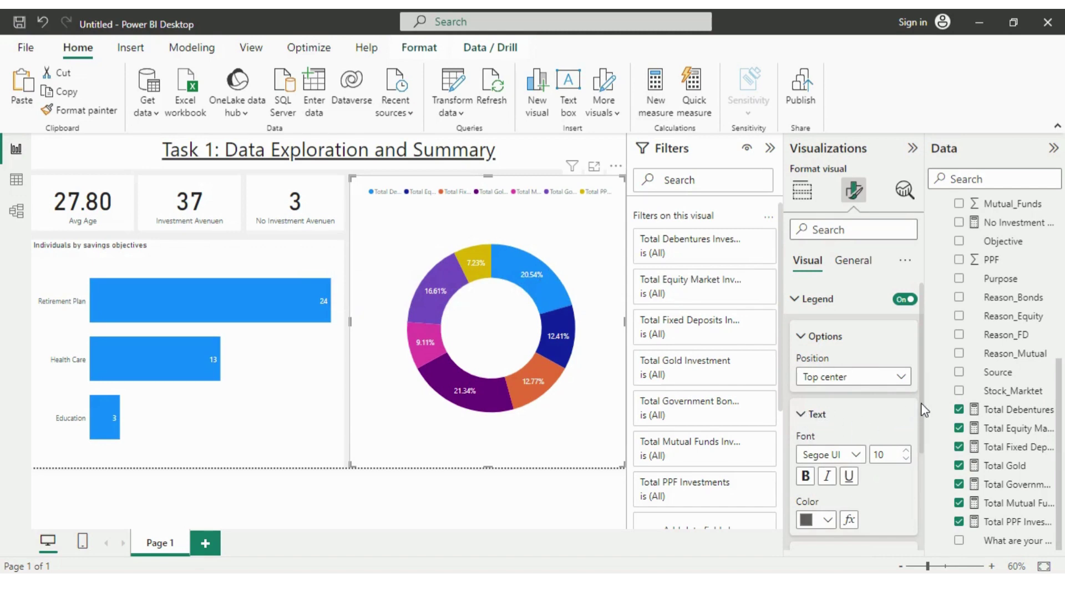
{"action": "left_click_drag", "start_coordinate": [921, 410], "coordinate": [925, 519]}
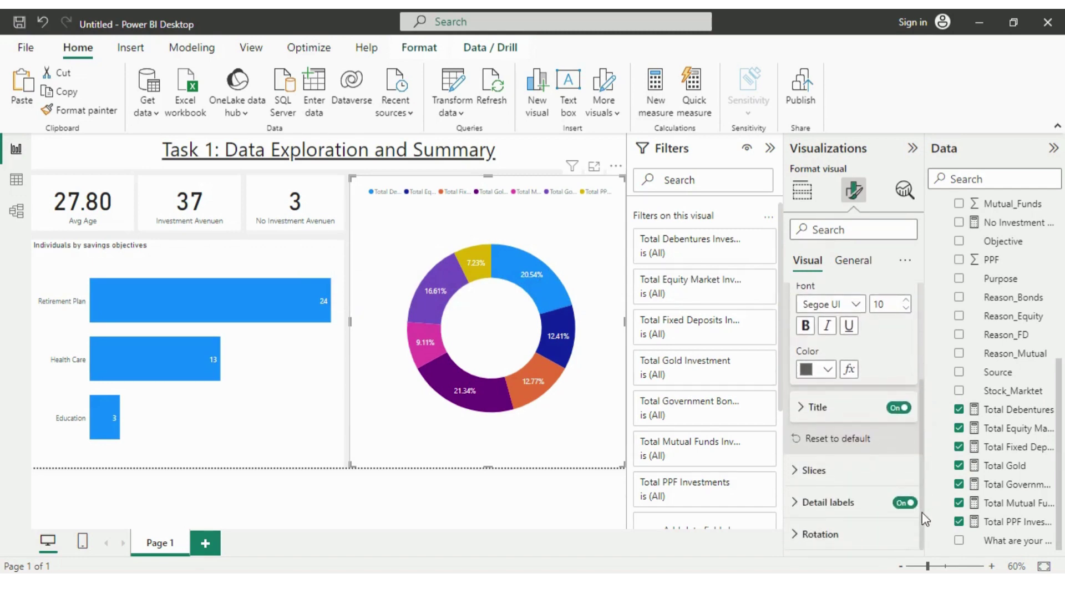
{"action": "left_click", "coordinate": [872, 473]}
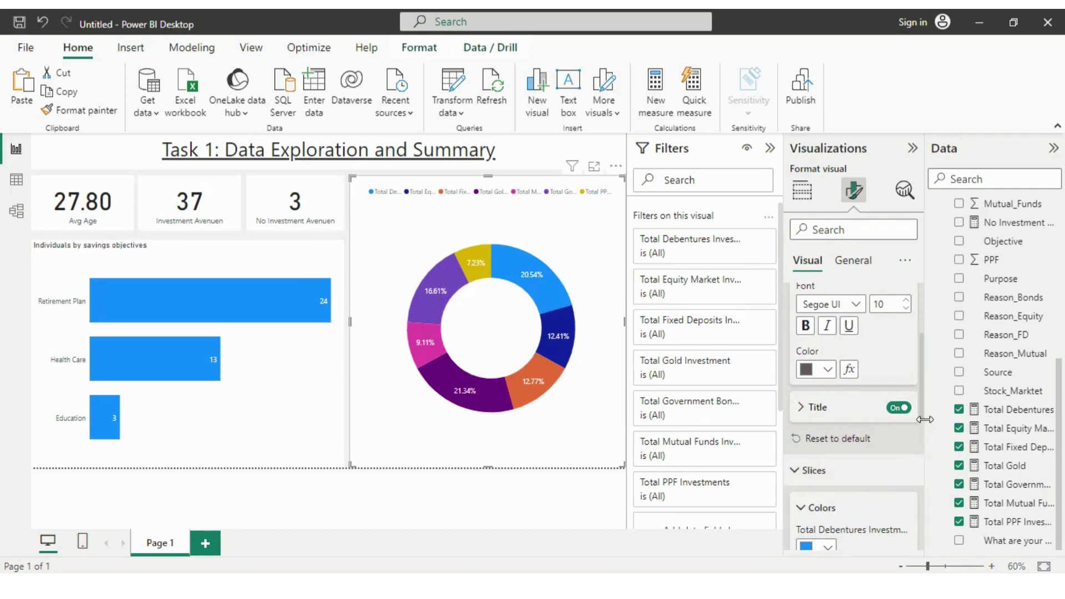
{"action": "left_click_drag", "start_coordinate": [920, 414], "coordinate": [928, 459]}
{"action": "scroll", "coordinate": [931, 484], "scroll_direction": "down", "scroll_amount": 5}
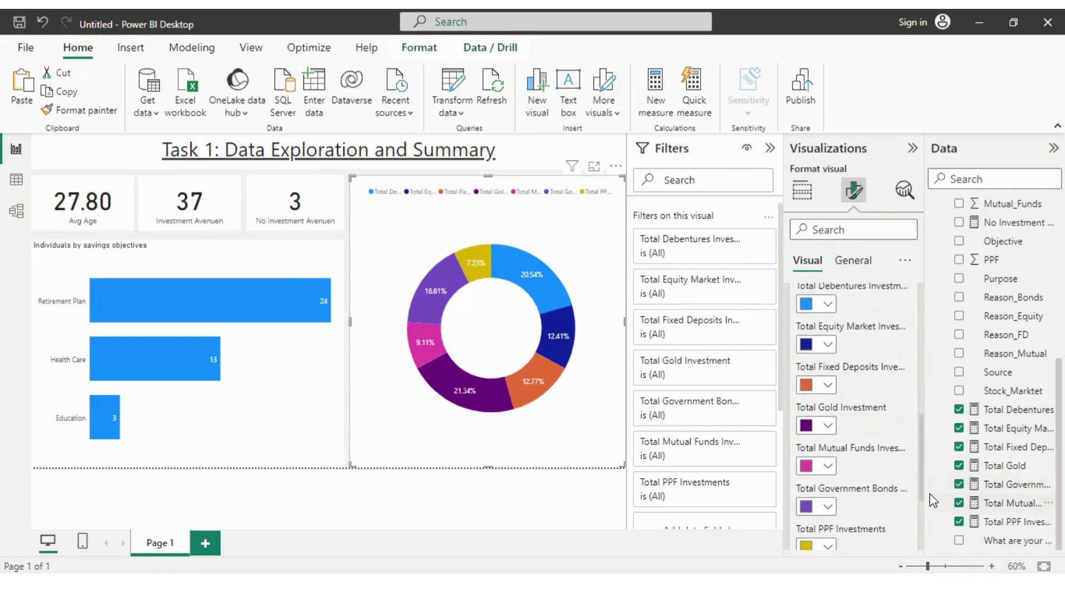
{"action": "scroll", "coordinate": [924, 368], "scroll_direction": "up", "scroll_amount": 6}
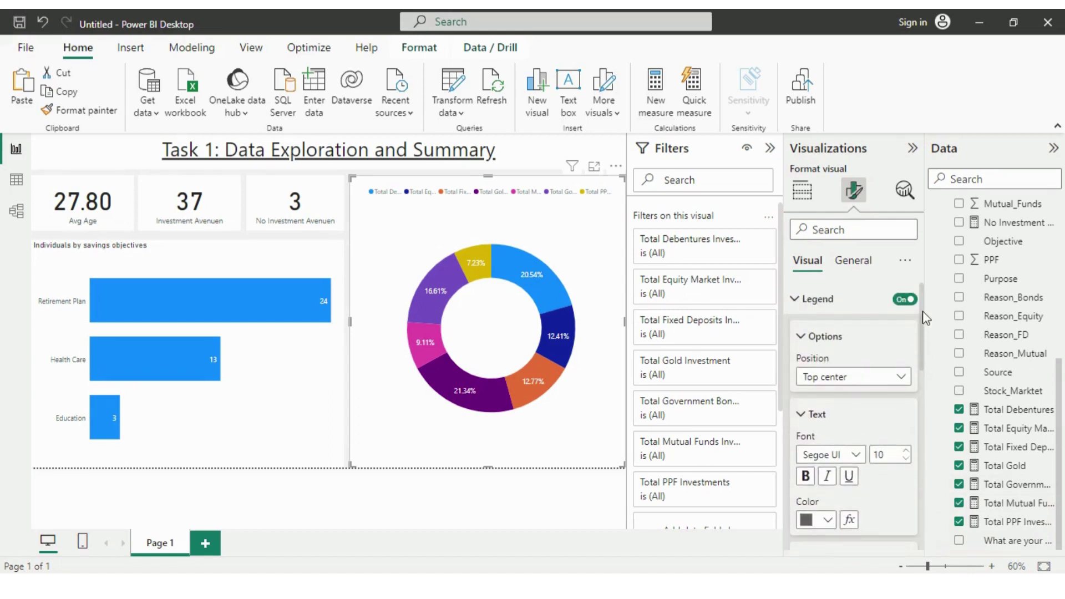
{"action": "left_click", "coordinate": [800, 302]}
{"action": "left_click", "coordinate": [802, 331]}
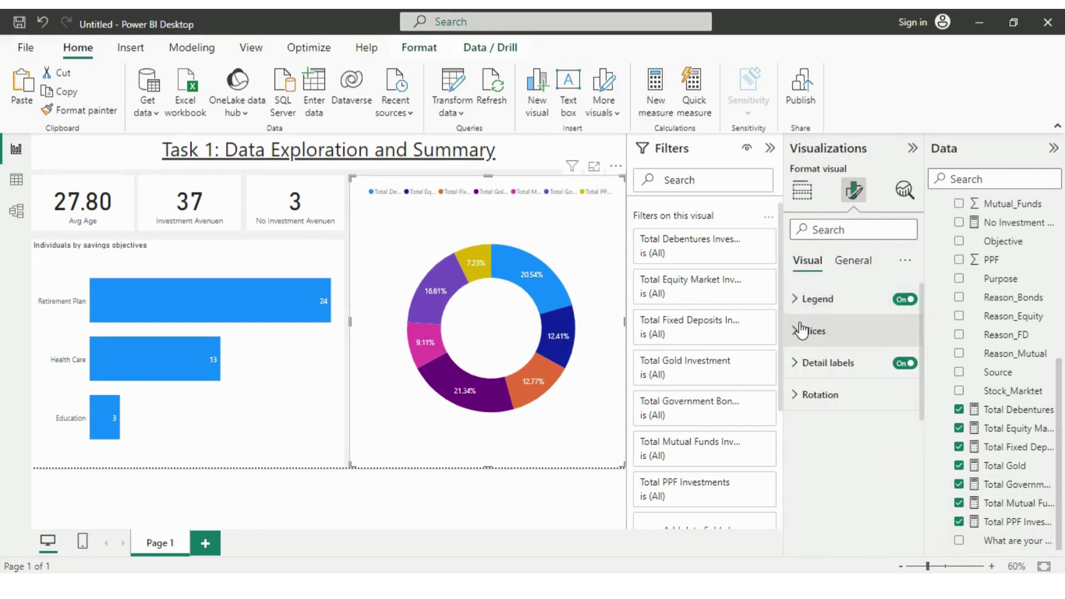
Review the donut chart's detail label options, background and display unit choices, and its rotation setting.
{"action": "left_click", "coordinate": [863, 372]}
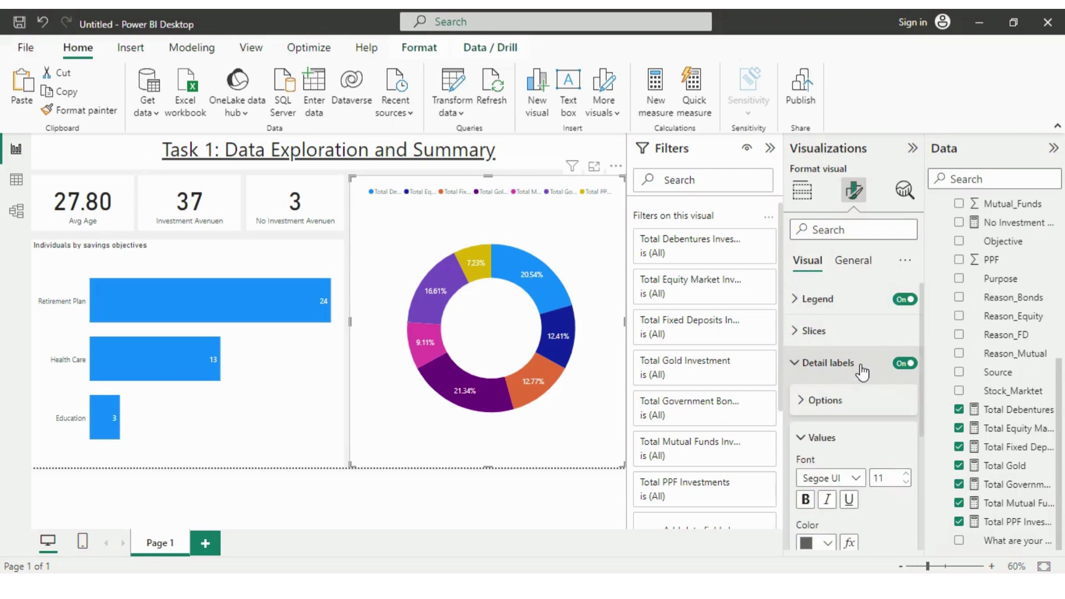
{"action": "left_click_drag", "start_coordinate": [923, 379], "coordinate": [917, 491]}
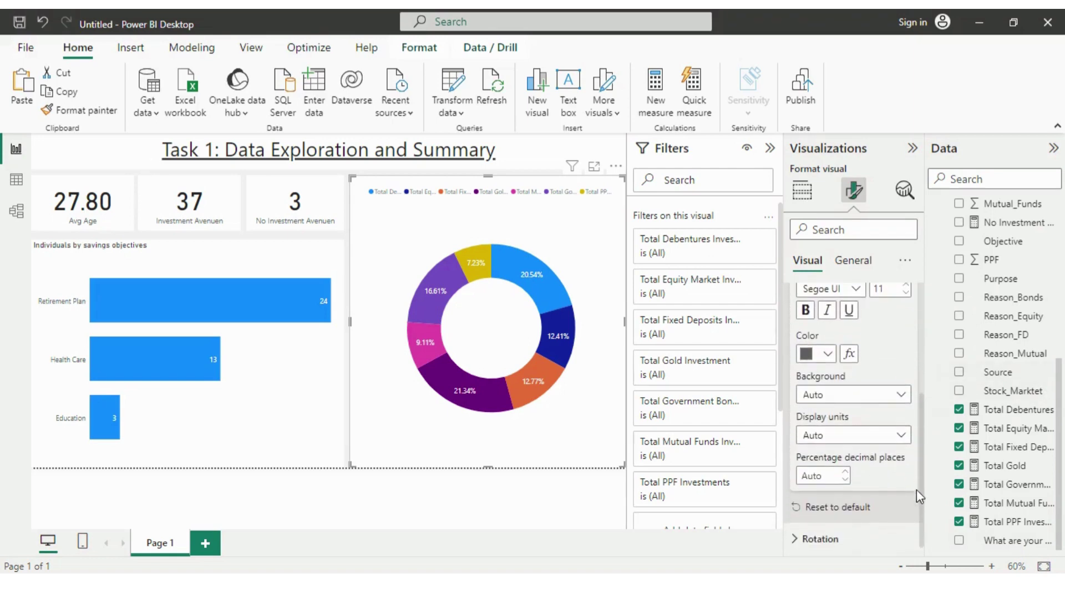
{"action": "left_click", "coordinate": [902, 438]}
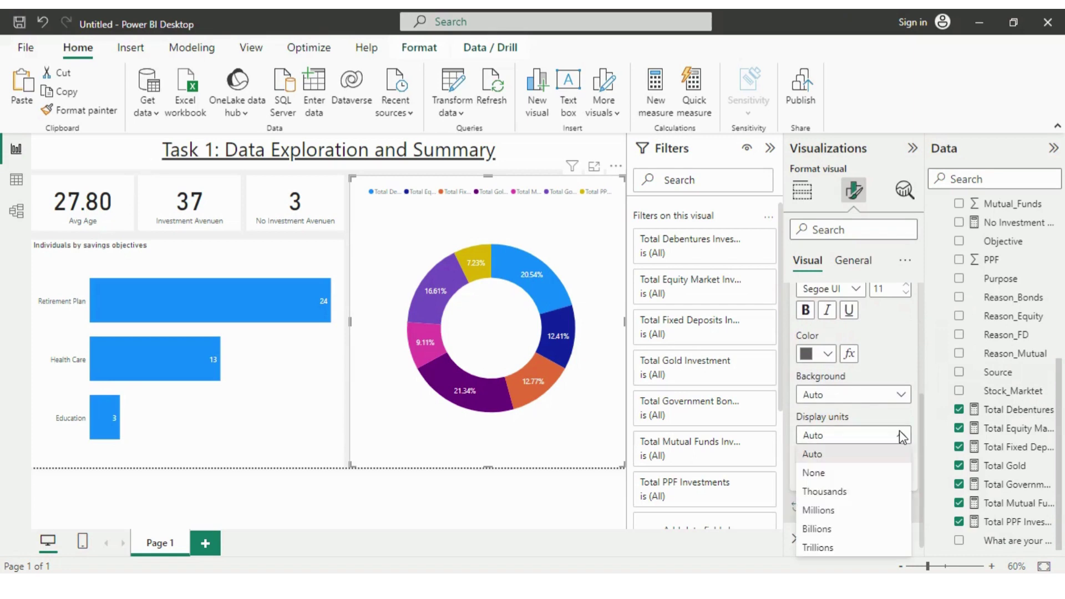
{"action": "left_click", "coordinate": [902, 438]}
{"action": "left_click", "coordinate": [902, 396]}
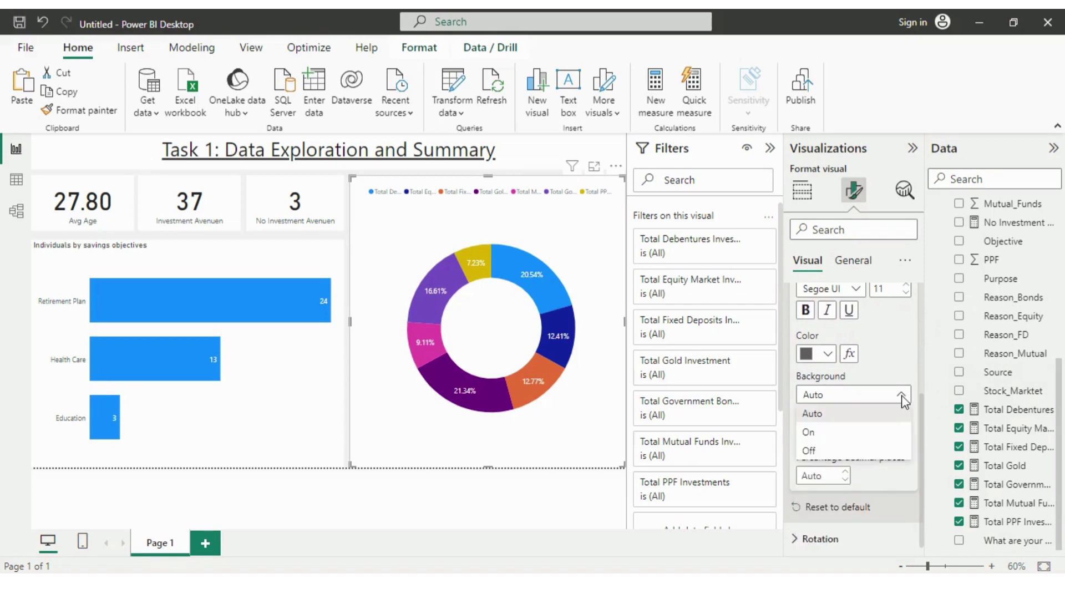
{"action": "left_click", "coordinate": [901, 395]}
{"action": "scroll", "coordinate": [924, 460], "scroll_direction": "down", "scroll_amount": 1}
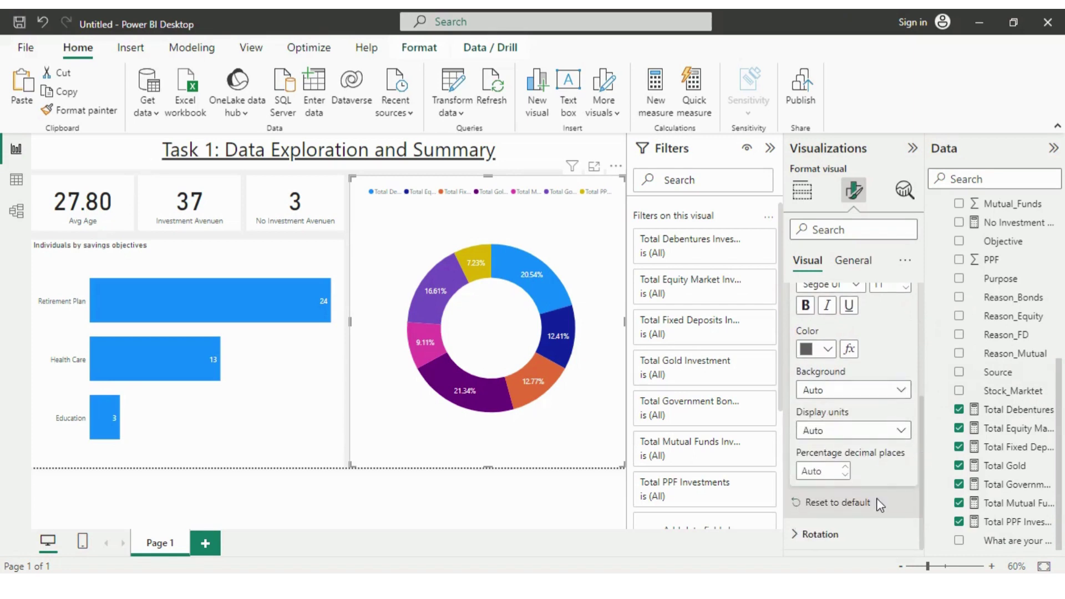
{"action": "left_click", "coordinate": [855, 535]}
{"action": "left_click_drag", "start_coordinate": [925, 452], "coordinate": [918, 359]}
{"action": "left_click", "coordinate": [800, 387]}
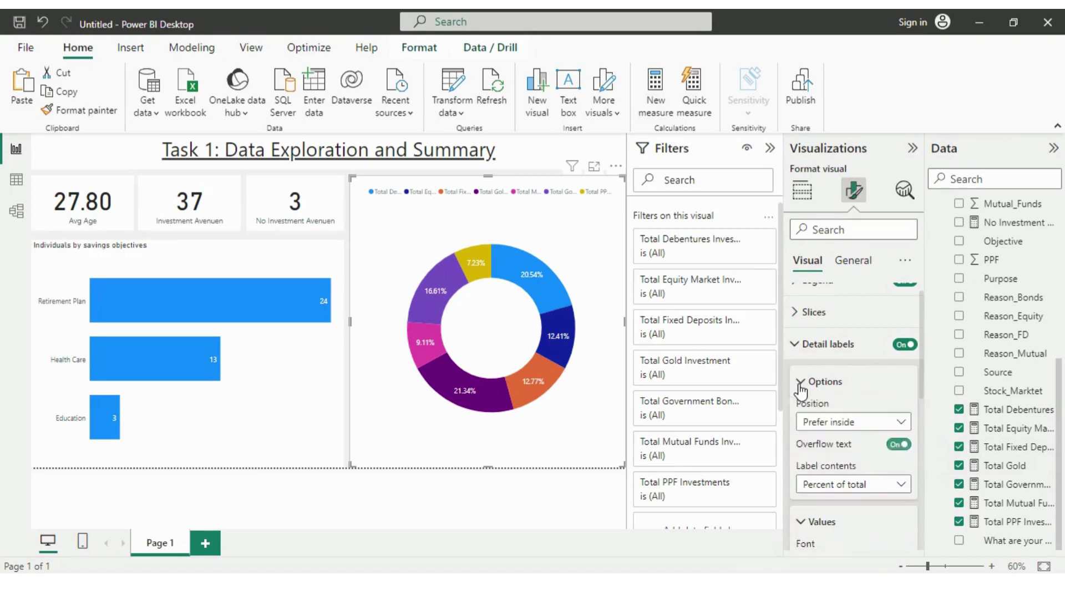
{"action": "left_click", "coordinate": [800, 347]}
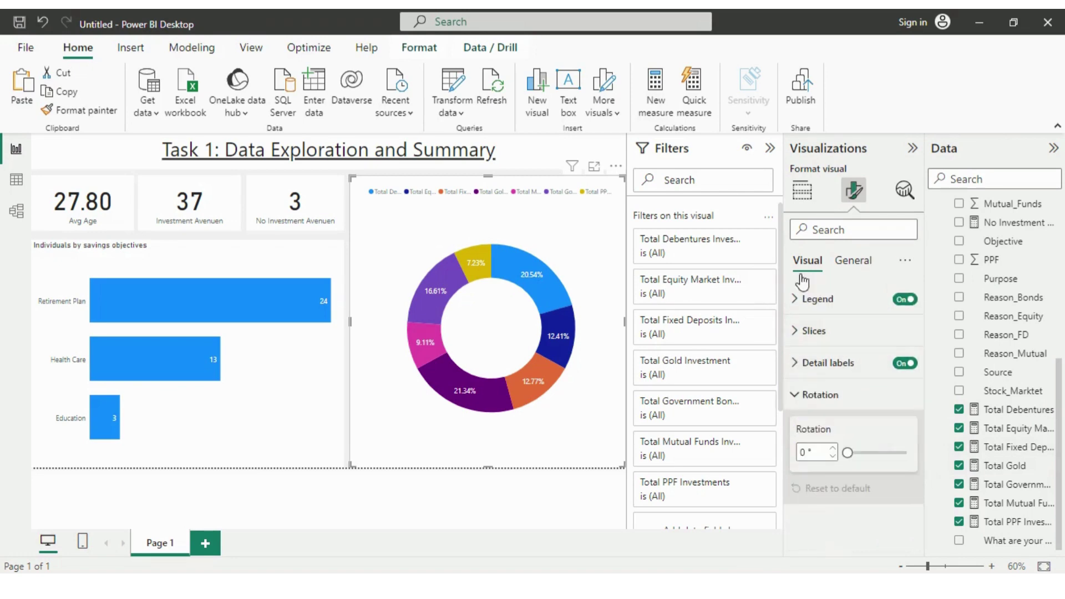
{"action": "left_click", "coordinate": [803, 364]}
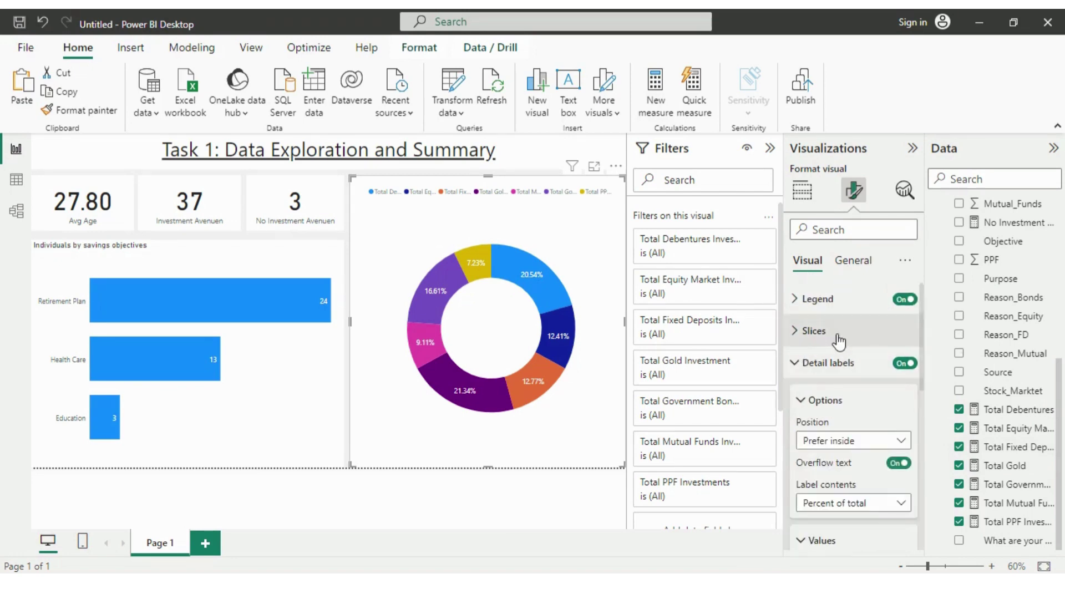
Check the donut chart's general formatting categories and its slice tooltips, and deselect the chart.
{"action": "left_click", "coordinate": [864, 267]}
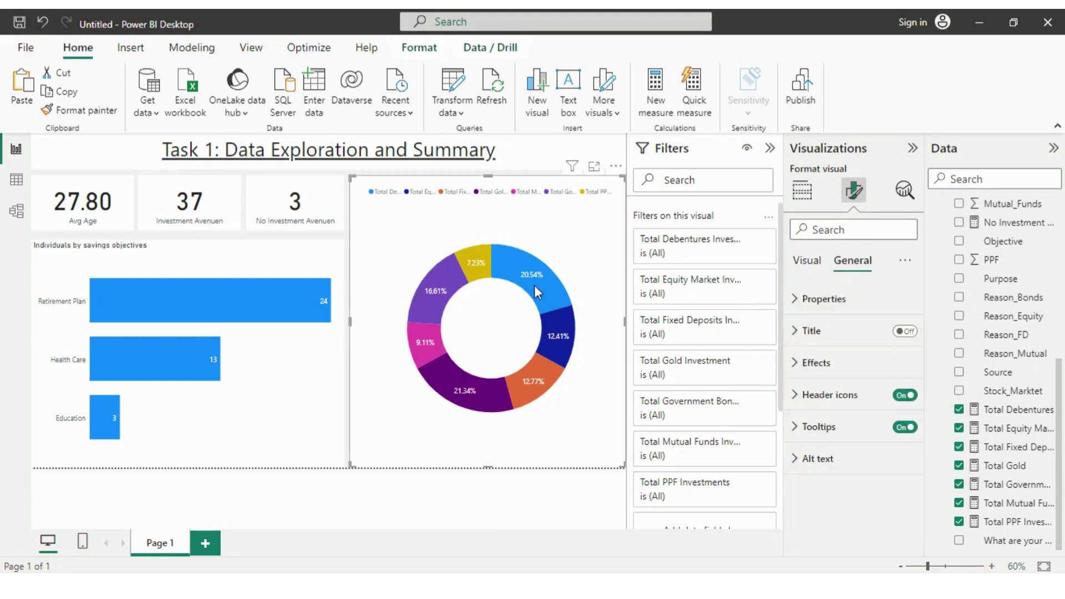
{"action": "mouse_move", "coordinate": [541, 286]}
{"action": "mouse_move", "coordinate": [564, 328]}
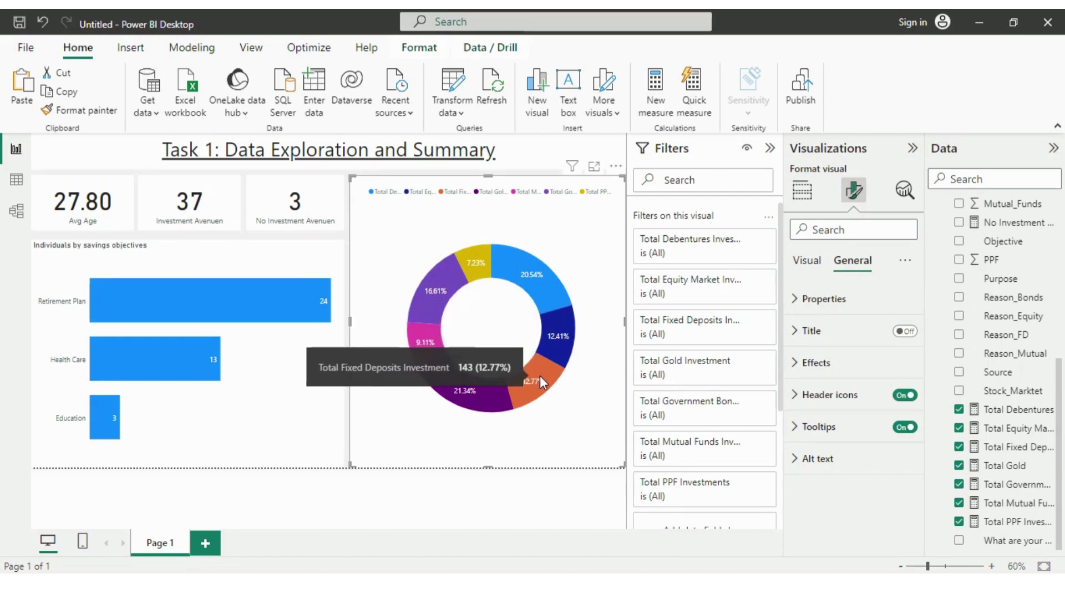
{"action": "mouse_move", "coordinate": [491, 388]}
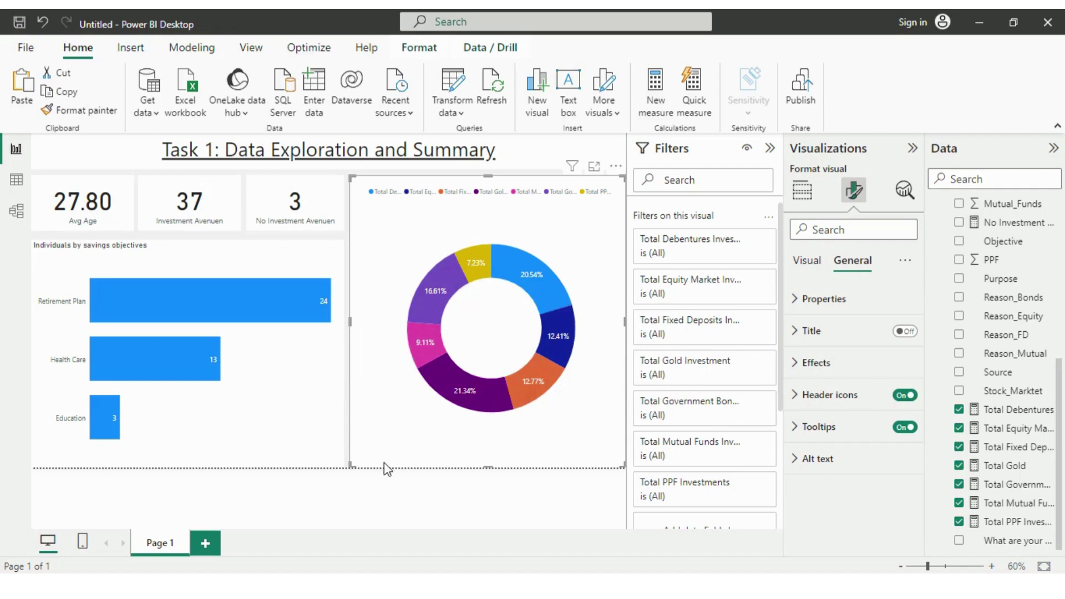
{"action": "left_click", "coordinate": [365, 511]}
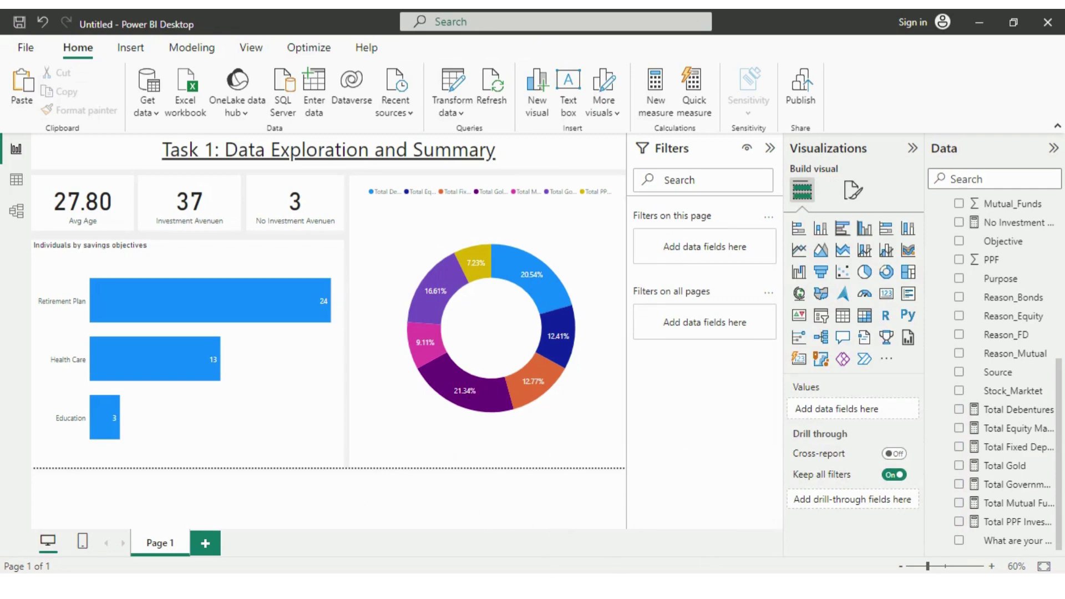
{"action": "left_click", "coordinate": [871, 586]}
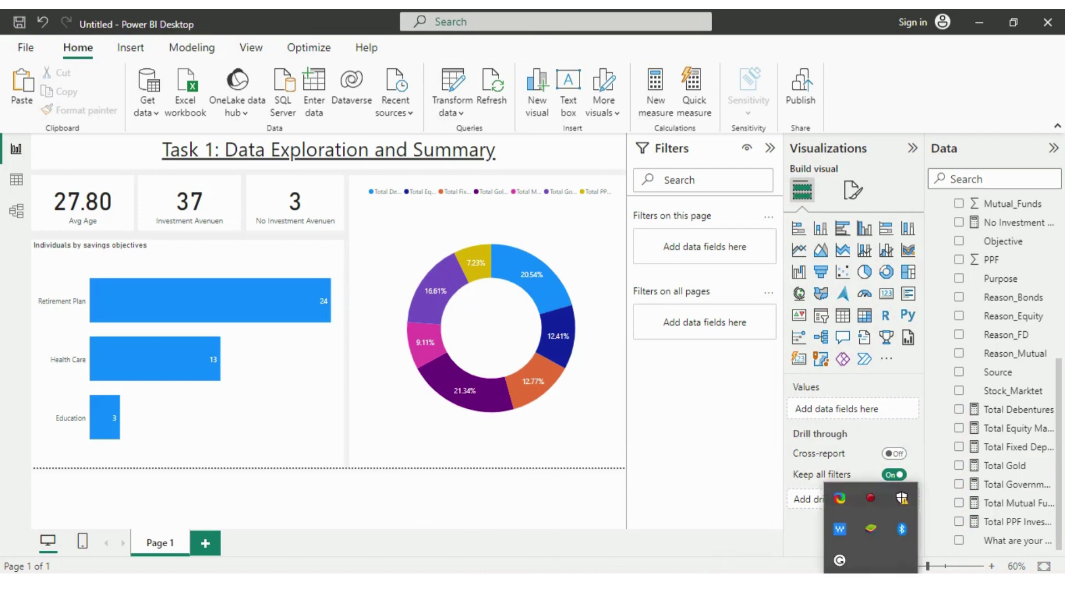